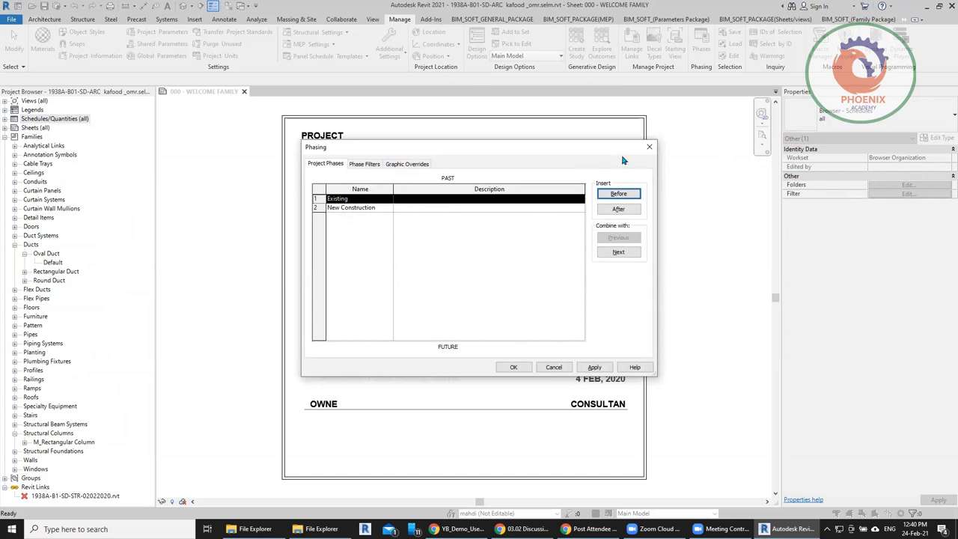
- Close the Phasing dialog and bring up the Schedules/Quantities menu in the Project Browser
click(649, 146)
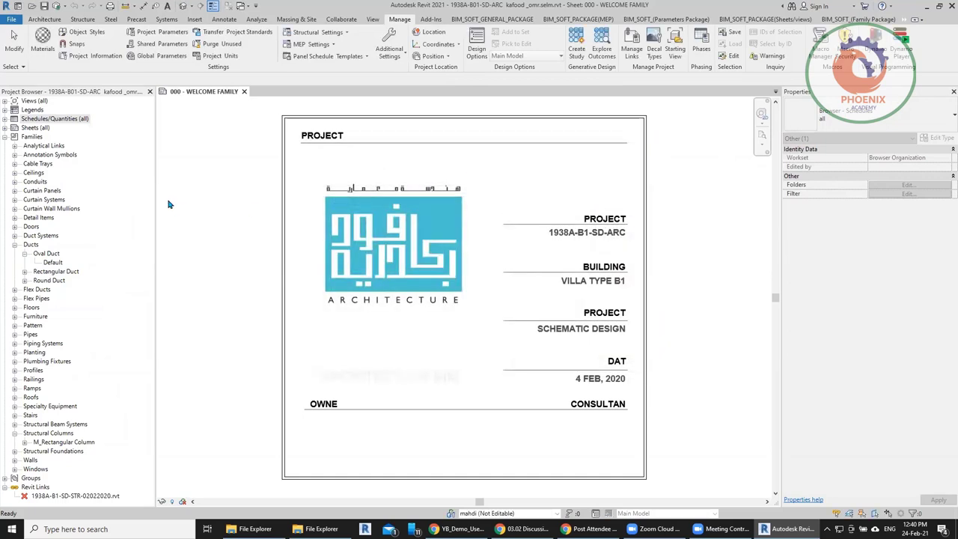
right_click(68, 119)
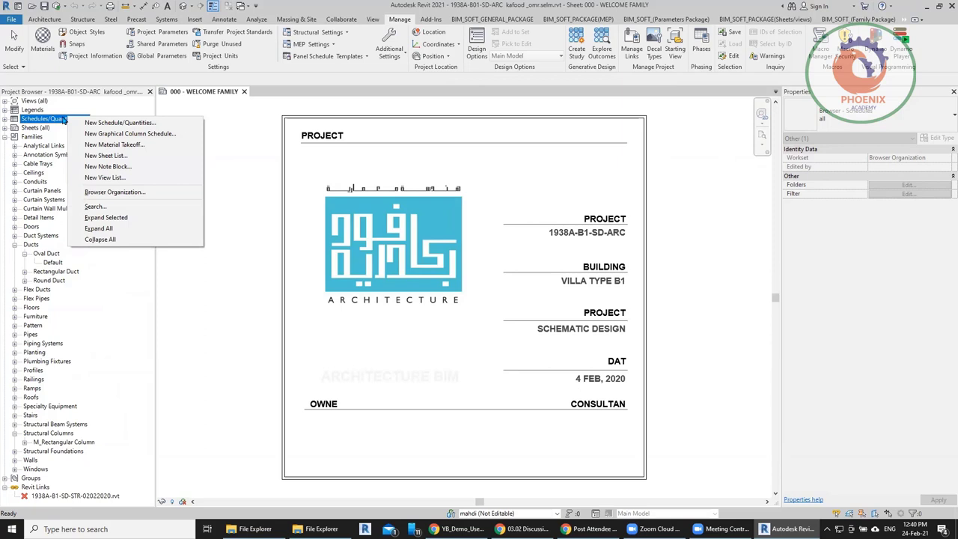
- Create a Walls schedule named Wall Schedule in the New Construction phase
click(138, 125)
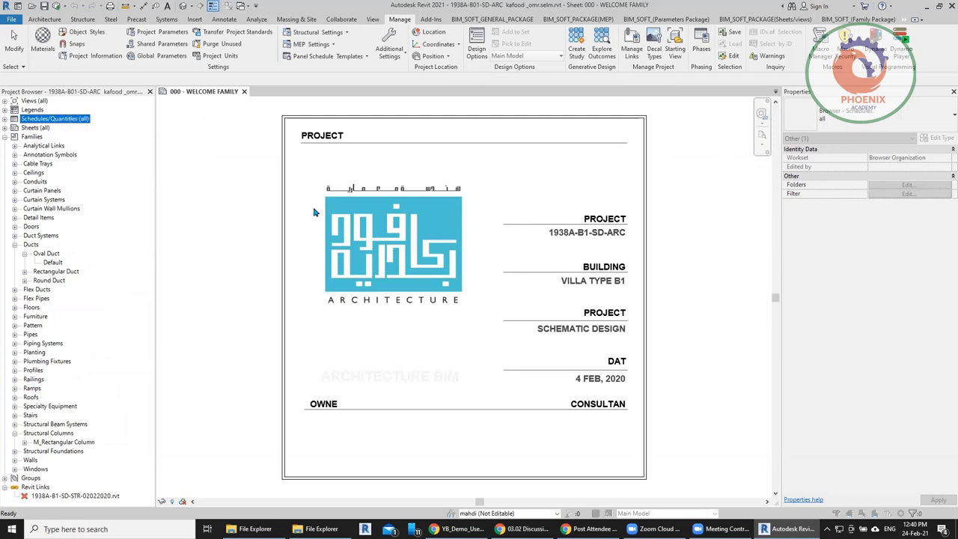
drag(464, 231, 464, 296)
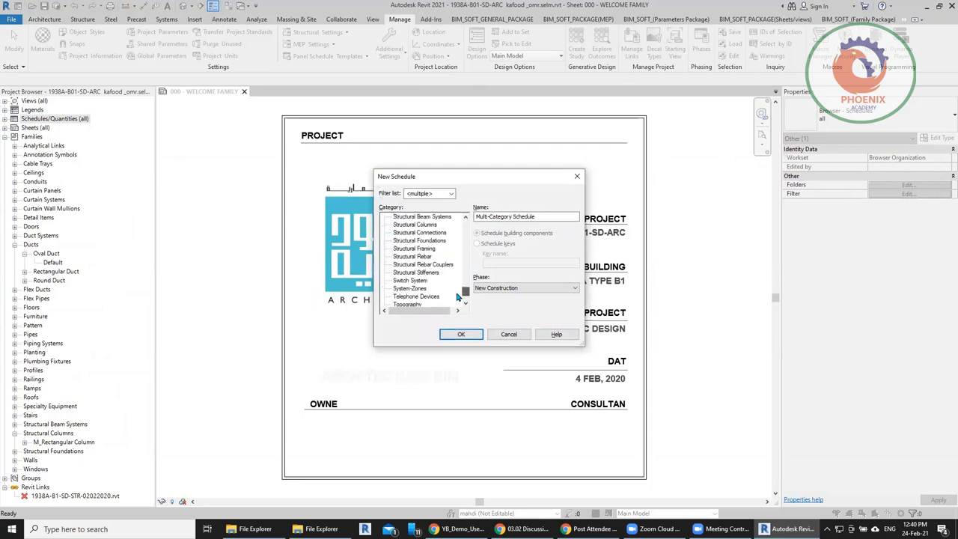
click(400, 281)
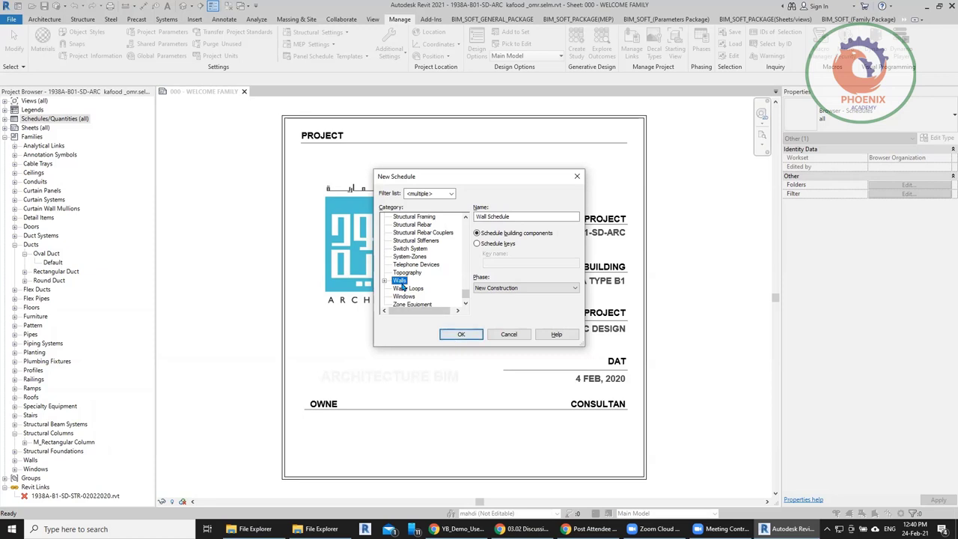
drag(515, 218, 464, 214)
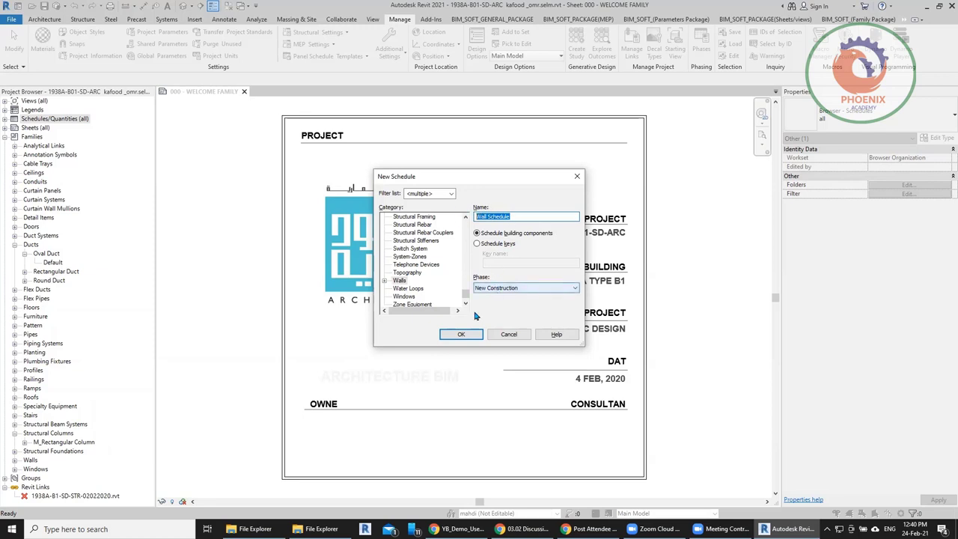
click(504, 289)
click(507, 295)
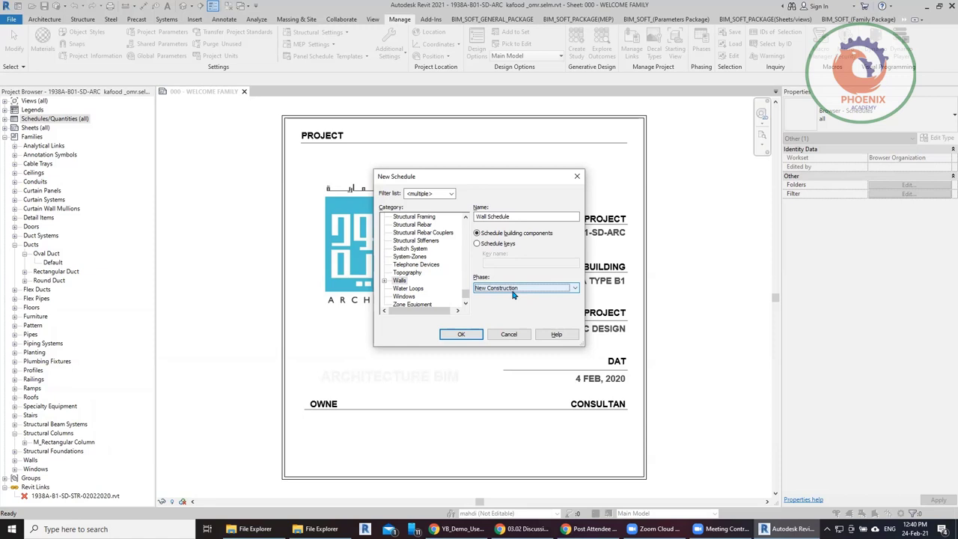
click(461, 334)
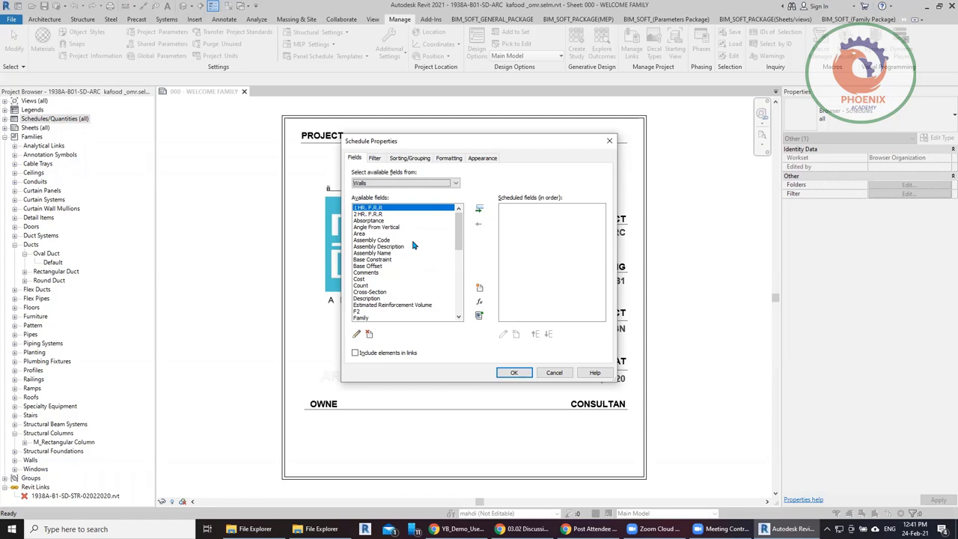
- Add the Area, Cost, Count, and Family and Type fields to the wall schedule
double_click(366, 233)
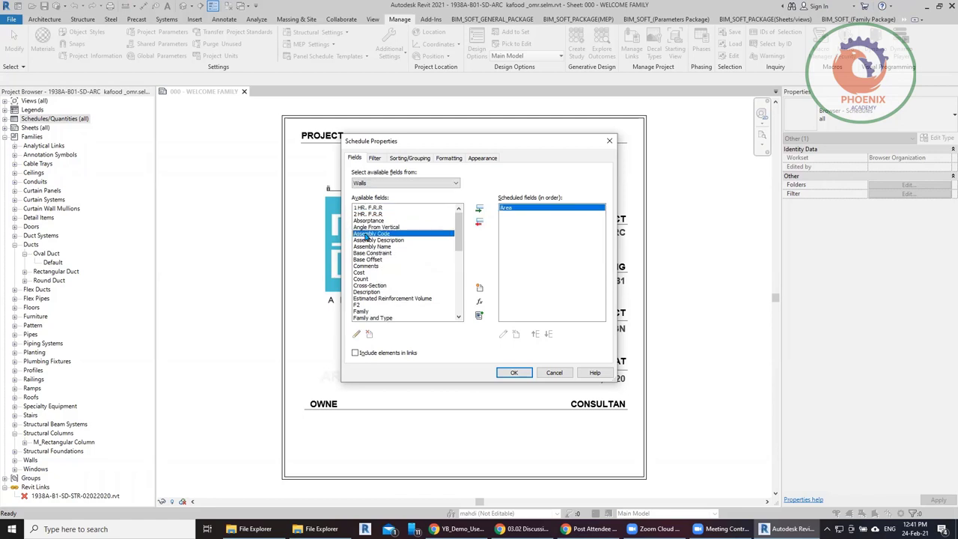
double_click(366, 272)
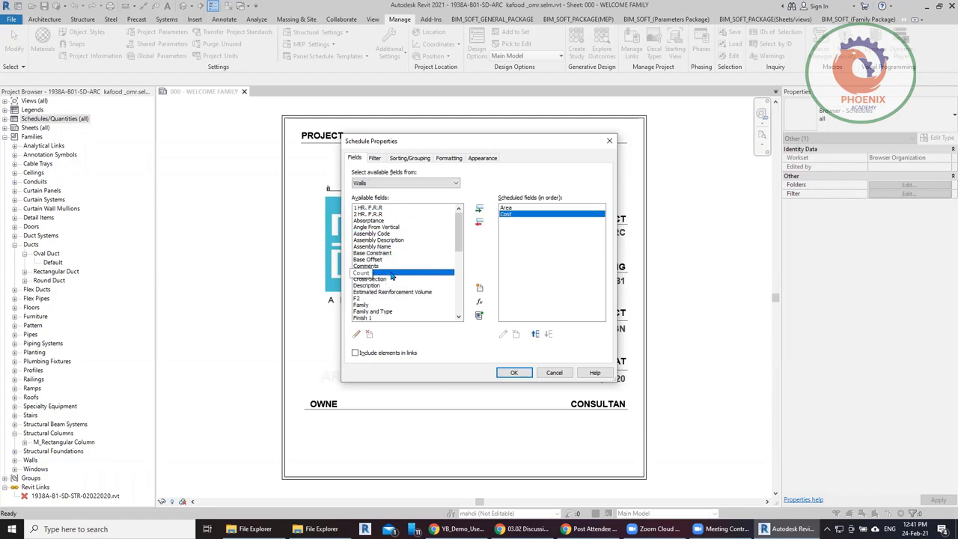
double_click(391, 274)
scroll(397, 284, down, 5)
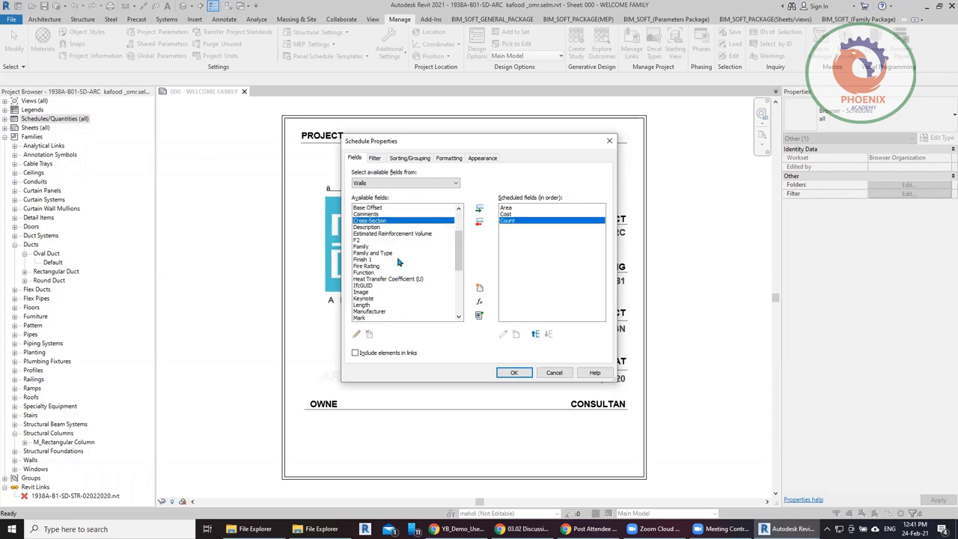
scroll(386, 253, up, 3)
double_click(388, 255)
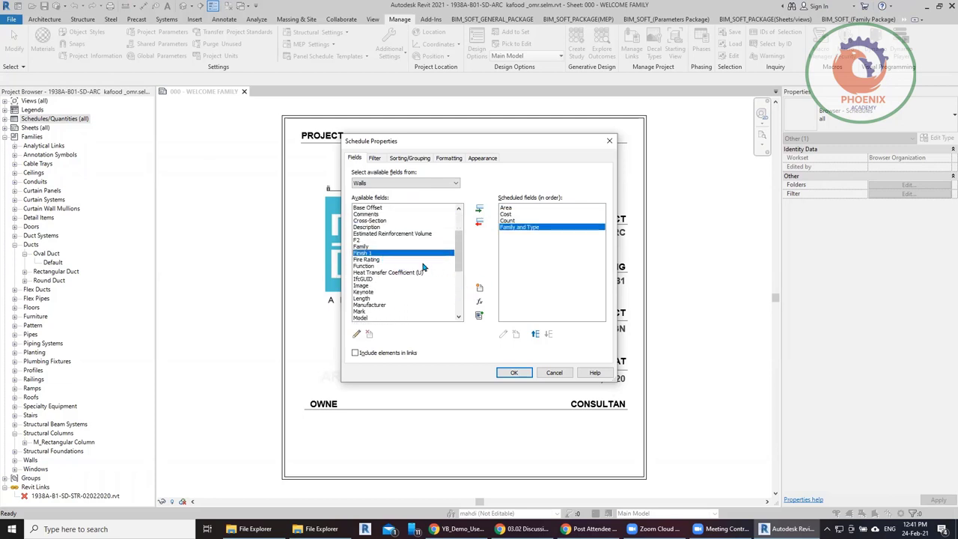
- Add the Width, Type and Structural Material fields and build the schedule
scroll(408, 300, down, 3)
scroll(402, 302, down, 3)
scroll(402, 302, down, 1)
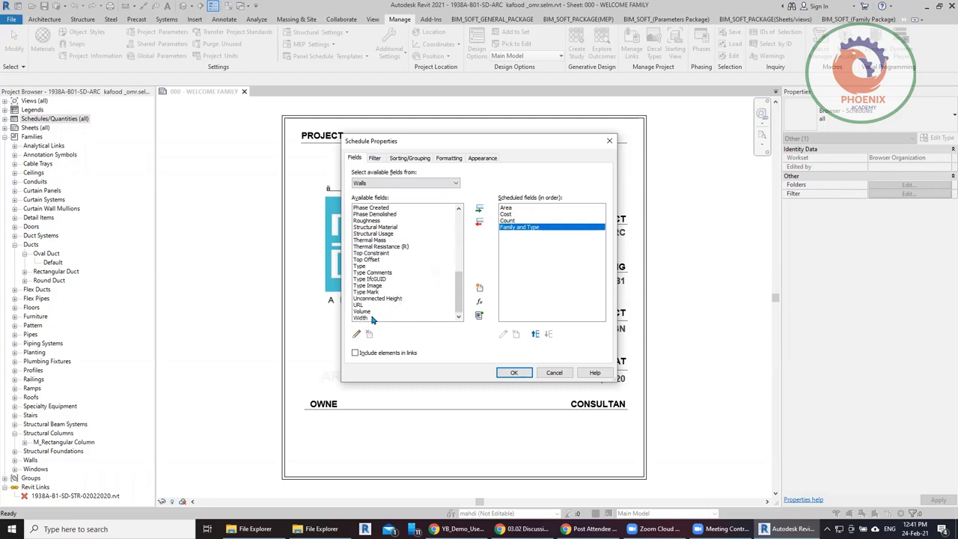
double_click(365, 319)
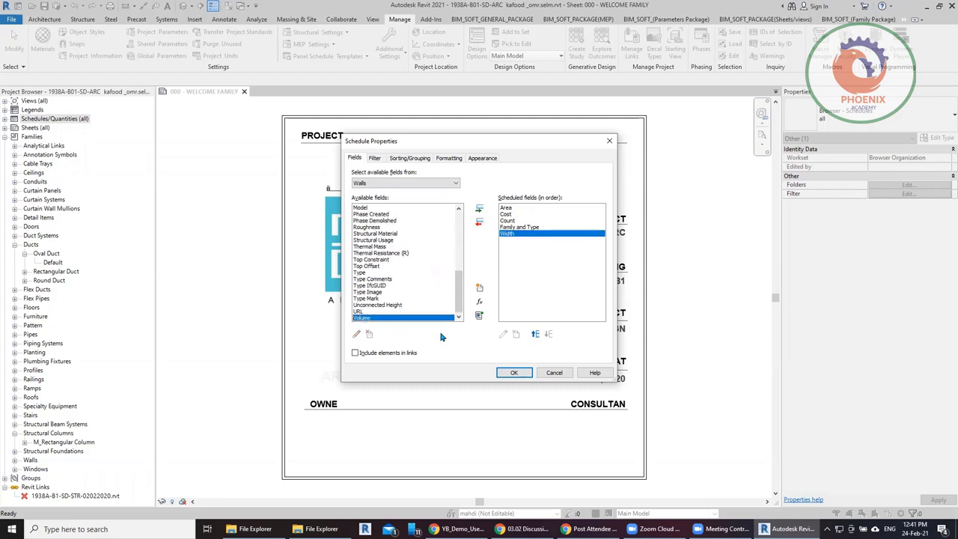
double_click(364, 273)
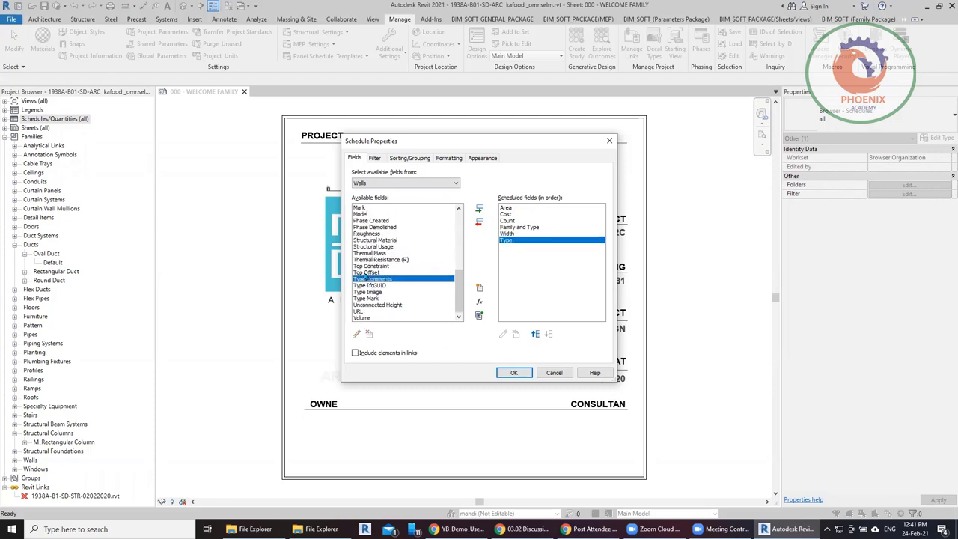
double_click(399, 241)
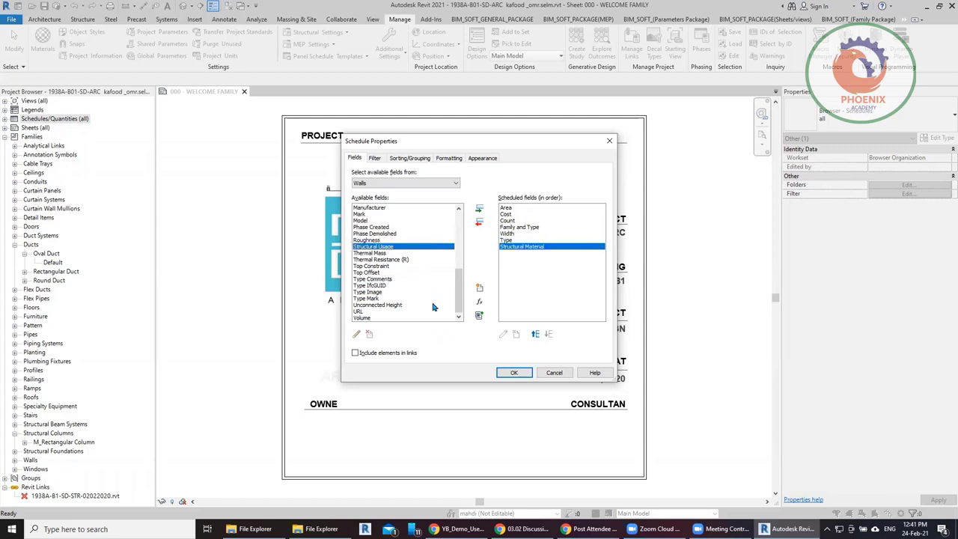
scroll(382, 286, up, 4)
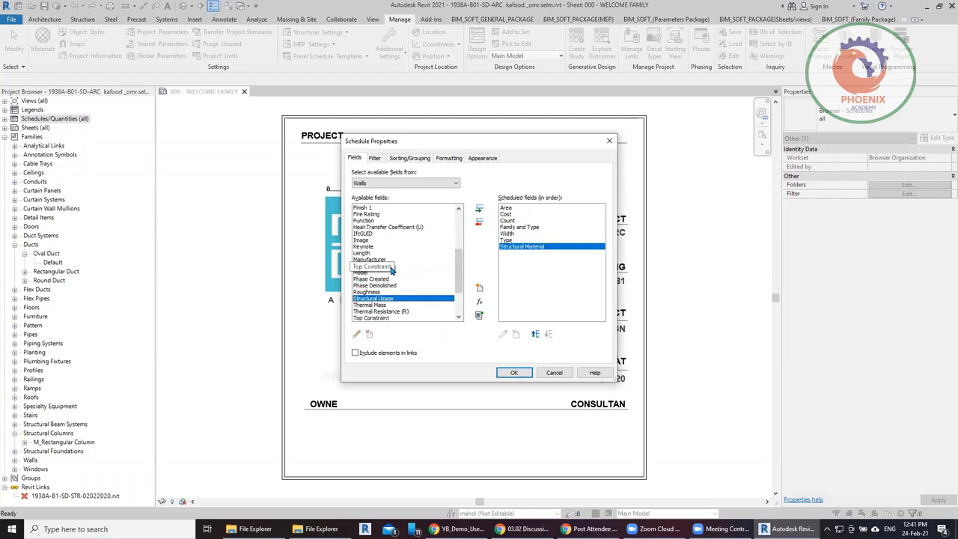
scroll(384, 288, up, 5)
scroll(384, 290, up, 4)
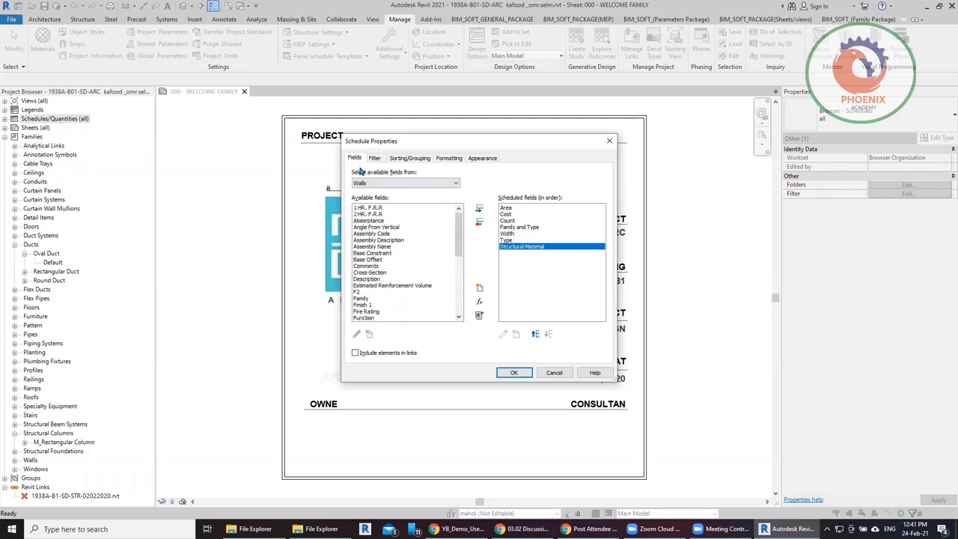
click(516, 373)
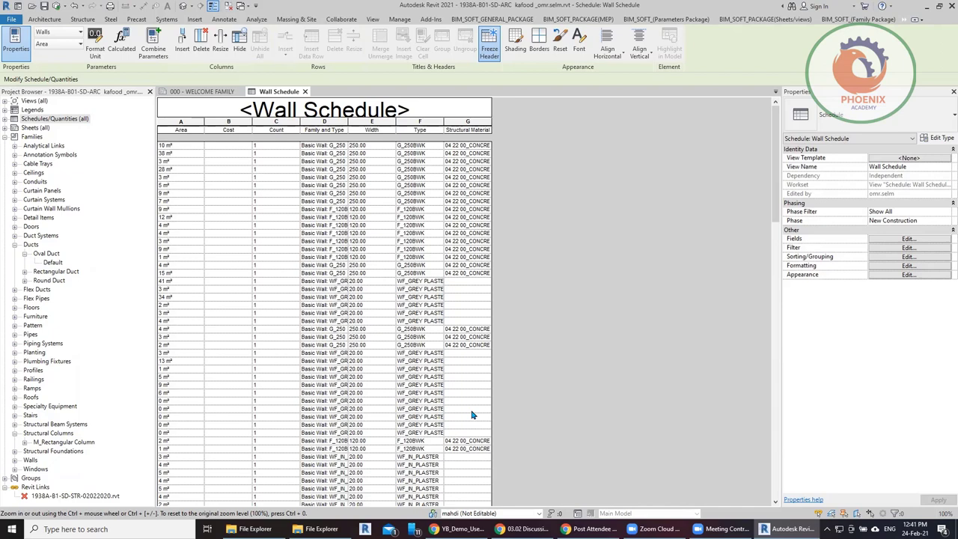
- After reviewing the Wall Schedule, begin another new schedule from Schedules/Quantities
right_click(64, 121)
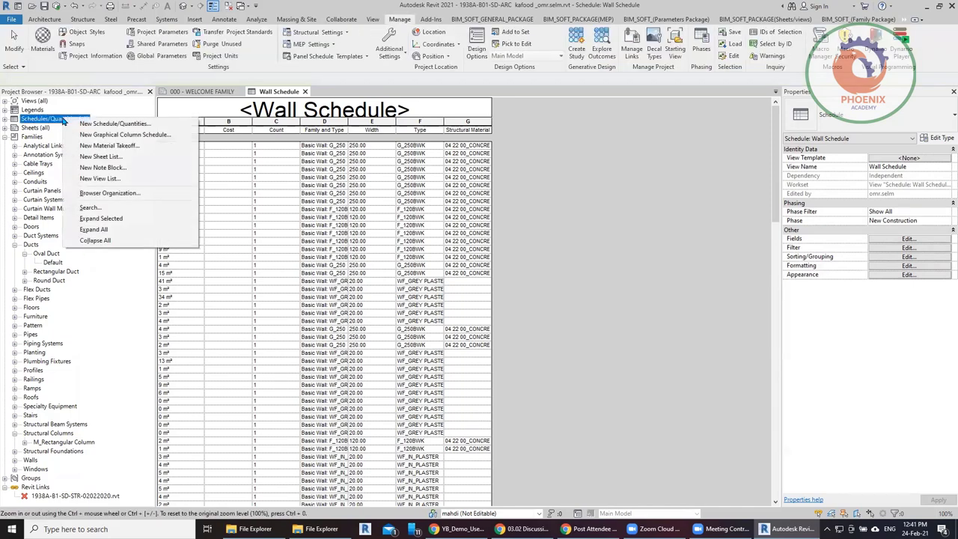
click(87, 124)
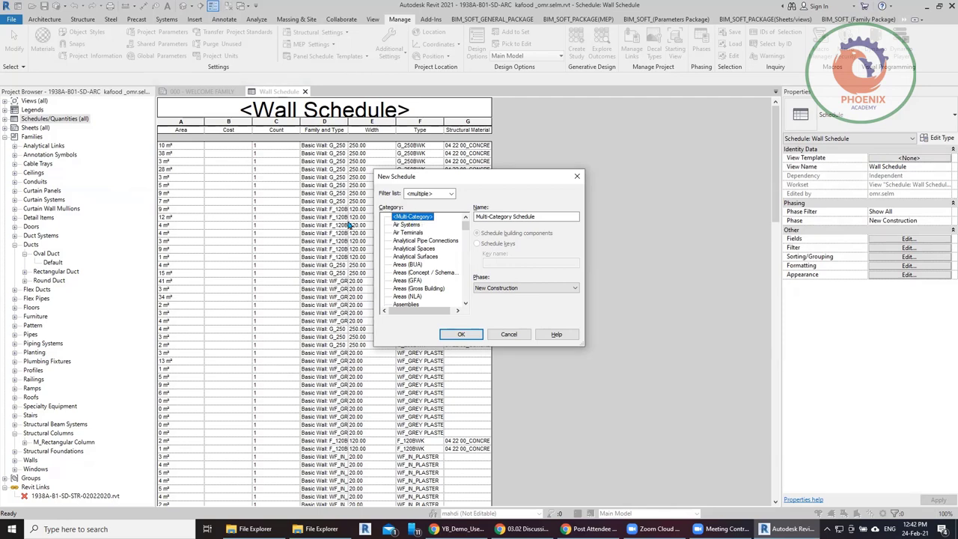
- Cancel the Multi-Category setup and create Wall Schedule 2 for the Walls category
key(Escape)
click(32, 101)
right_click(22, 101)
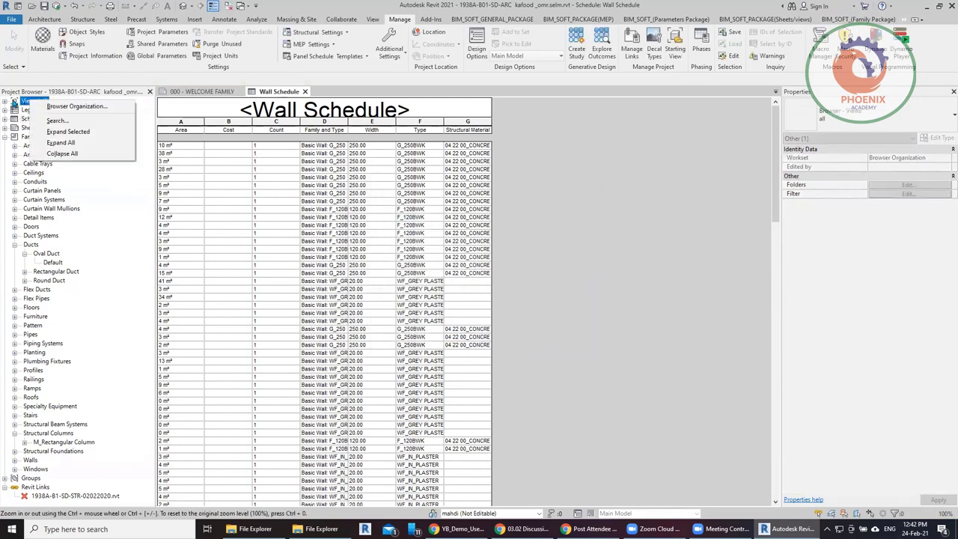
key(Escape)
click(5, 102)
click(5, 102)
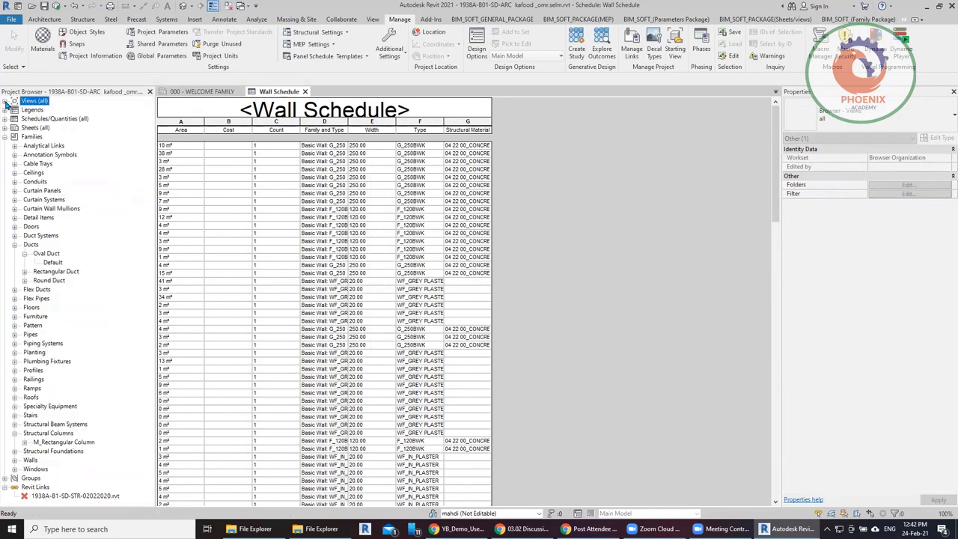
click(44, 119)
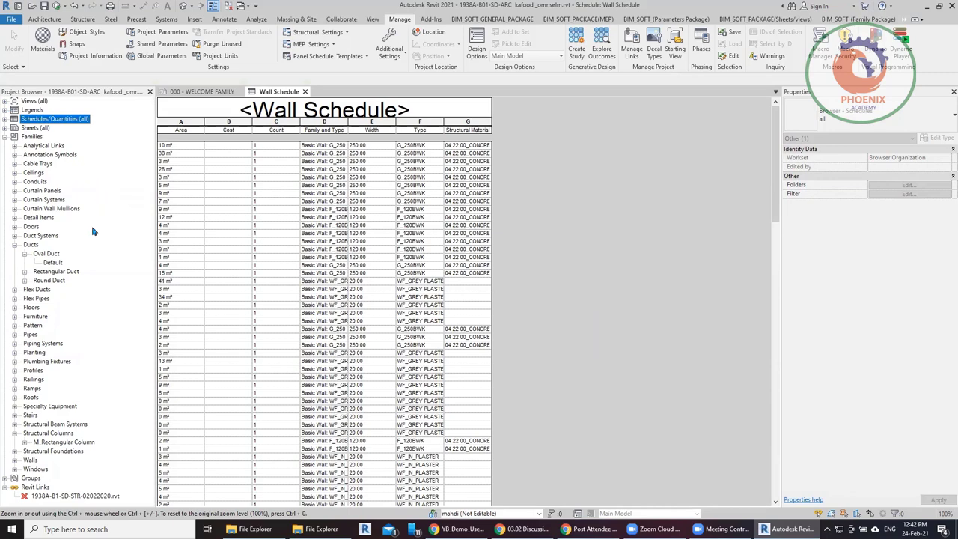
right_click(56, 118)
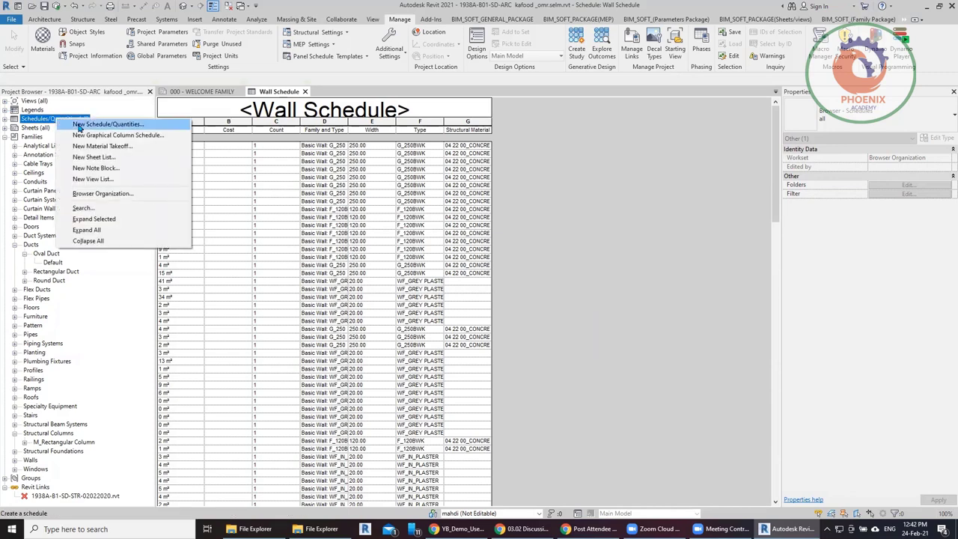
key(Escape)
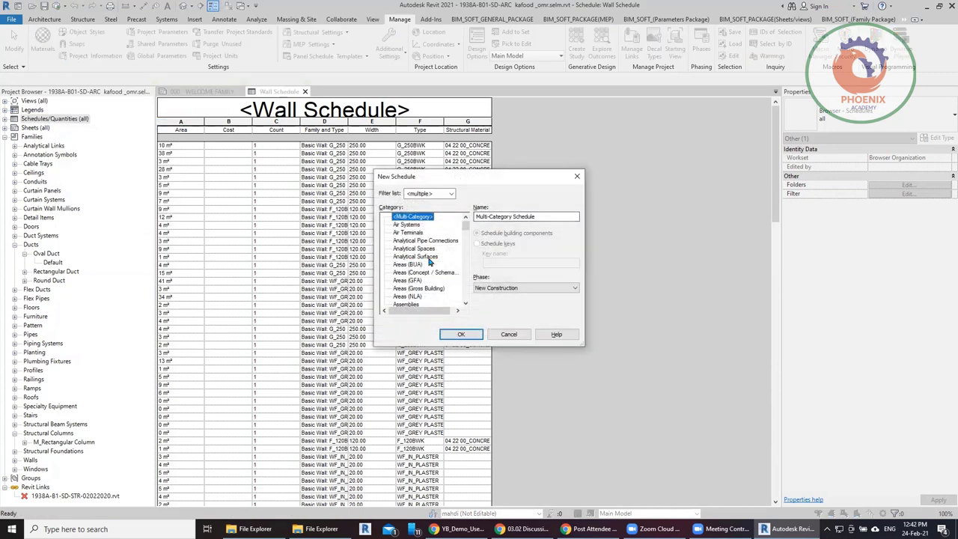
scroll(429, 283, down, 1)
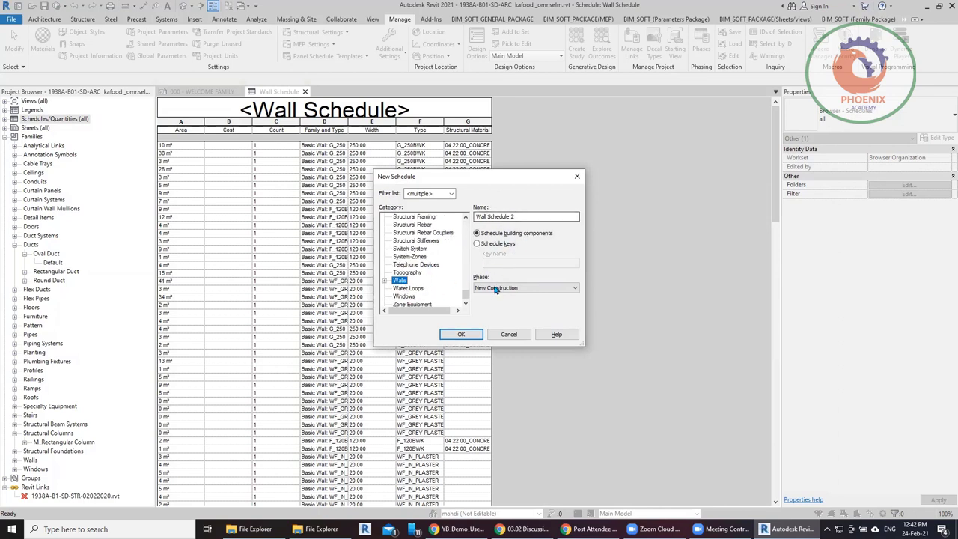
click(460, 335)
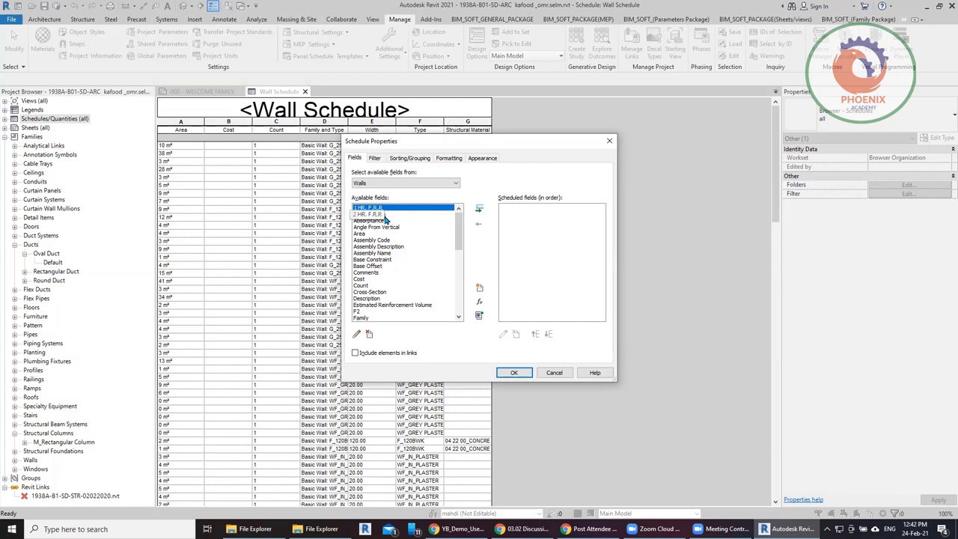
- Add the Area, Cost, Count and Base Offset fields to Wall Schedule 2
click(361, 234)
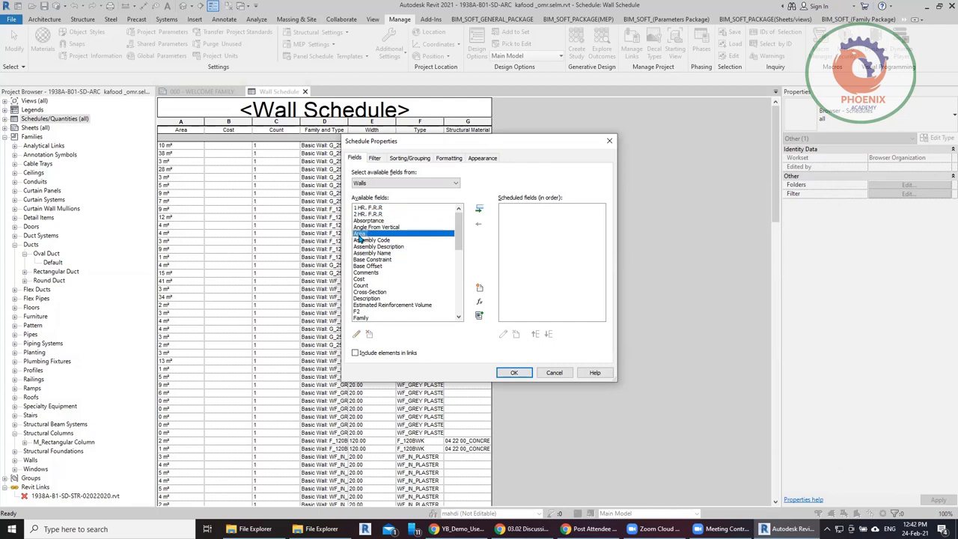
double_click(361, 234)
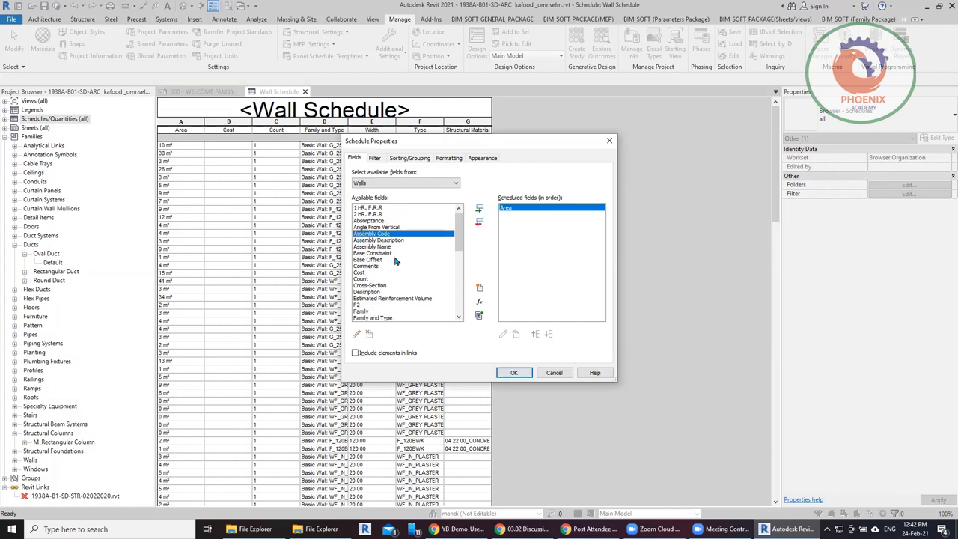
double_click(360, 273)
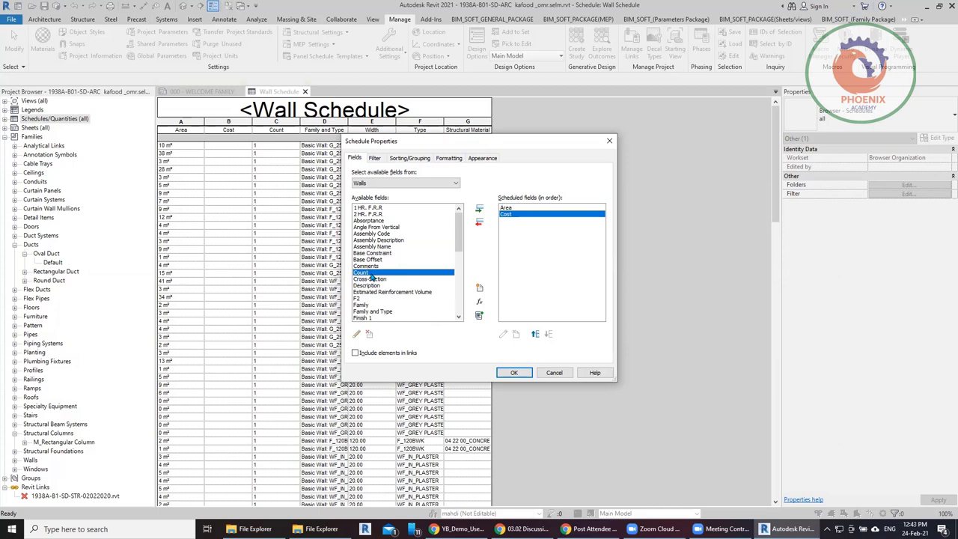
double_click(371, 274)
double_click(373, 260)
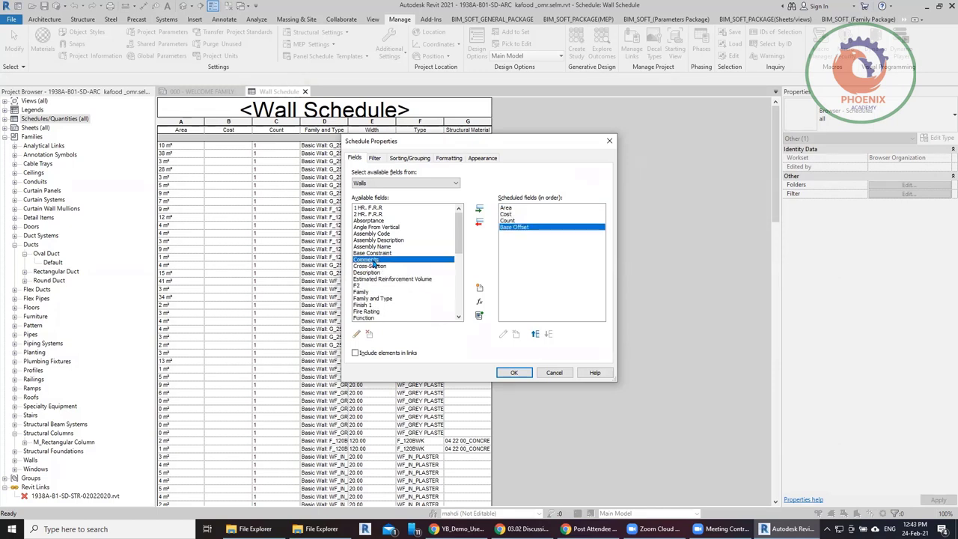
scroll(373, 263, down, 2)
scroll(374, 262, down, 3)
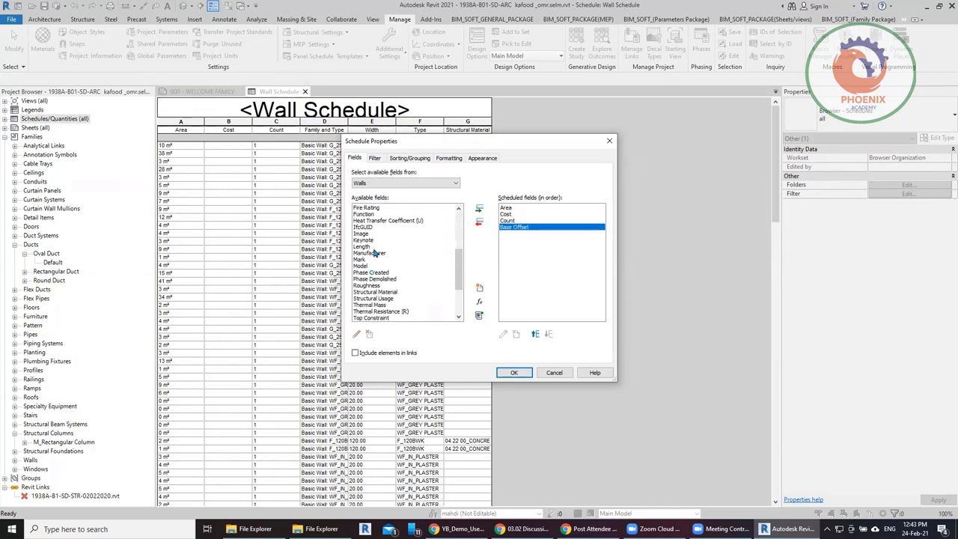
scroll(397, 240, up, 2)
scroll(408, 257, up, 2)
scroll(402, 266, up, 1)
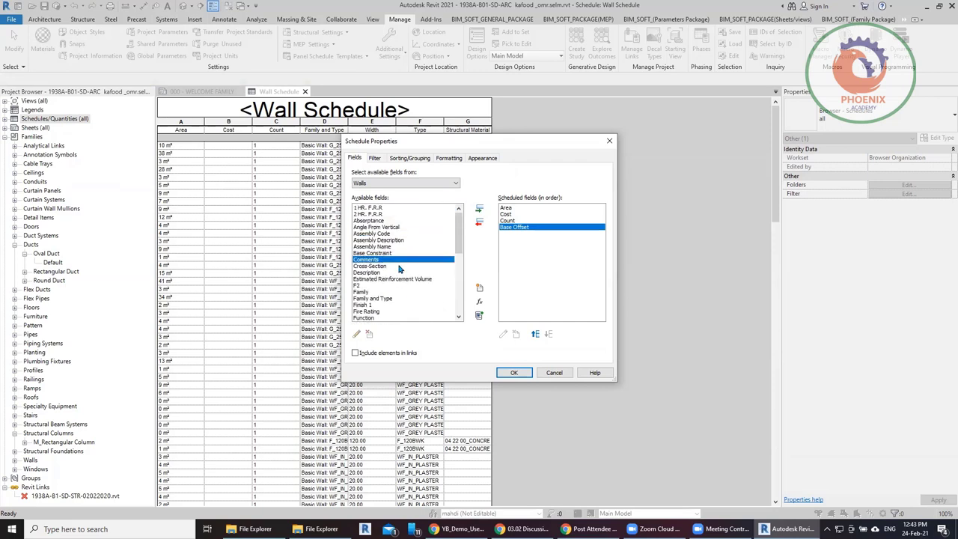
scroll(399, 268, down, 2)
scroll(393, 262, down, 1)
scroll(390, 264, up, 1)
scroll(385, 265, down, 1)
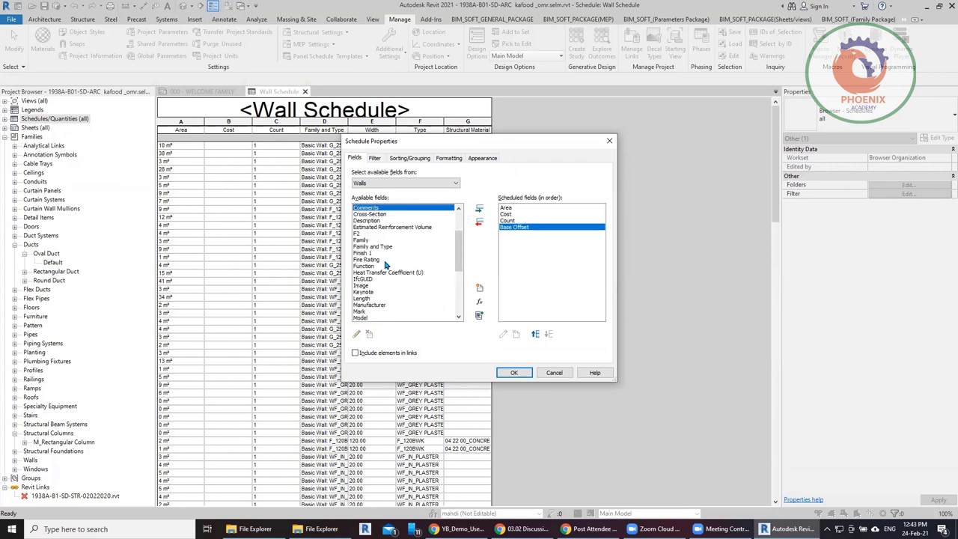
- Add Family and Type, Width, Type, Top Offset and Top Constraint, then build the schedule
double_click(378, 246)
scroll(410, 265, down, 2)
scroll(400, 292, down, 3)
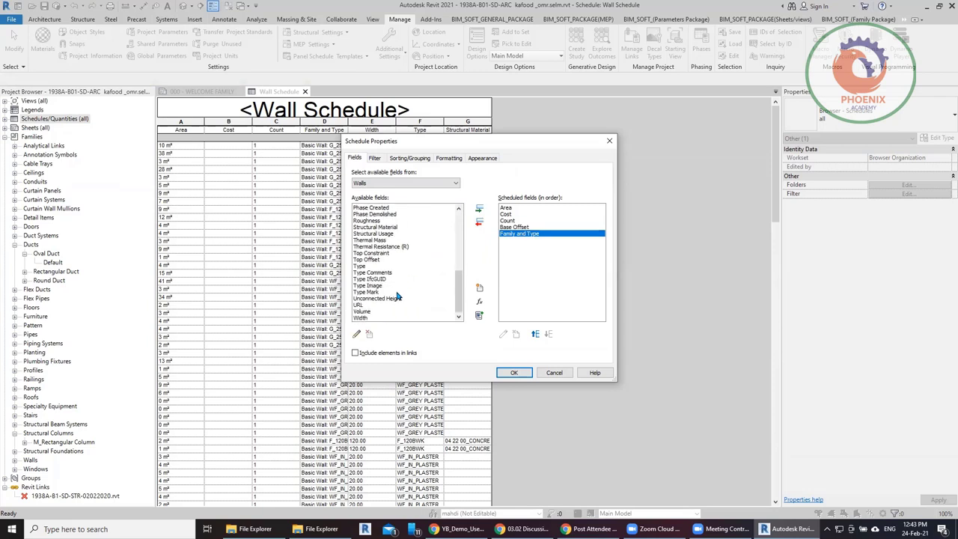
double_click(362, 318)
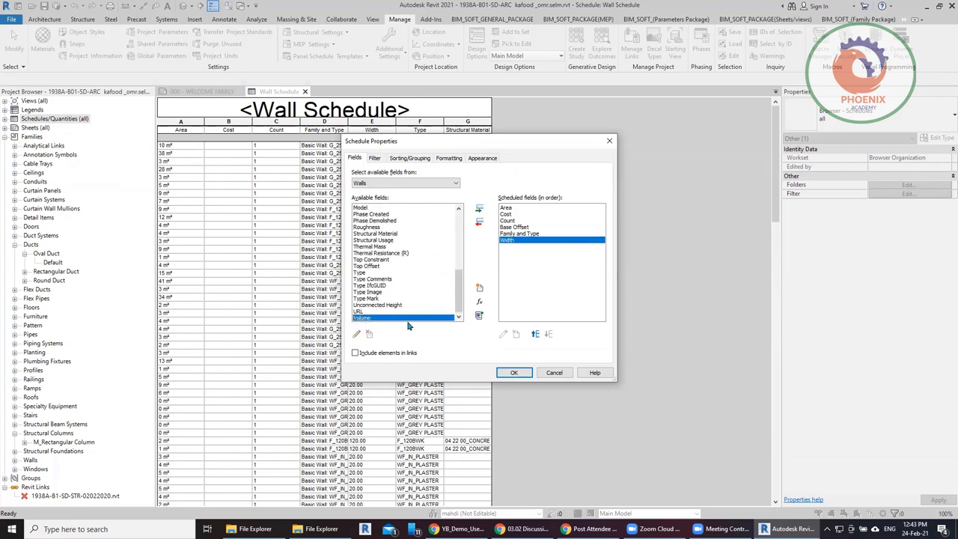
double_click(366, 273)
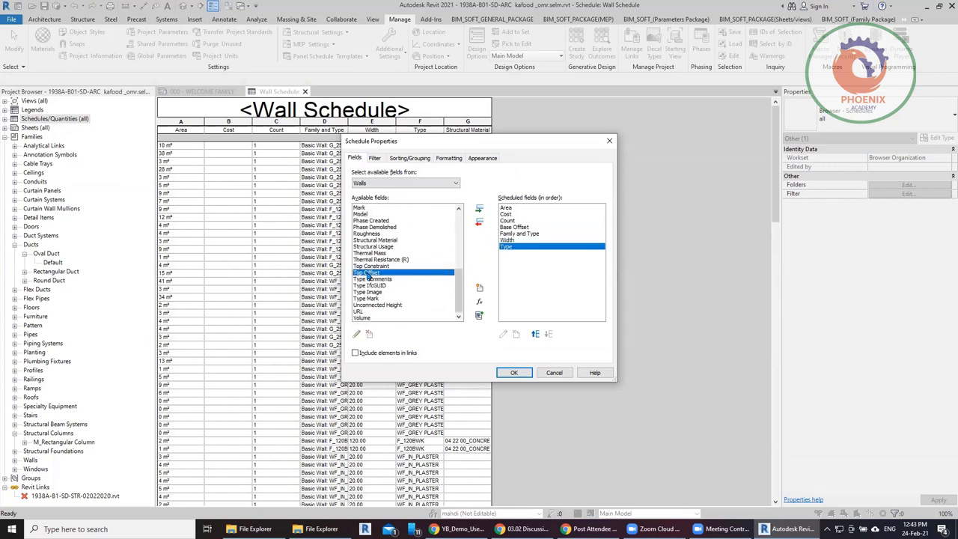
double_click(367, 274)
double_click(368, 274)
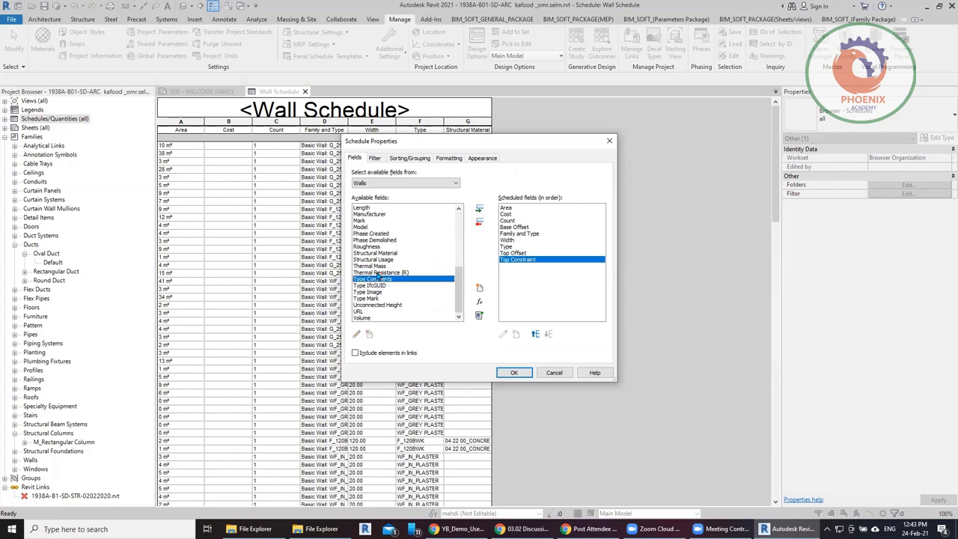
click(509, 372)
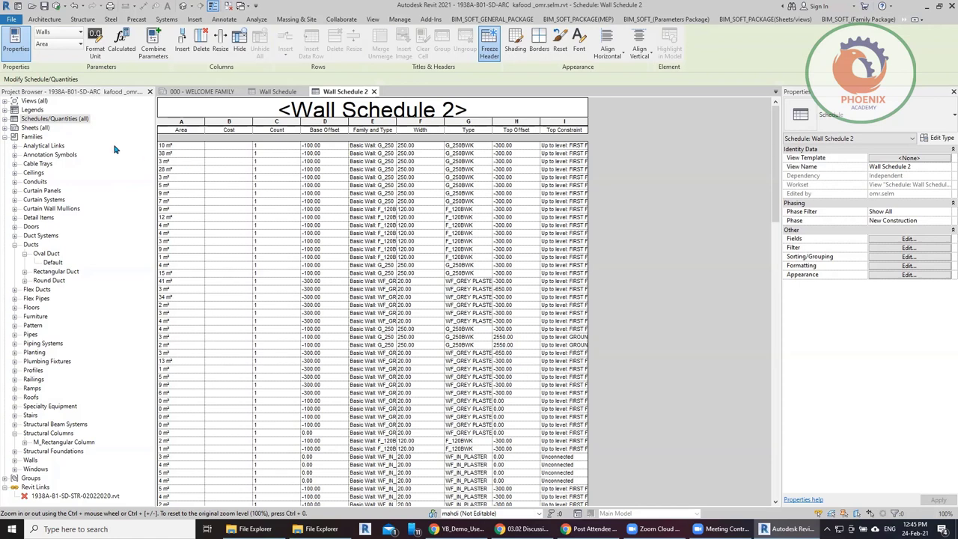
- Start Wall Schedule 3 for the Walls category
right_click(73, 120)
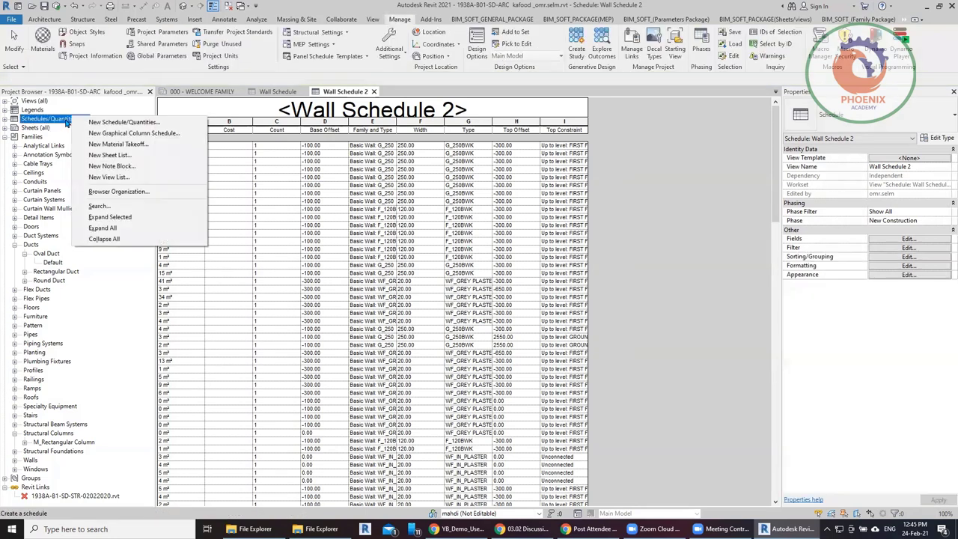
click(120, 122)
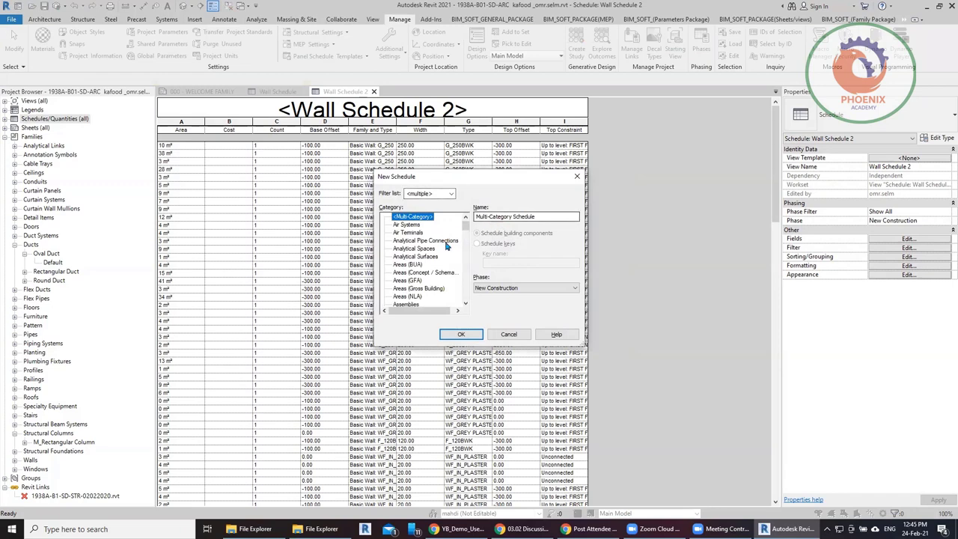
drag(465, 225, 464, 296)
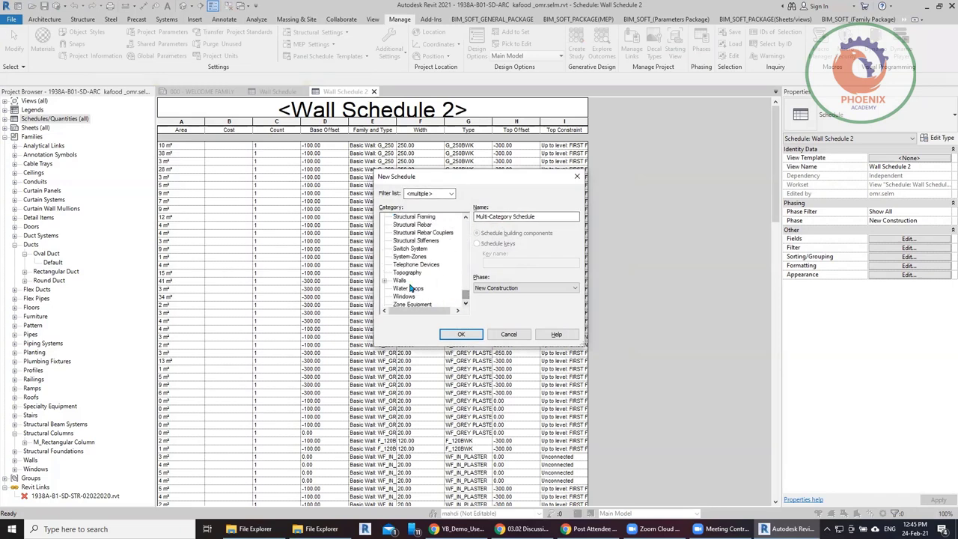
click(399, 280)
click(472, 333)
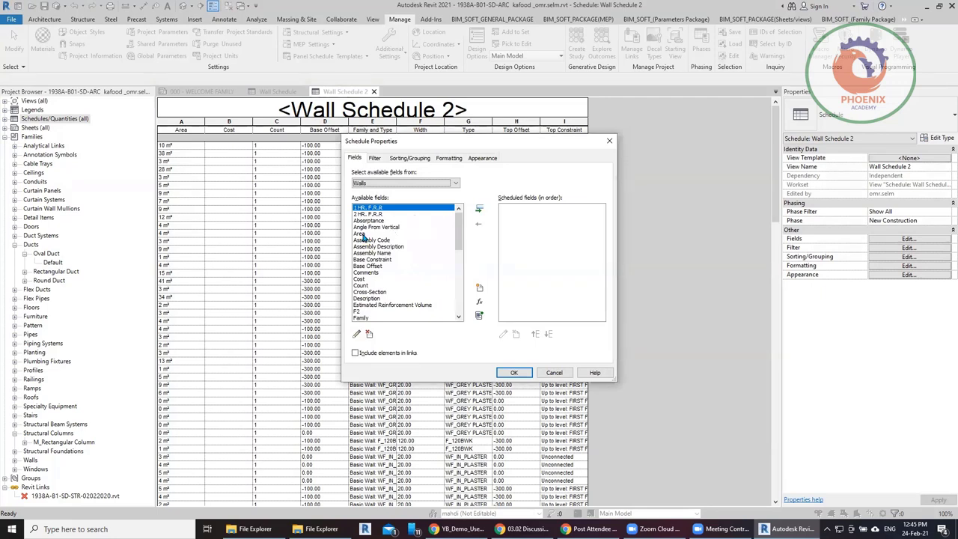
- Give Wall Schedule 3 the Area, Count, Family, Family and Type, Width and Type columns
double_click(364, 233)
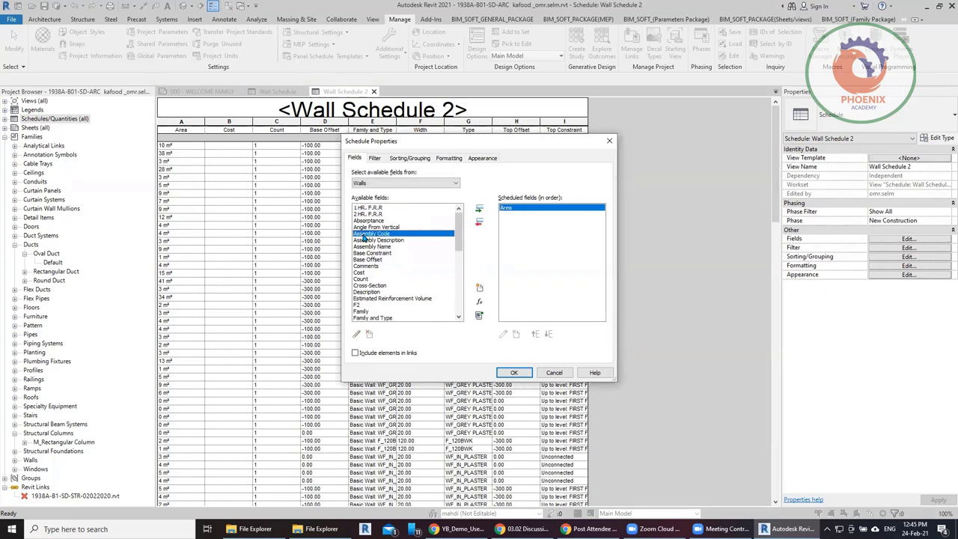
double_click(363, 279)
scroll(385, 300, down, 2)
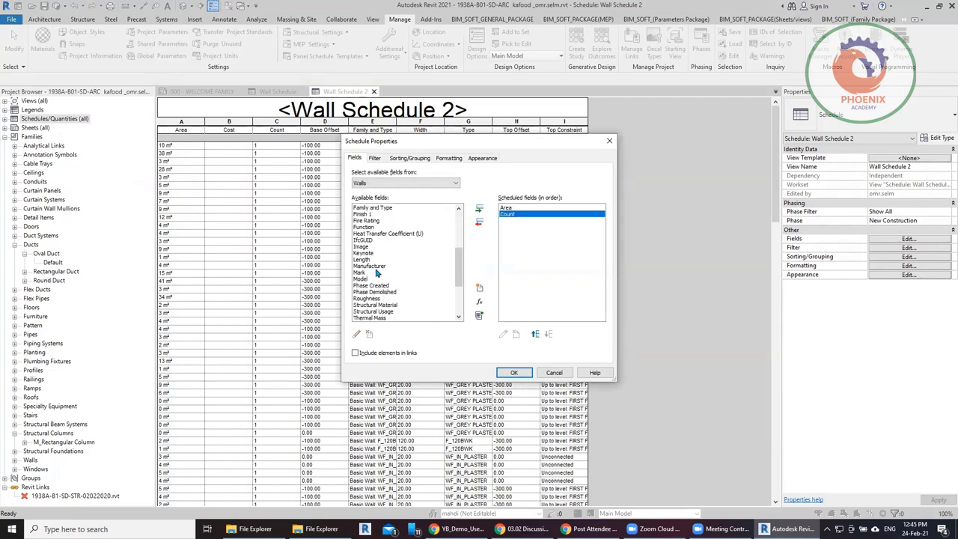
scroll(378, 247, down, 1)
double_click(365, 253)
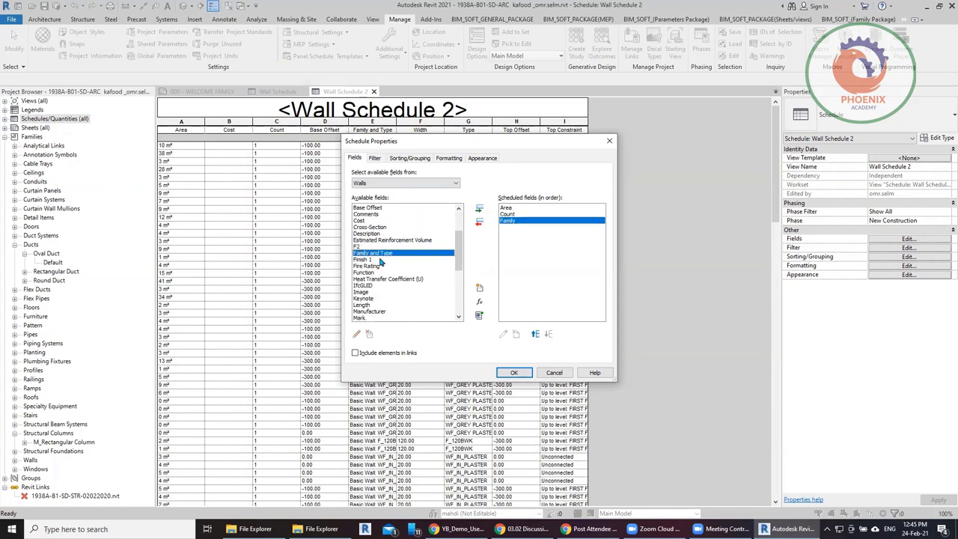
double_click(383, 255)
scroll(385, 299, down, 3)
scroll(387, 309, down, 5)
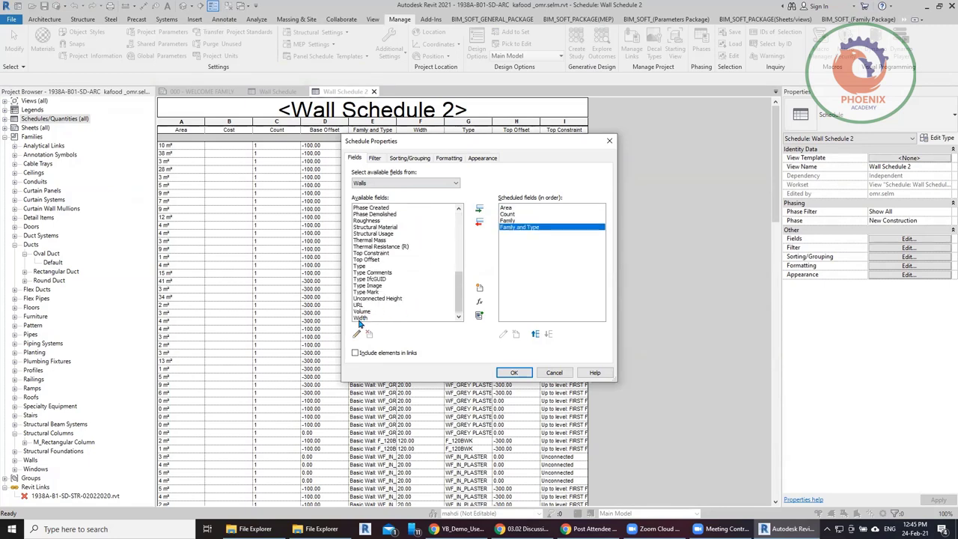
double_click(360, 318)
click(362, 274)
double_click(362, 274)
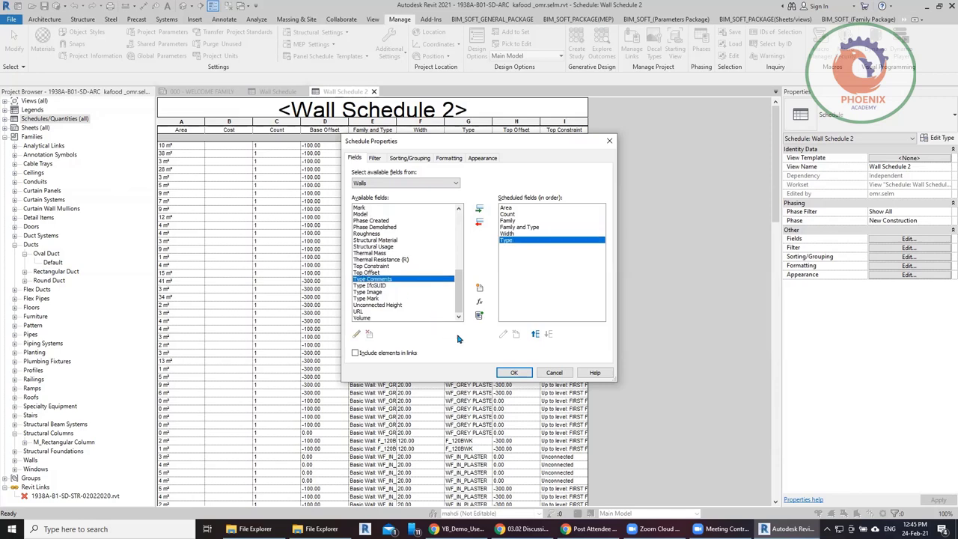
click(504, 372)
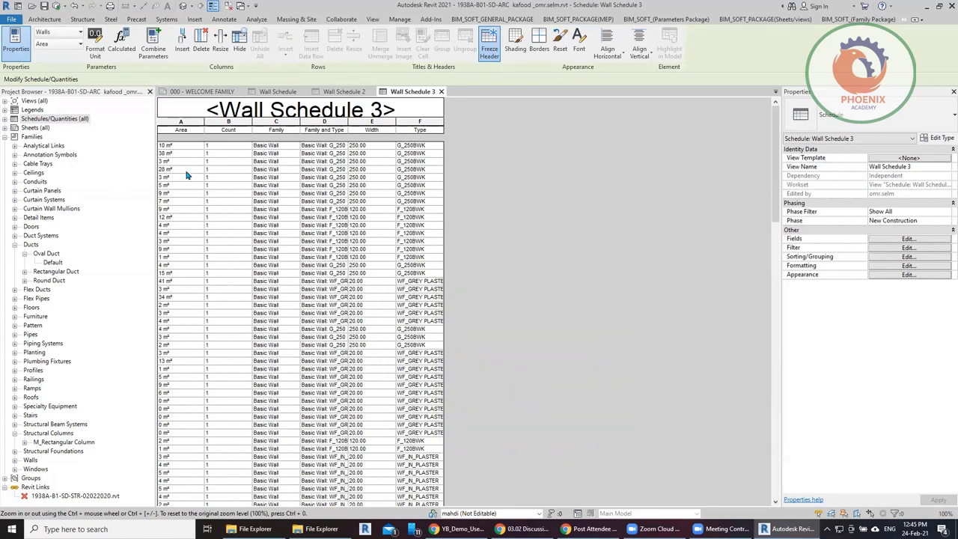
- Locate the 4 m² wall row from Wall Schedule 3 in the SITE structural plan
click(190, 172)
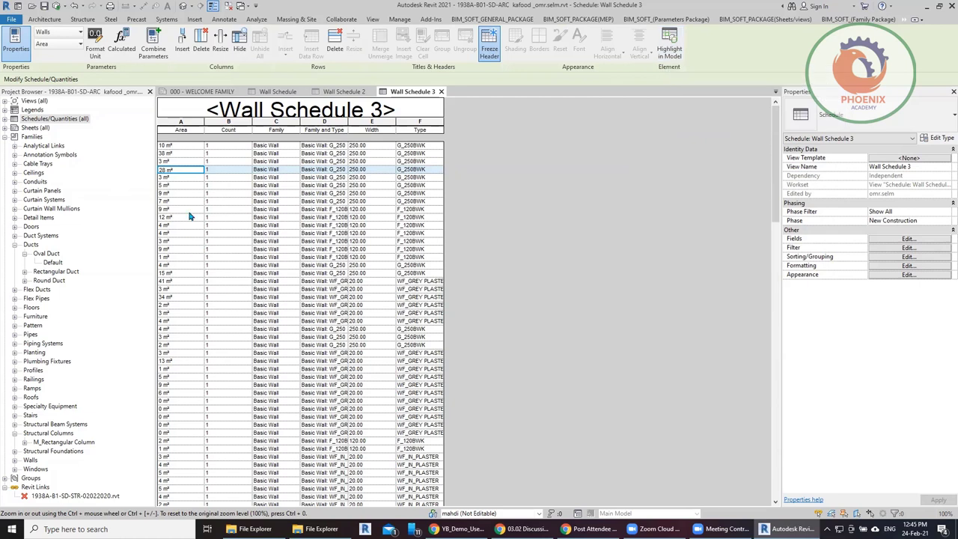
click(173, 235)
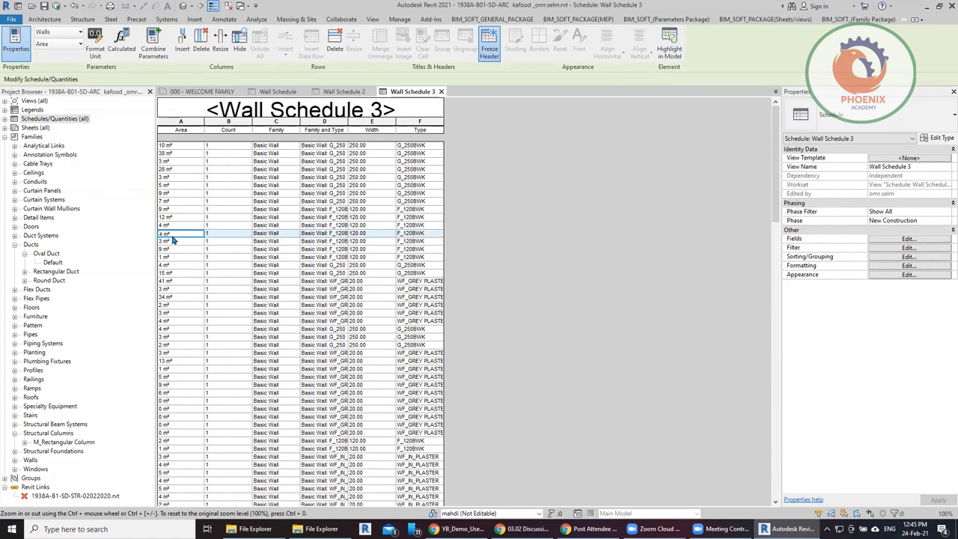
click(666, 51)
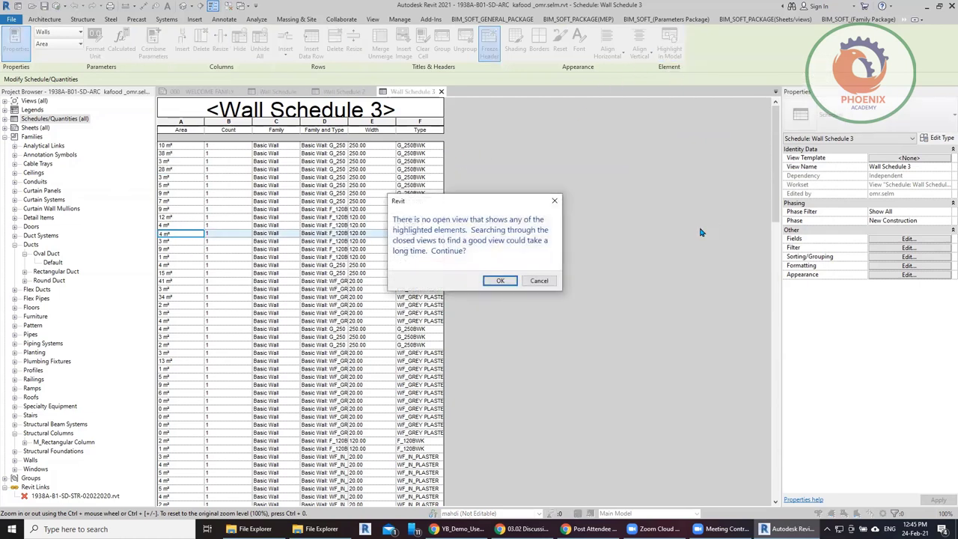
click(498, 282)
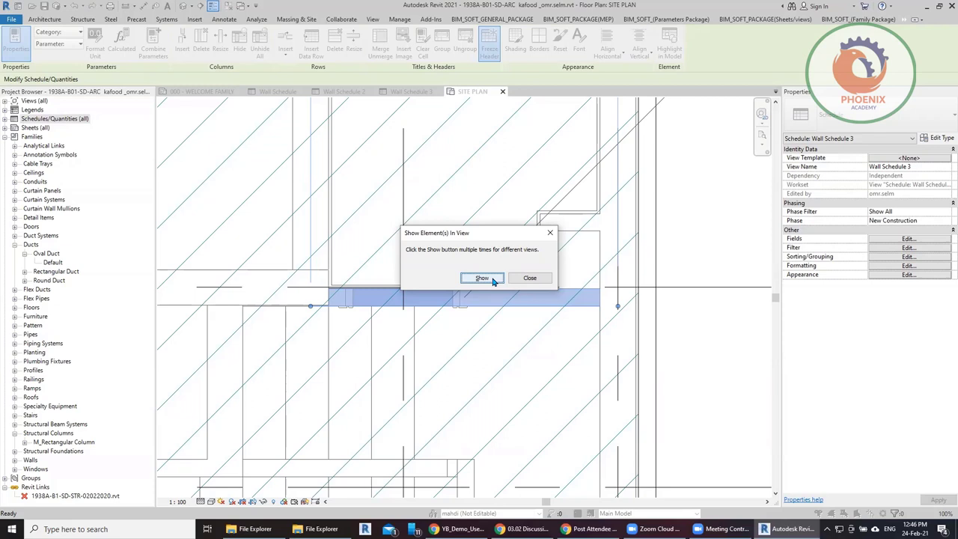
click(493, 279)
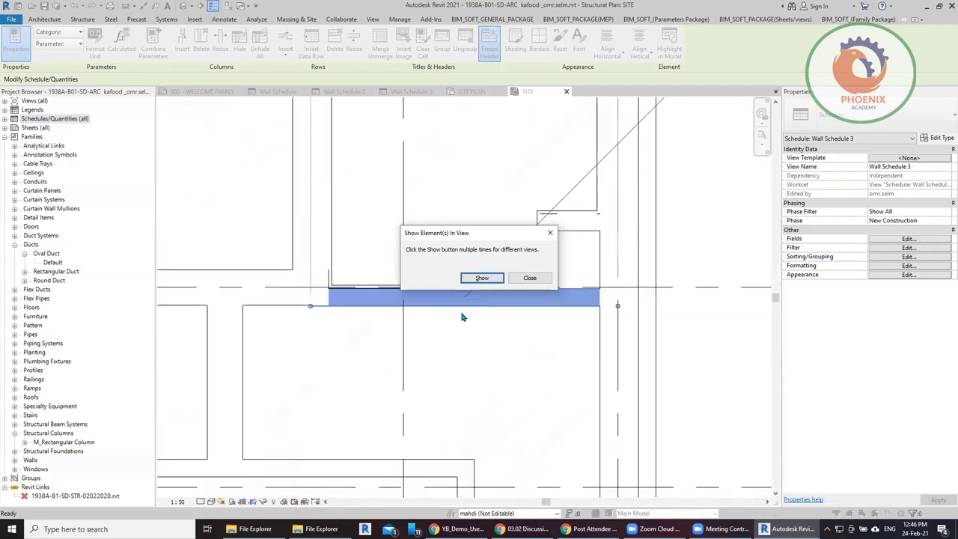
click(518, 279)
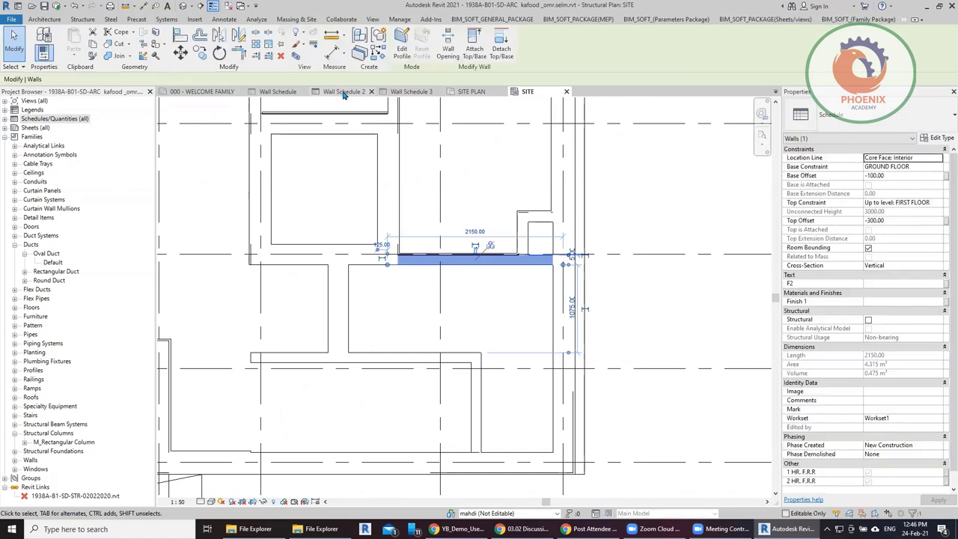
- Switch back to the original Wall Schedule view
click(264, 95)
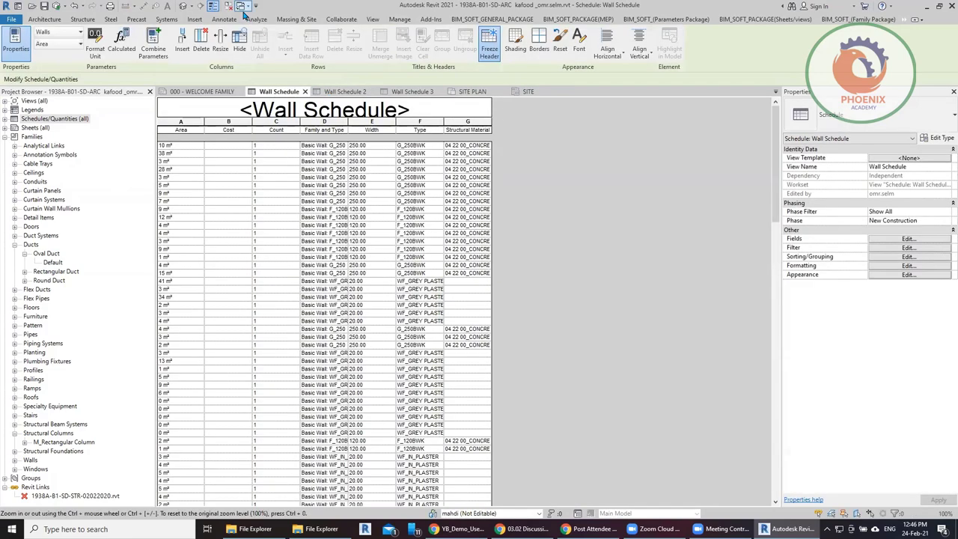
click(242, 7)
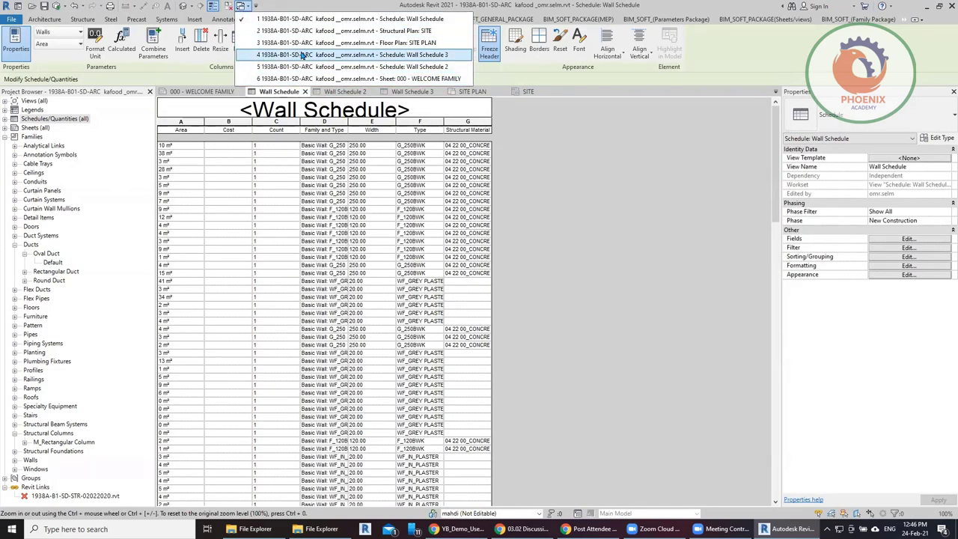
click(579, 154)
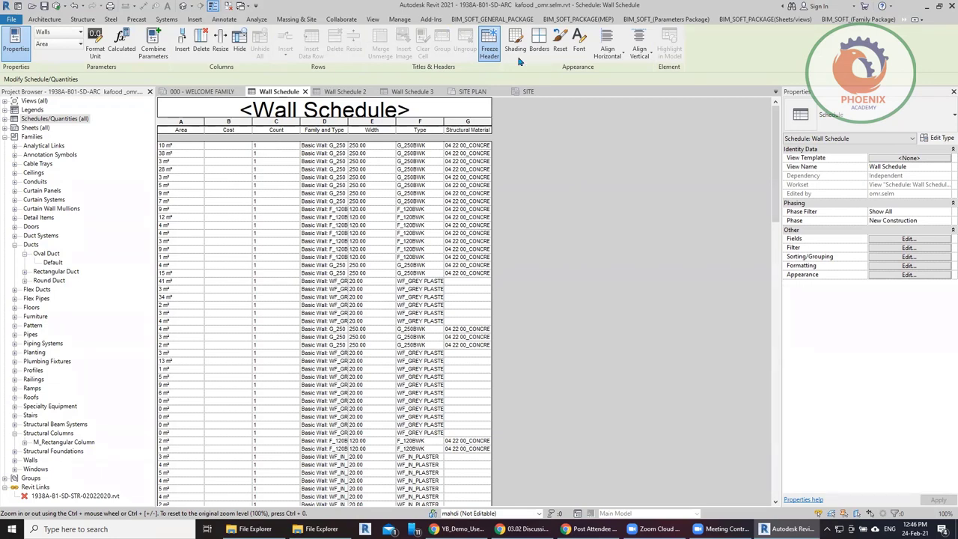
- Try reordering Family and Type and adding Family, then discard the field changes
click(901, 241)
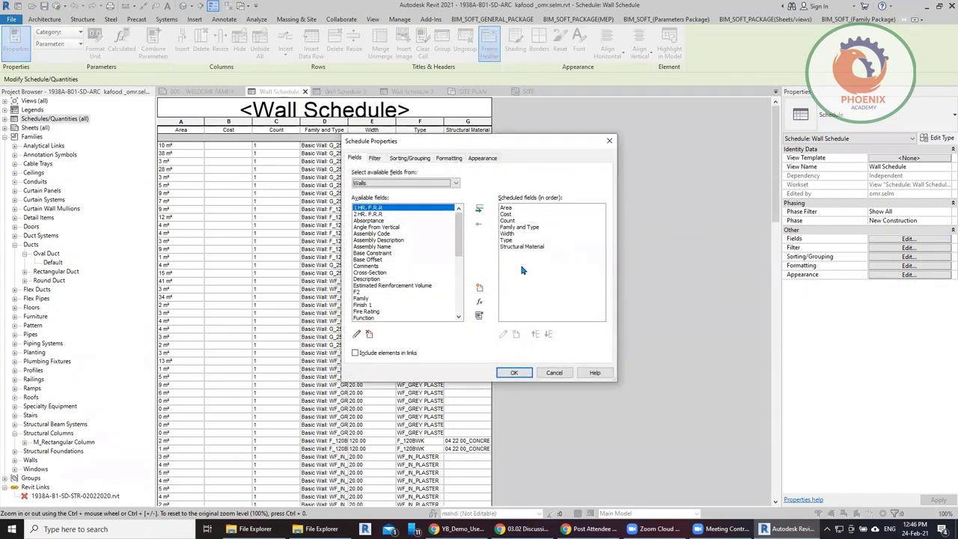
click(522, 227)
click(536, 338)
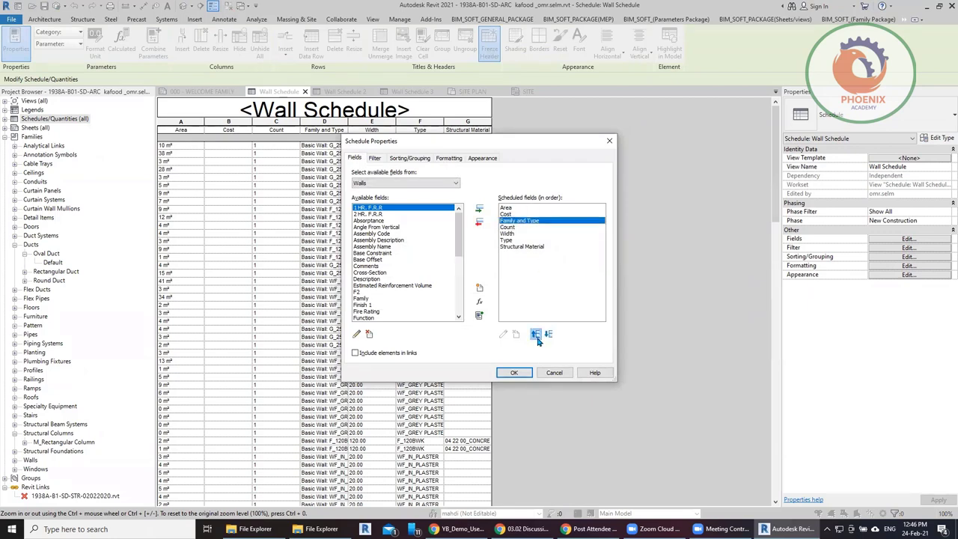
click(536, 338)
click(536, 336)
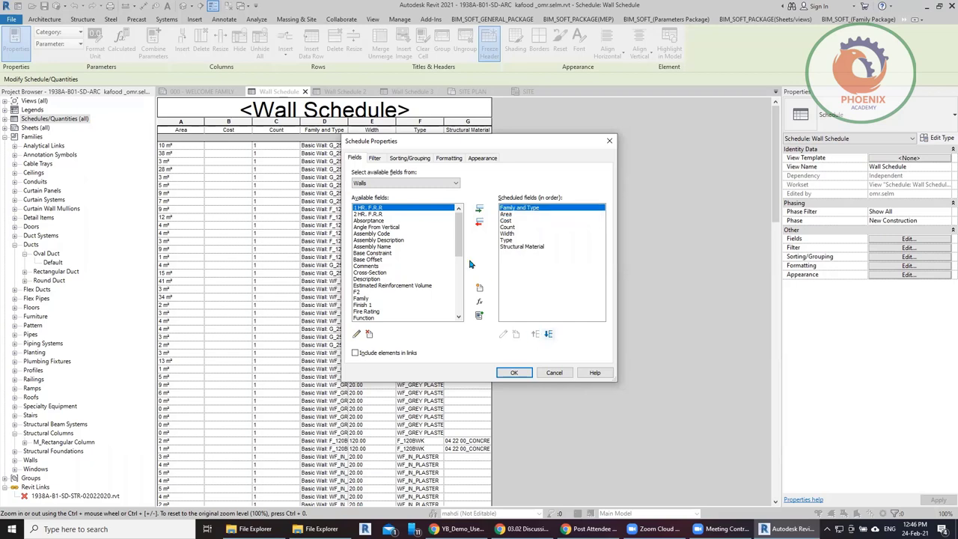
click(362, 299)
click(479, 209)
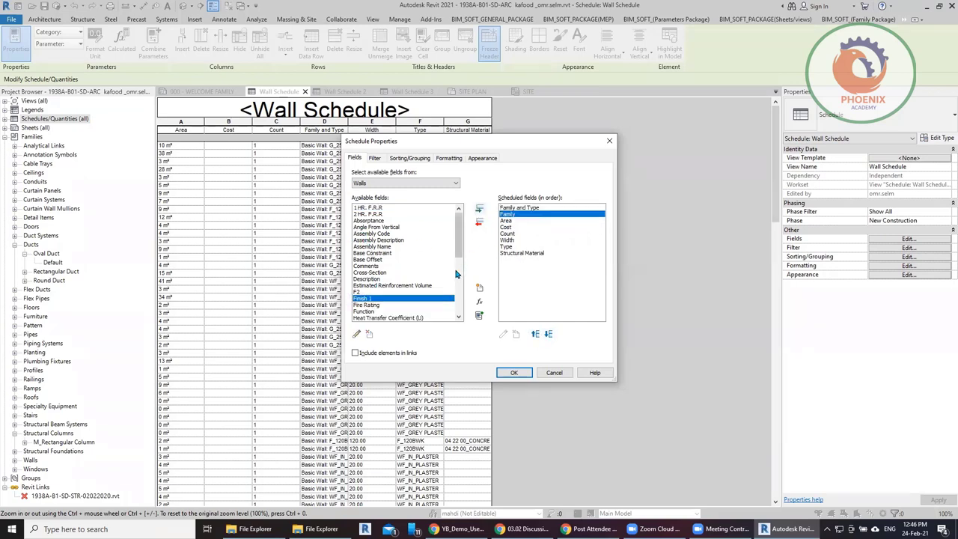
click(480, 223)
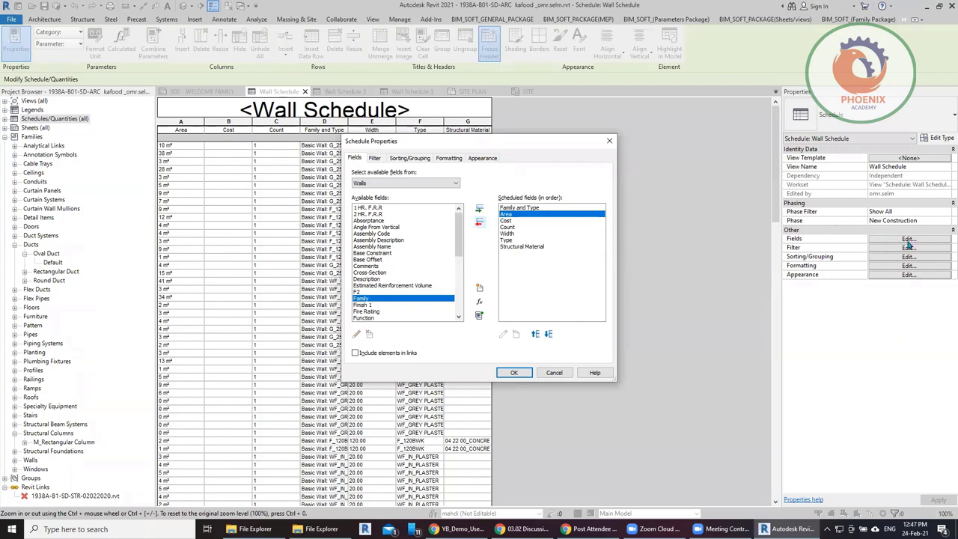
key(Escape)
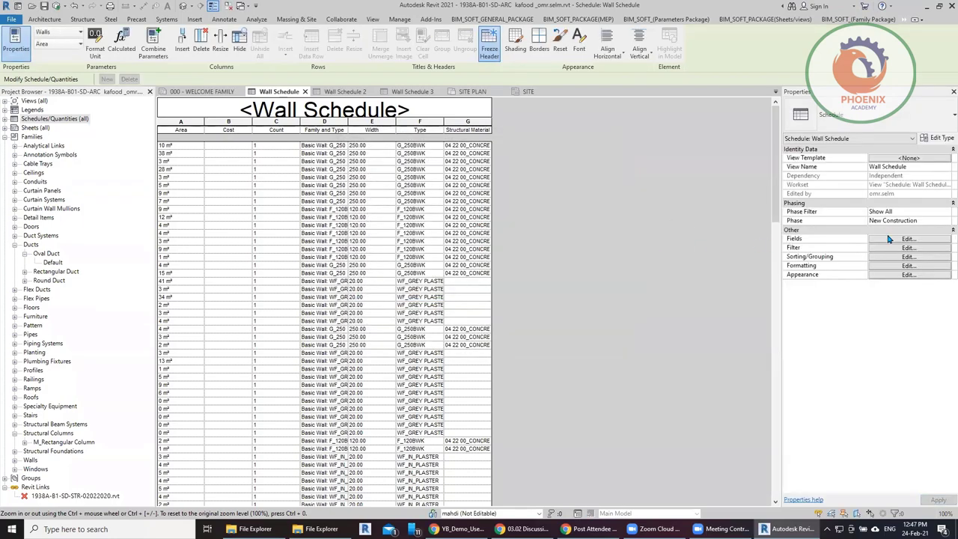
- Add F2, Family and Finish 1 to the Wall Schedule and move Family and Type up two places
click(907, 238)
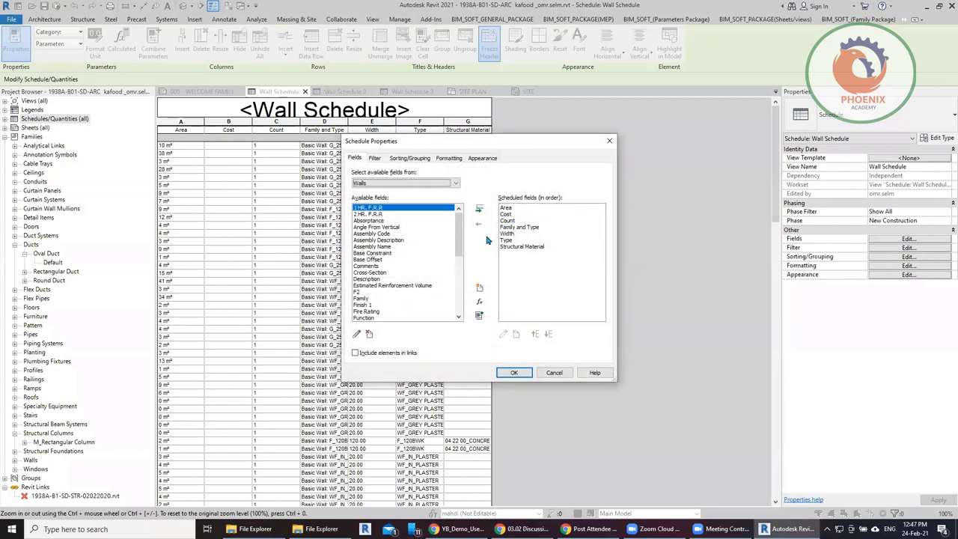
double_click(364, 292)
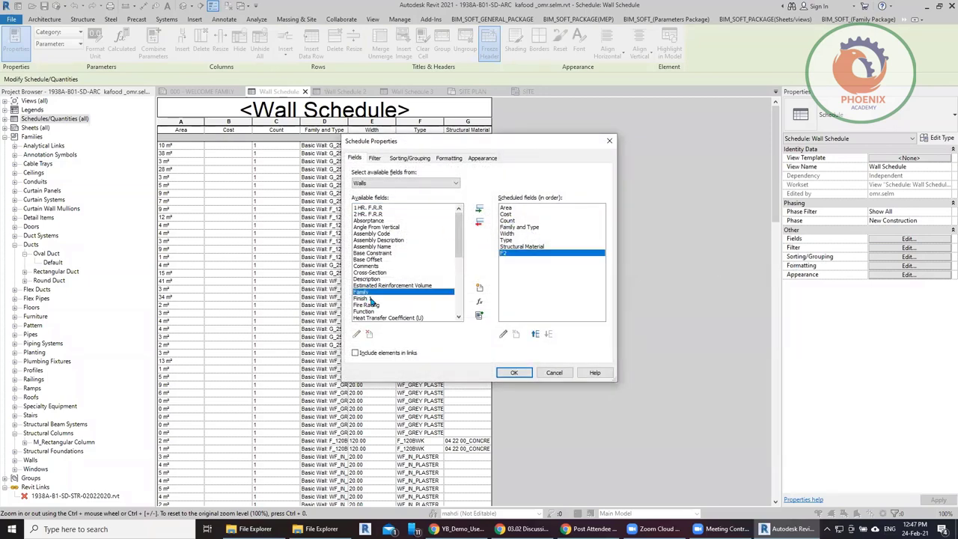
double_click(367, 293)
double_click(368, 293)
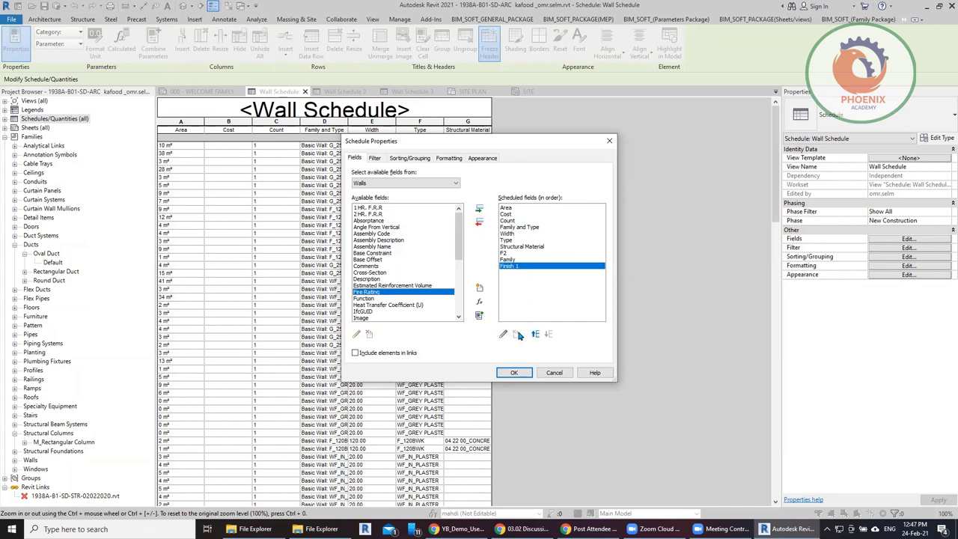
click(522, 227)
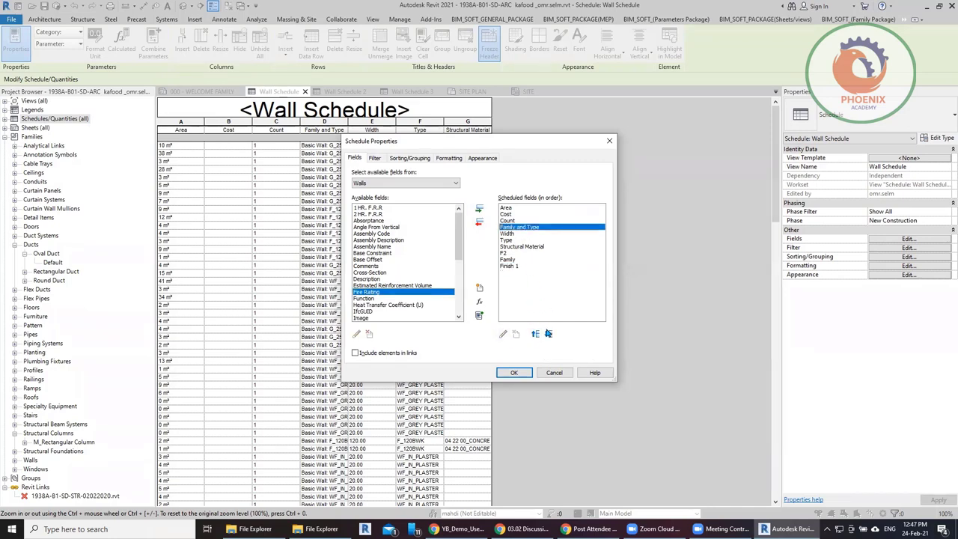
click(536, 335)
click(536, 335)
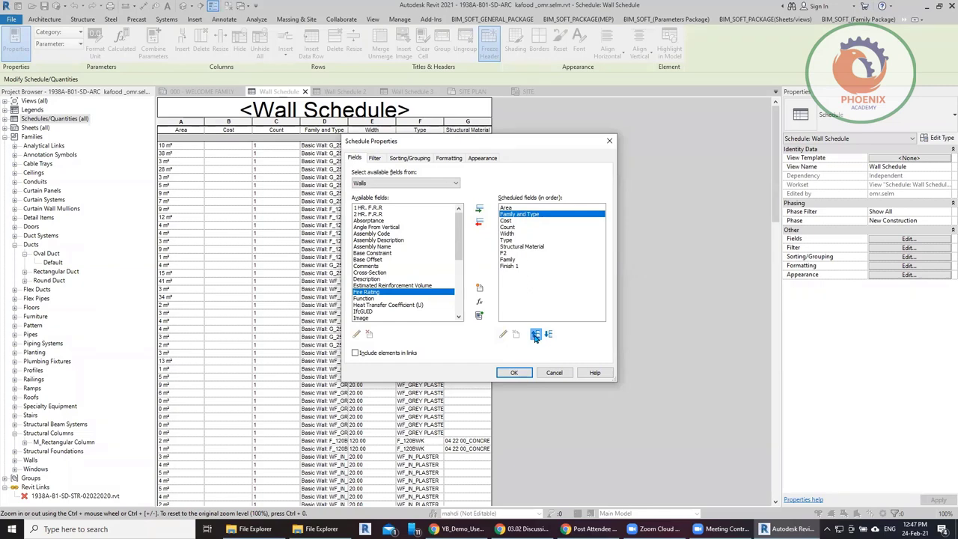
click(513, 372)
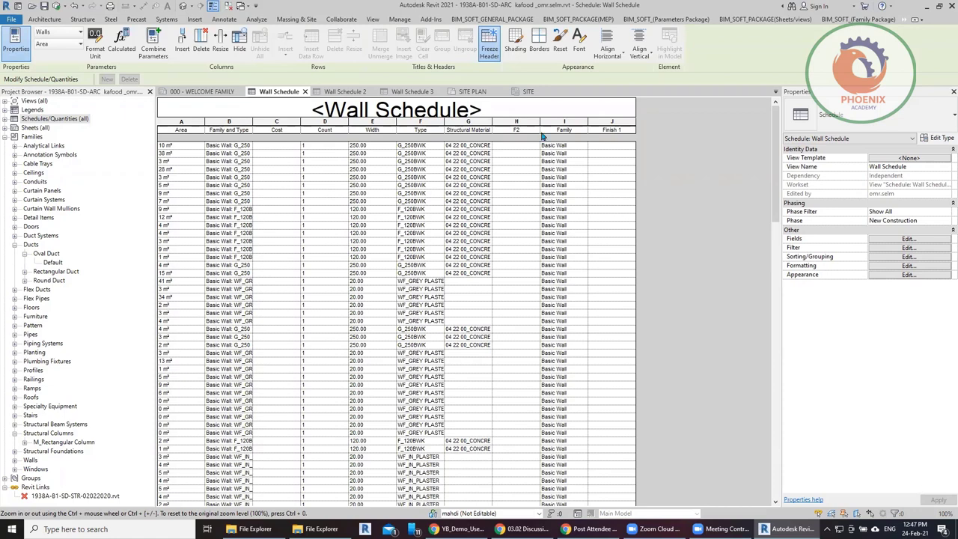
- Start a new schedule for the Walls category
right_click(78, 118)
click(127, 126)
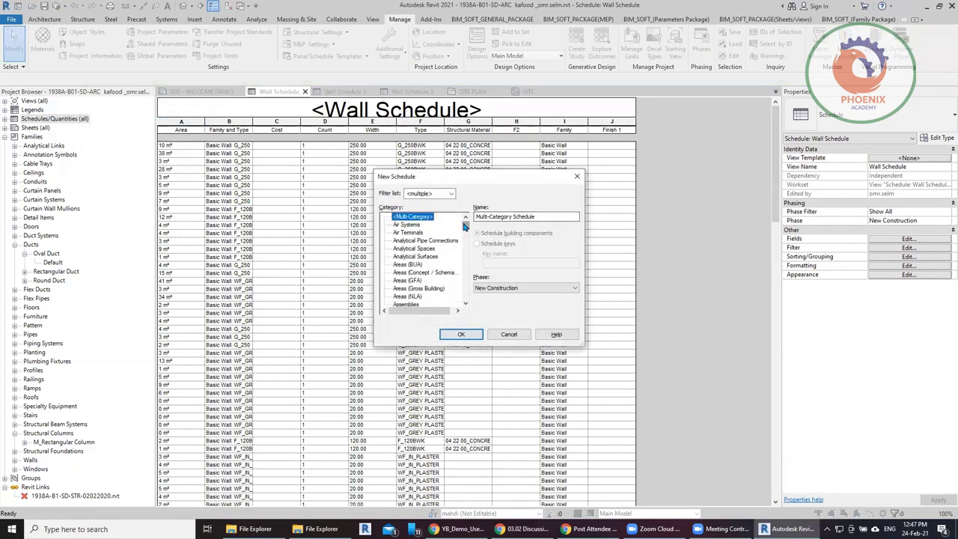
drag(465, 224, 466, 294)
click(400, 280)
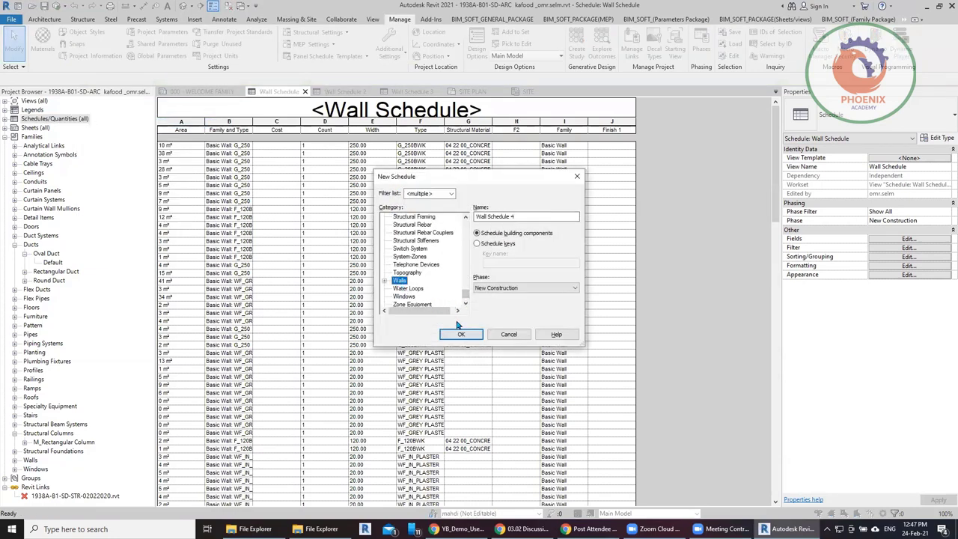
click(470, 340)
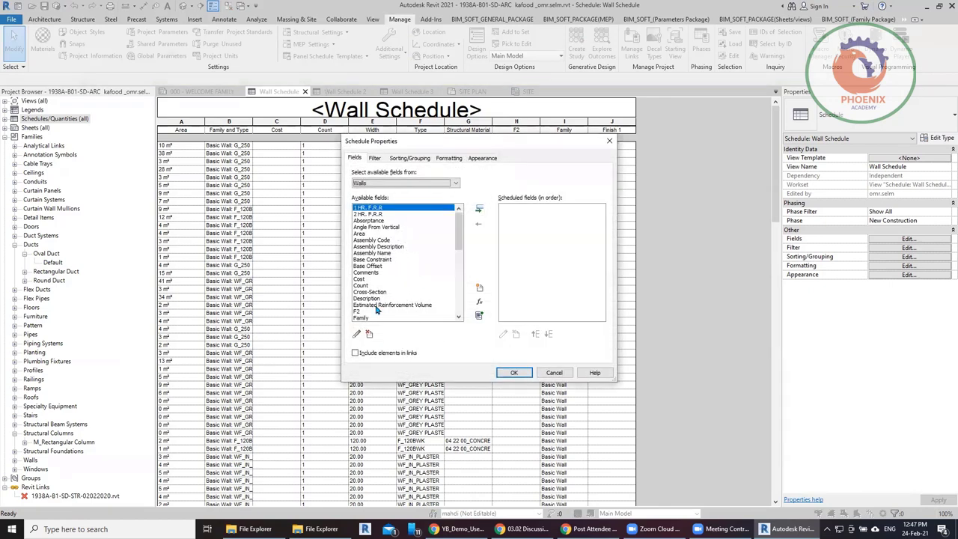
- Add the Family, Volume and Width fields, removing the accidentally added URL field
double_click(361, 318)
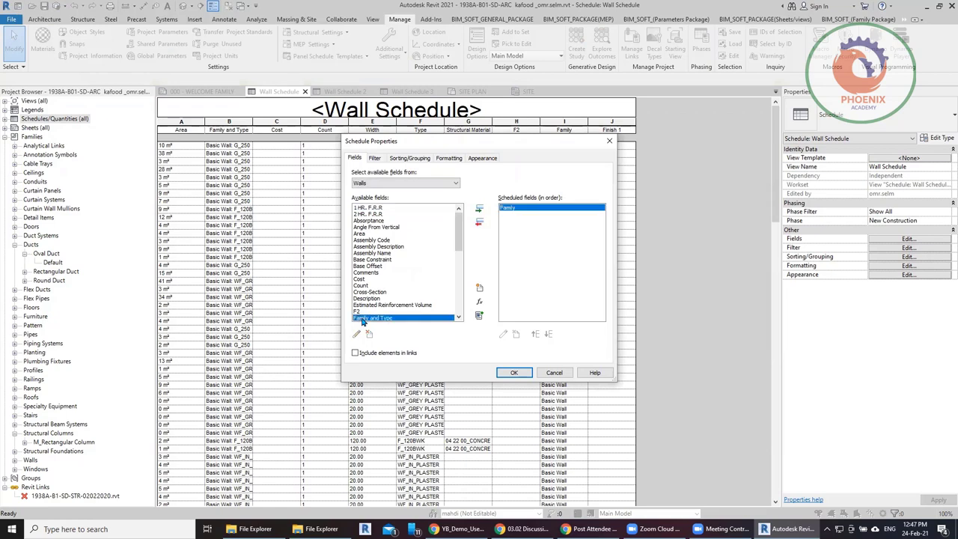
scroll(383, 254, down, 5)
scroll(377, 310, down, 5)
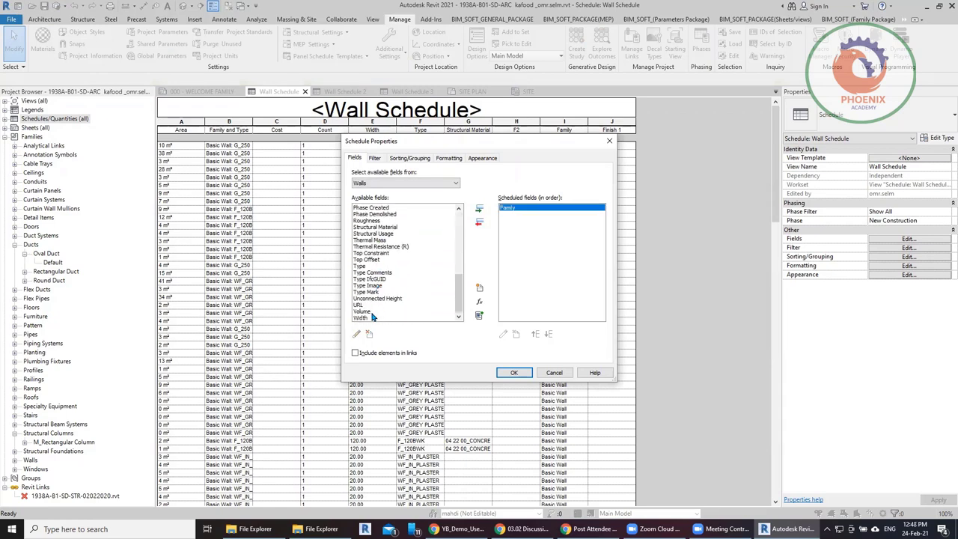
double_click(376, 312)
double_click(372, 312)
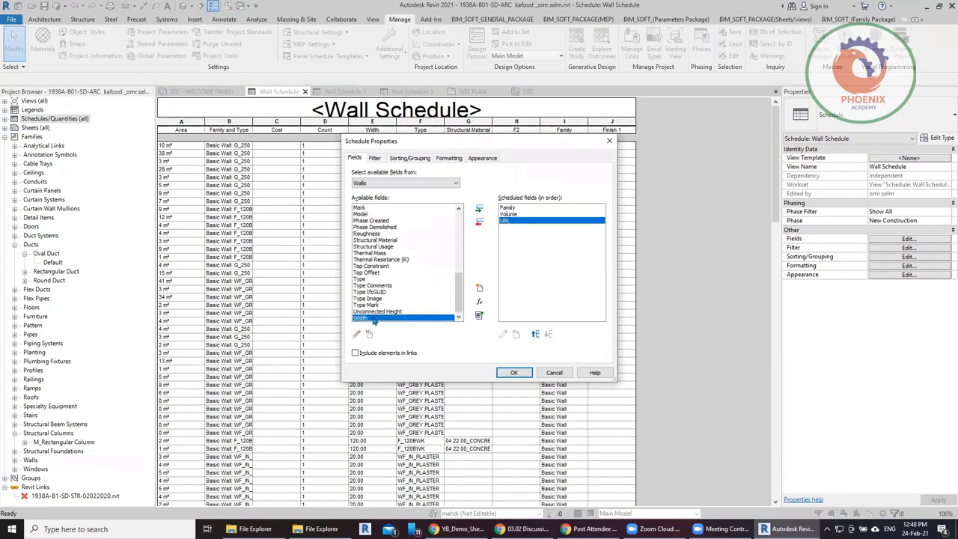
double_click(363, 318)
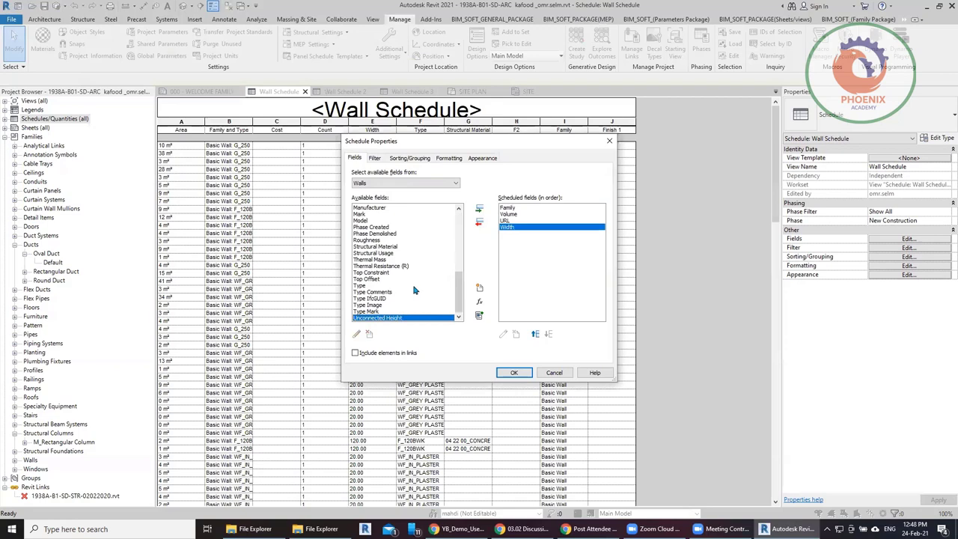
click(510, 220)
click(480, 226)
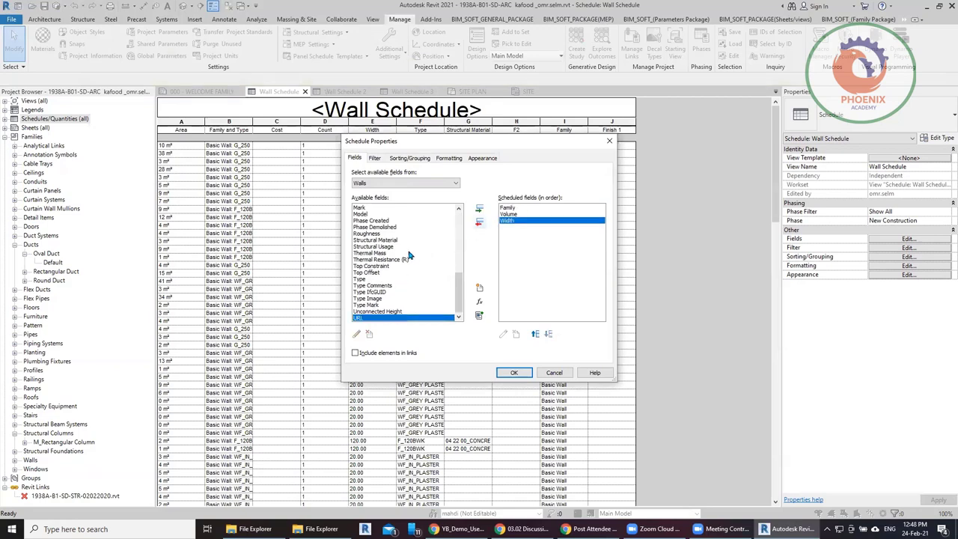
click(387, 259)
scroll(400, 271, up, 5)
scroll(401, 274, up, 2)
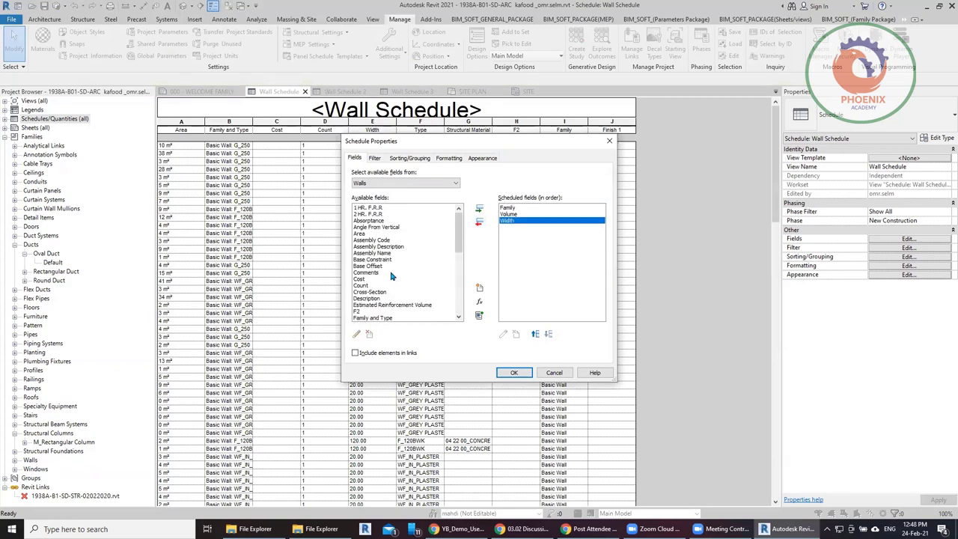
- Add the Area, Count, Cost, Base Offset and Base Constraint fields and create the schedule
double_click(362, 233)
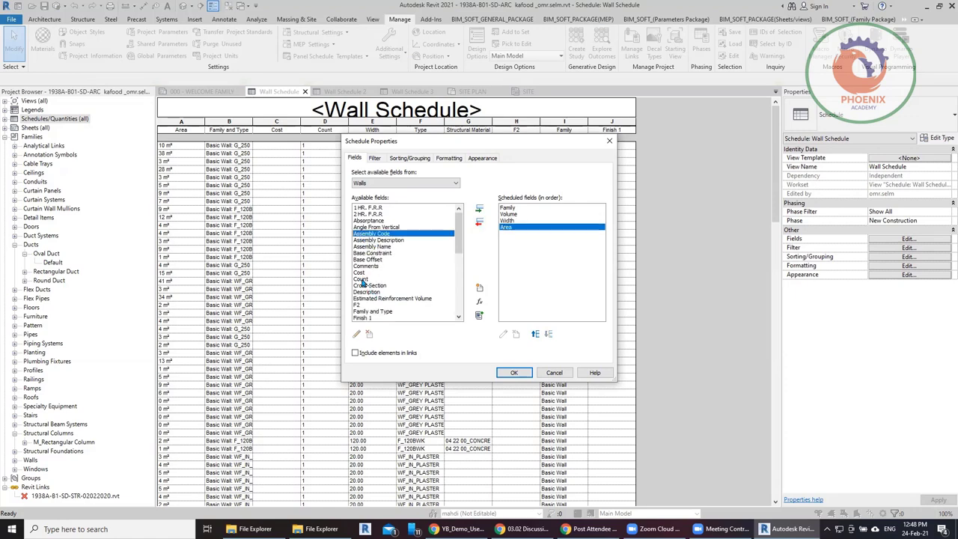
double_click(362, 278)
double_click(364, 272)
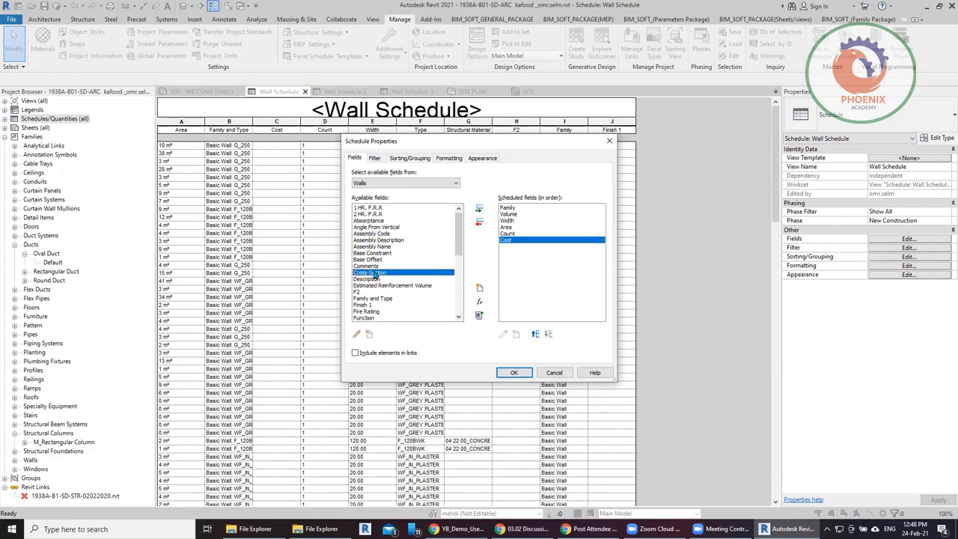
click(382, 260)
double_click(382, 261)
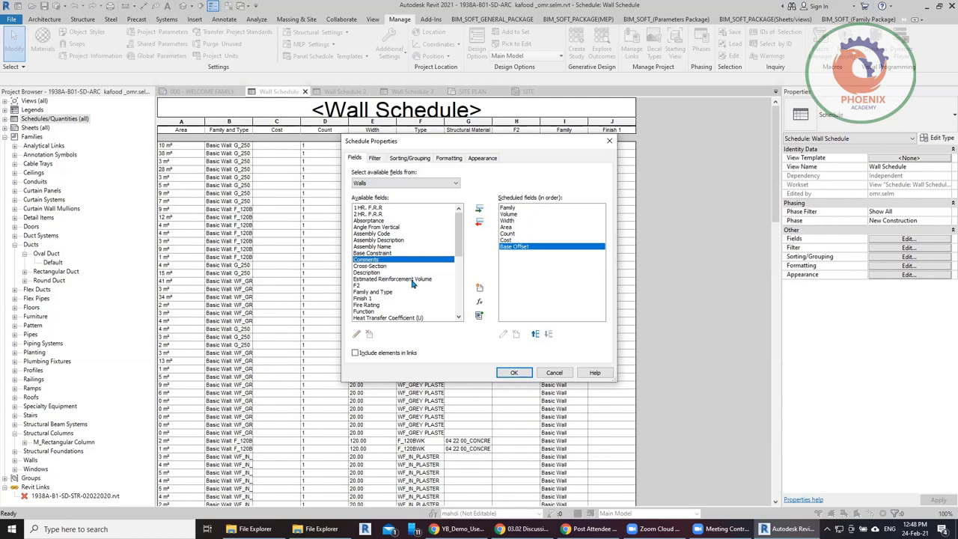
click(397, 247)
double_click(395, 254)
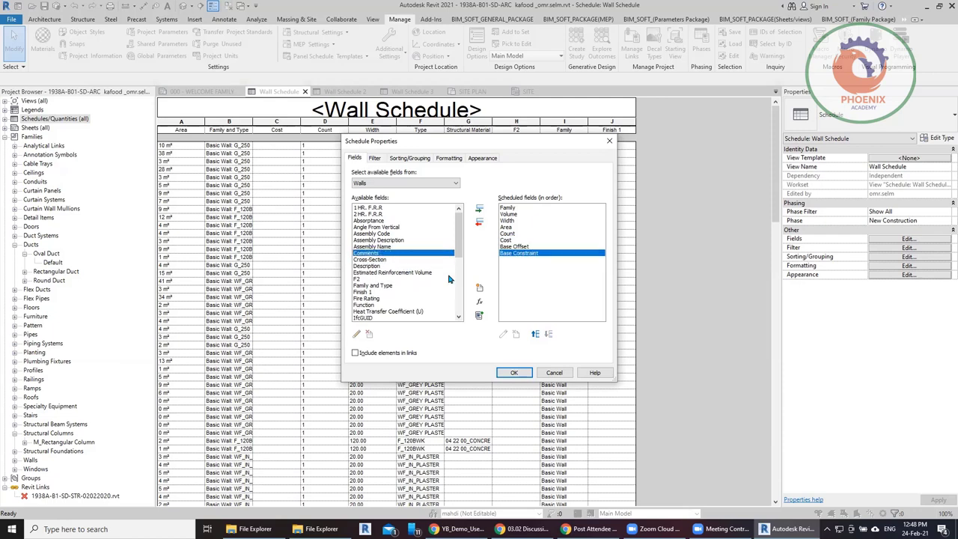
click(512, 372)
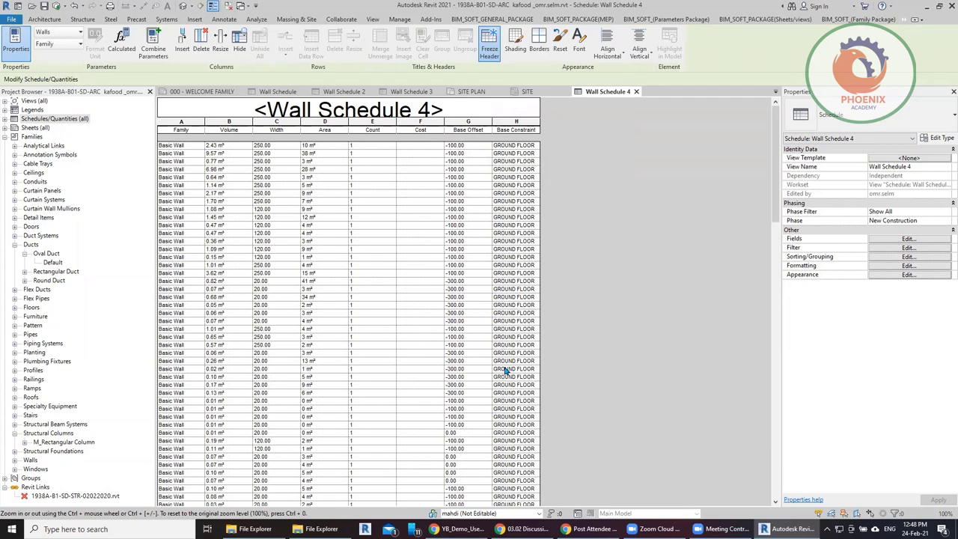
- Open Wall Schedule 4's Fields settings from the Properties palette
click(908, 239)
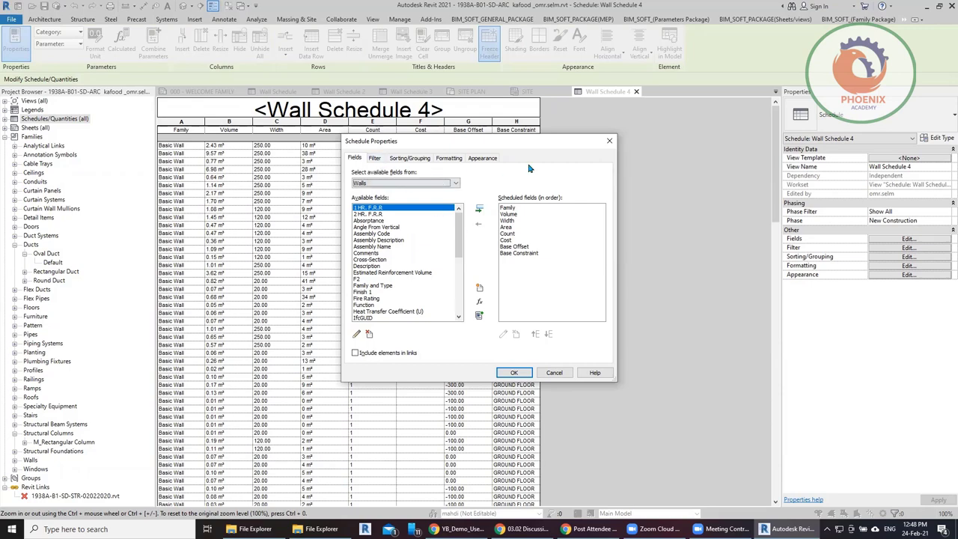
- Close the field settings unchanged and open Wall Schedule 4's Filter settings
click(610, 141)
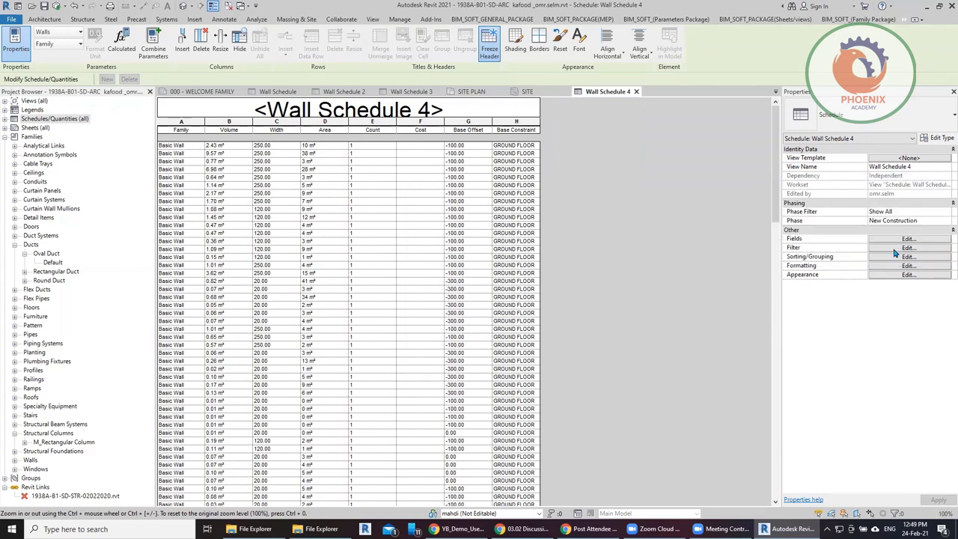
click(895, 247)
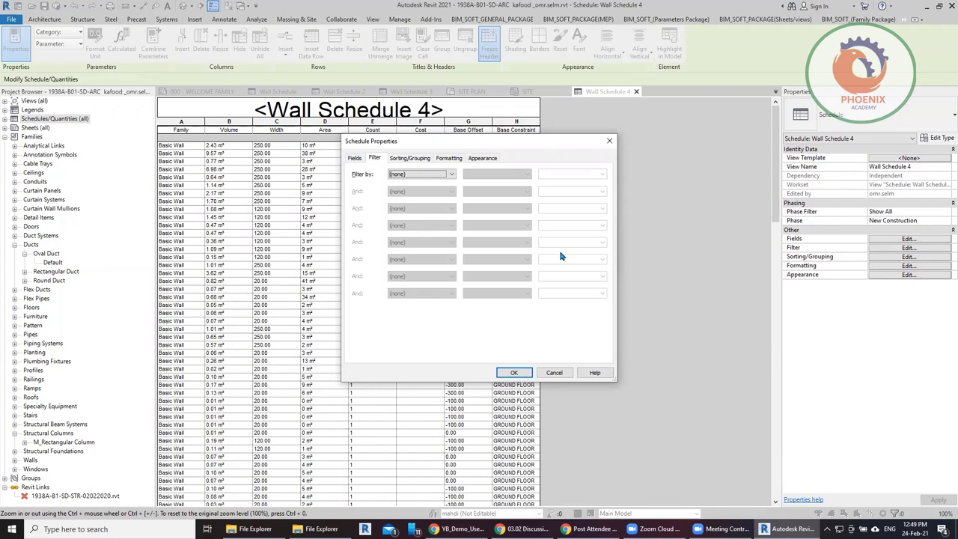
- Enter the filter condition Volume 'is greater than' 4
click(444, 175)
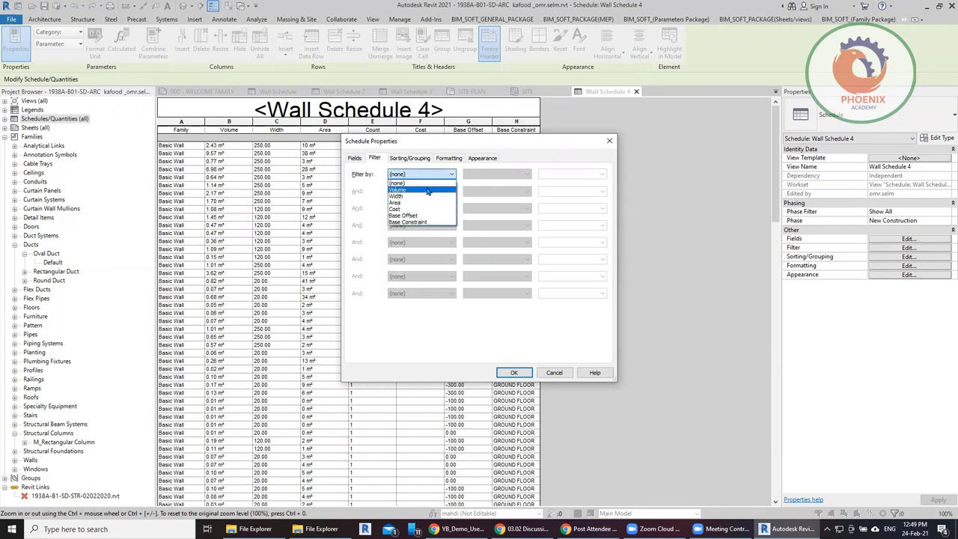
click(427, 190)
click(515, 175)
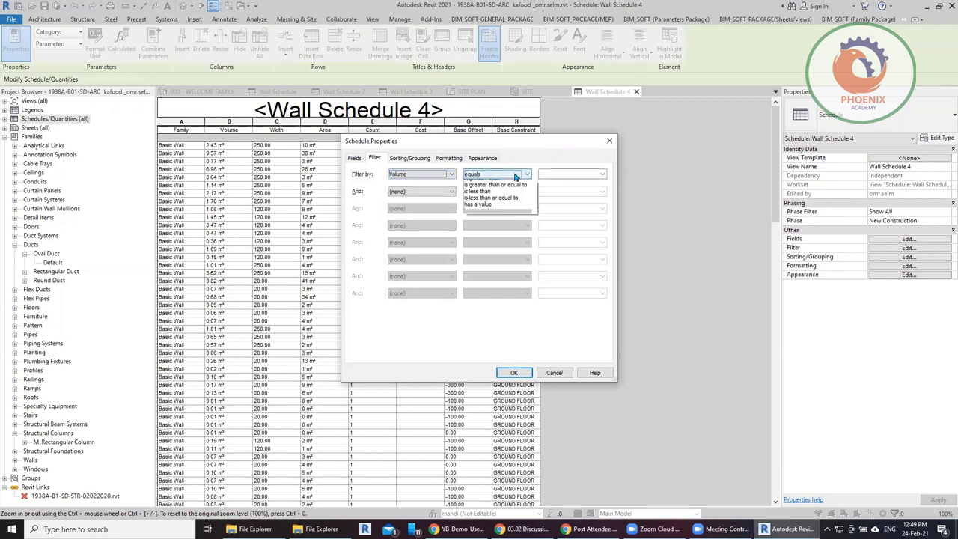
click(512, 201)
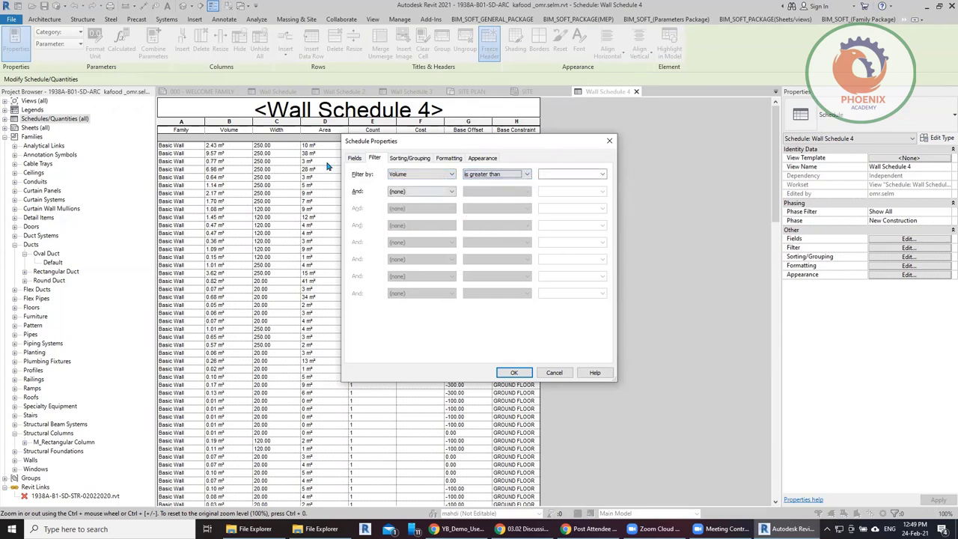
click(552, 174)
text(4)
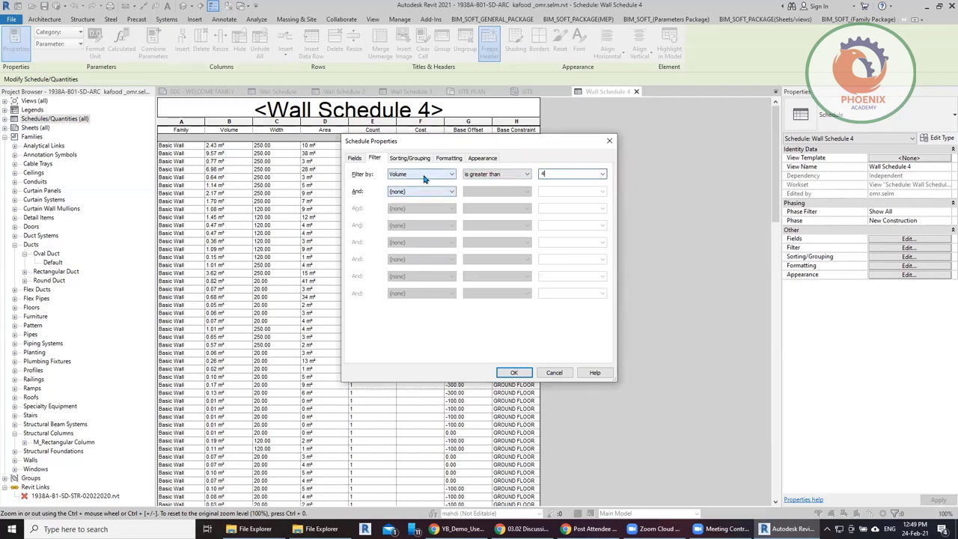
- Apply the Volume > 4 filter so only nine walls remain listed
click(514, 372)
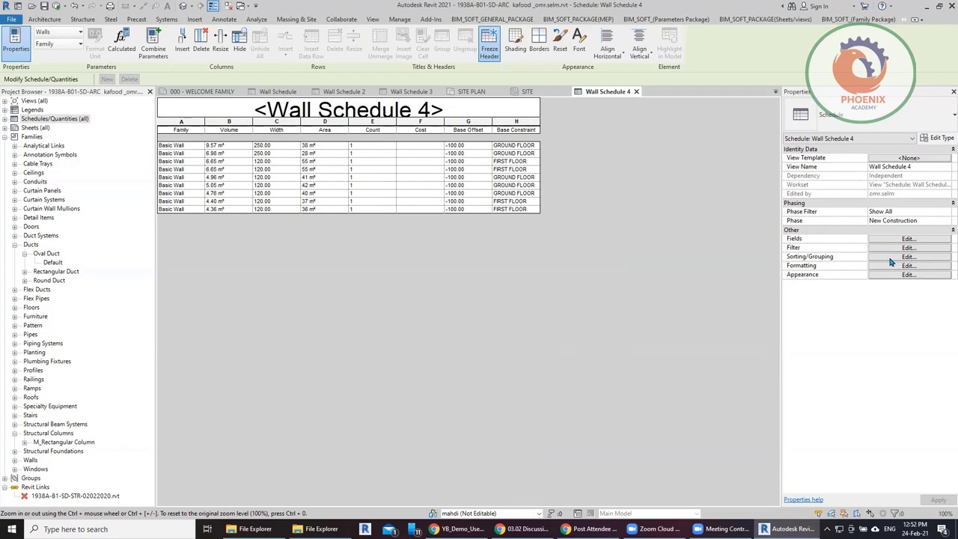
- Reset Wall Schedule 4's filter back to none
click(908, 257)
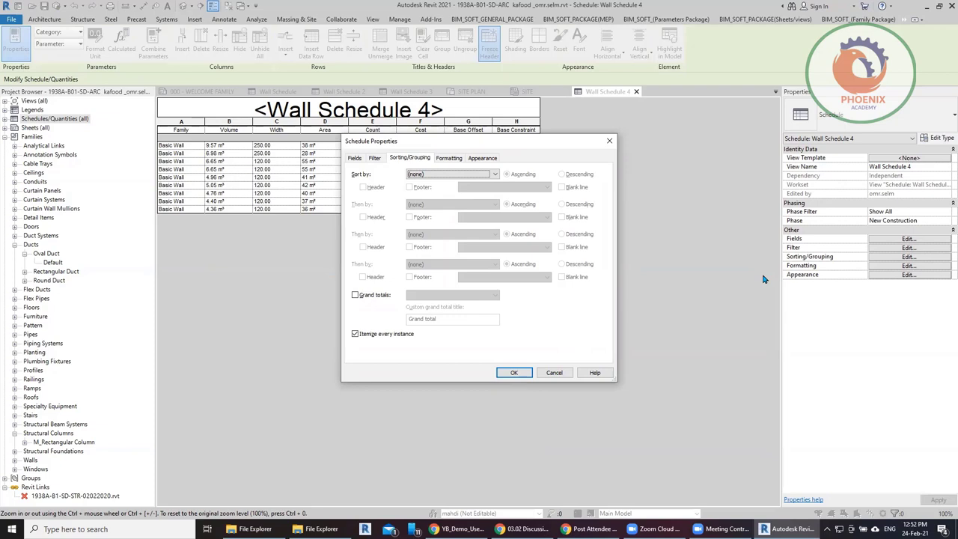
click(375, 158)
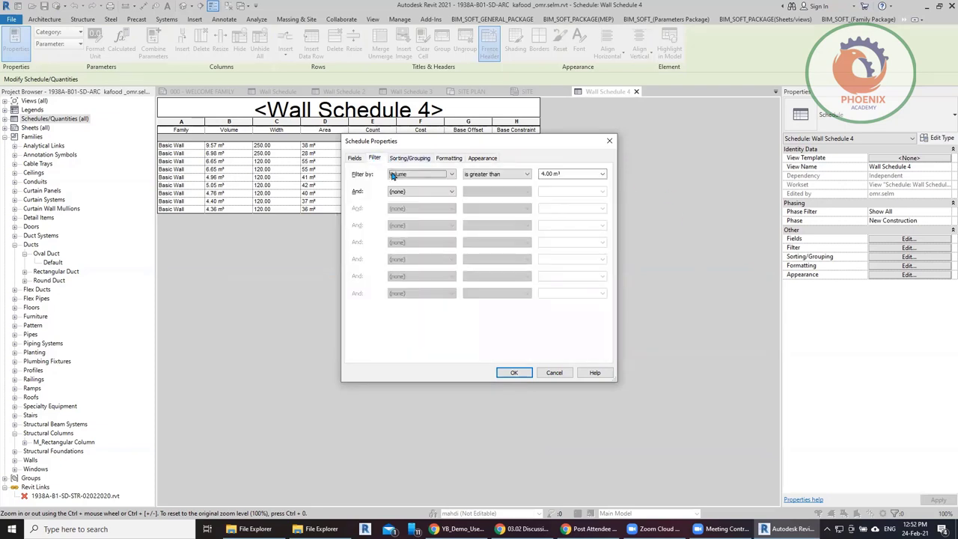
click(422, 175)
click(419, 183)
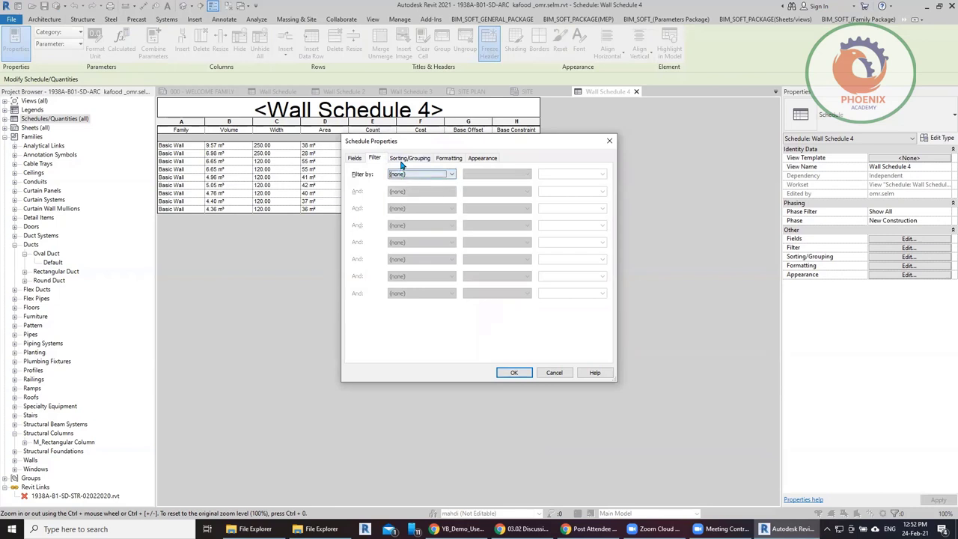
- Sort by Family, enable Grand totals and turn off Itemize every instance
click(409, 158)
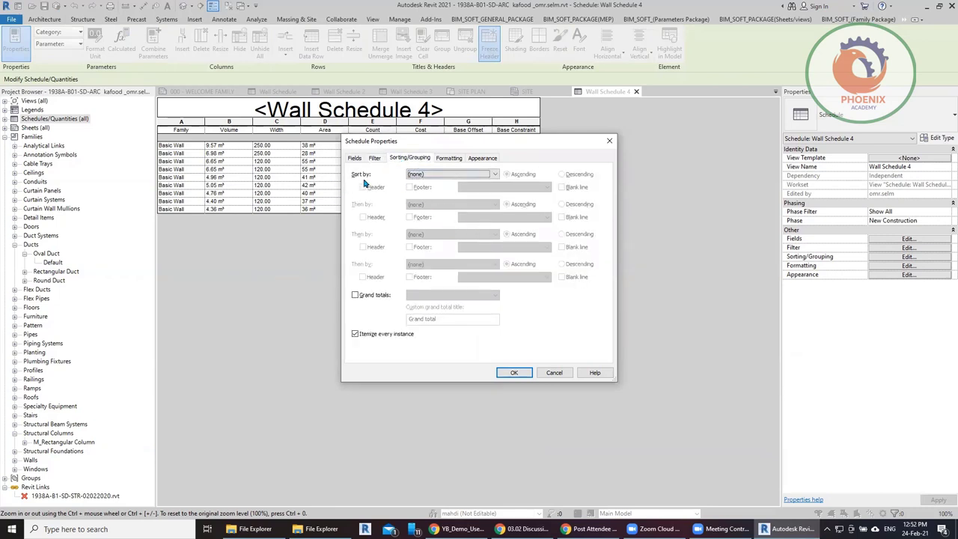
click(441, 174)
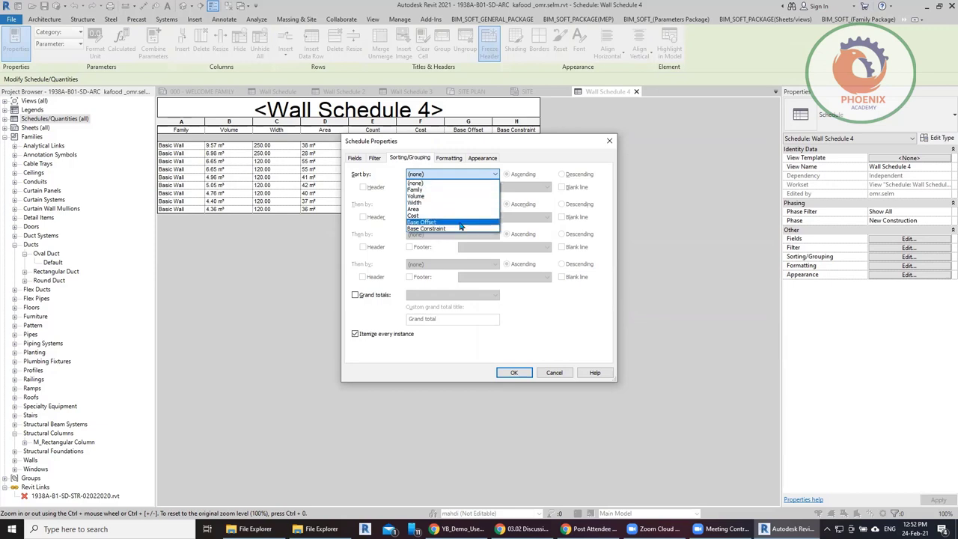
click(440, 191)
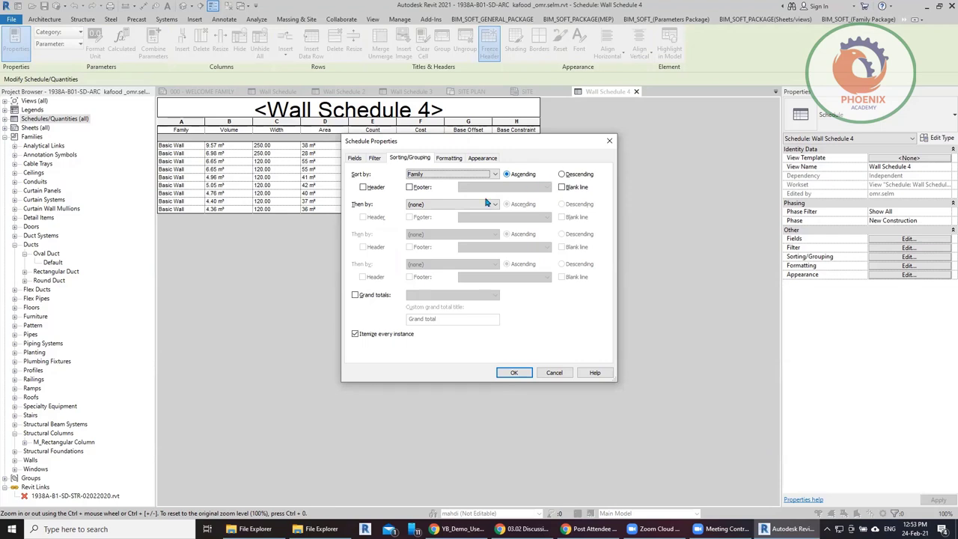
click(369, 298)
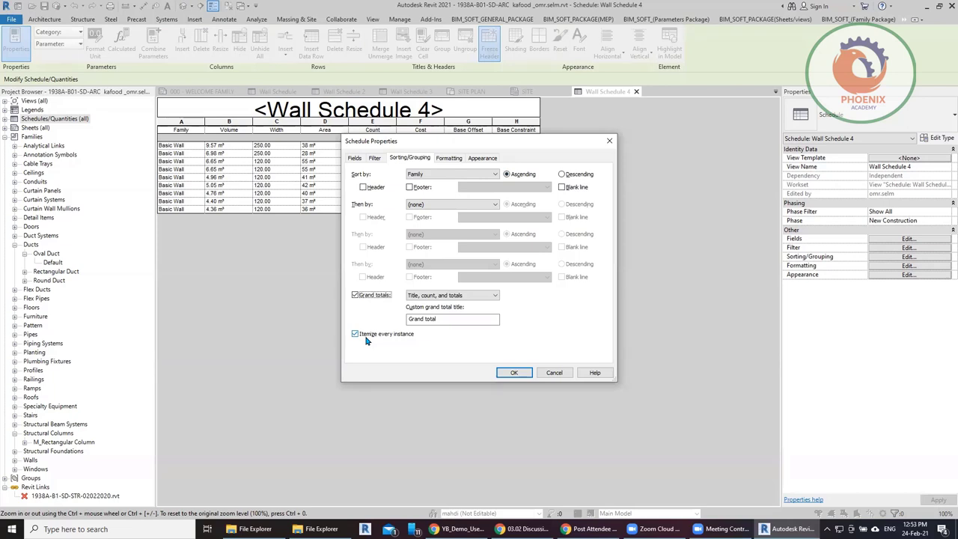
click(366, 337)
click(513, 372)
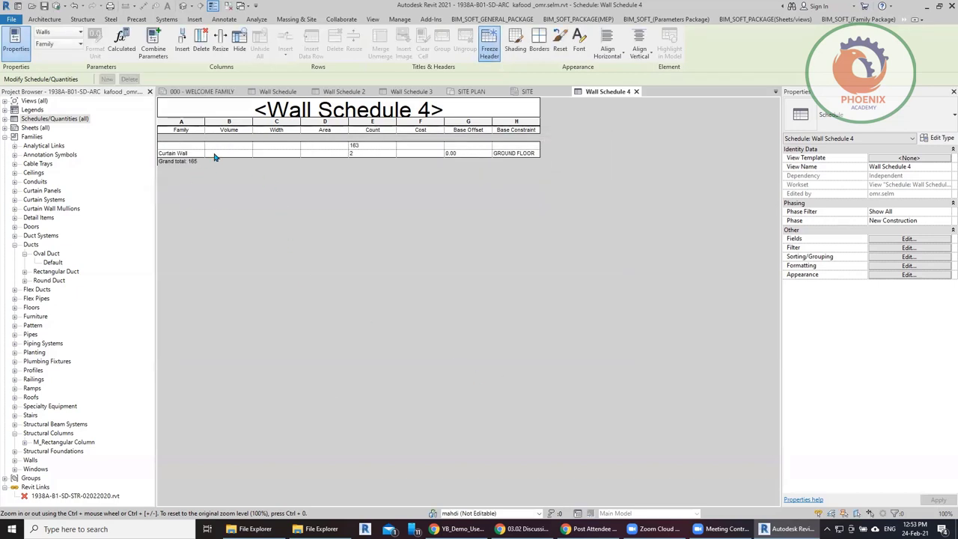
- Add the Family and Type field to the wall schedule
click(907, 239)
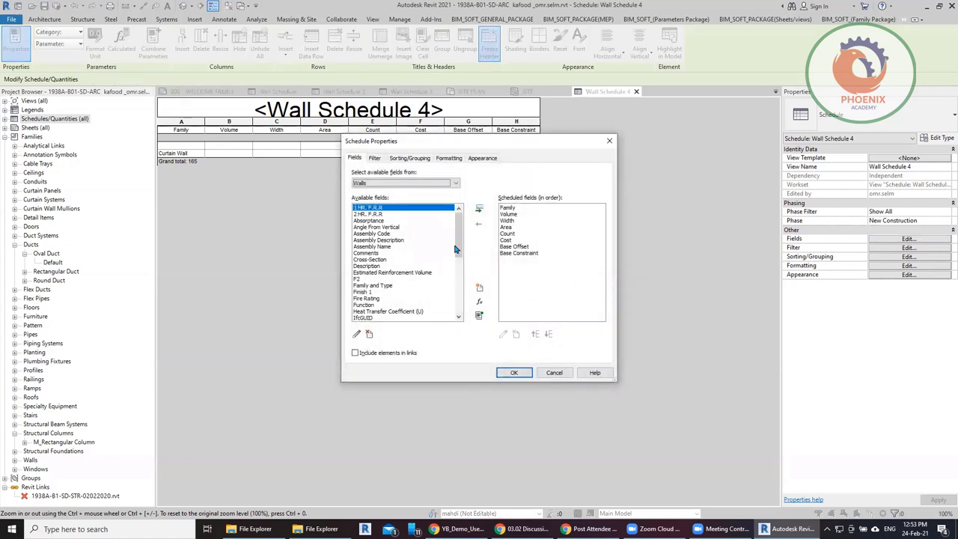
drag(454, 249, 454, 274)
click(379, 253)
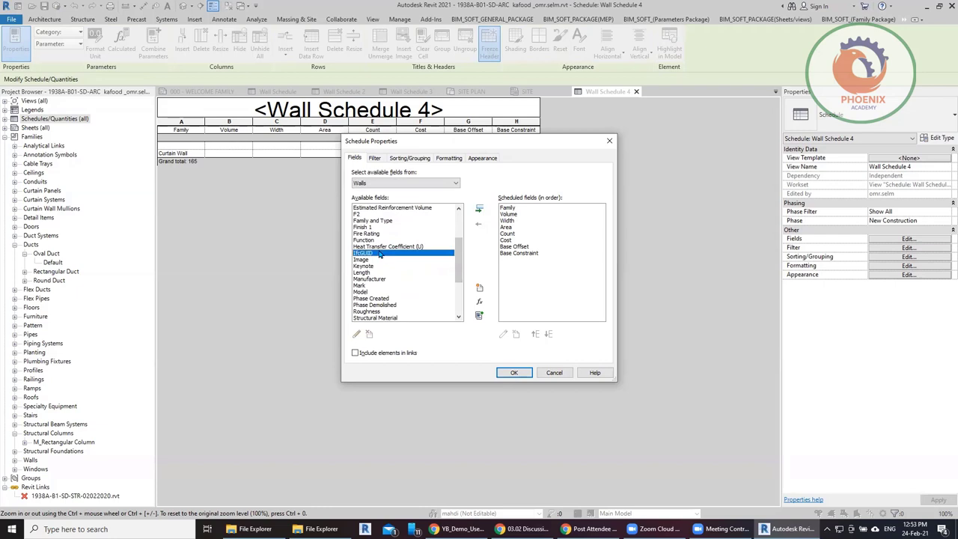
key(f)
key(f)
key(f)
click(381, 222)
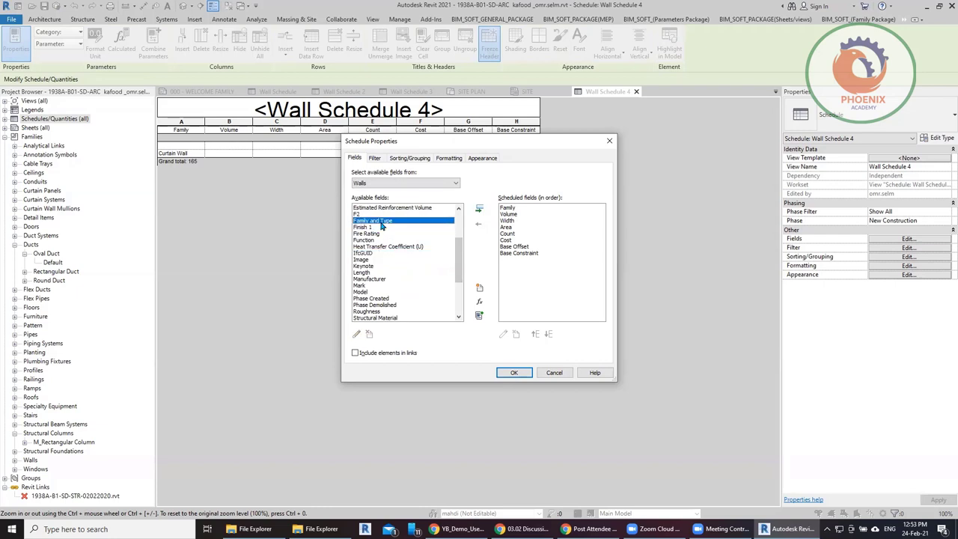
double_click(381, 223)
- Sort the schedule rows by Family and Type and apply
click(412, 159)
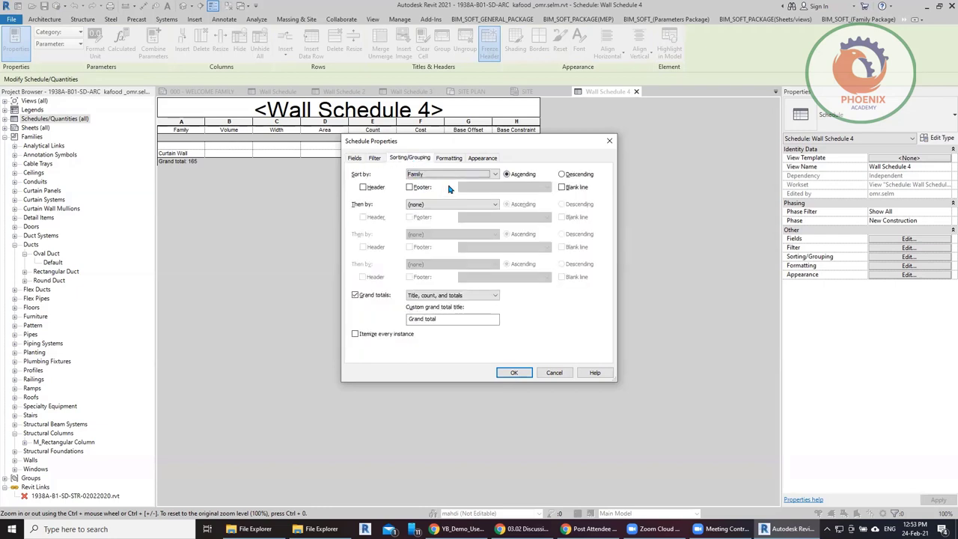
click(449, 175)
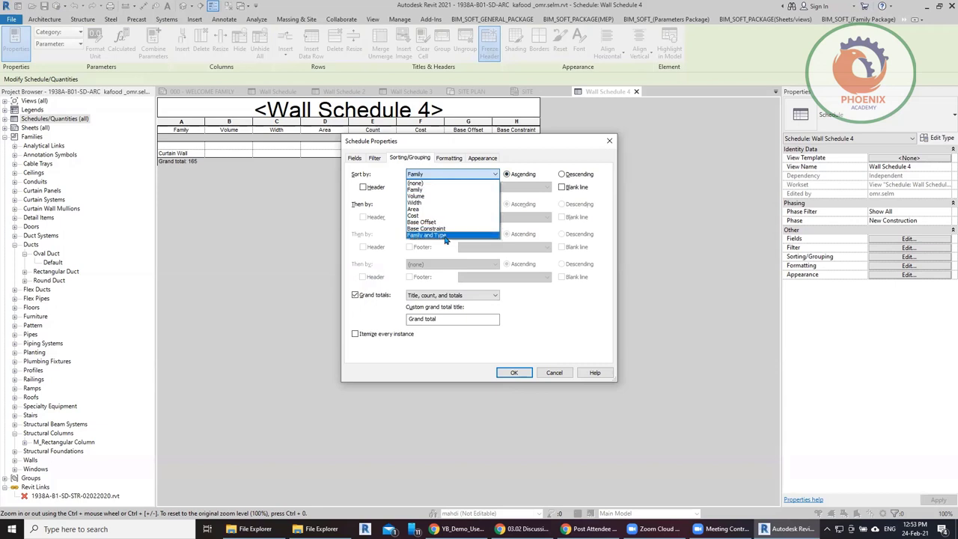
click(445, 235)
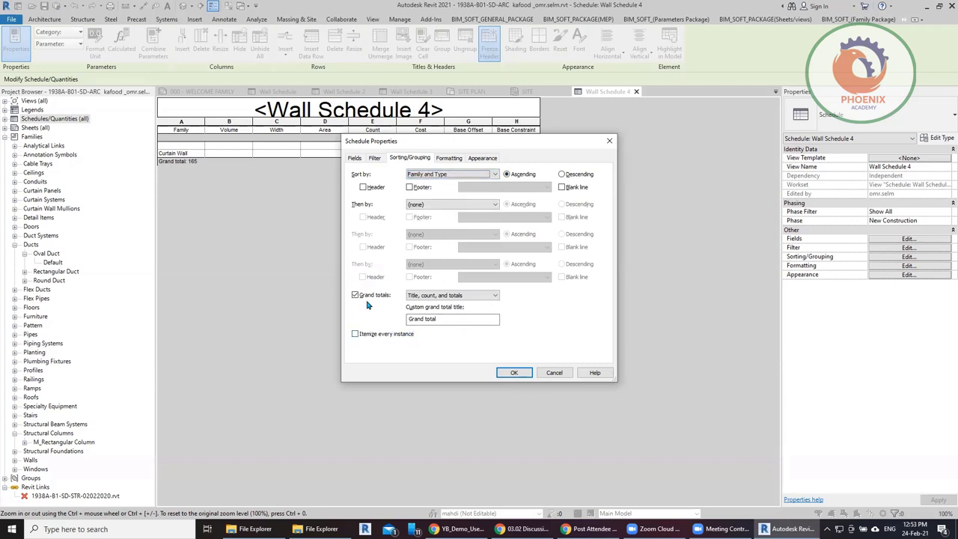
click(514, 373)
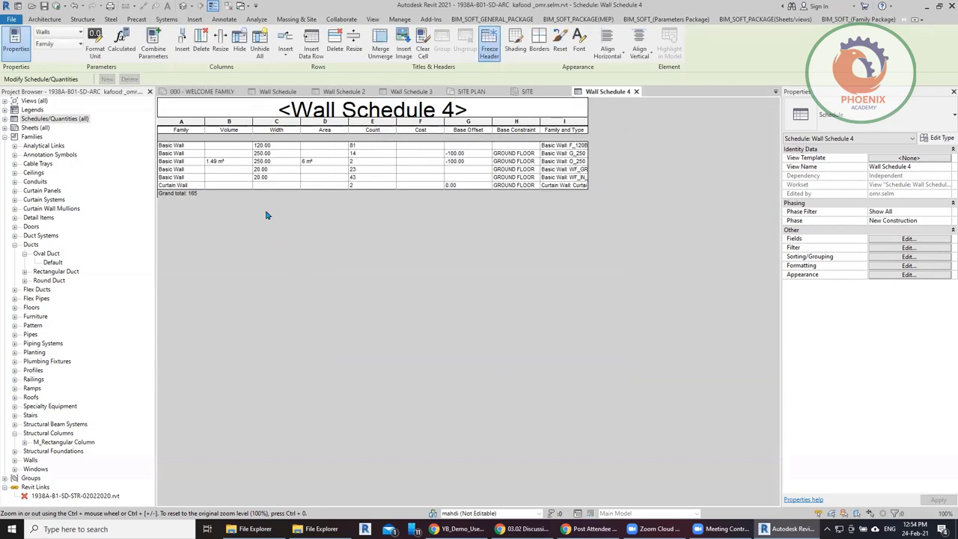
click(274, 261)
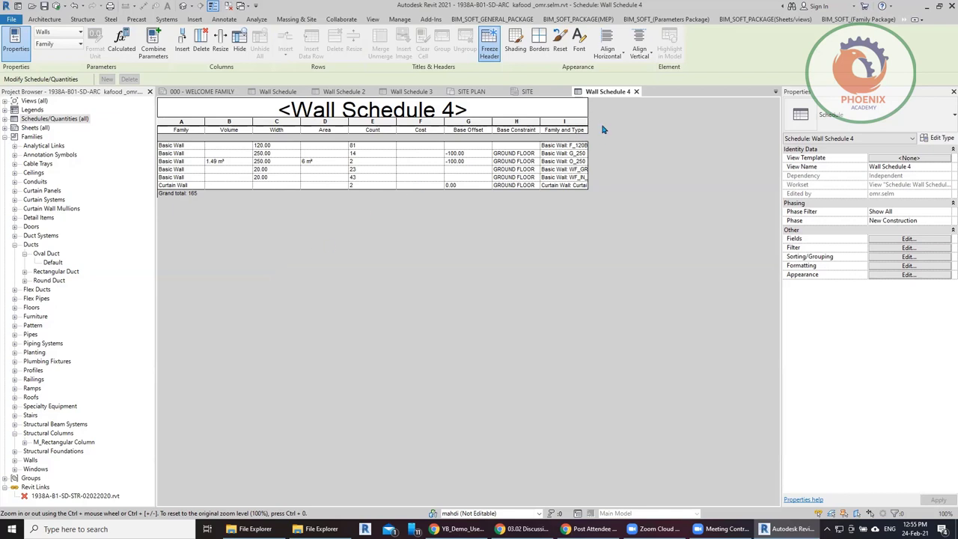
- Widen the Family and Type column to show names like 'Curtain Wall: Curtain Wall 100mm'
drag(587, 128, 652, 128)
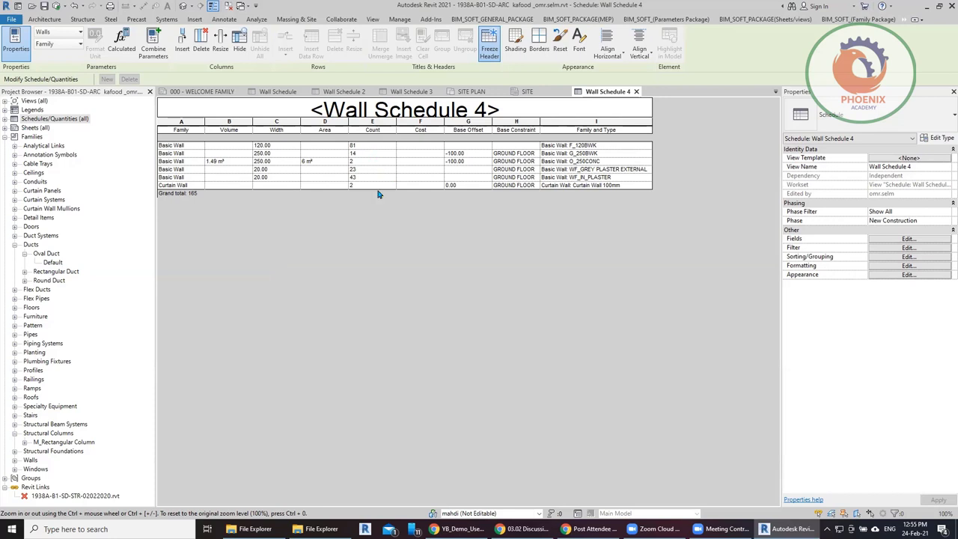
- Move the Family and Type field to the top of the scheduled fields
click(916, 242)
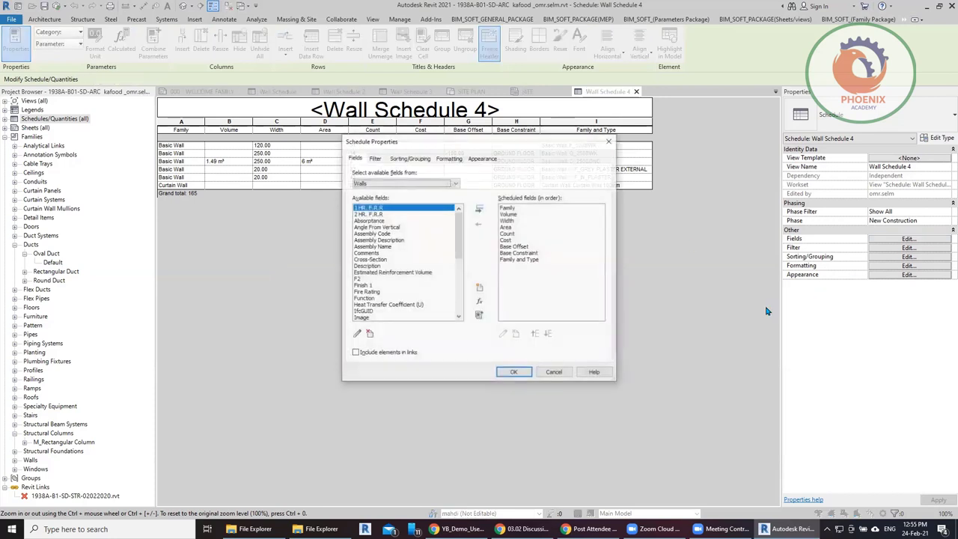
click(532, 260)
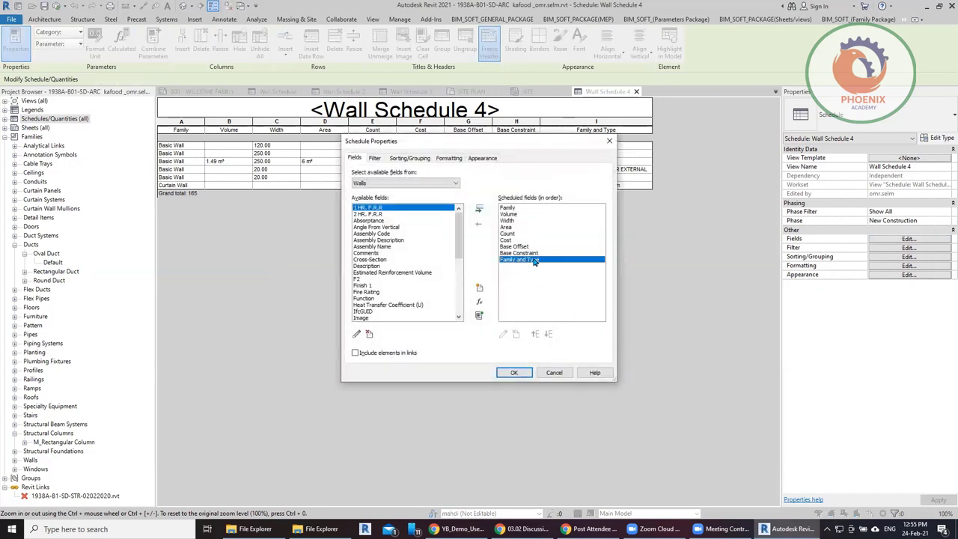
click(536, 334)
click(536, 334)
click(536, 334)
click(536, 335)
click(541, 339)
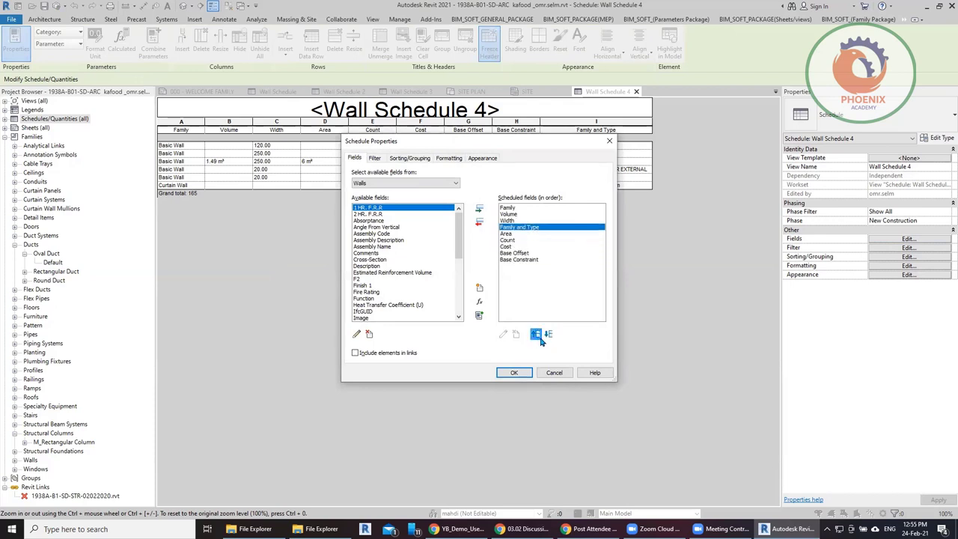
click(540, 339)
click(541, 339)
click(540, 339)
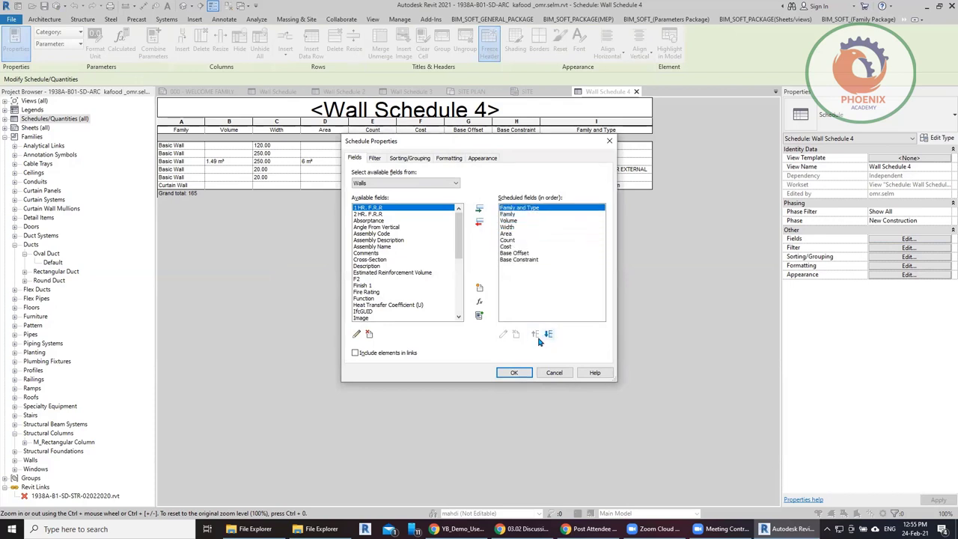
- Move Count up to sit right after Family and Type and apply
click(506, 240)
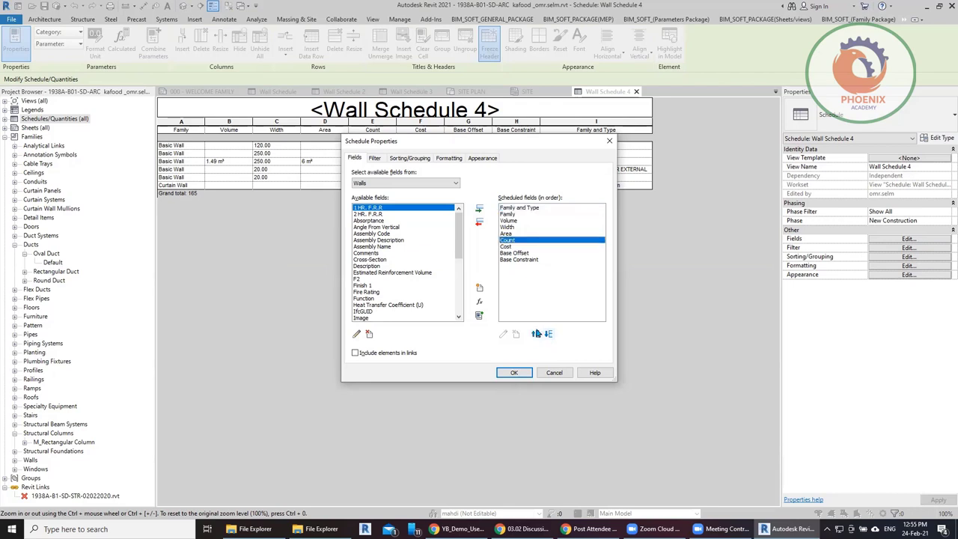
click(536, 335)
click(536, 334)
click(536, 335)
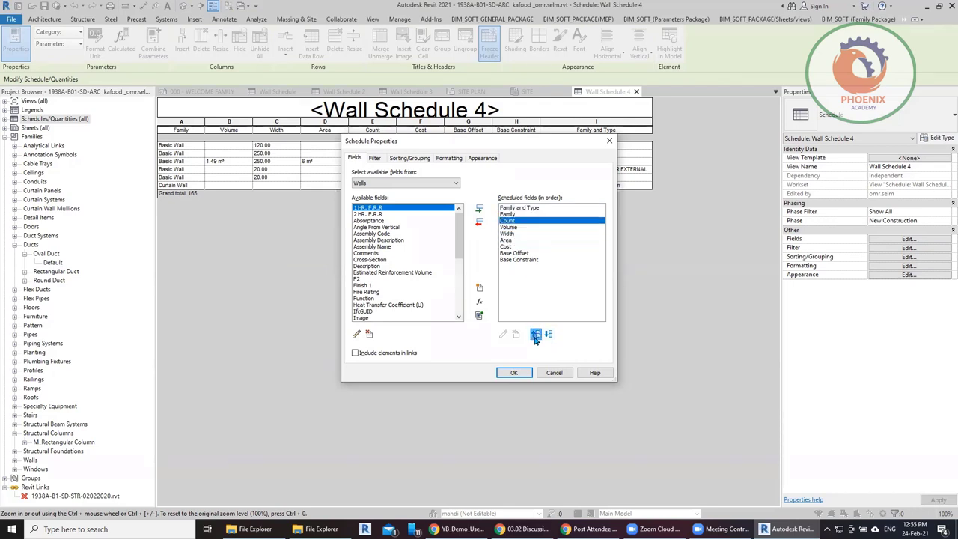
click(535, 335)
click(517, 372)
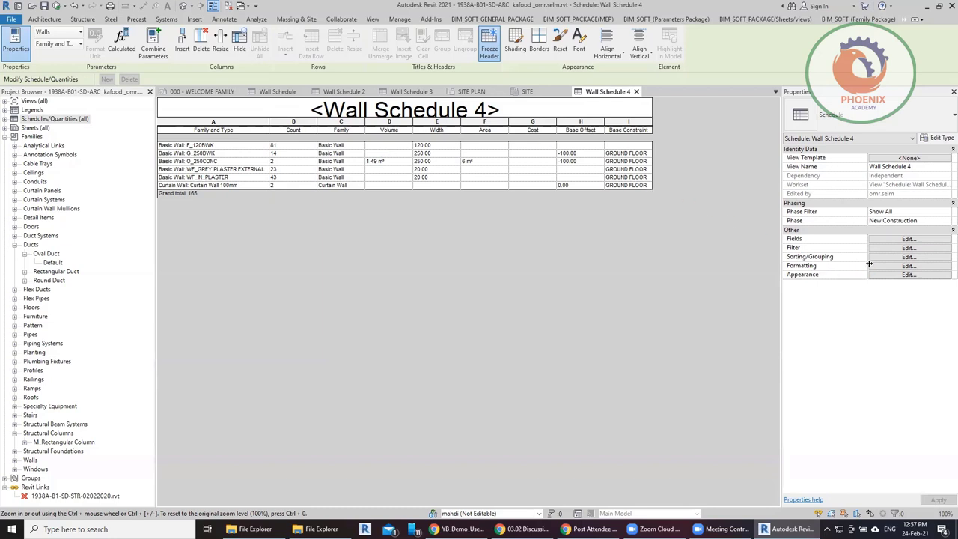
click(899, 266)
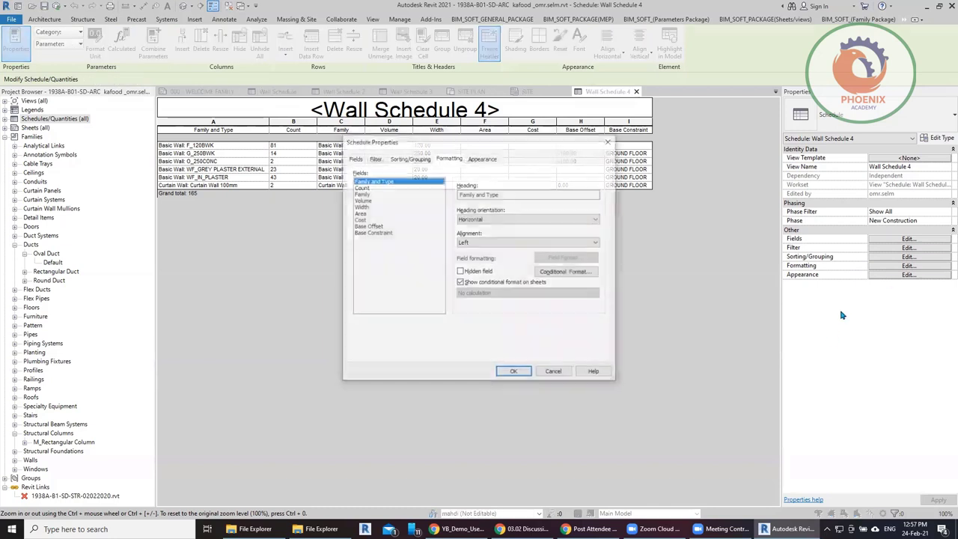
click(354, 158)
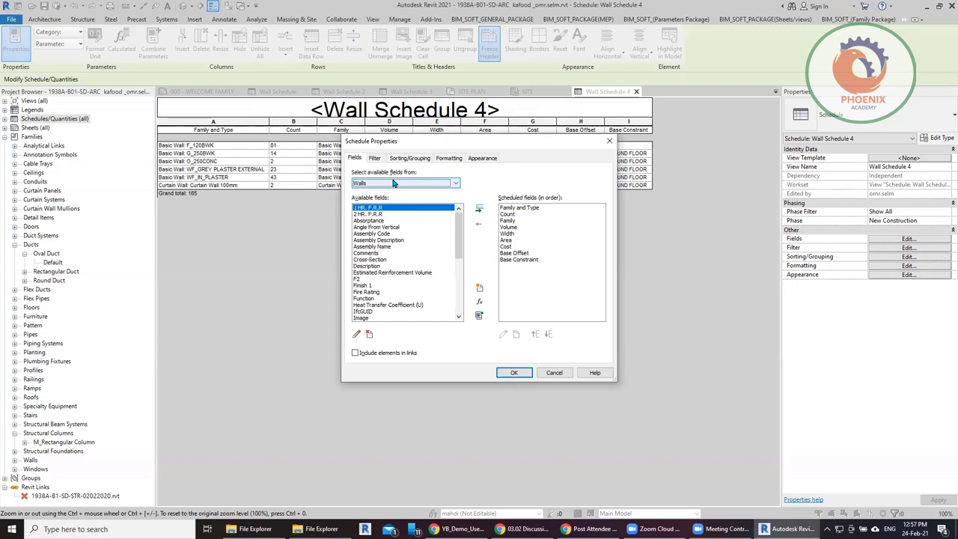
click(448, 159)
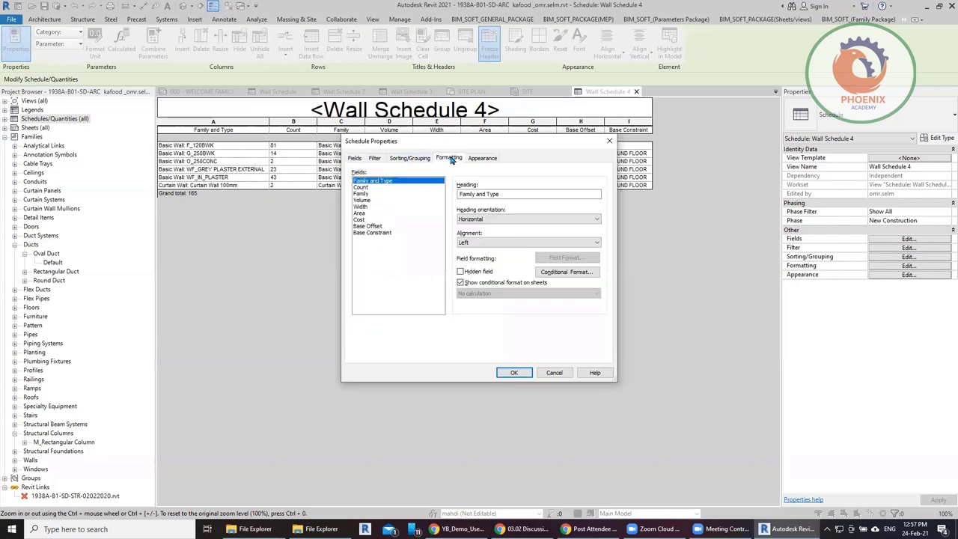
click(494, 197)
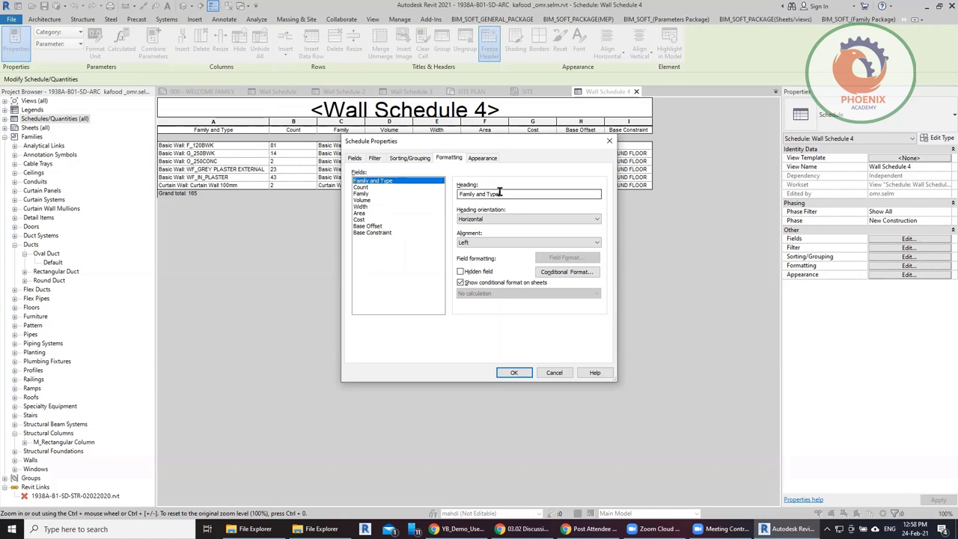
- Change the Family and Type heading to 'type', keeping Horizontal orientation
triple_click(500, 193)
text(t)
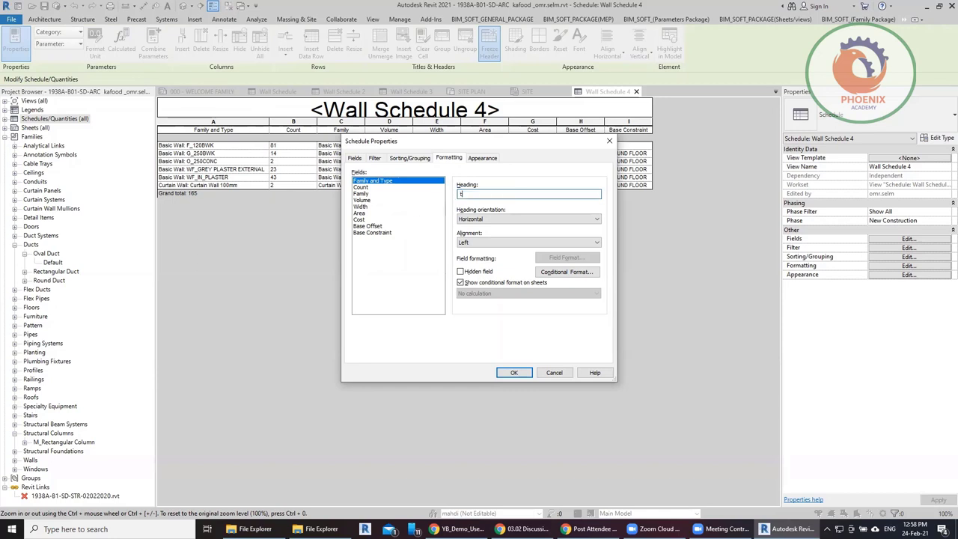
text(ype)
click(508, 222)
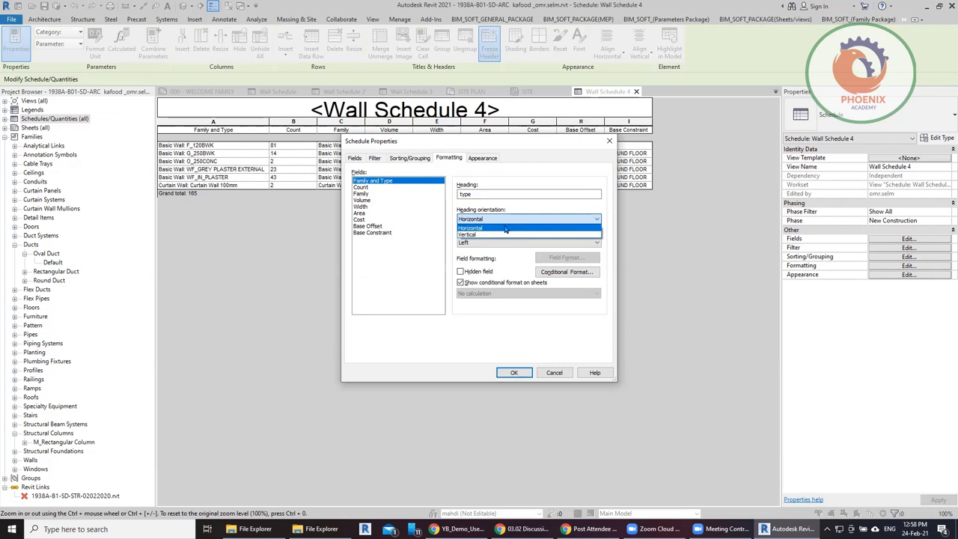
click(402, 276)
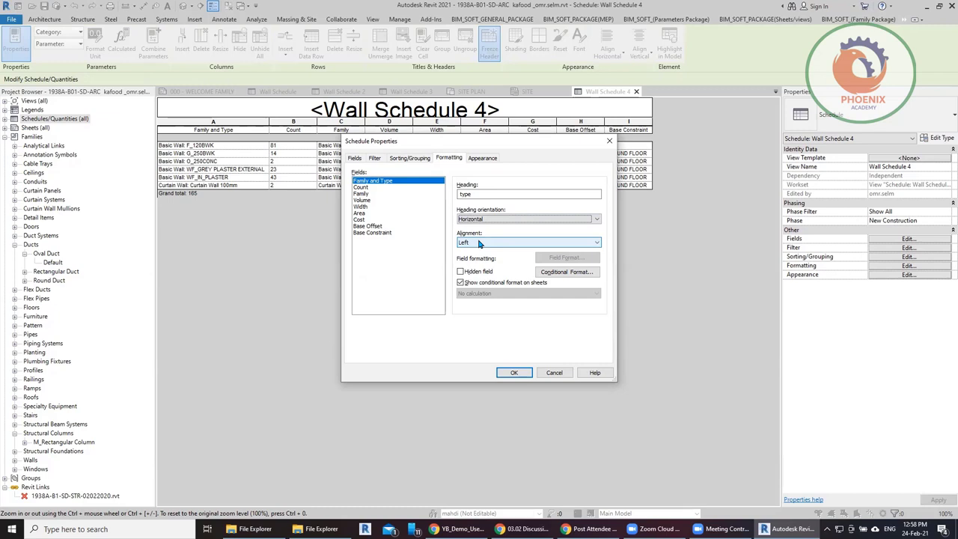
- Select the Volume field and bring up its Field Format number settings
click(362, 201)
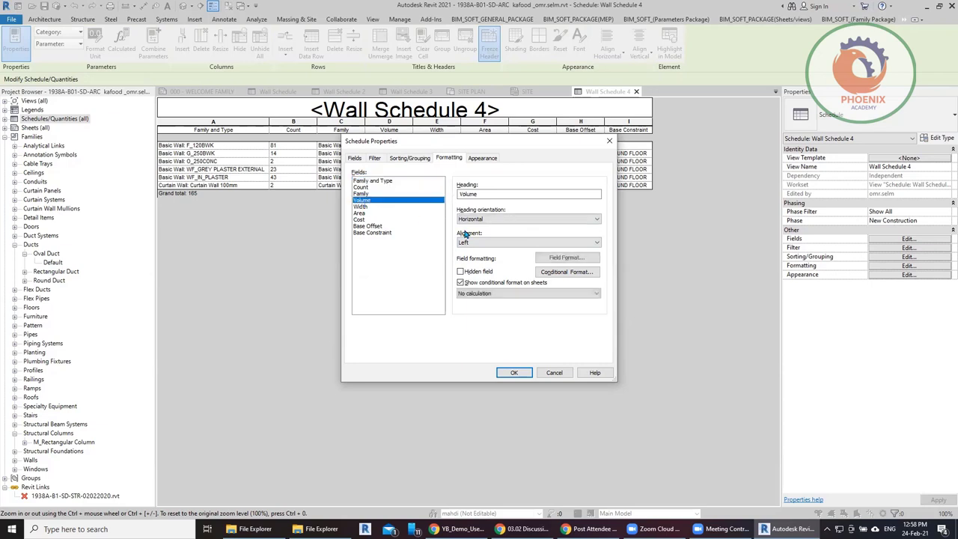
drag(397, 145, 515, 127)
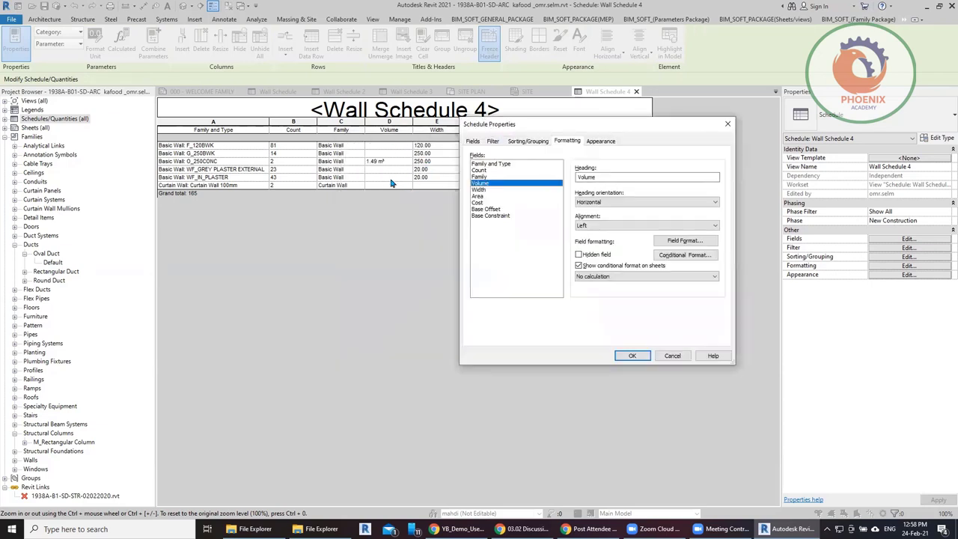
click(682, 241)
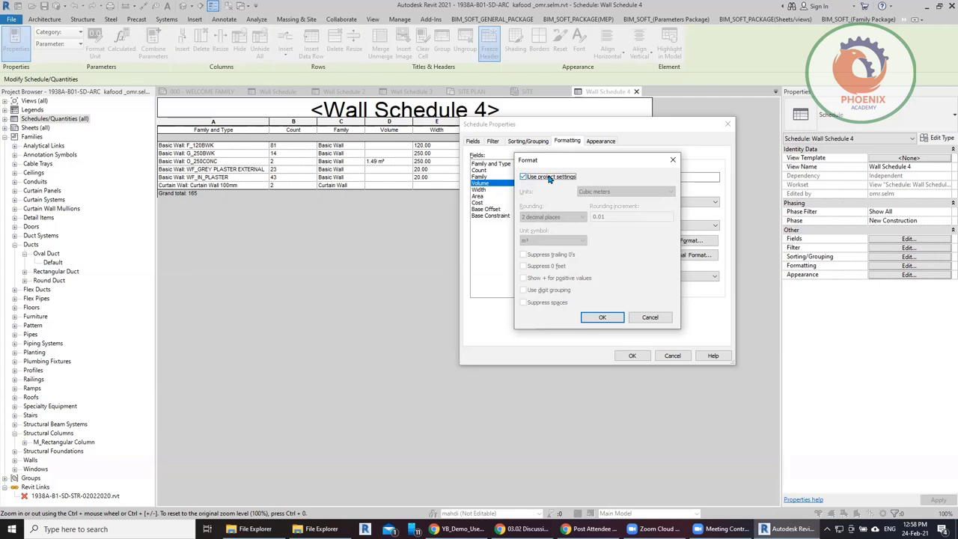
- Try 3 decimal places for Volume, then revert to project settings and confirm
click(549, 178)
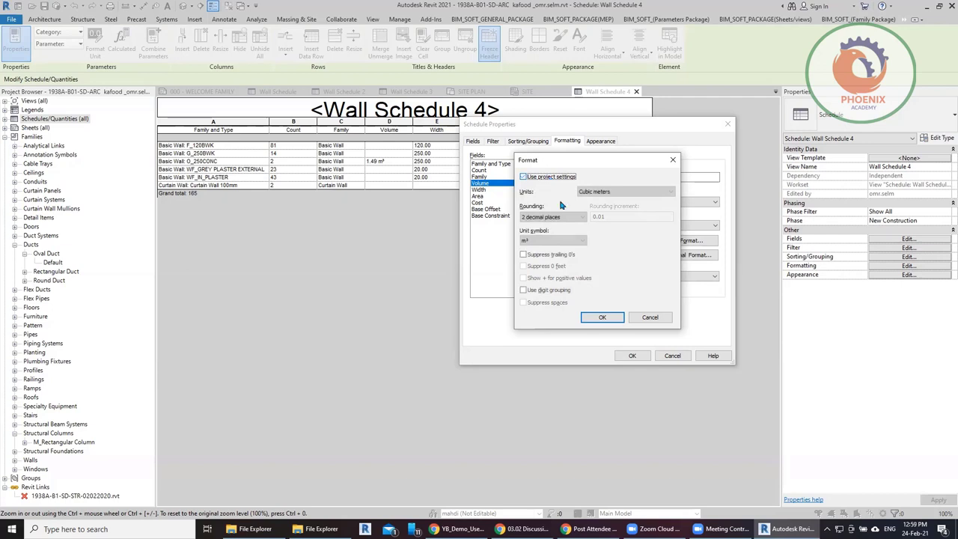
click(552, 216)
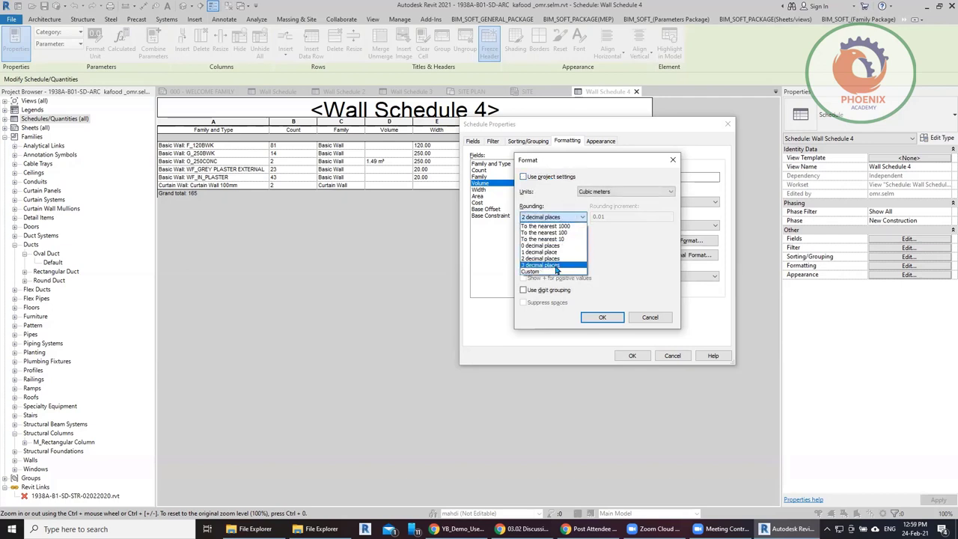
click(554, 266)
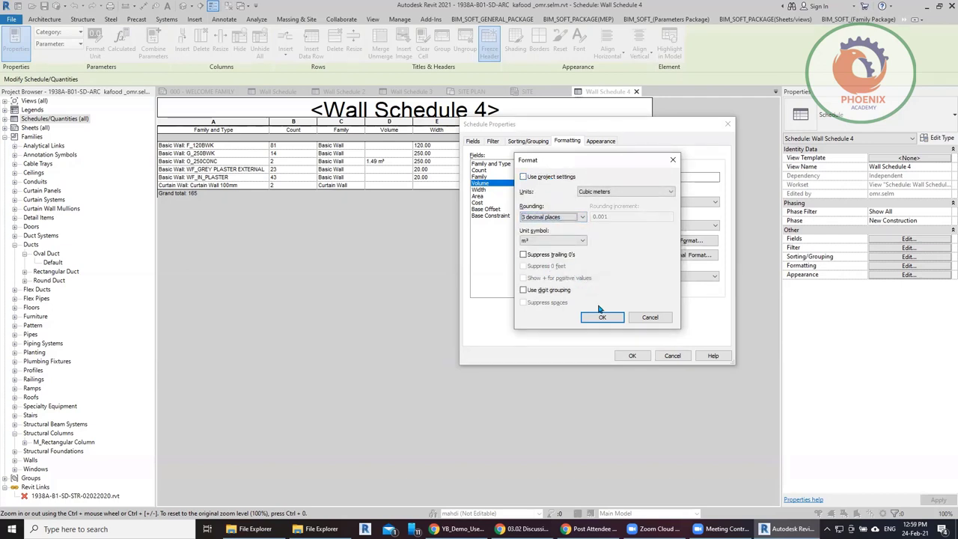
click(551, 179)
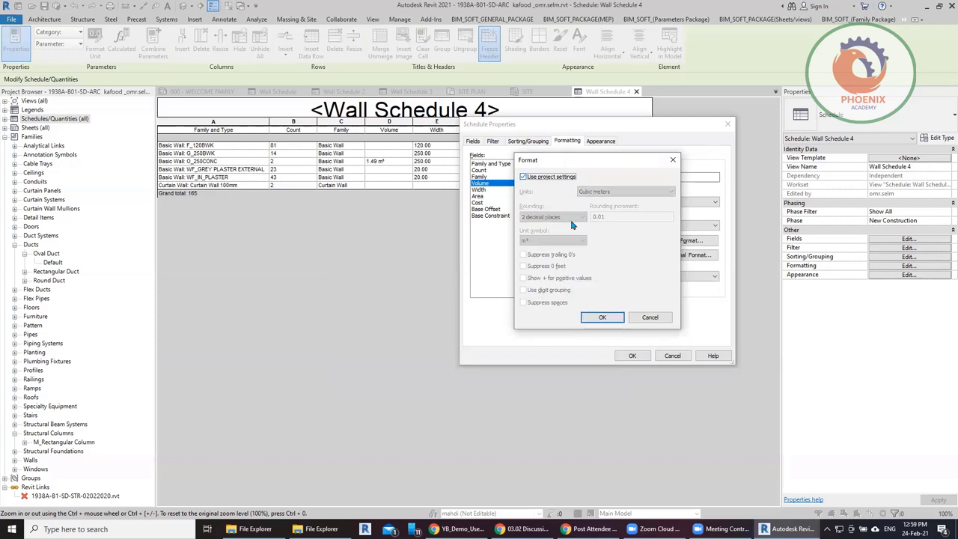
click(598, 319)
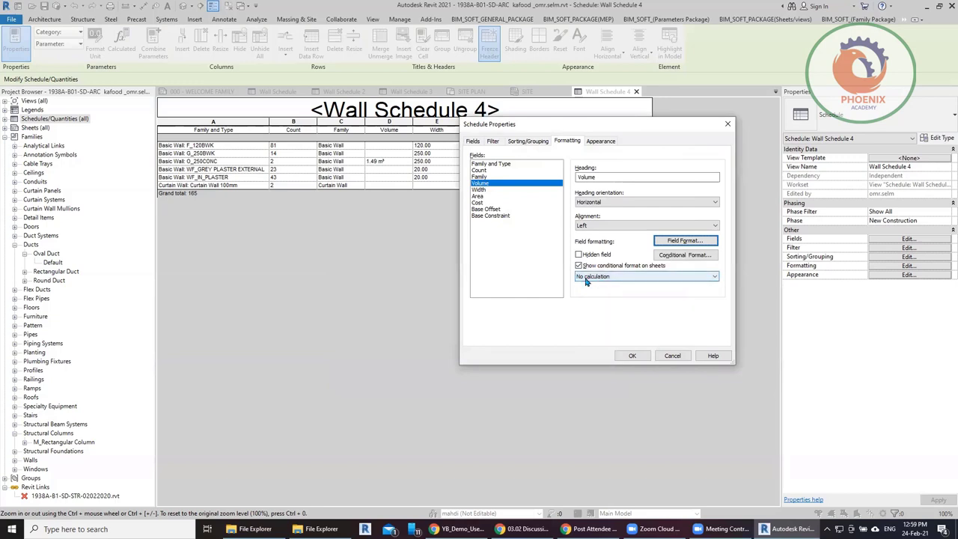
- Set Volume to Calculate totals, producing a 173.93 m³ grand total
click(587, 279)
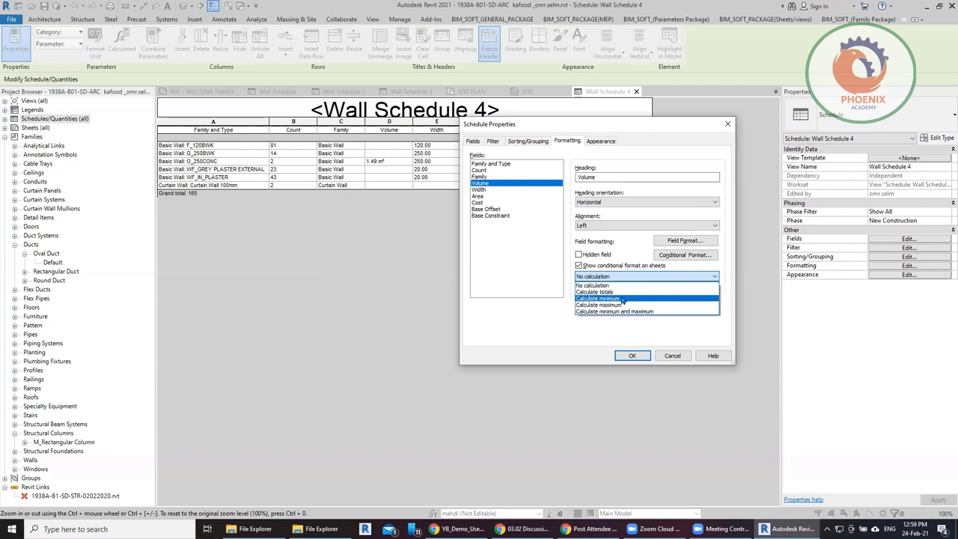
click(619, 292)
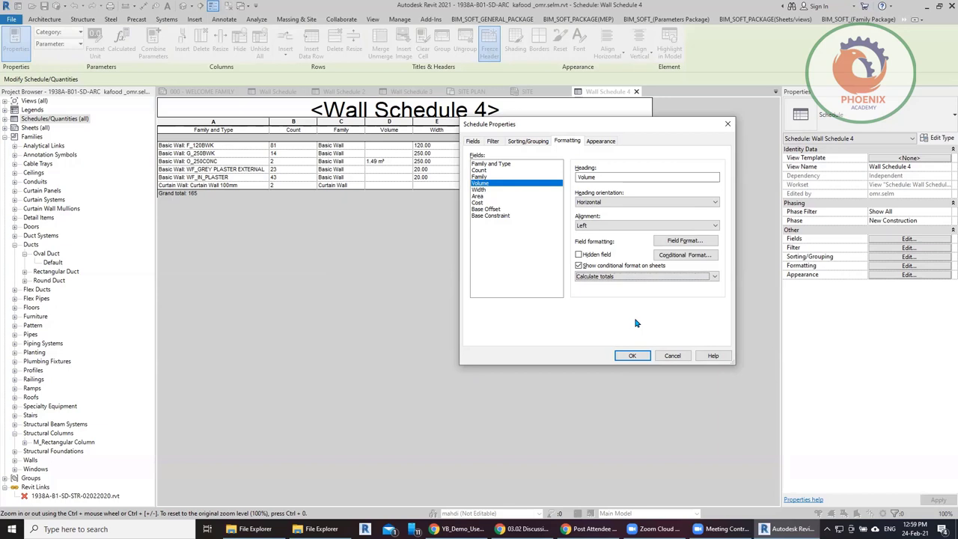
click(633, 356)
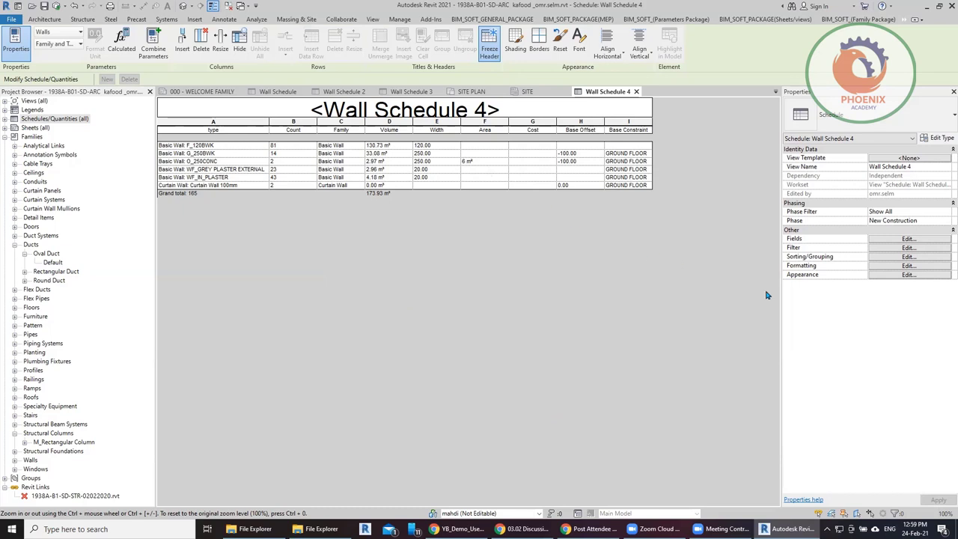
- Set both the Area and Width fields to Calculate totals on the Formatting tab
click(902, 239)
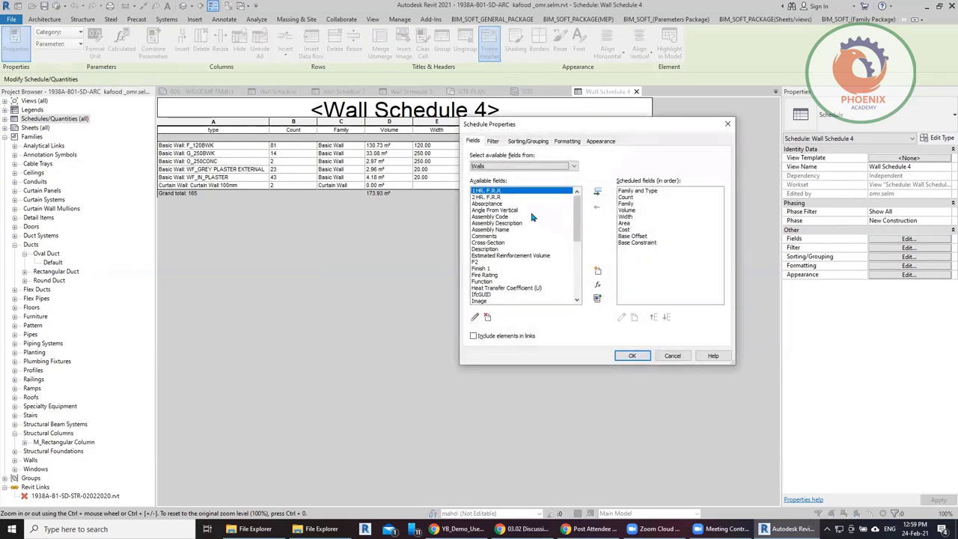
click(566, 142)
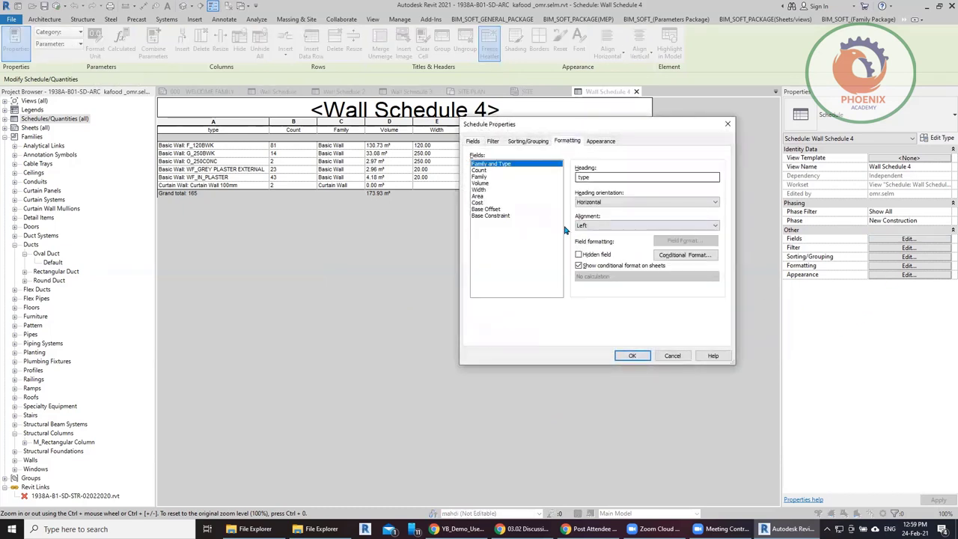
click(478, 196)
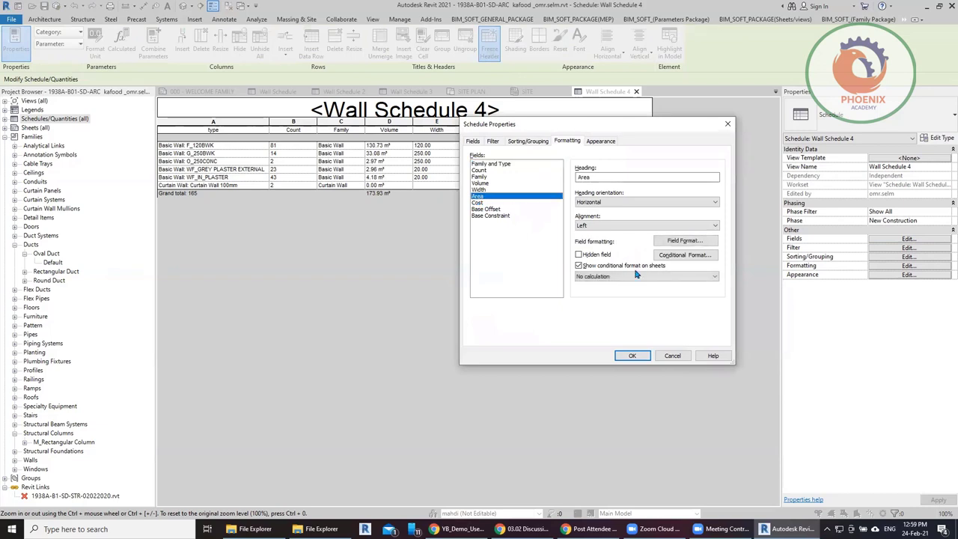
click(635, 275)
click(608, 292)
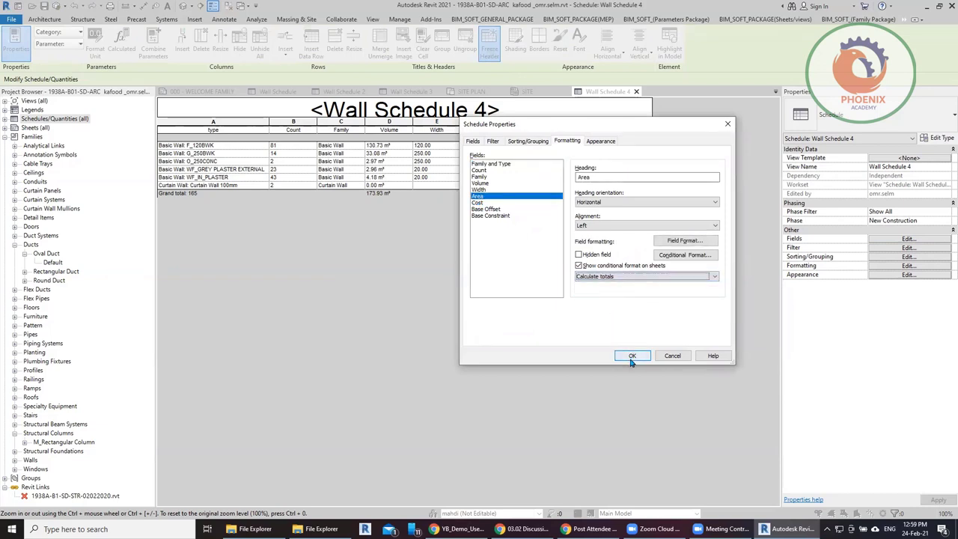
click(483, 190)
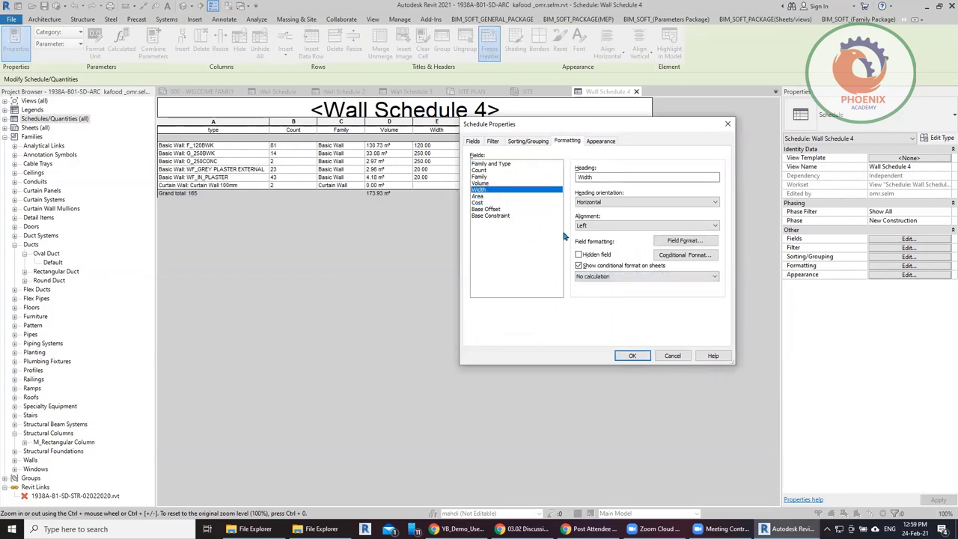
click(611, 277)
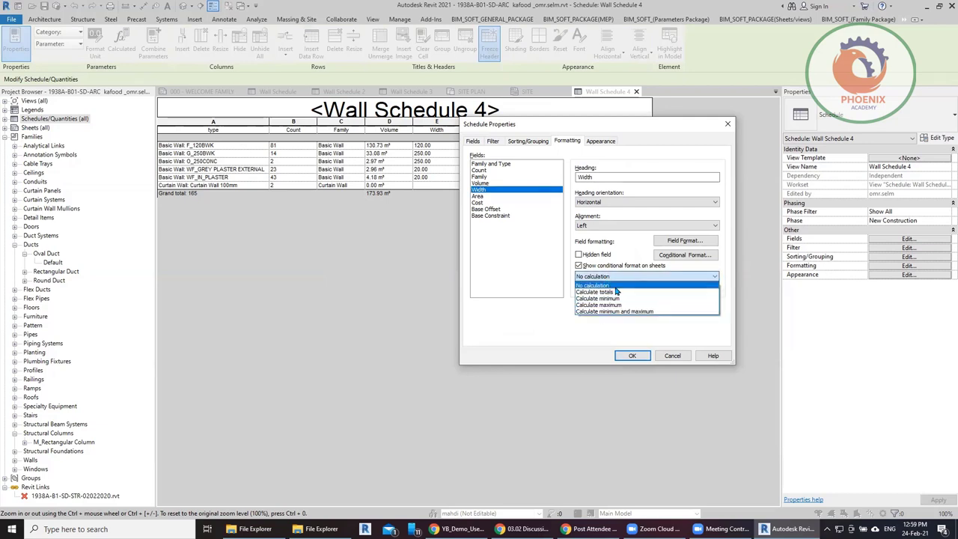
click(616, 292)
click(634, 356)
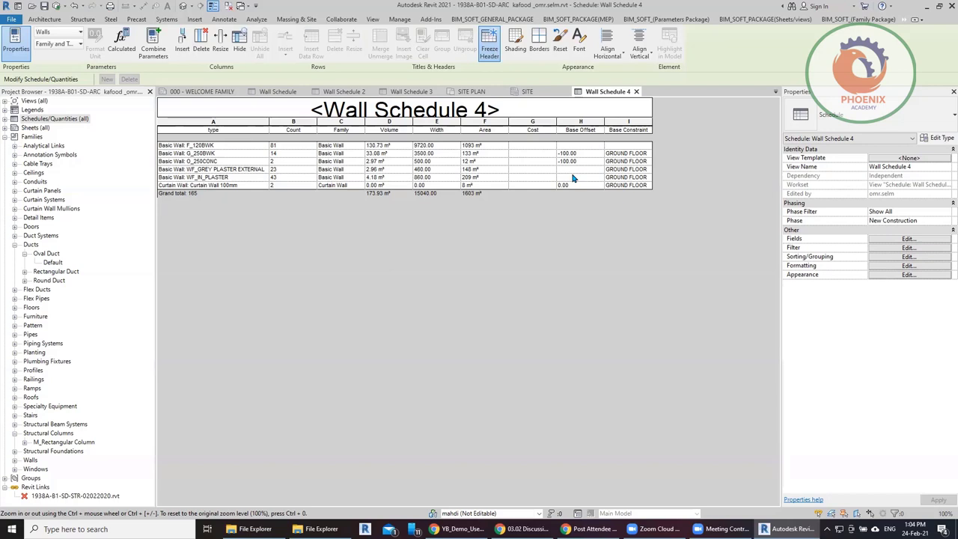
- Create a new Doors schedule, prefixing the user's name before Door Schedule
click(79, 124)
right_click(79, 124)
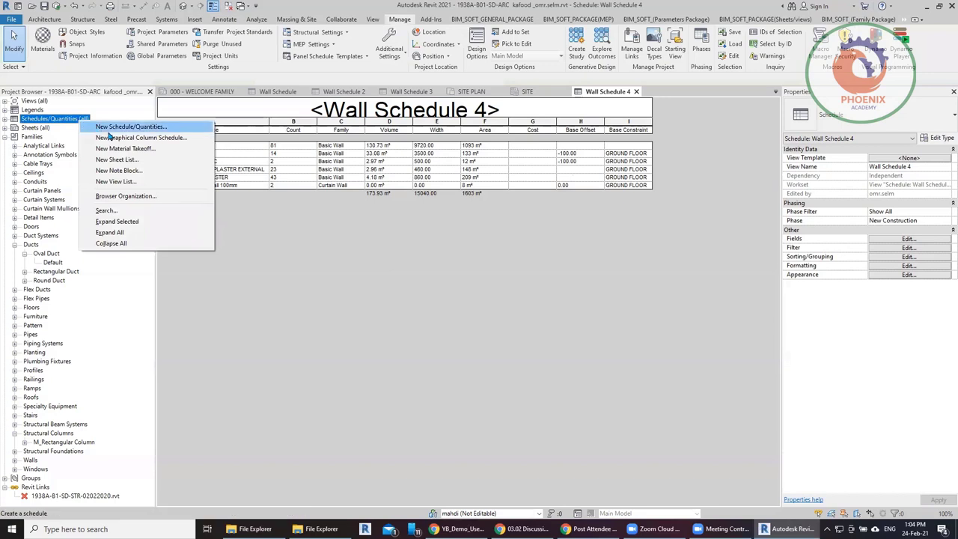
click(118, 128)
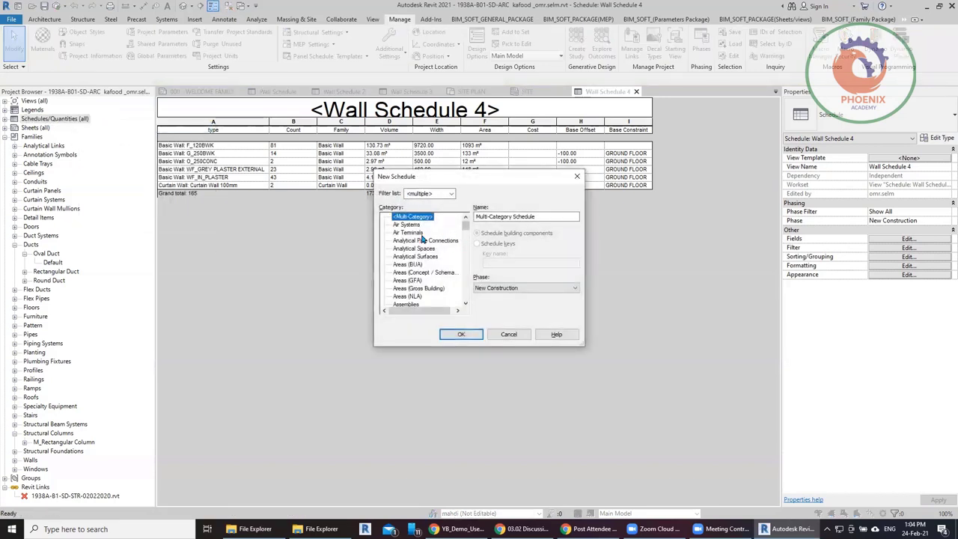
click(422, 233)
scroll(422, 247, down, 5)
click(420, 274)
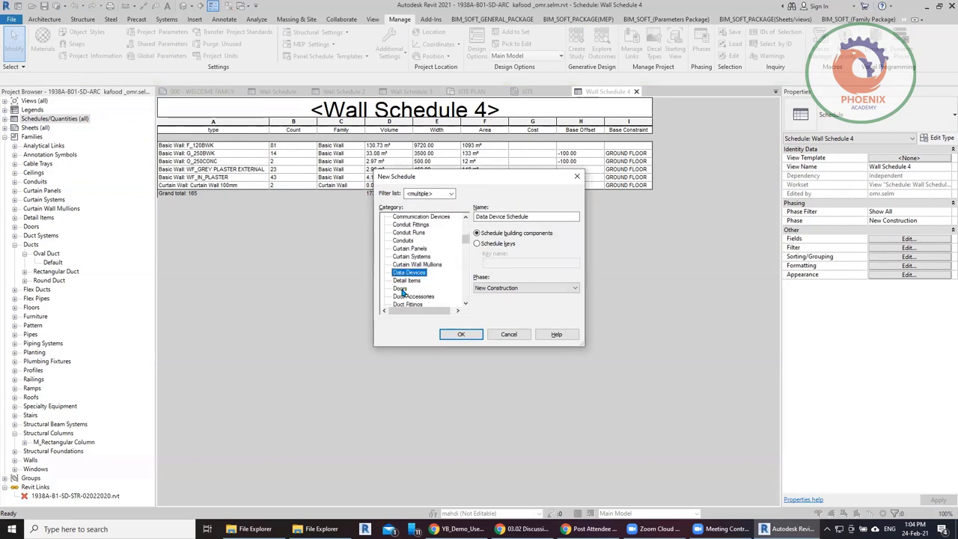
click(402, 289)
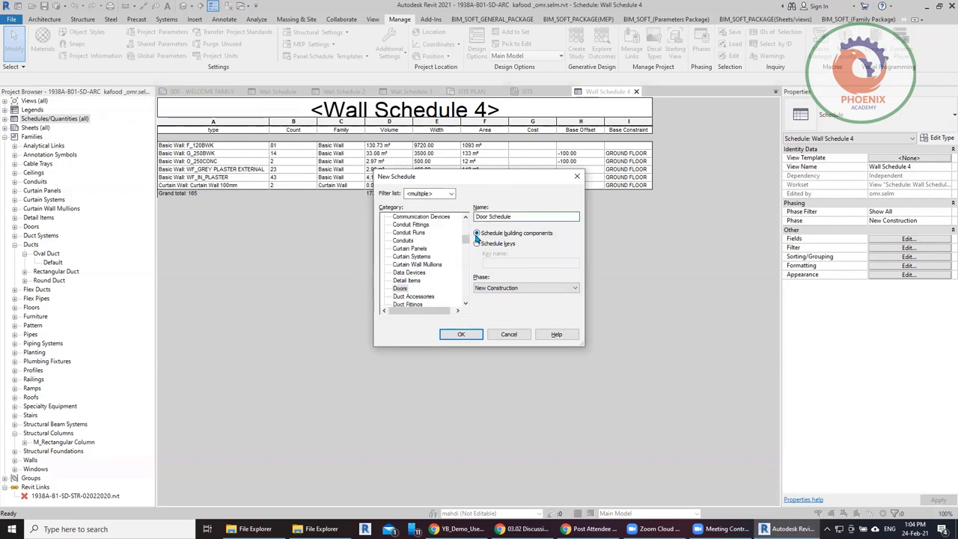
click(479, 216)
text(omar)
- Add Cost, Count, Door Material, and Family and Type to the scheduled fields
click(458, 335)
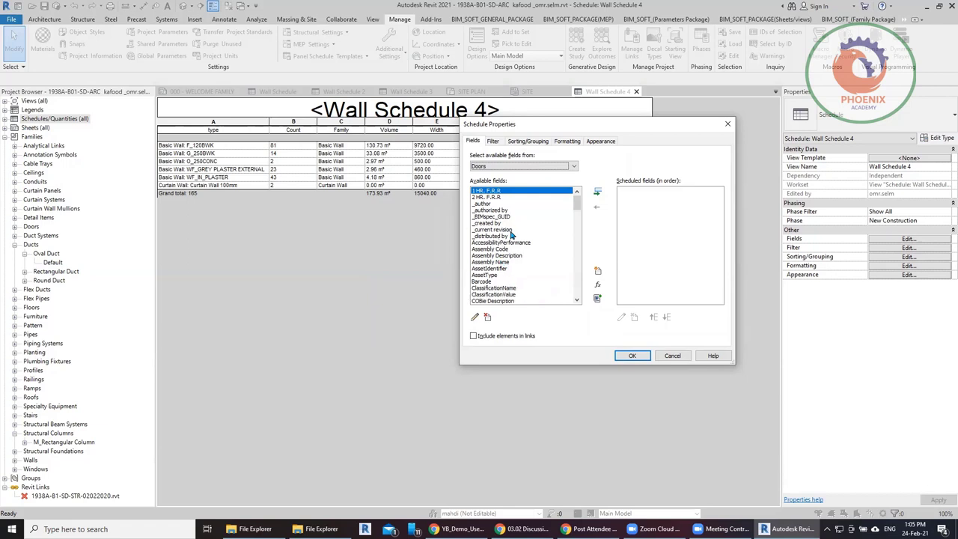
click(486, 275)
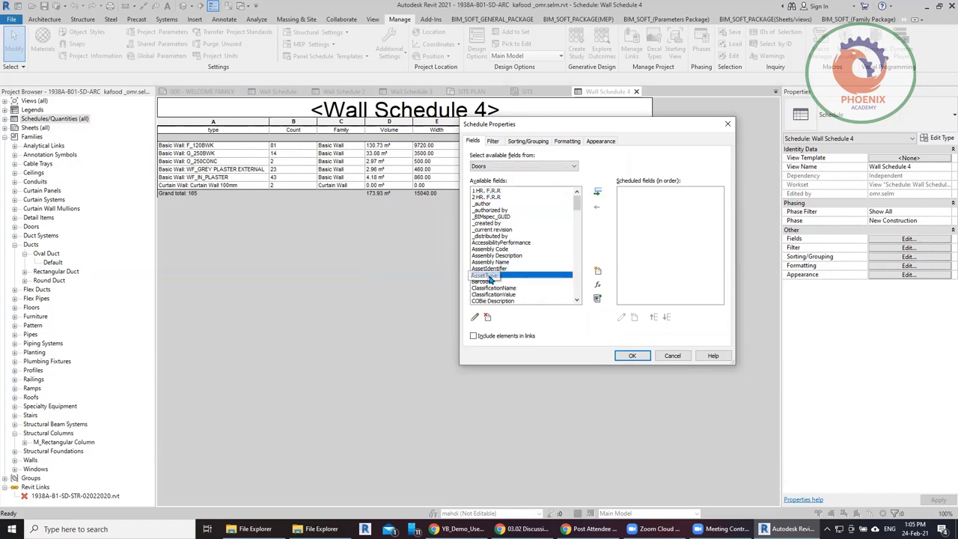
scroll(555, 289, down, 3)
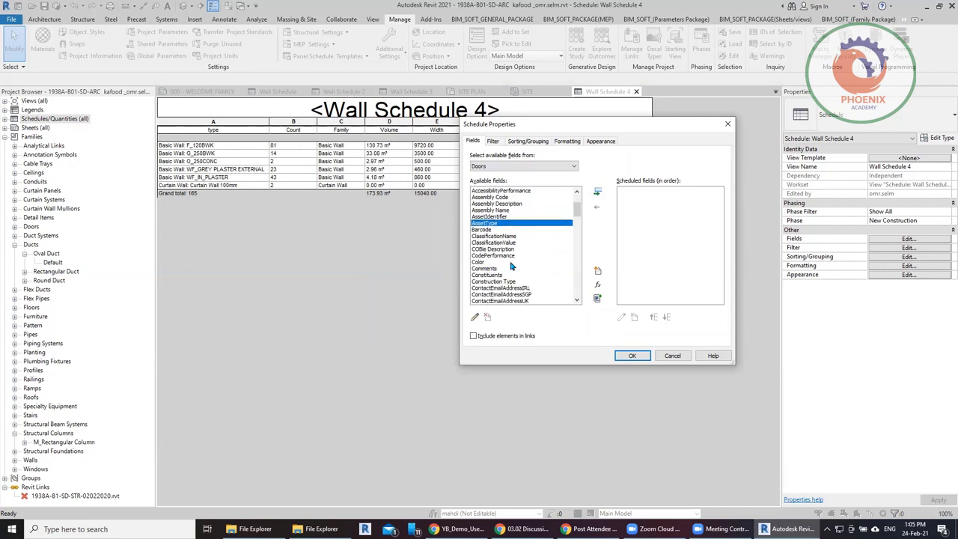
scroll(547, 292, down, 2)
scroll(540, 299, down, 2)
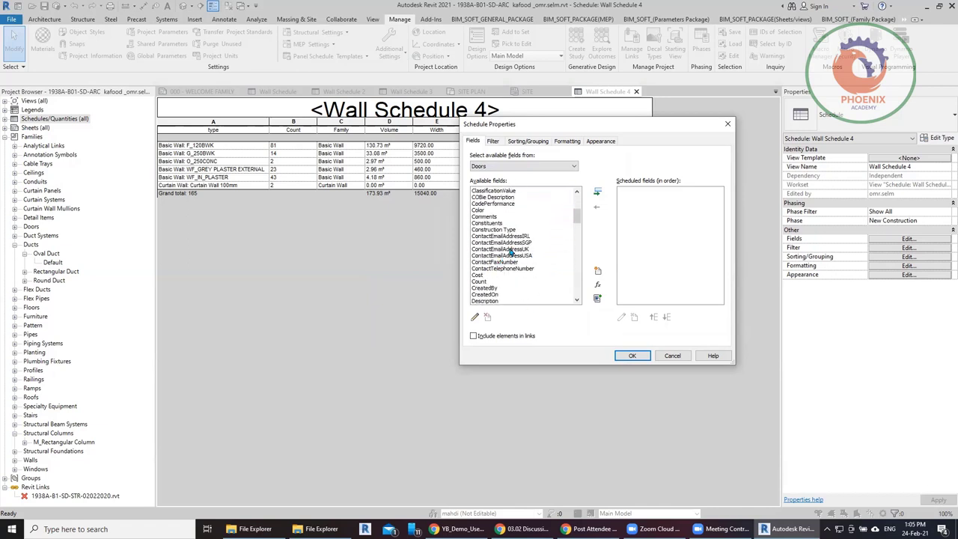
double_click(488, 276)
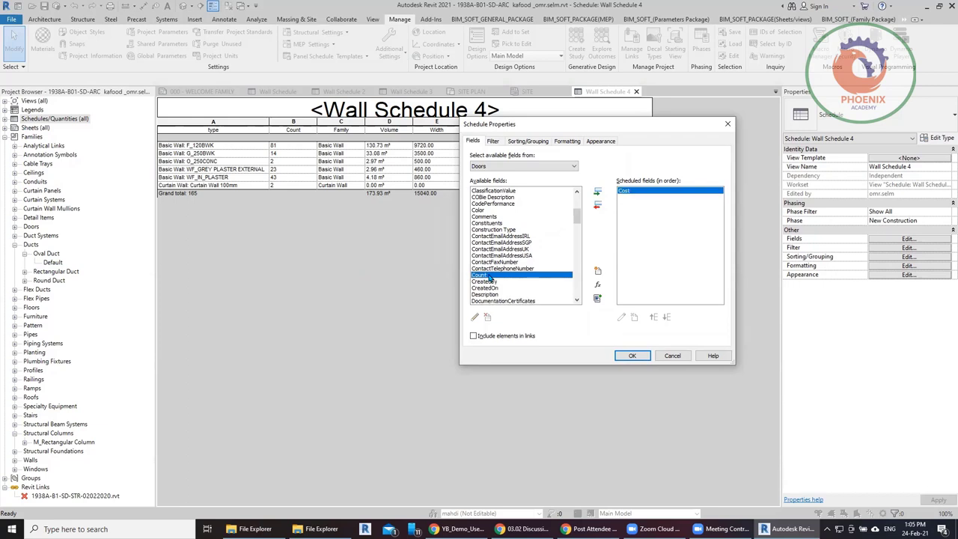
double_click(488, 275)
scroll(541, 293, down, 3)
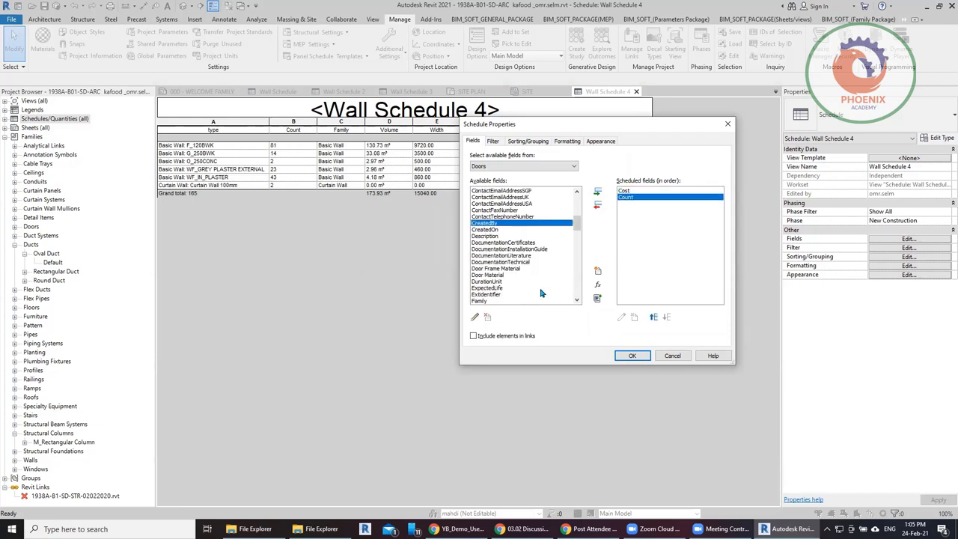
double_click(493, 275)
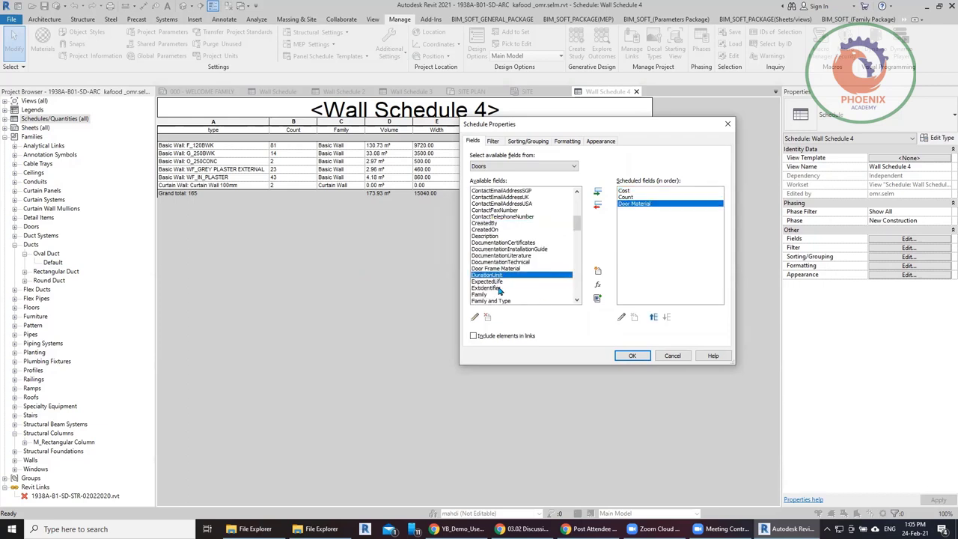
double_click(491, 300)
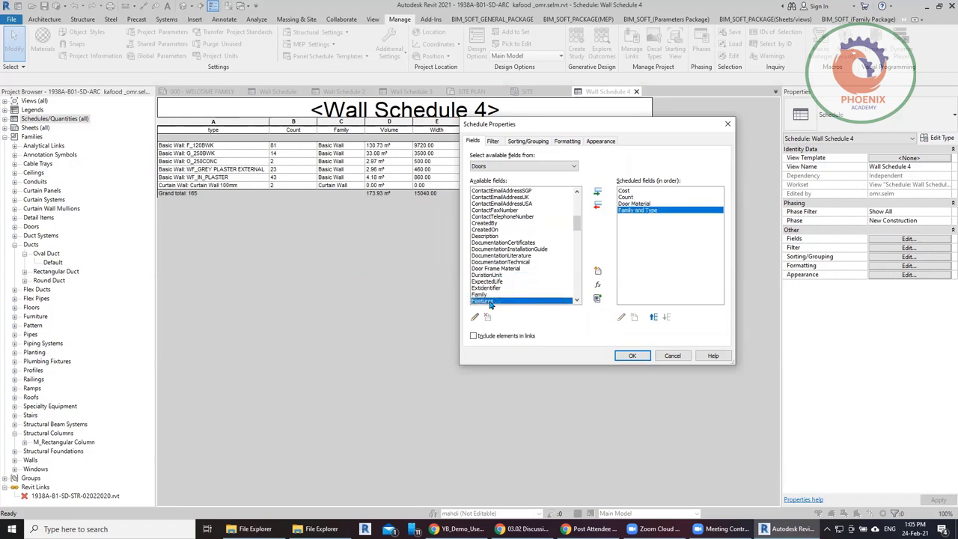
- Add Width, Type, Thickness and Size, then create the door schedule
scroll(517, 299, down, 5)
scroll(521, 298, down, 10)
scroll(521, 297, down, 1)
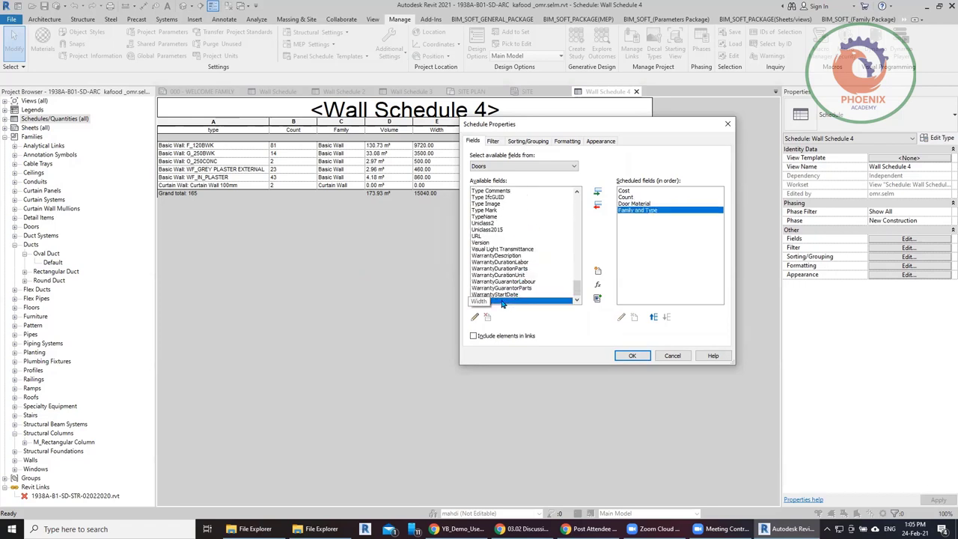
double_click(509, 301)
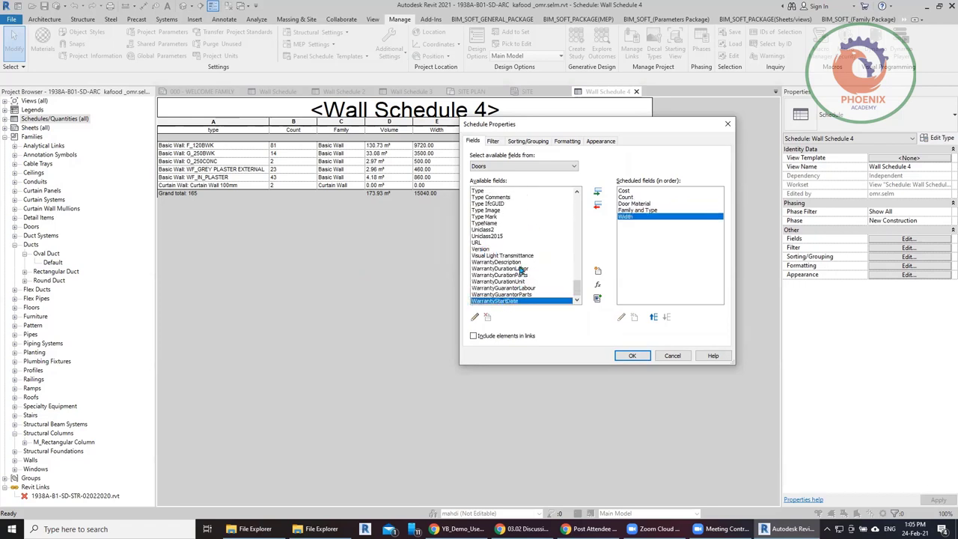
scroll(521, 269, up, 3)
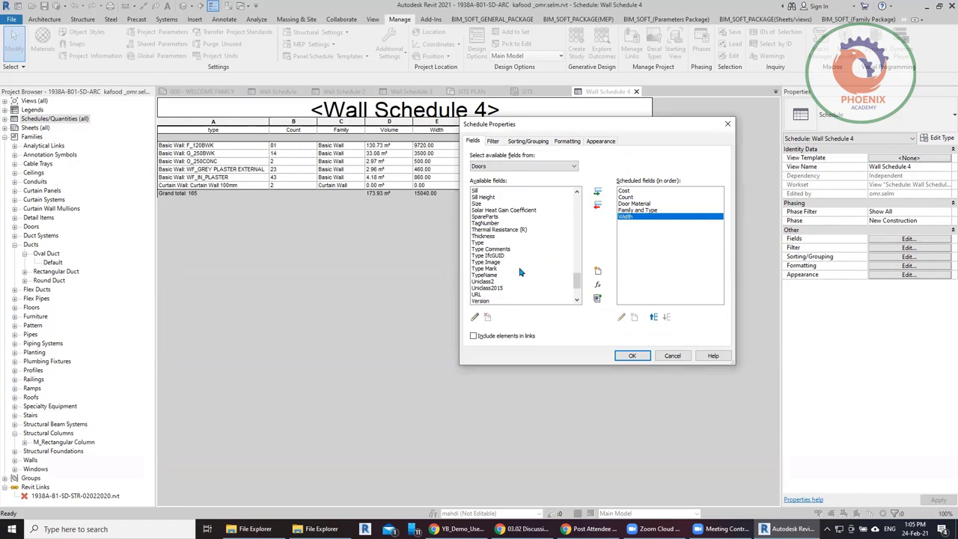
double_click(492, 243)
double_click(487, 236)
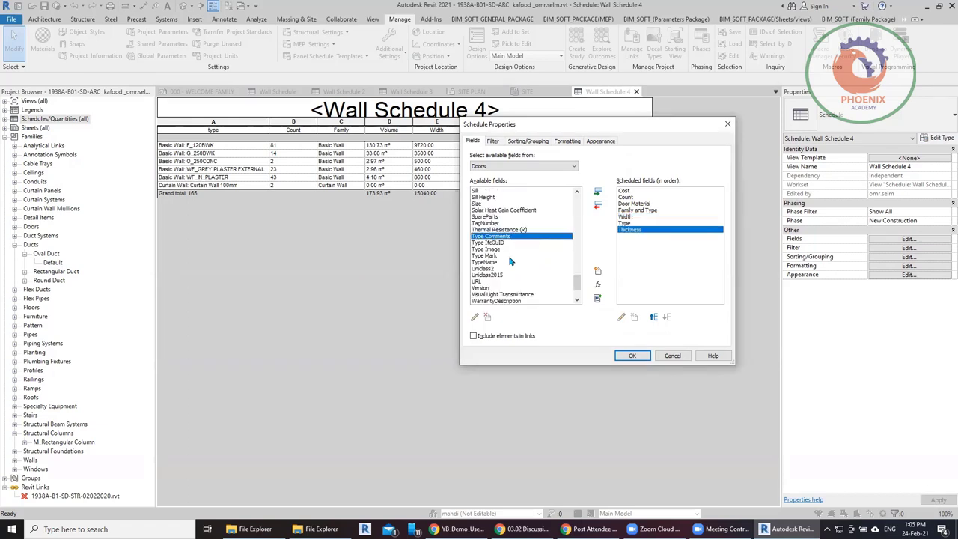
scroll(524, 275, up, 3)
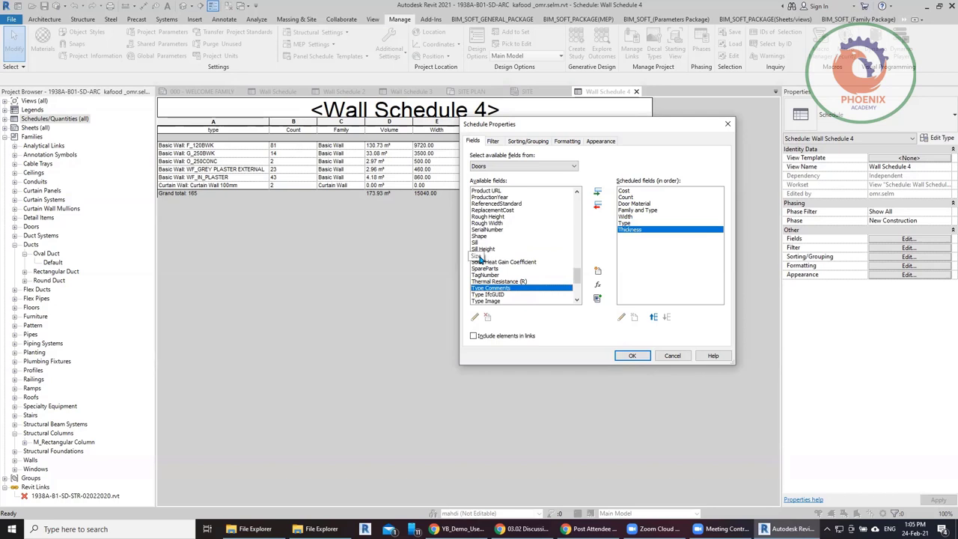
double_click(488, 256)
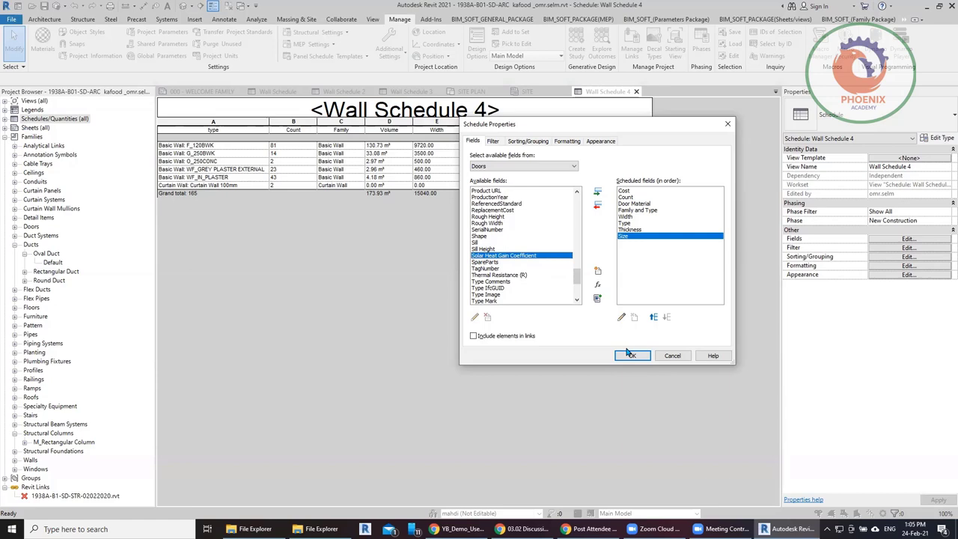
click(629, 355)
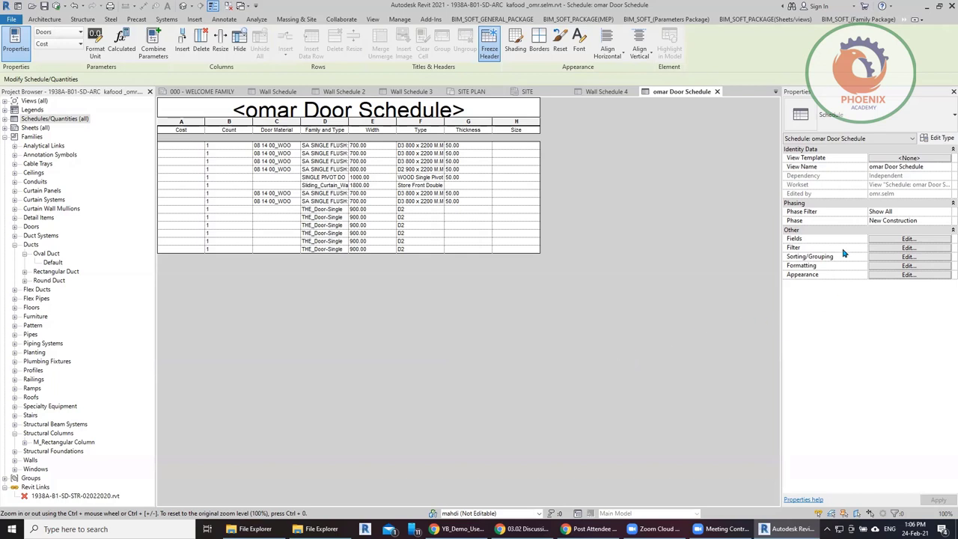
- Move Family and Type to the top of the scheduled fields
click(906, 239)
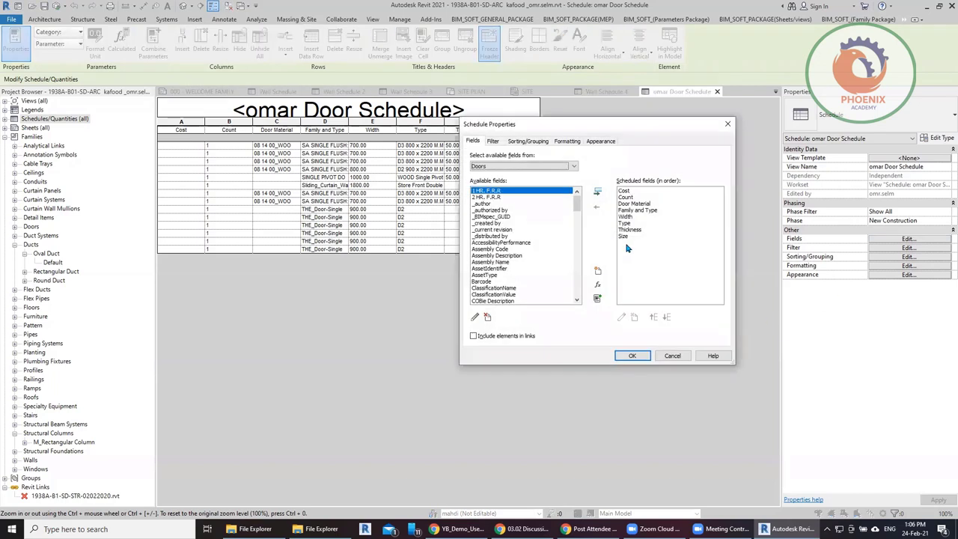
click(649, 210)
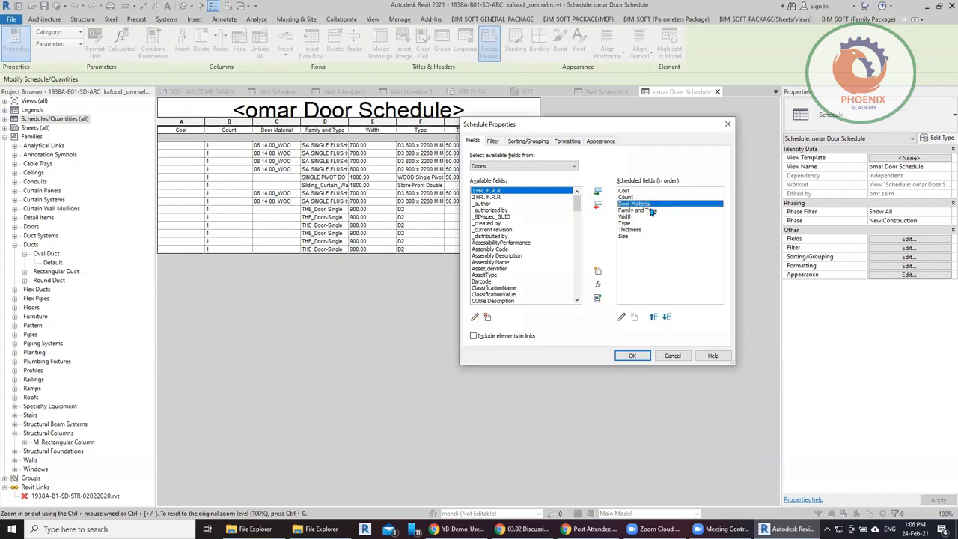
click(666, 317)
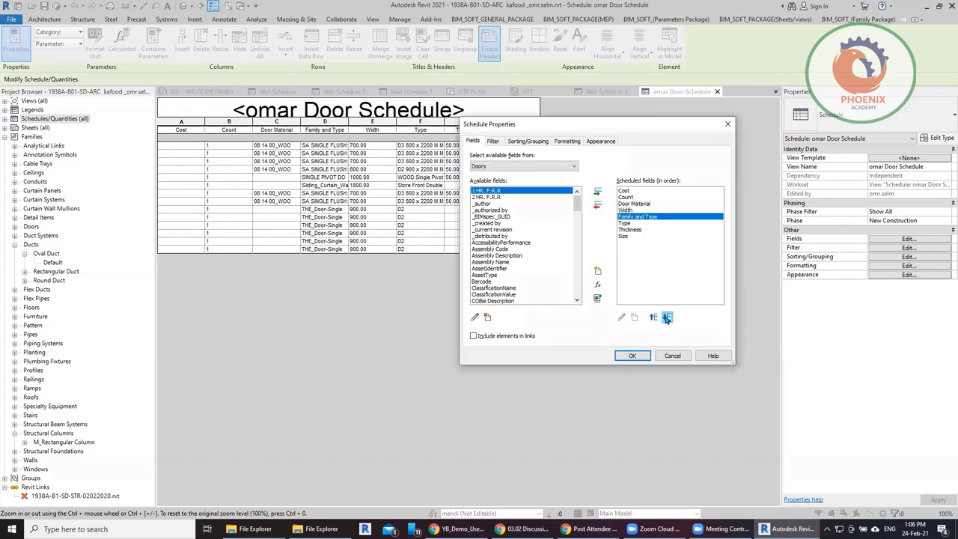
click(654, 317)
click(656, 317)
click(656, 318)
click(655, 317)
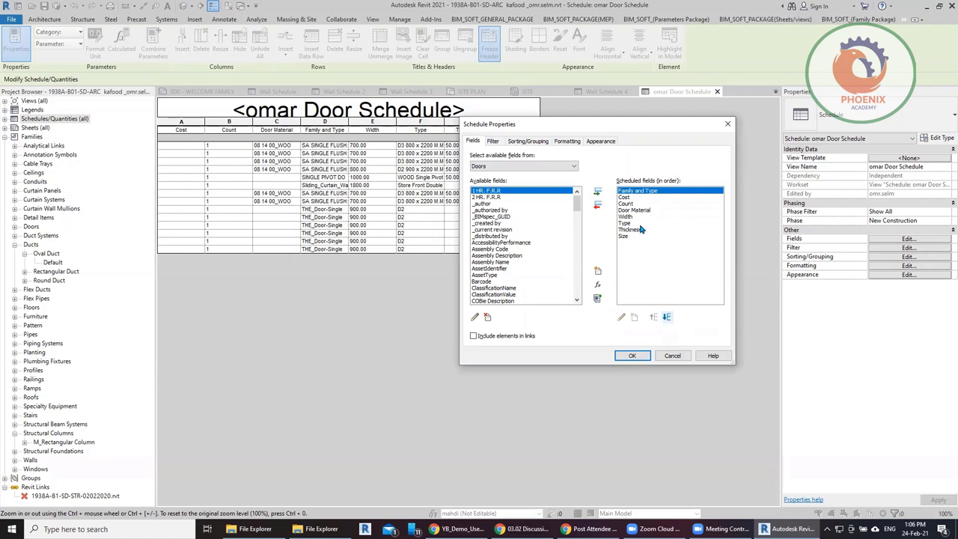
- Move Count up so it sits above Cost
click(631, 204)
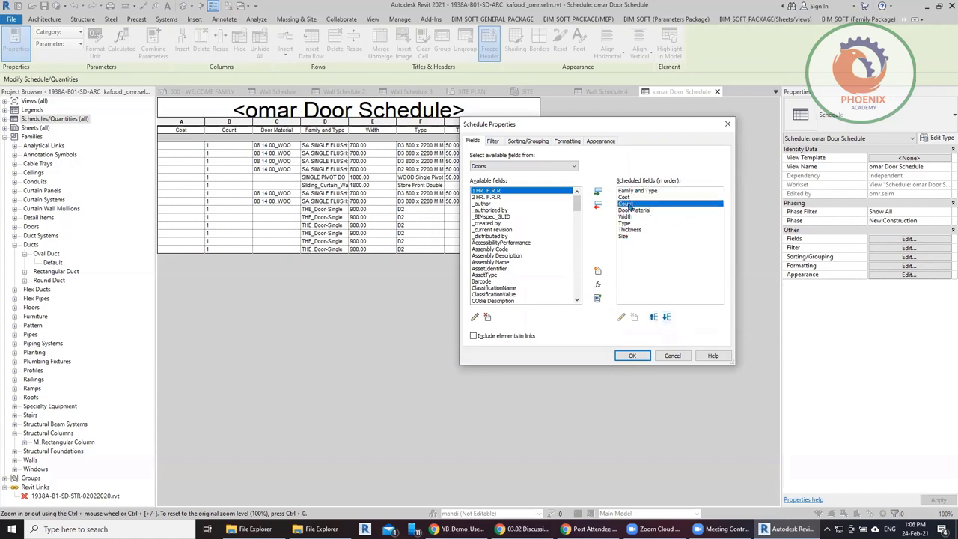
click(654, 317)
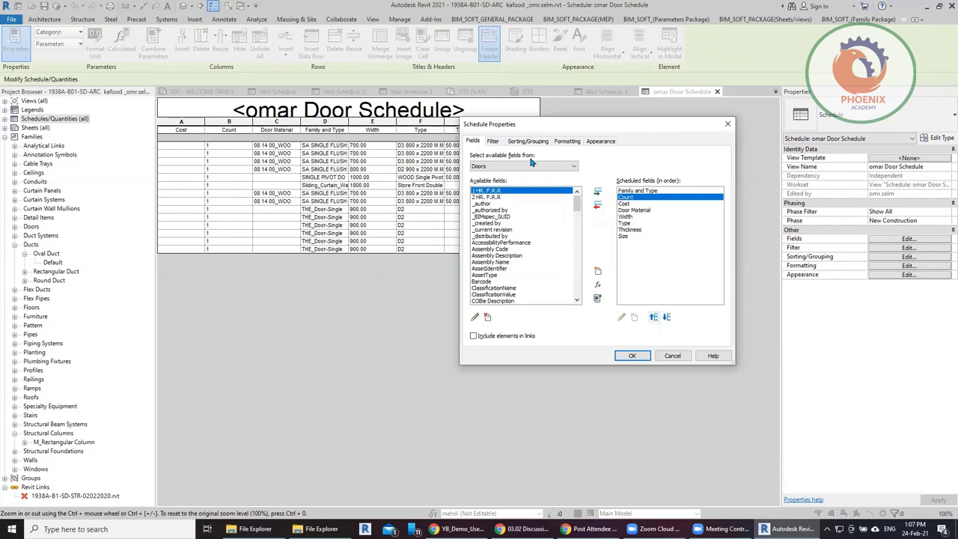
click(528, 166)
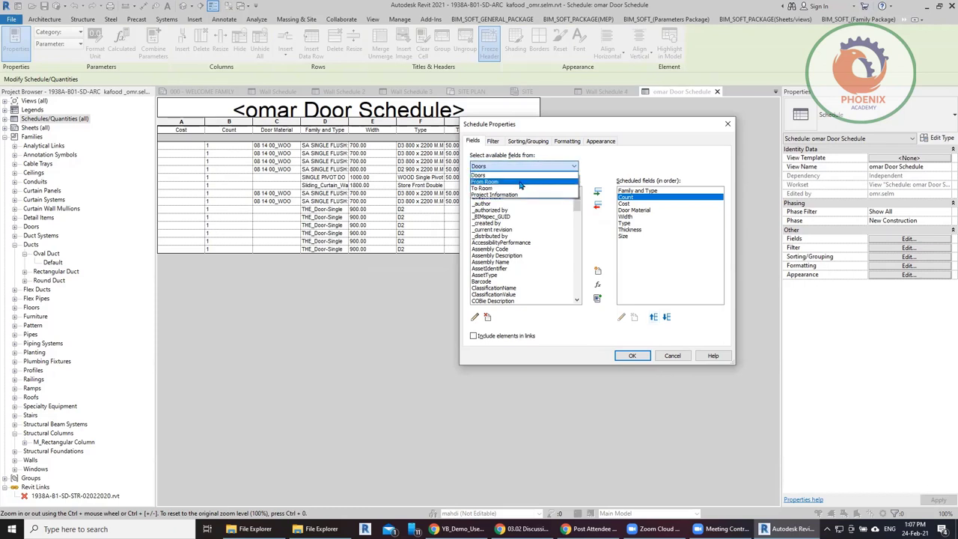
- Add From Room: Name and From Room: Number after Count
click(522, 183)
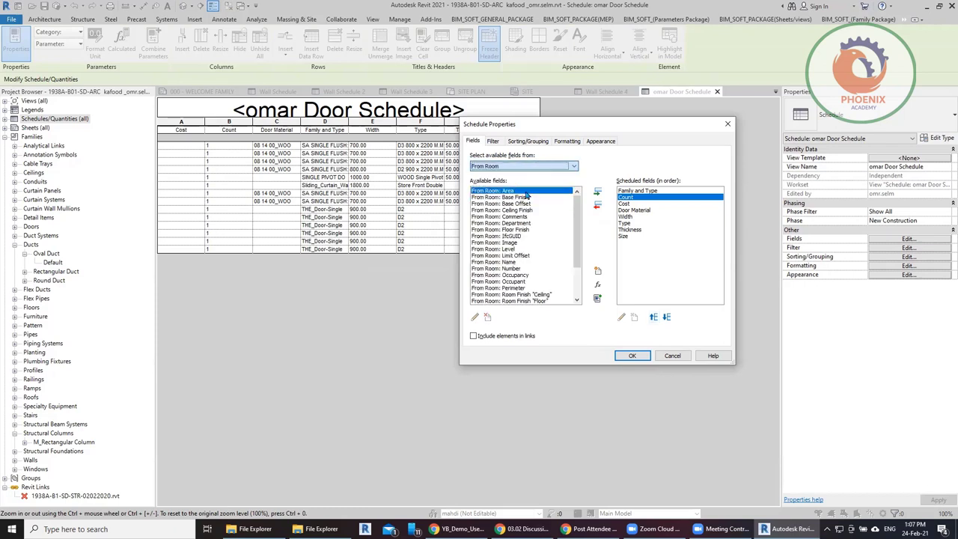
double_click(509, 262)
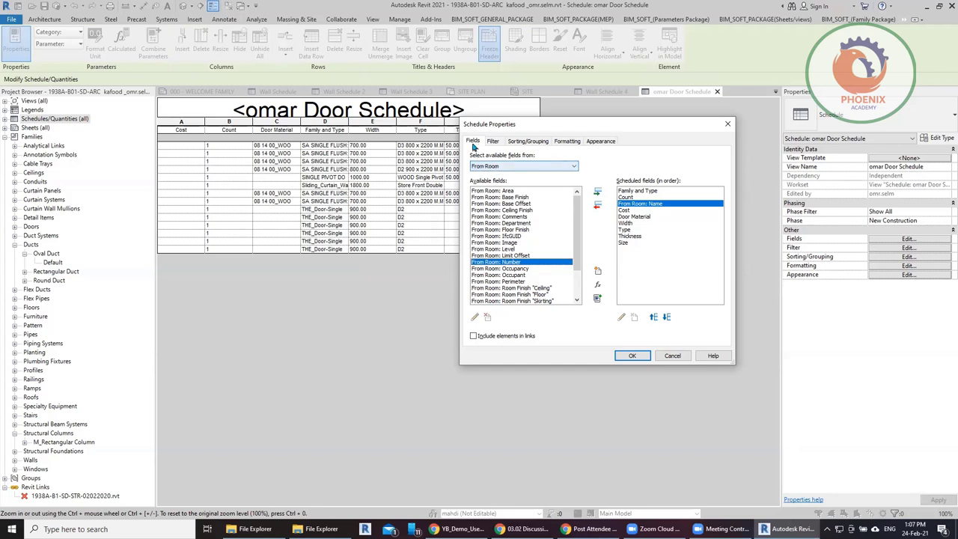
click(491, 167)
click(491, 168)
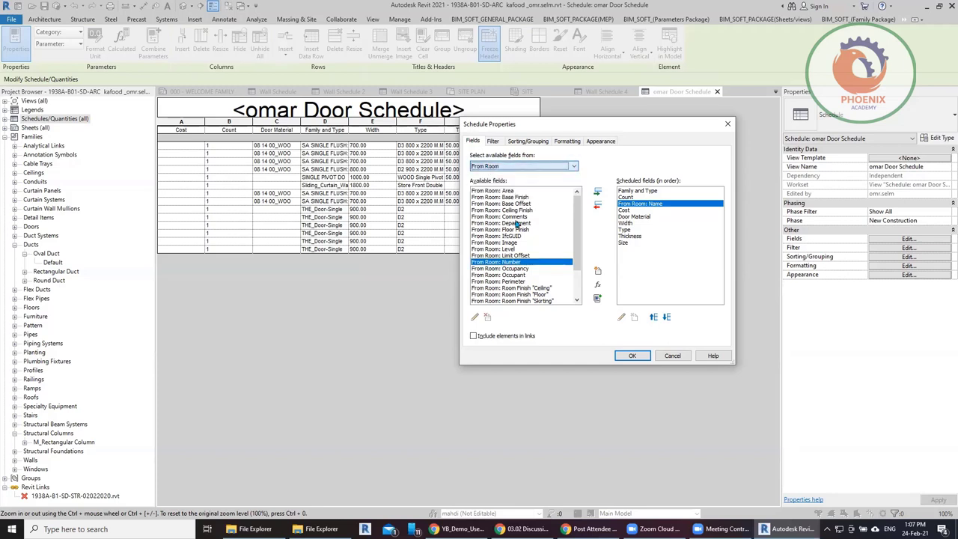
drag(524, 263, 523, 264)
double_click(528, 263)
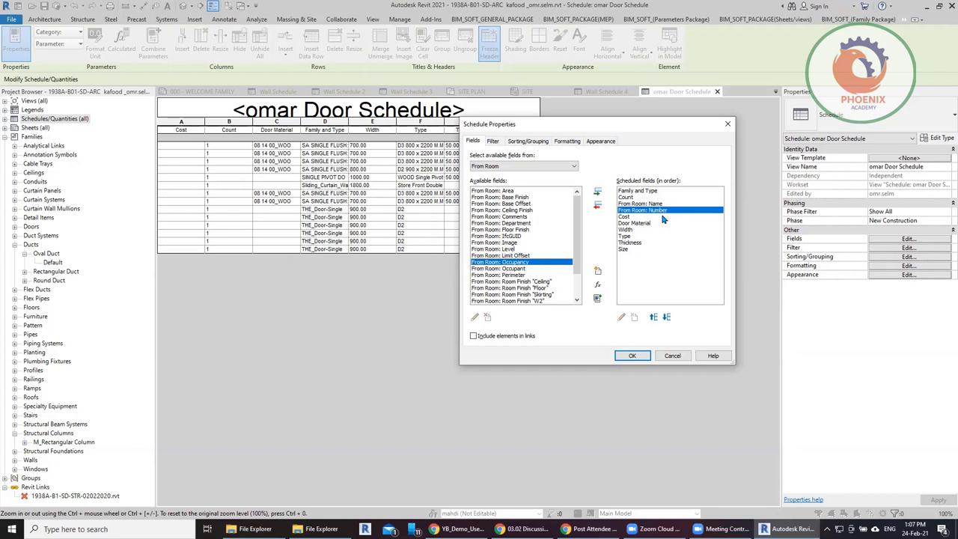
- Add To Room: Name and To Room: Number and apply the fields
click(558, 169)
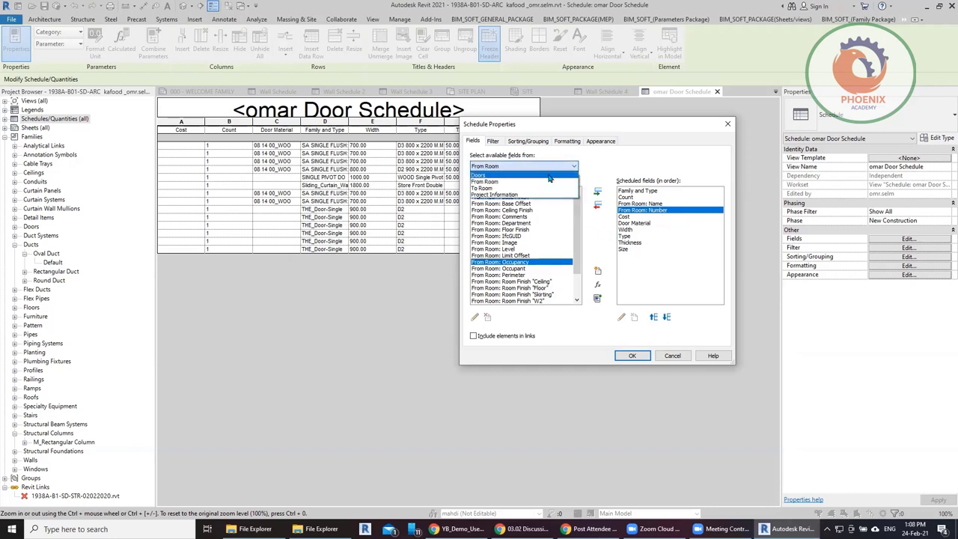
click(534, 190)
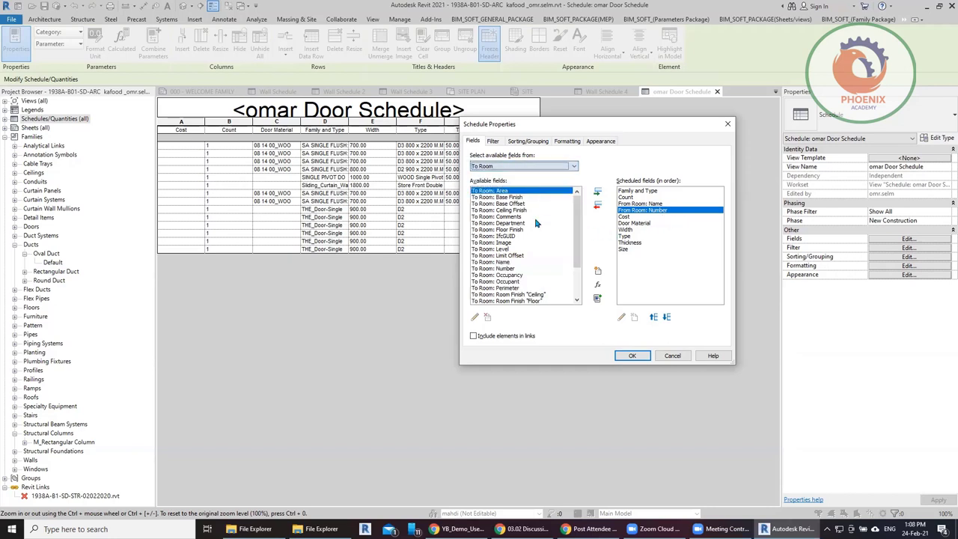
double_click(507, 264)
double_click(507, 265)
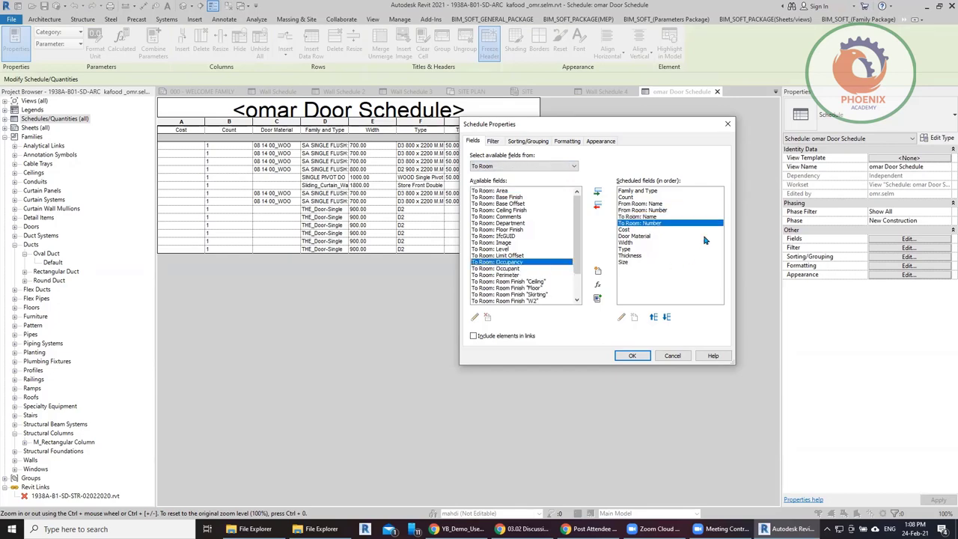
click(632, 357)
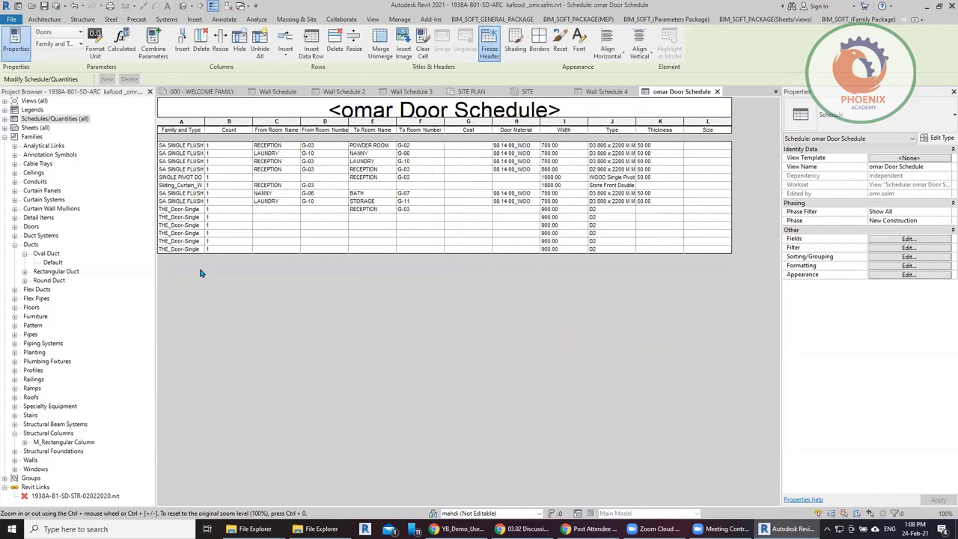
- Select columns C through F and delete the four room columns
click(203, 274)
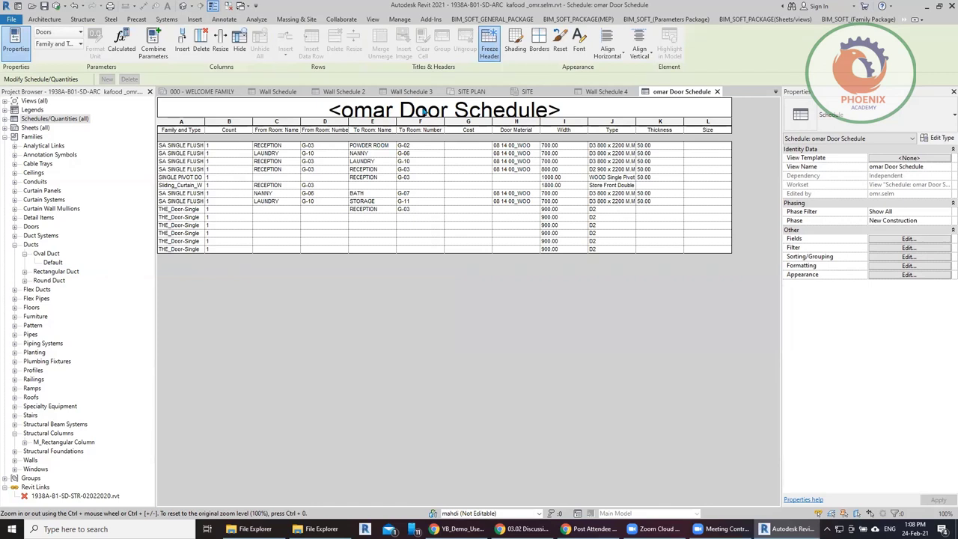
click(292, 122)
drag(292, 122, 388, 120)
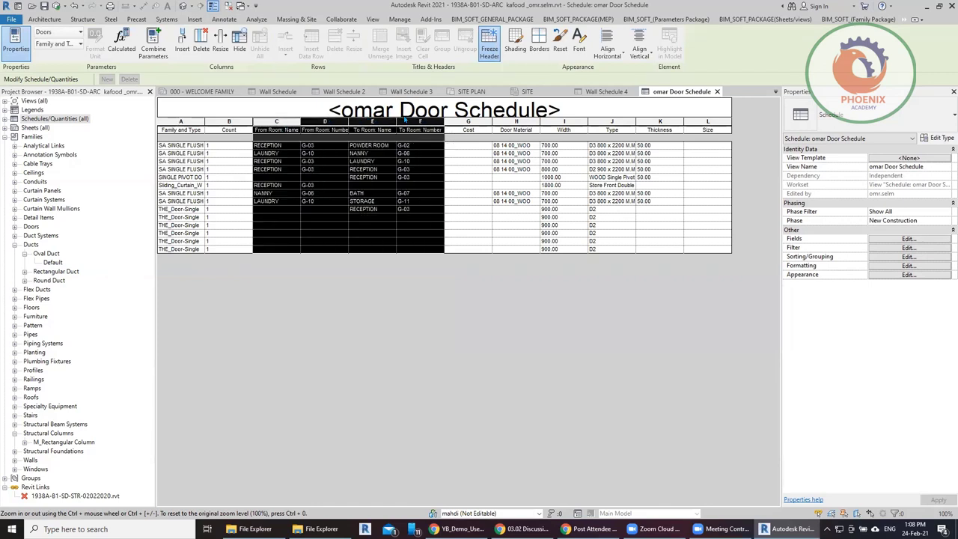
click(201, 41)
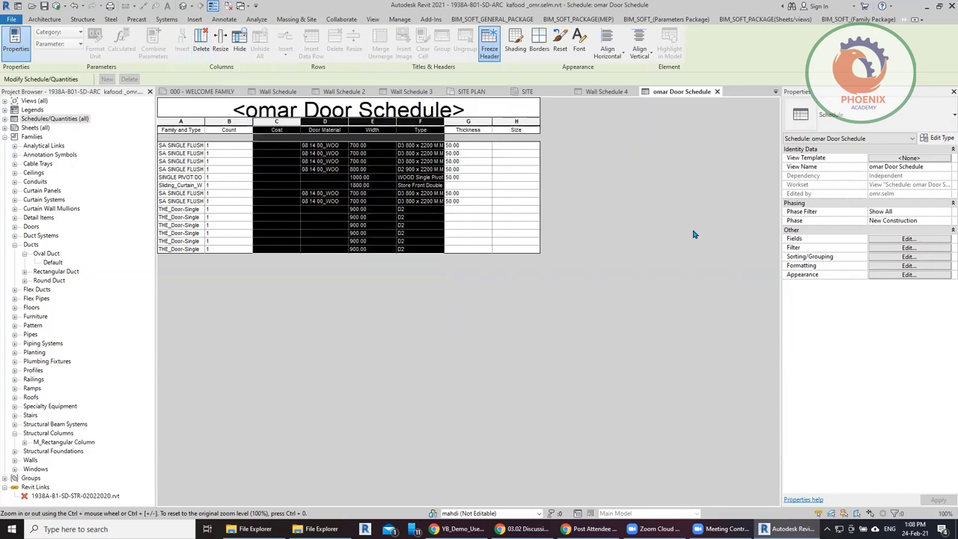
- Add From Room: Name and From Room: Number after the Size field
click(910, 240)
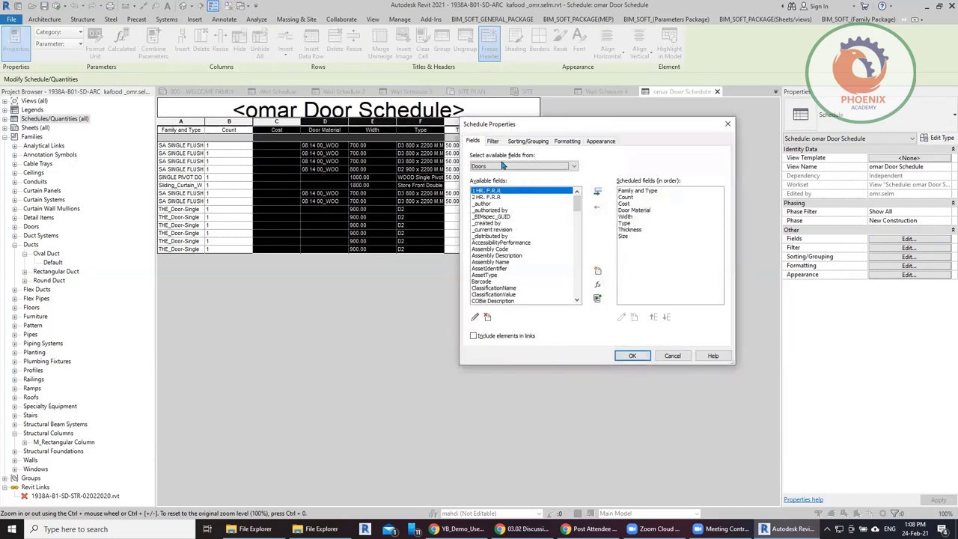
click(501, 168)
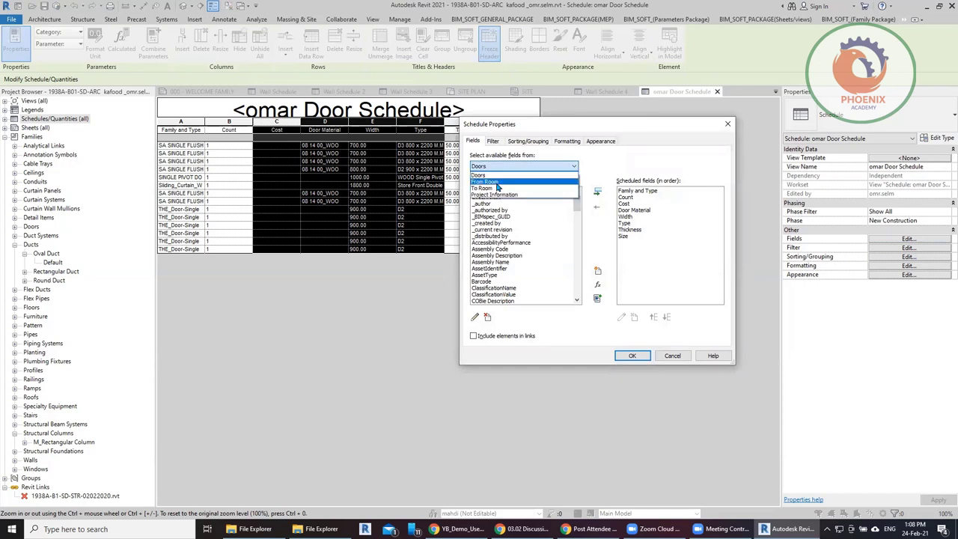
click(492, 183)
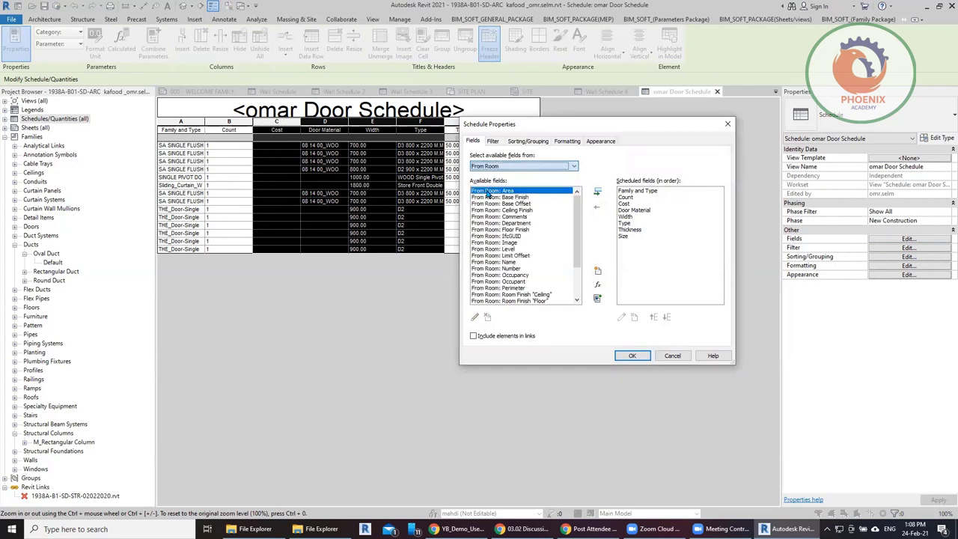
click(624, 236)
click(511, 263)
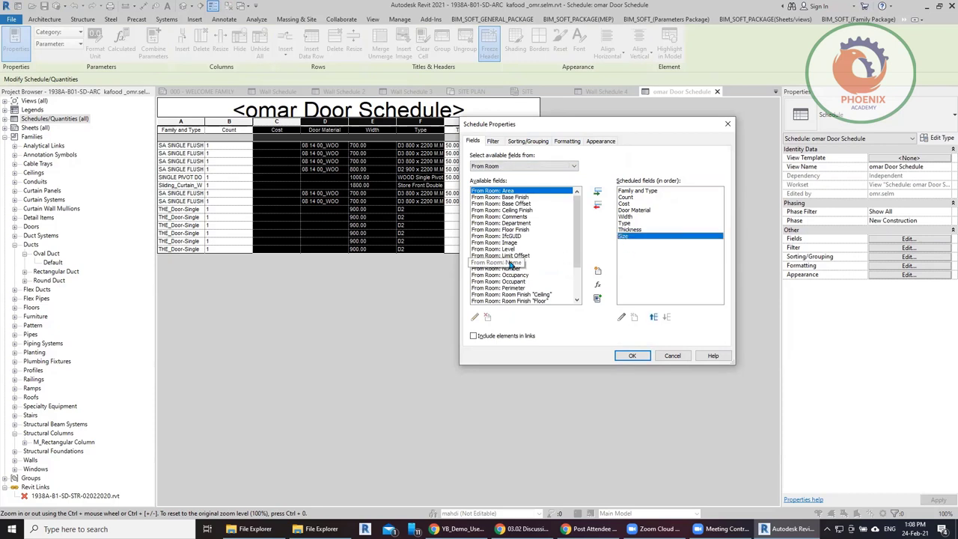
double_click(511, 264)
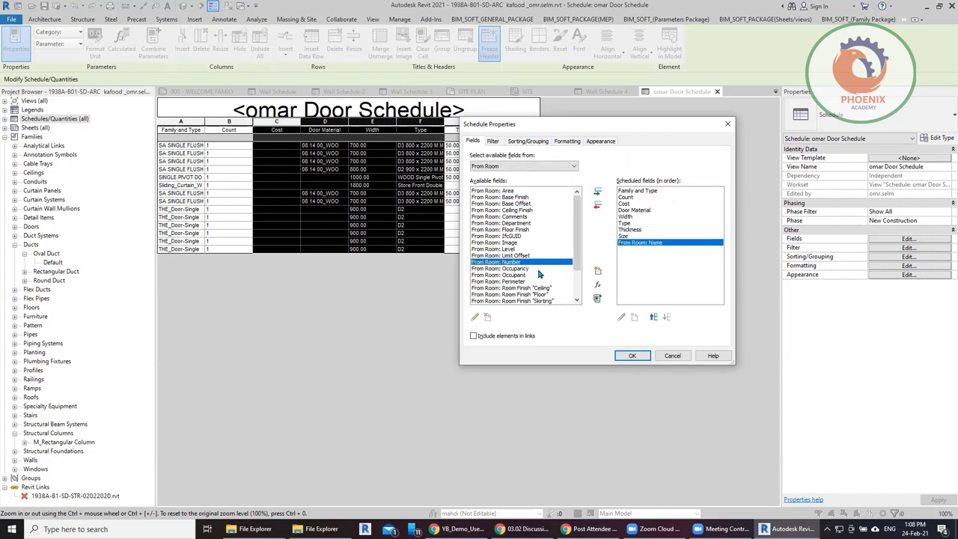
double_click(535, 263)
- Add To Room: Name and To Room: Number, then apply the changes
click(514, 166)
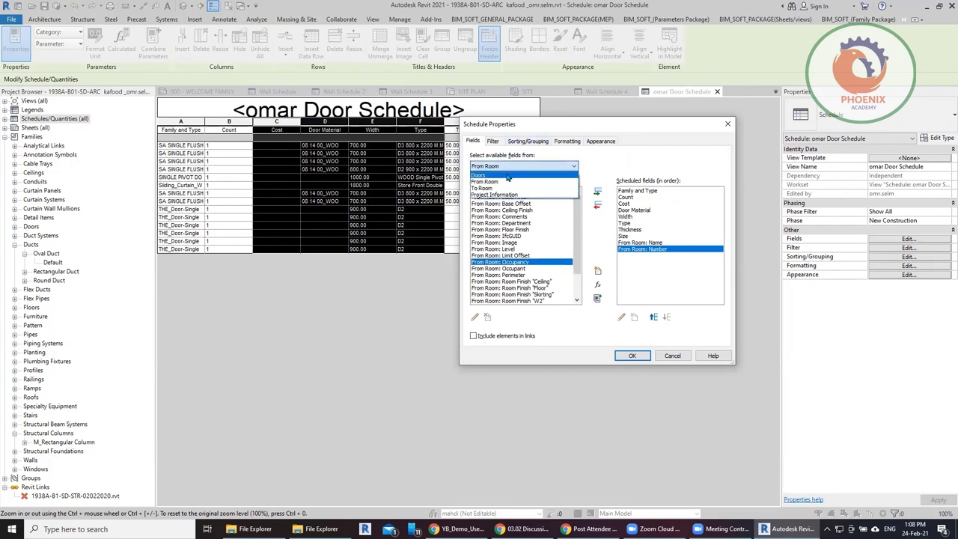
click(495, 188)
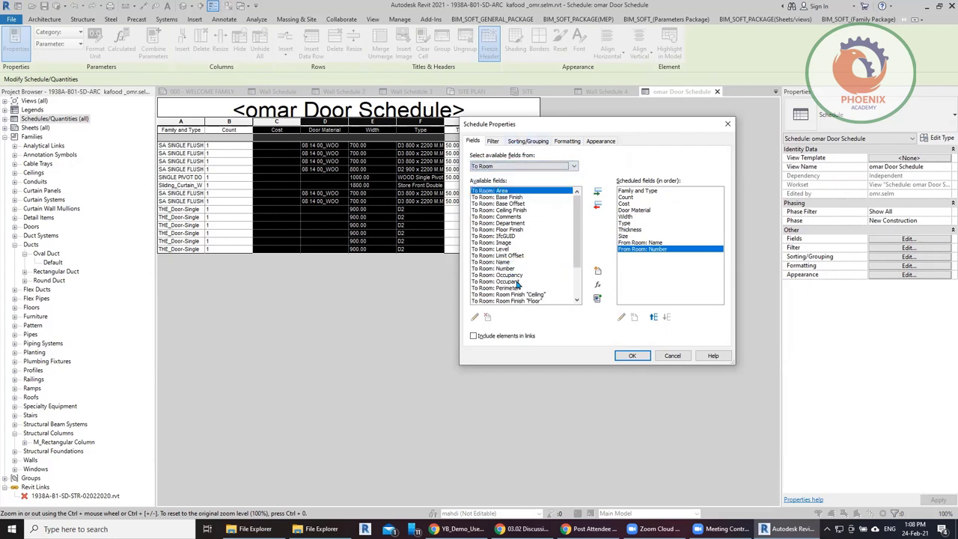
double_click(507, 263)
double_click(507, 262)
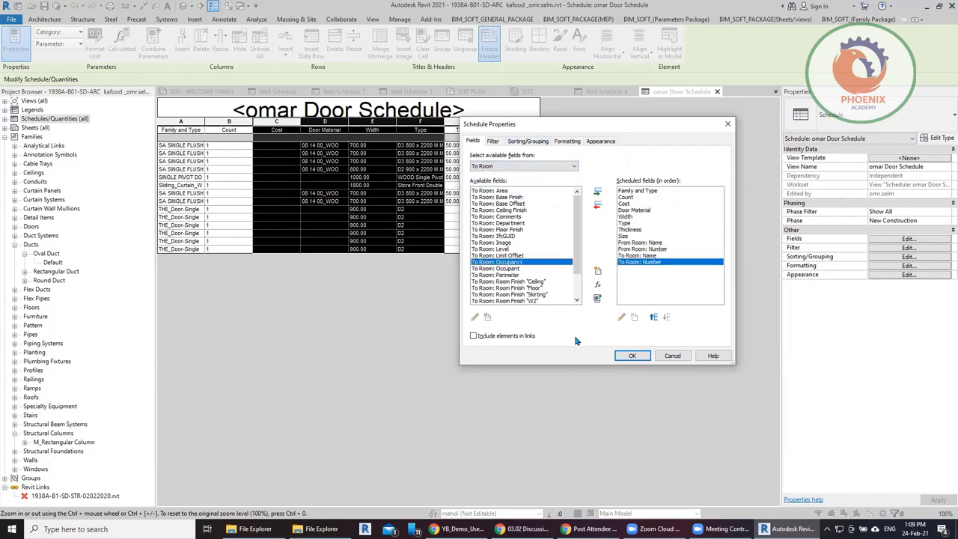
click(627, 357)
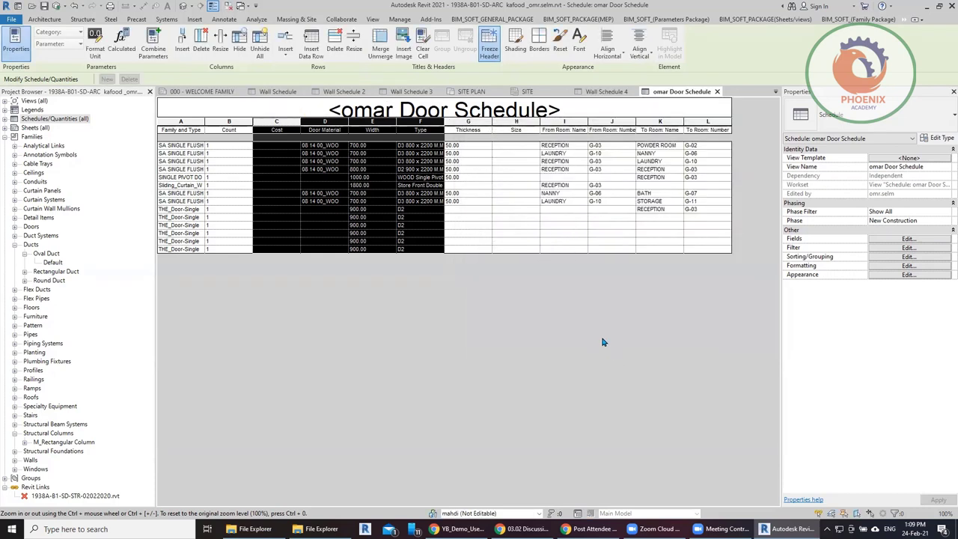
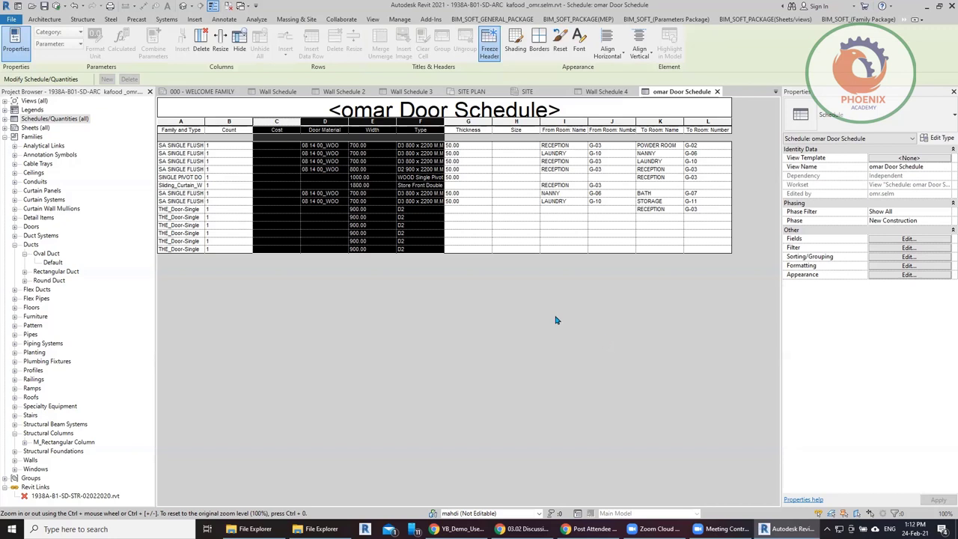
- Start a new material takeoff from Schedules/Quantities, dismissing the unsaved-project reminder
click(56, 121)
right_click(56, 123)
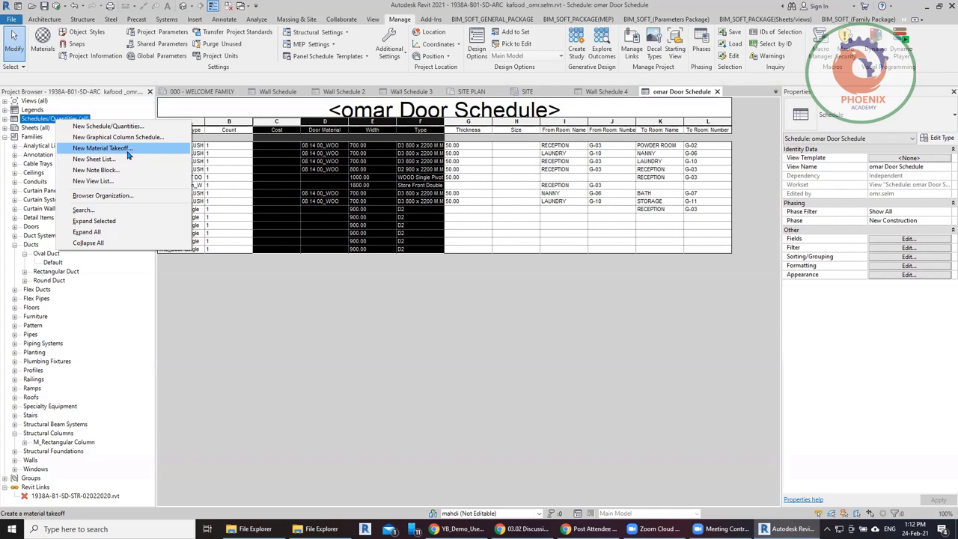
click(127, 152)
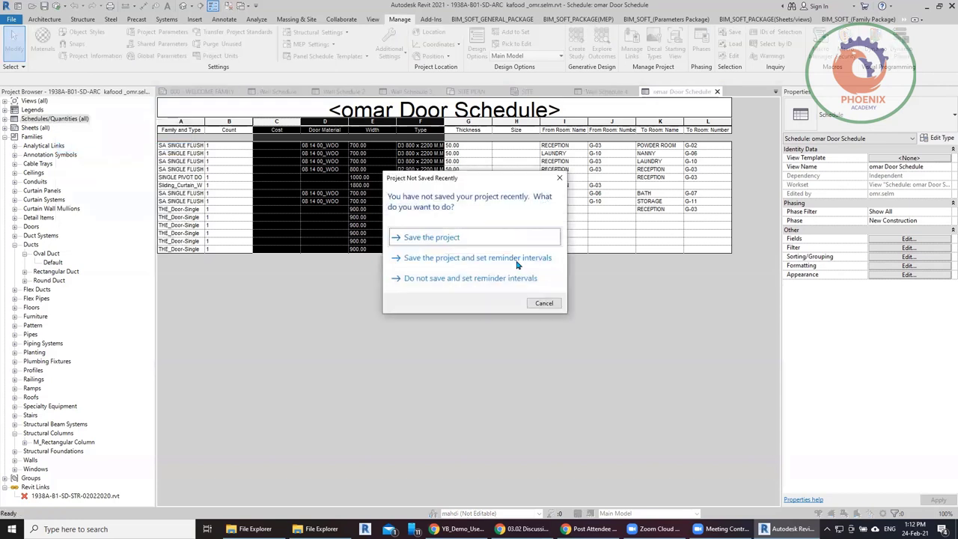
click(540, 303)
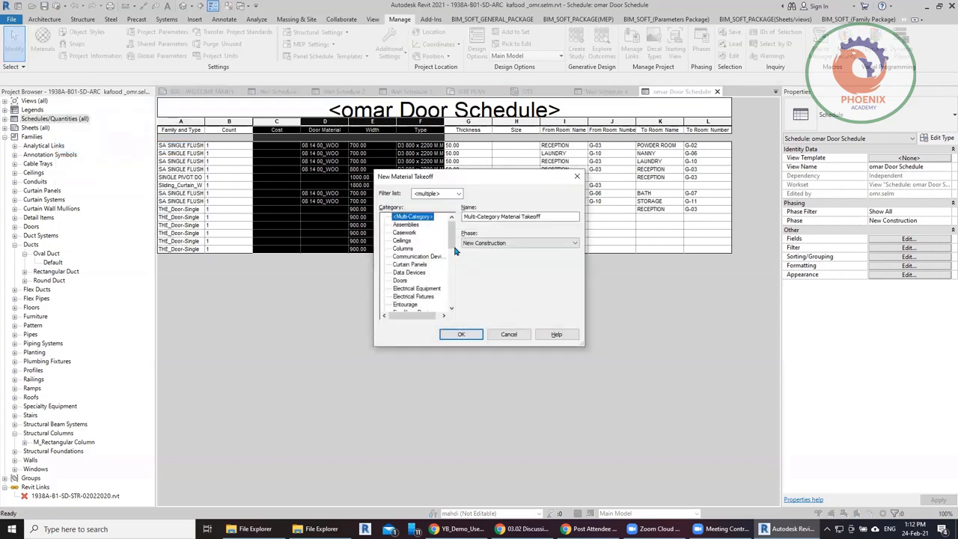
- Choose the Walls category, prefix the name with the author's name, and keep phase New Construction
drag(453, 244, 452, 309)
click(400, 297)
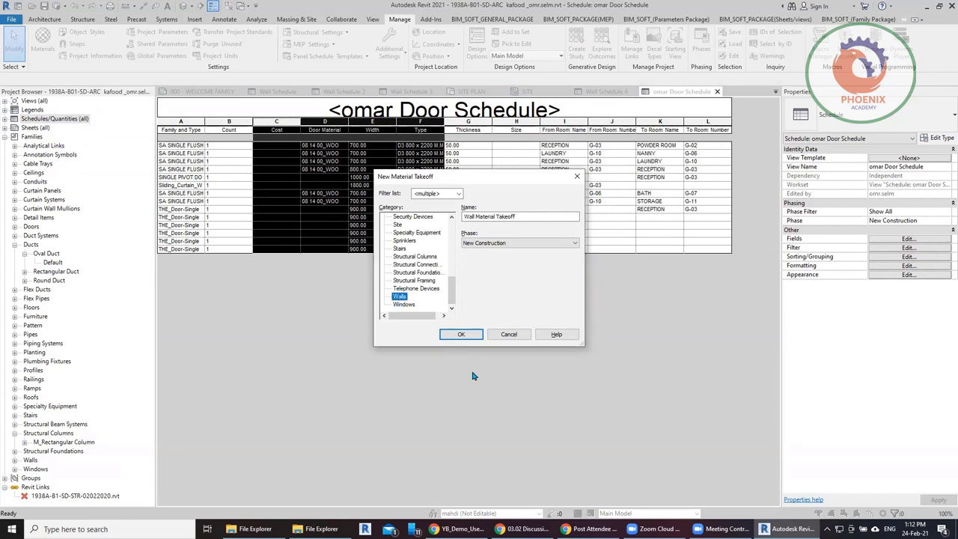
click(464, 215)
click(464, 216)
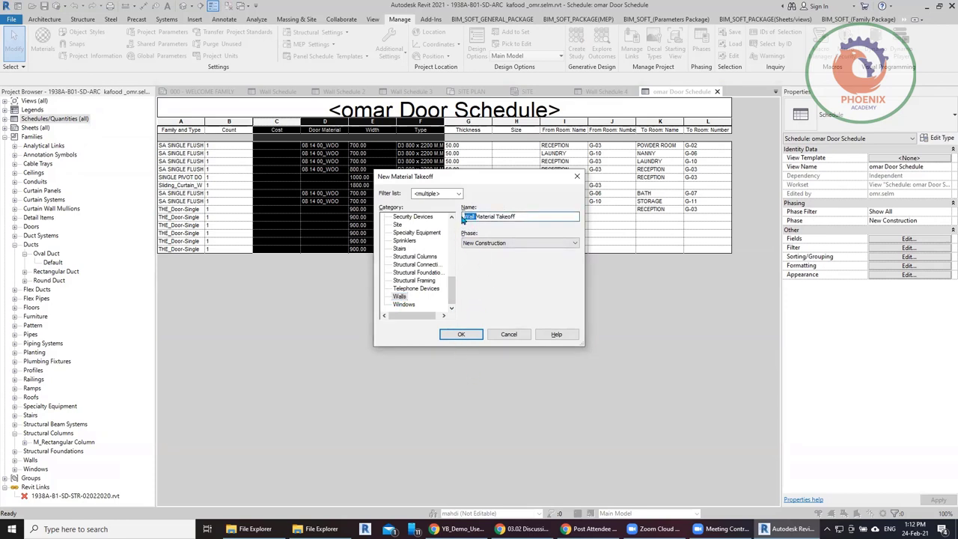
text(o)
text(ma)
text(r)
click(517, 243)
click(494, 251)
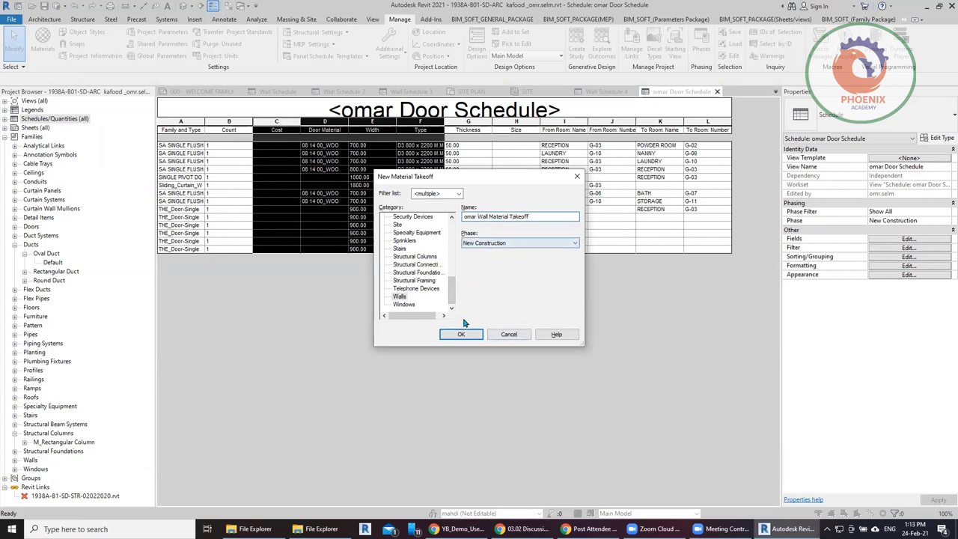
- Add every Material field from Material: Area to Material: Volume as takeoff columns
click(464, 335)
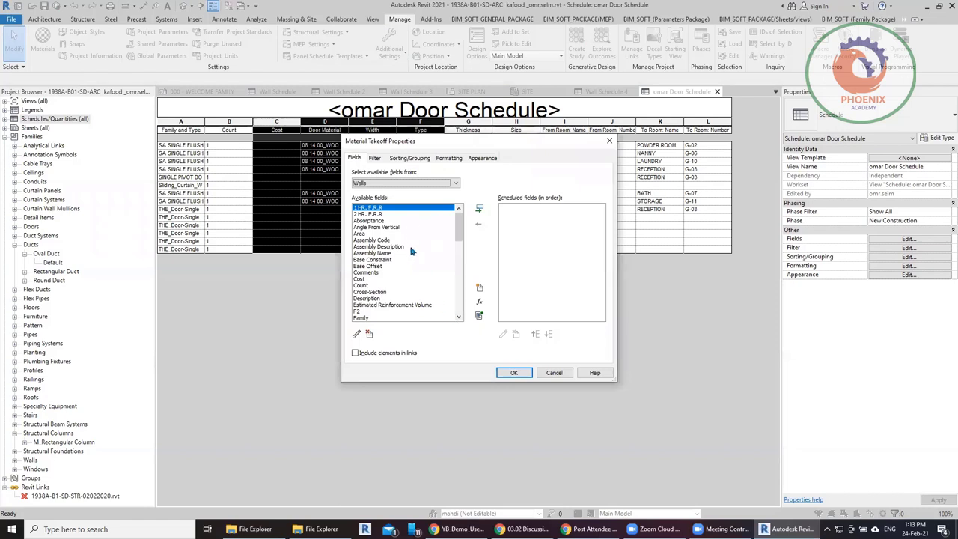
scroll(407, 268, down, 3)
scroll(392, 287, up, 3)
scroll(395, 255, down, 2)
scroll(389, 262, down, 2)
scroll(387, 262, down, 2)
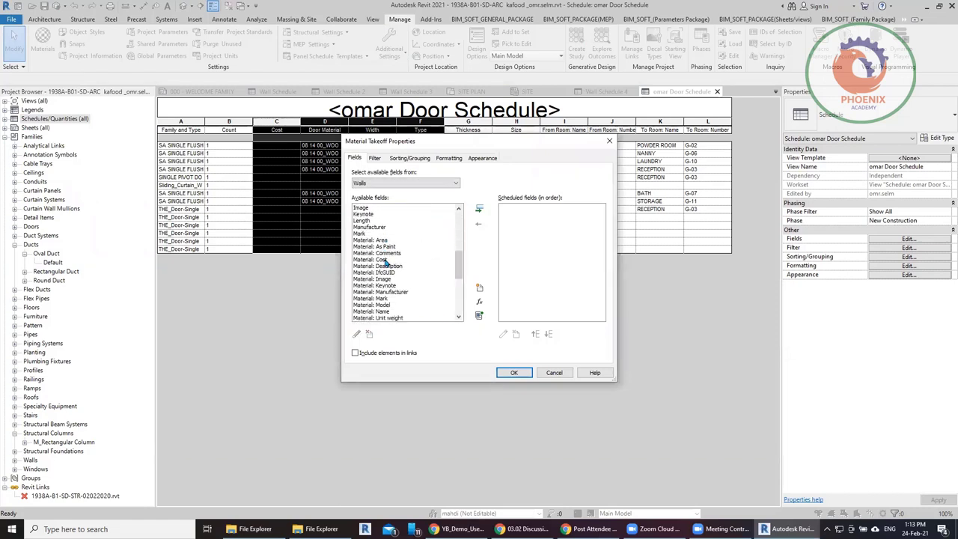
click(385, 259)
scroll(386, 262, down, 3)
shift+click(387, 280)
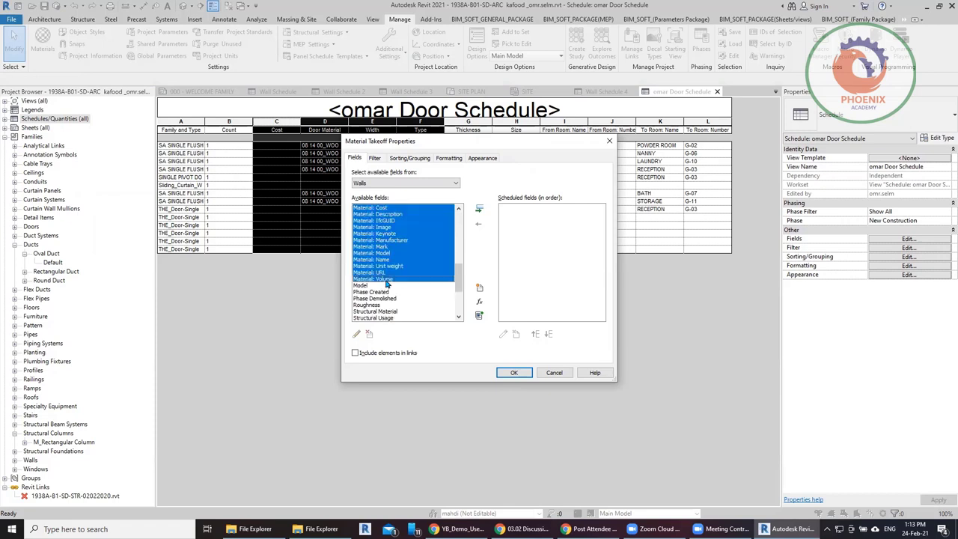
scroll(408, 289, up, 3)
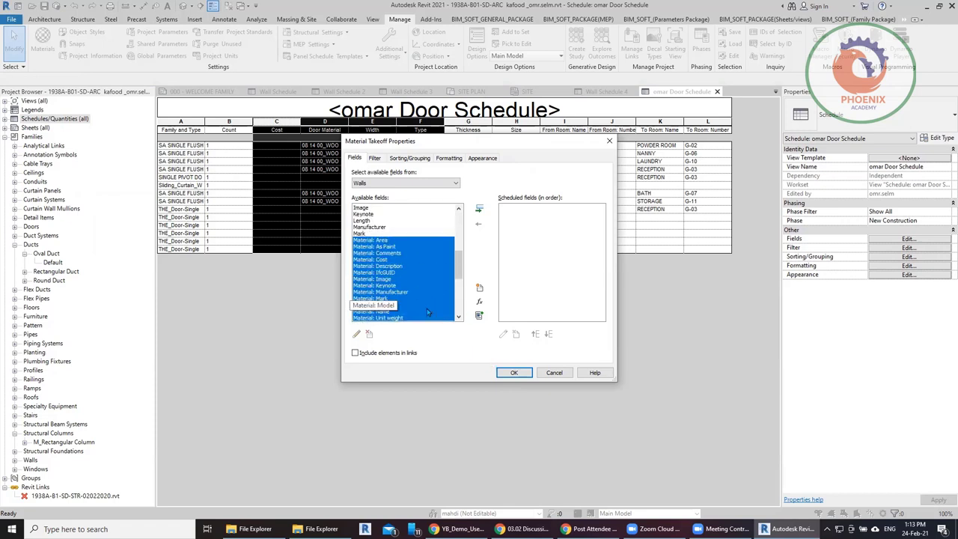
click(479, 209)
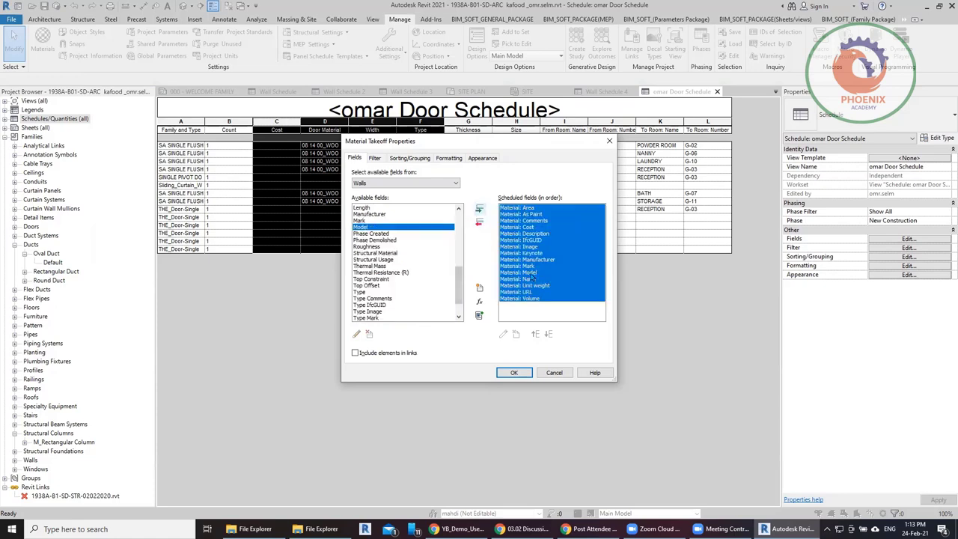
click(515, 372)
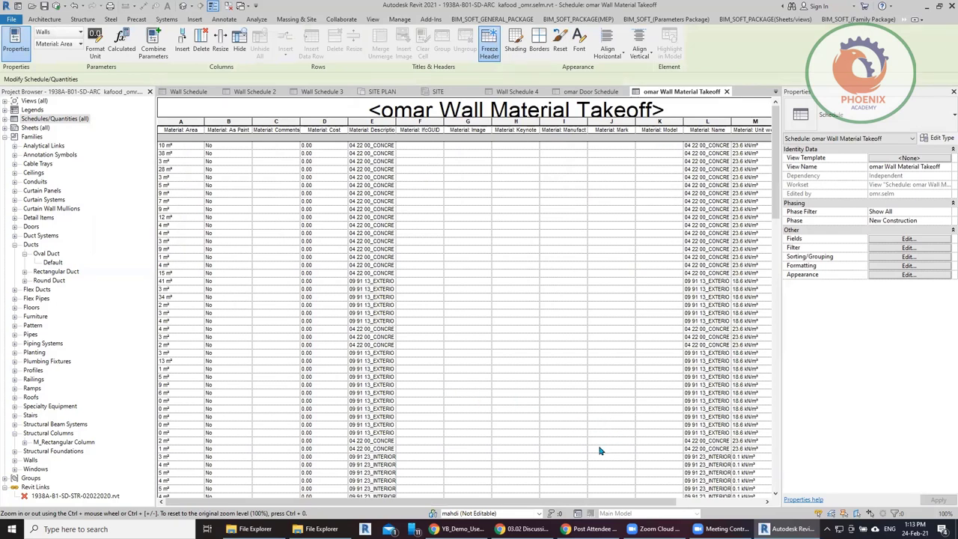
scroll(608, 410, down, 5)
scroll(608, 409, down, 5)
scroll(608, 409, up, 5)
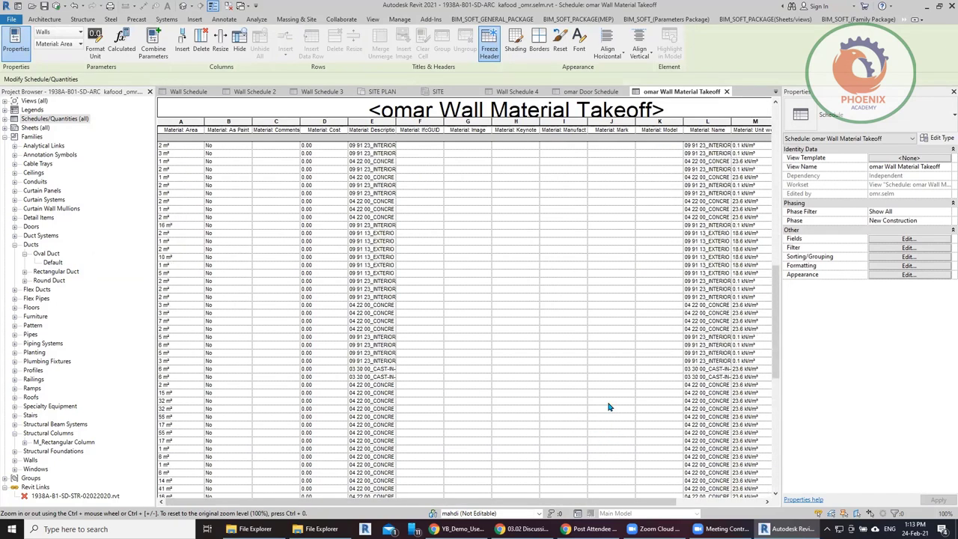
scroll(608, 409, up, 5)
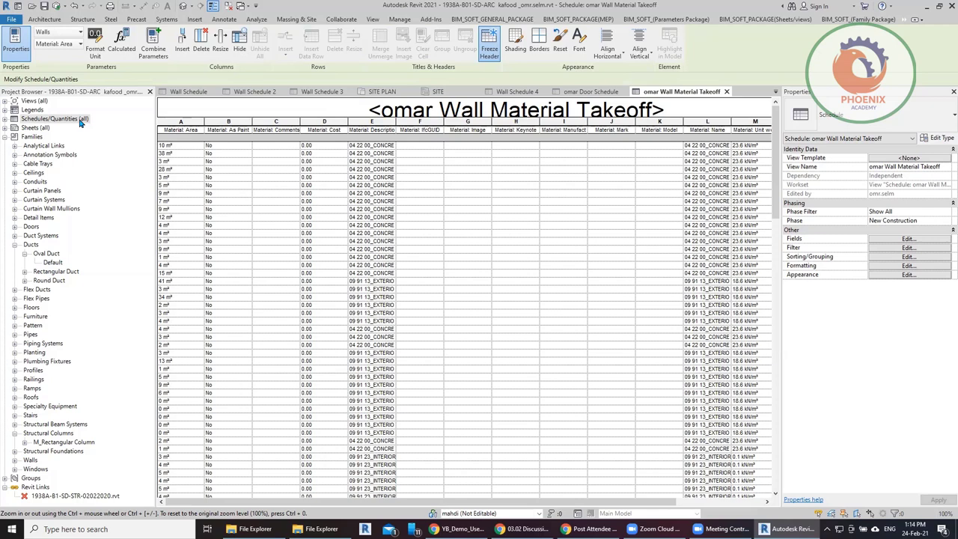
- Remove the Material: IfcGUID field and add Family and Type to the takeoff fields
click(877, 240)
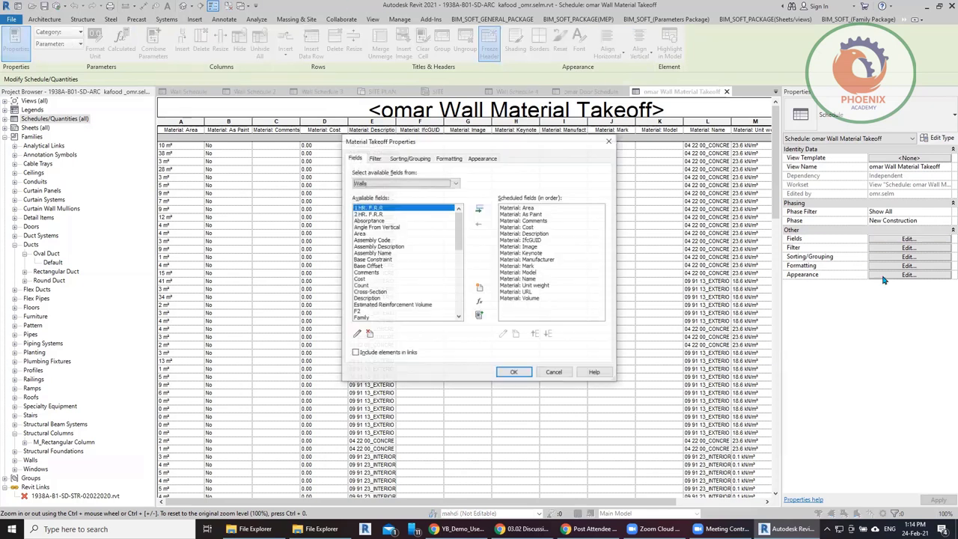
click(532, 241)
click(478, 221)
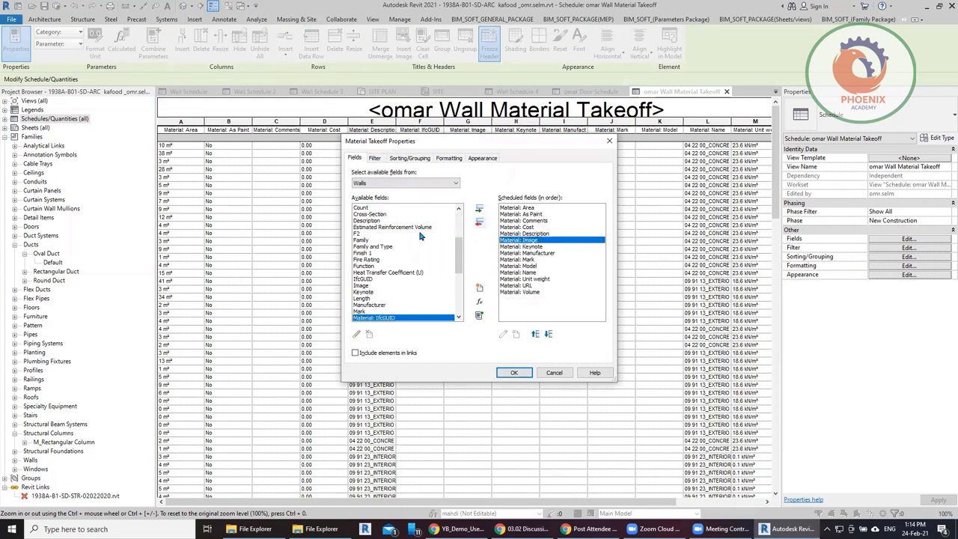
double_click(371, 248)
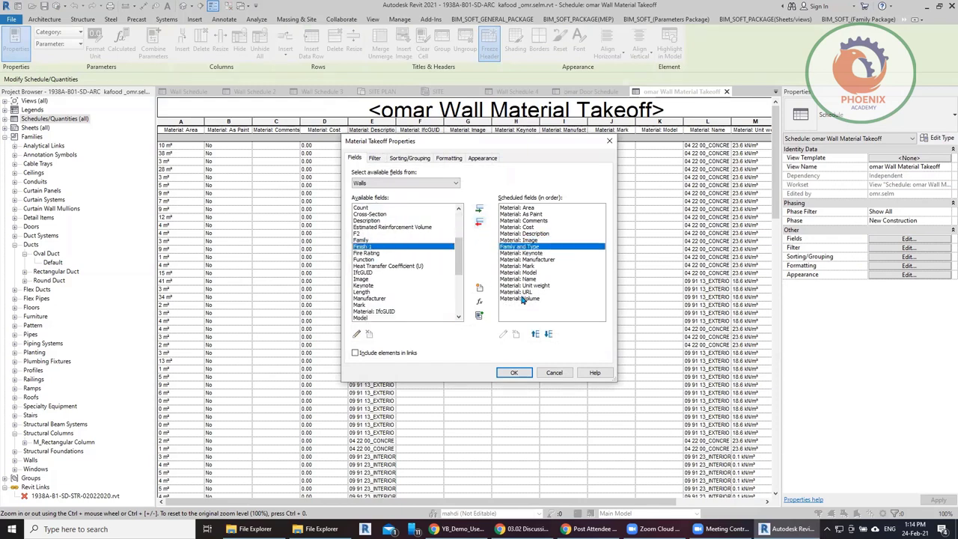
click(375, 159)
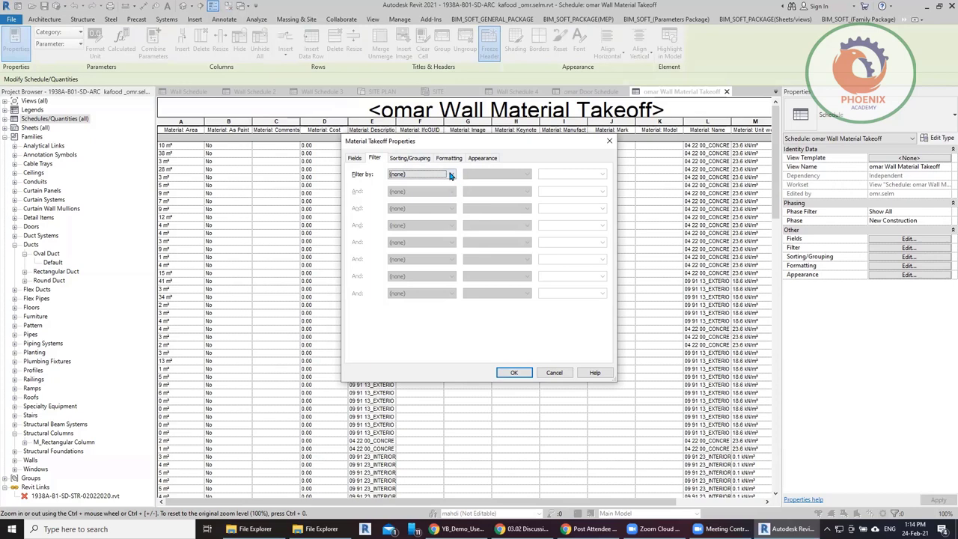
- Filter the takeoff to Material: Area is greater than 1, then recheck the filter
click(426, 175)
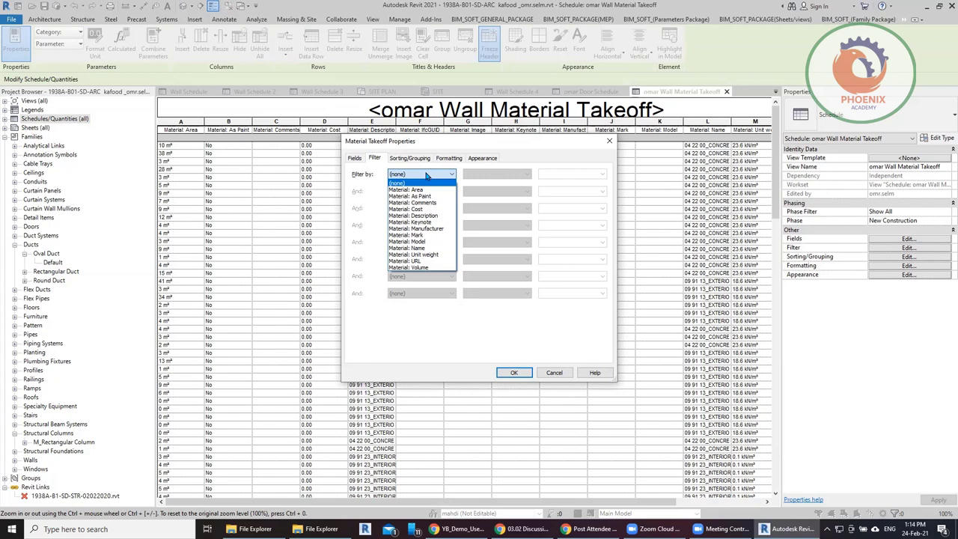
click(407, 189)
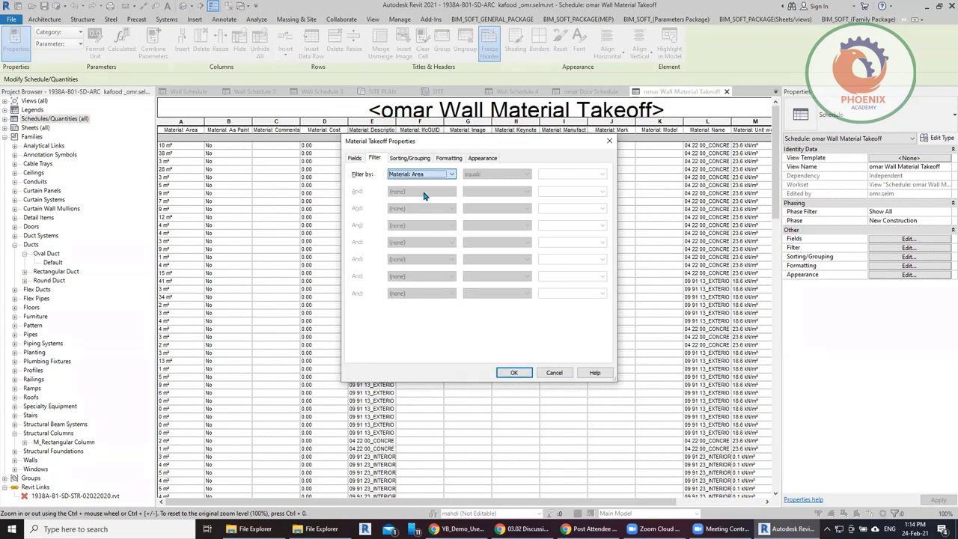
click(497, 174)
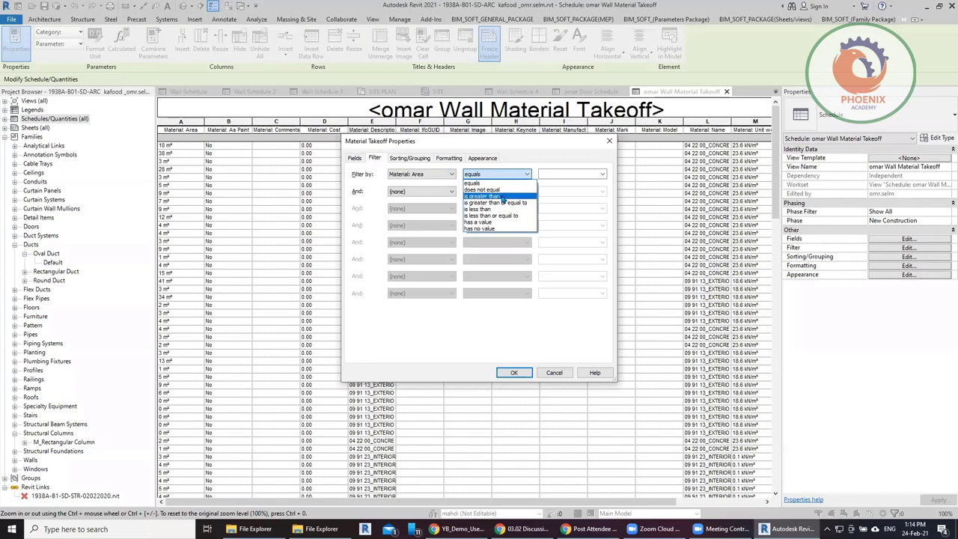
click(497, 196)
click(549, 174)
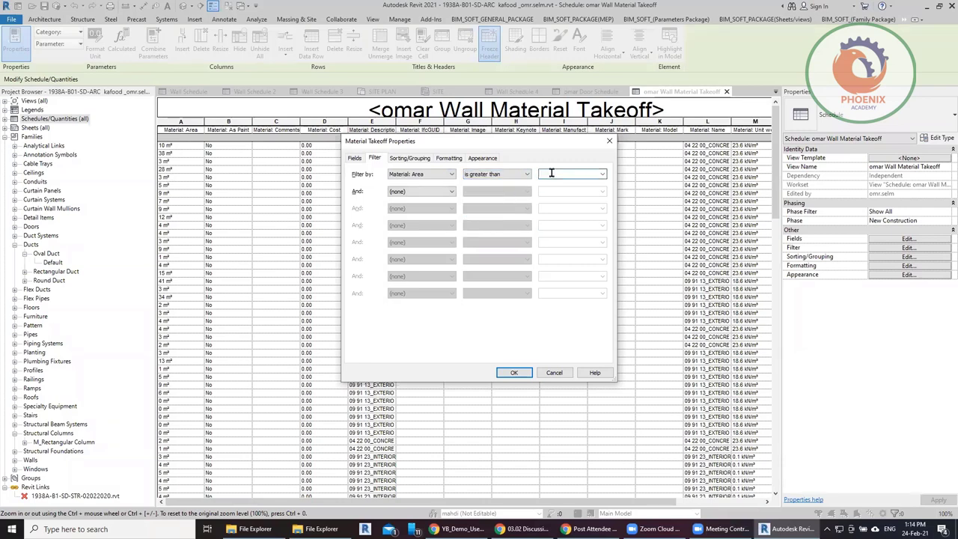
text(1)
click(513, 373)
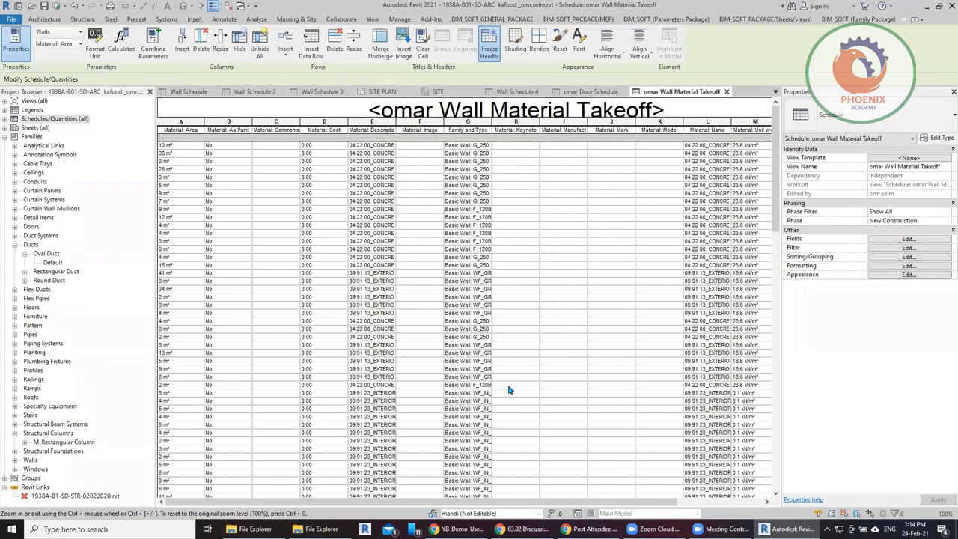
click(890, 238)
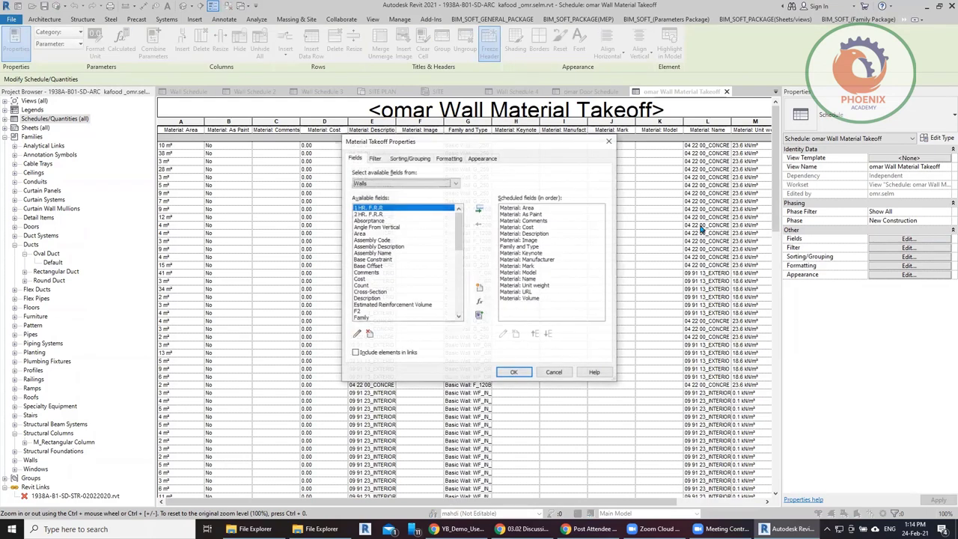
click(378, 159)
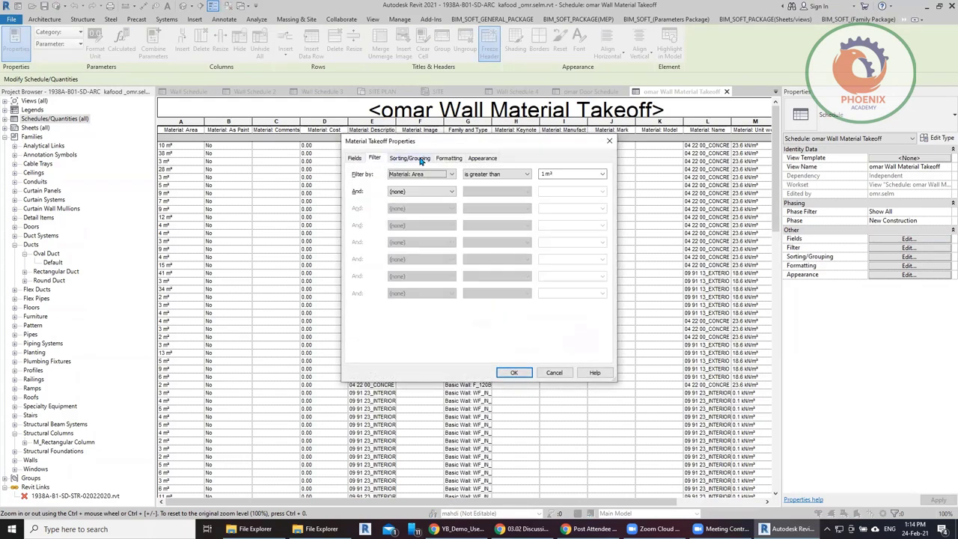
- Set the takeoff to sort by Material: Name in ascending order
click(422, 160)
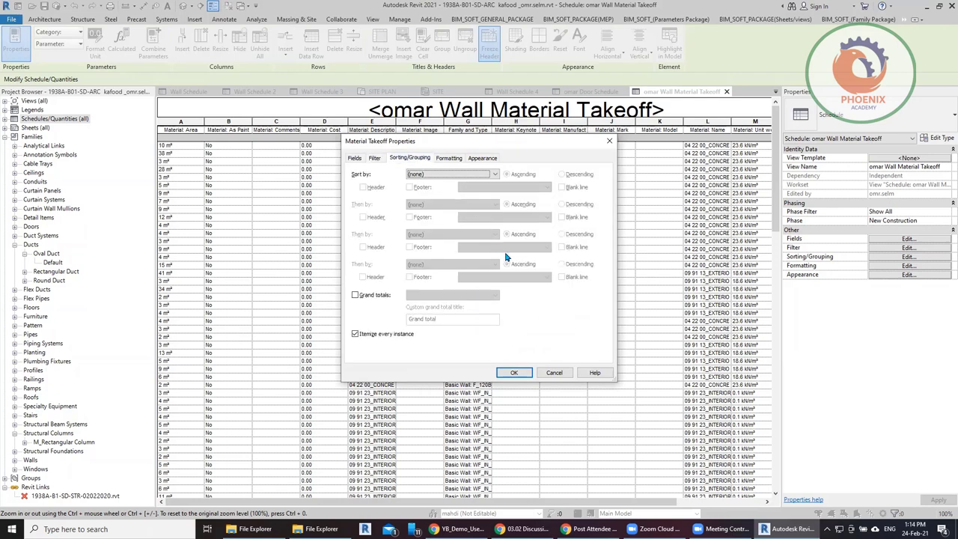
click(473, 175)
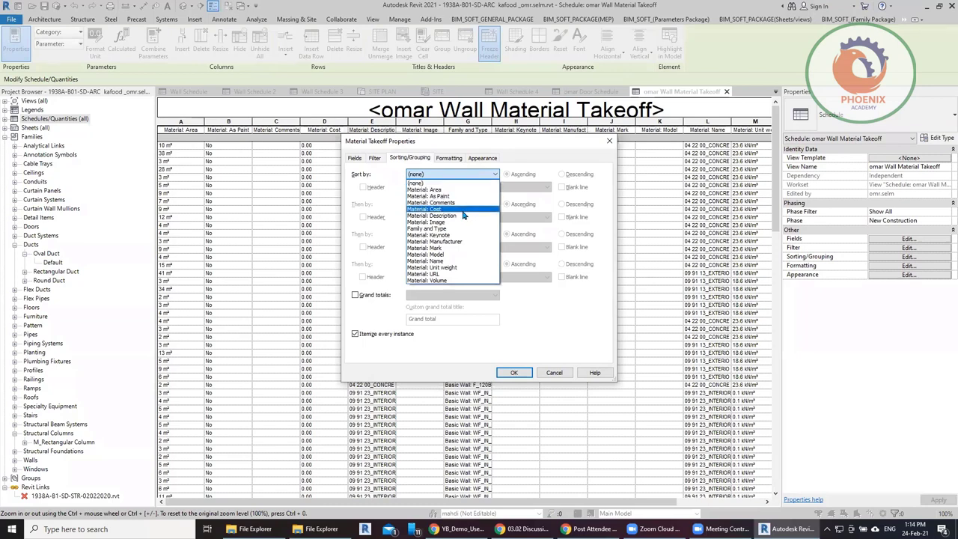
click(456, 260)
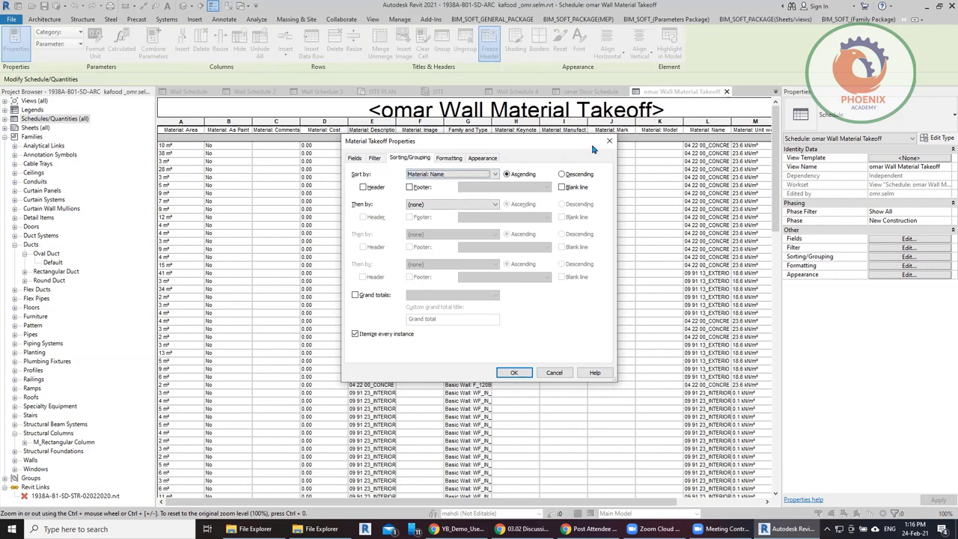
click(351, 161)
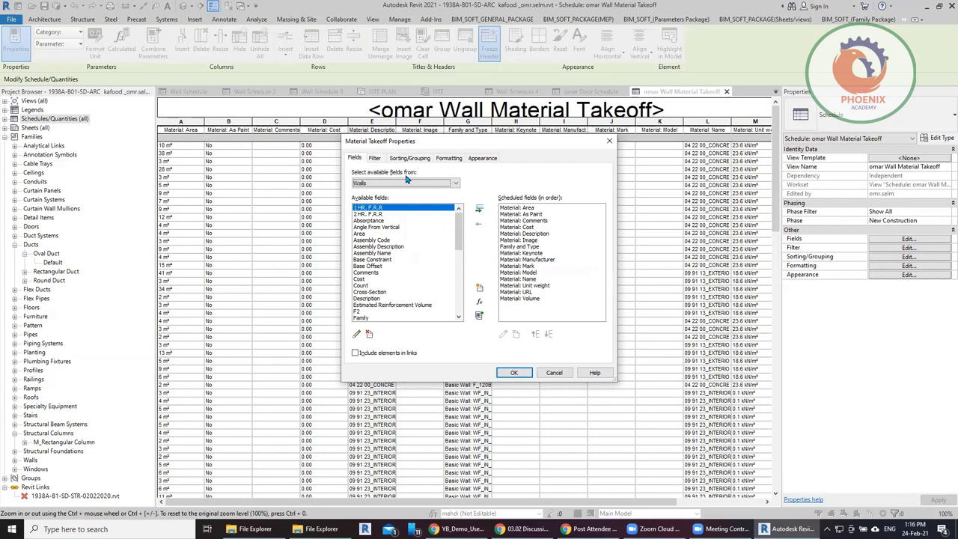
- Turn off Itemize every instance for the takeoff
click(410, 158)
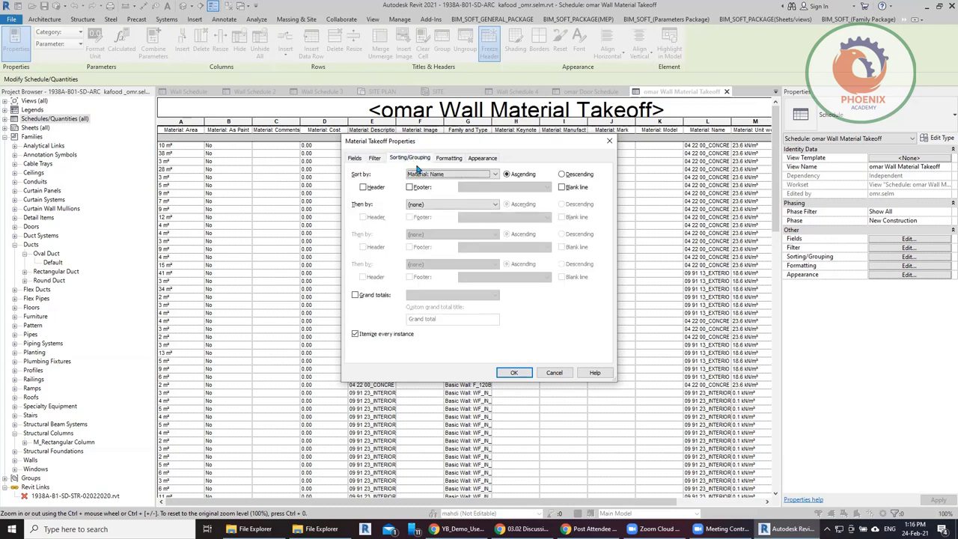
click(377, 335)
click(376, 335)
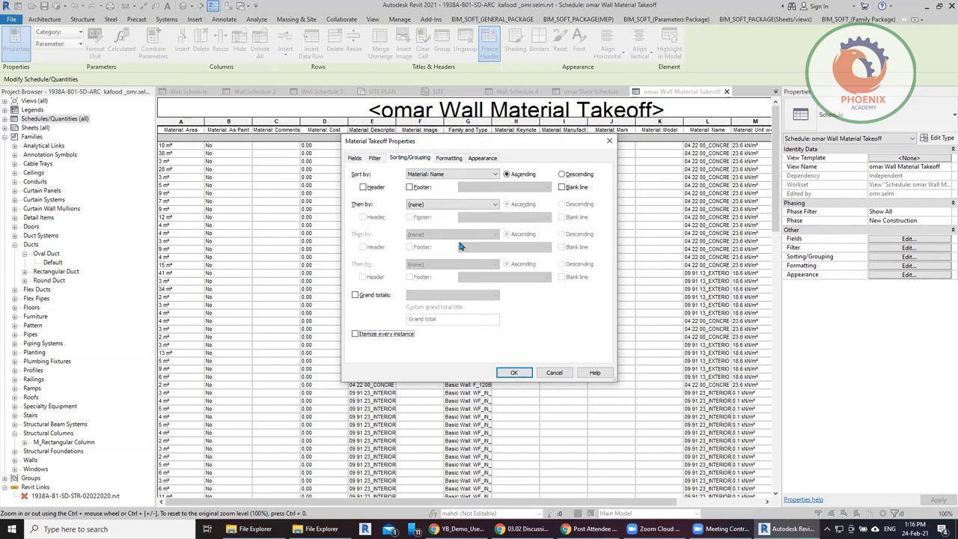
- Set Material: Volume and Material: Area to calculate totals and apply the changes
click(450, 162)
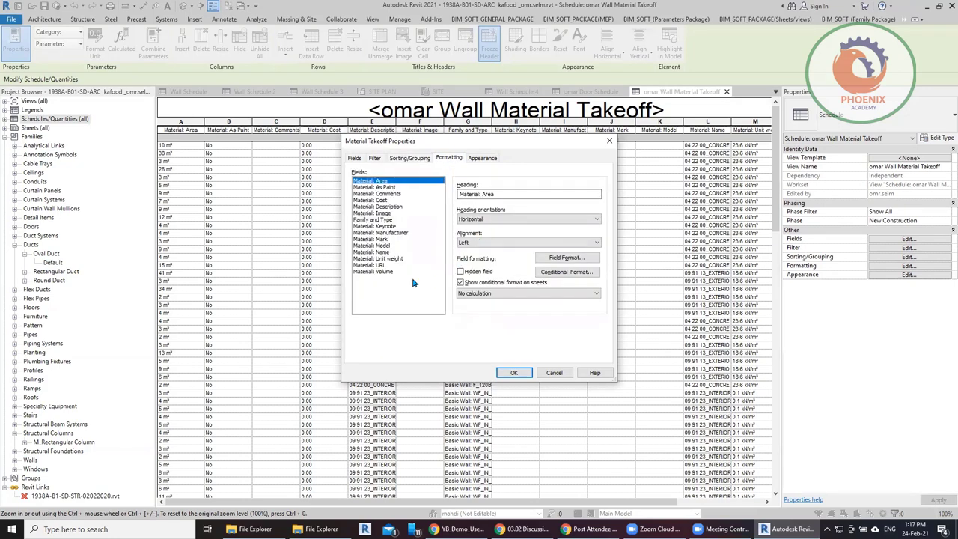
click(392, 273)
click(496, 293)
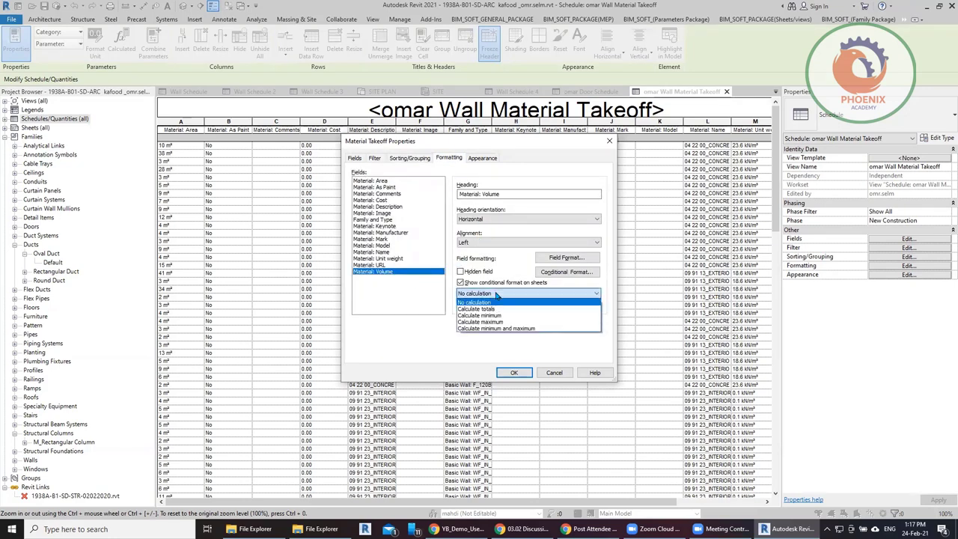
click(491, 310)
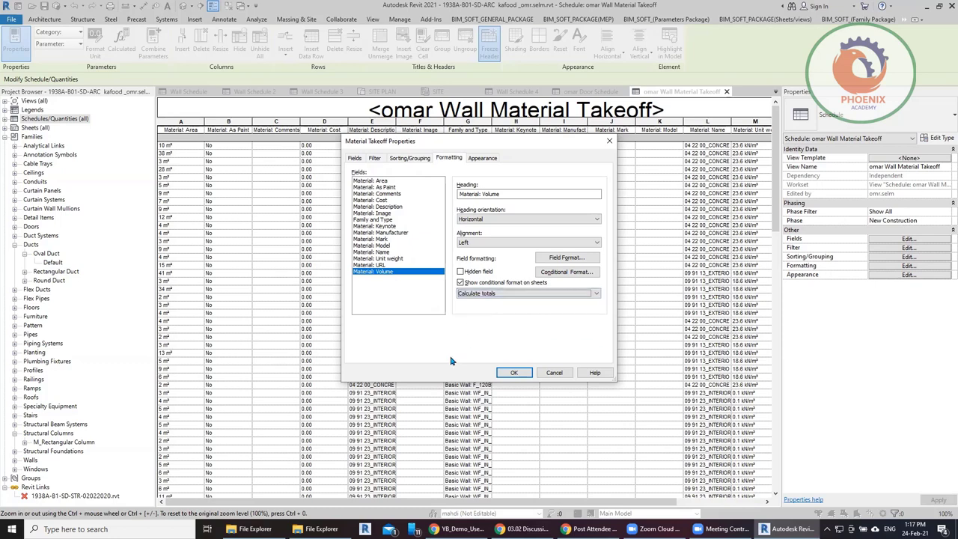
click(387, 200)
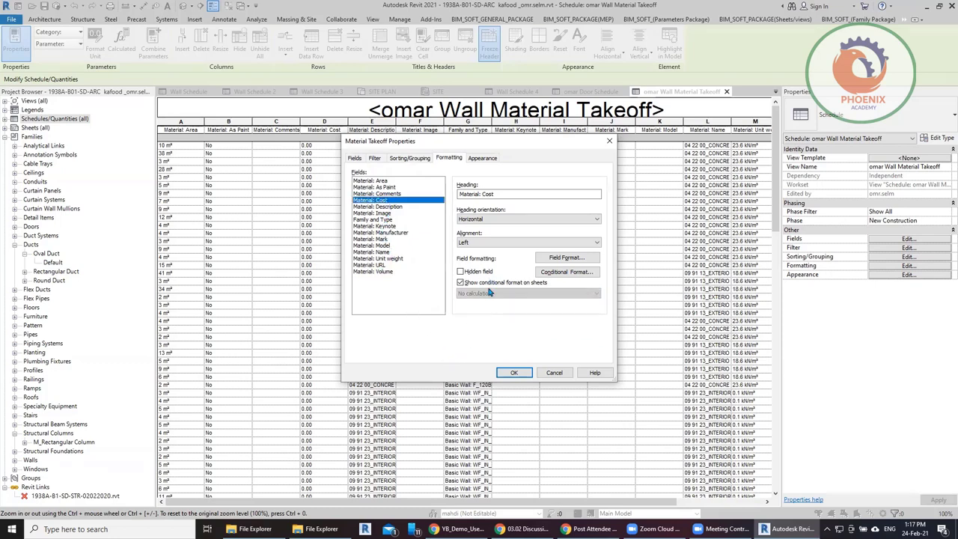
click(385, 182)
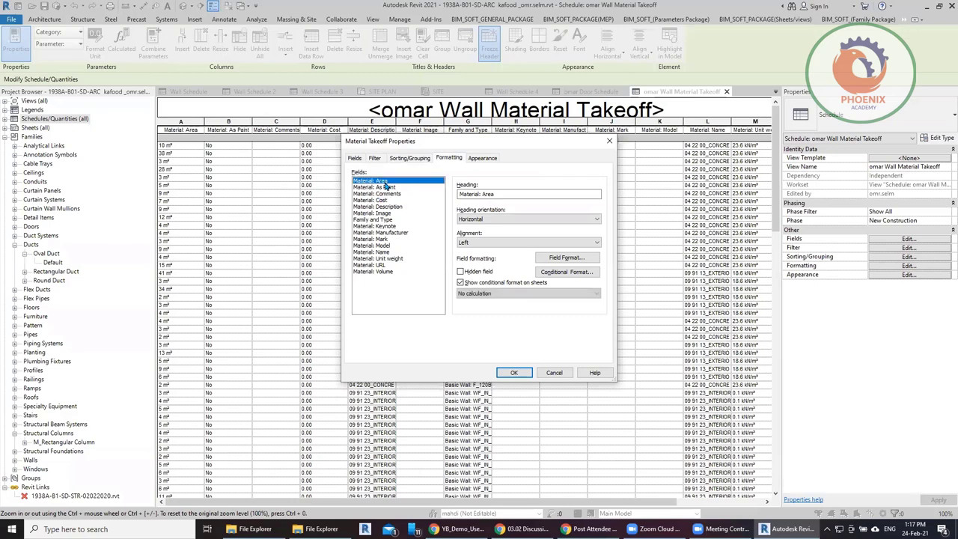
click(484, 293)
click(486, 313)
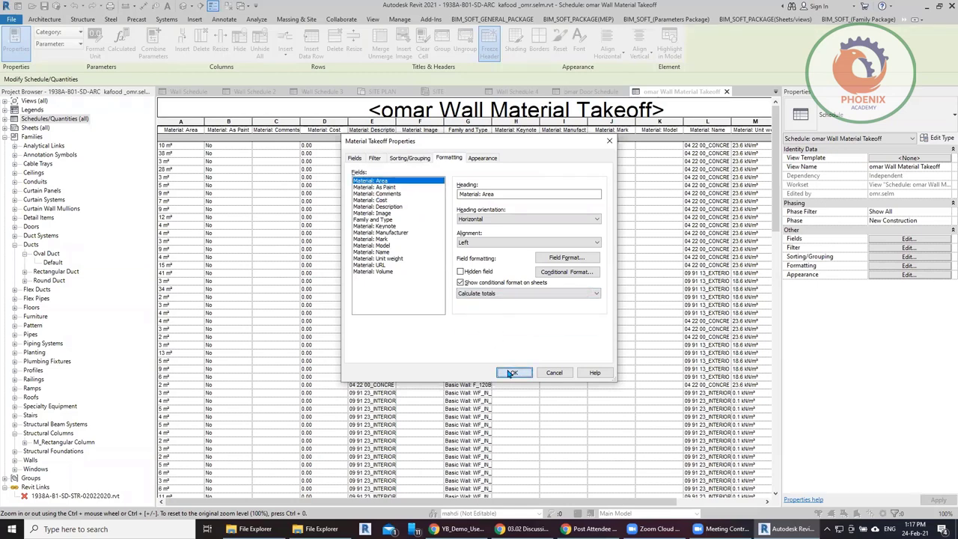
click(514, 372)
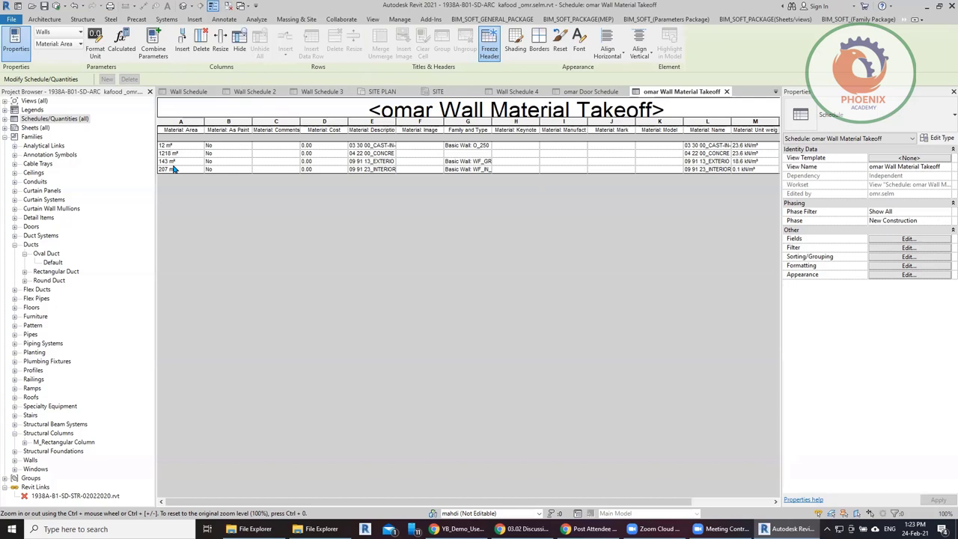
- Select the Schedules/Quantities group in the Project Browser
click(79, 120)
- Create a Rooms schedule named Room Schedule 2 with the author's name prefix
right_click(78, 123)
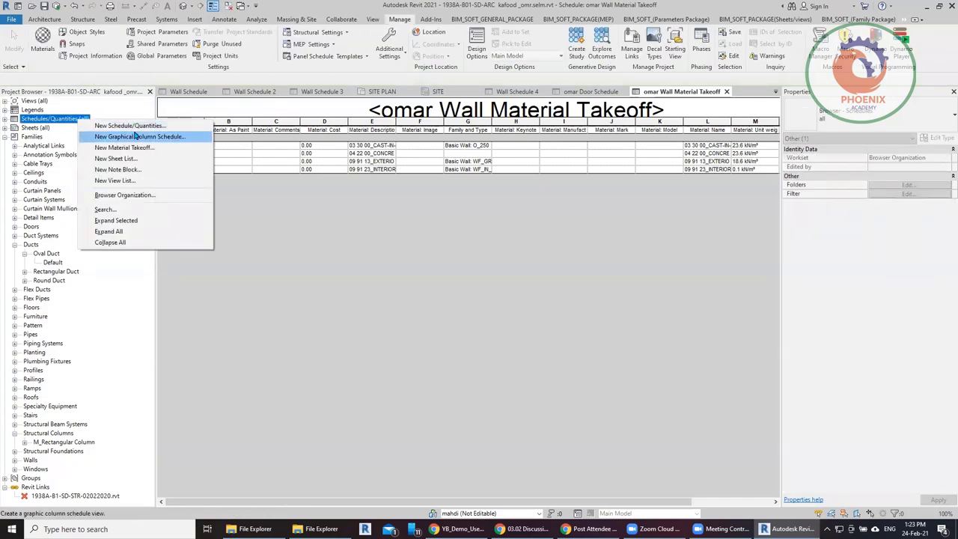
click(142, 126)
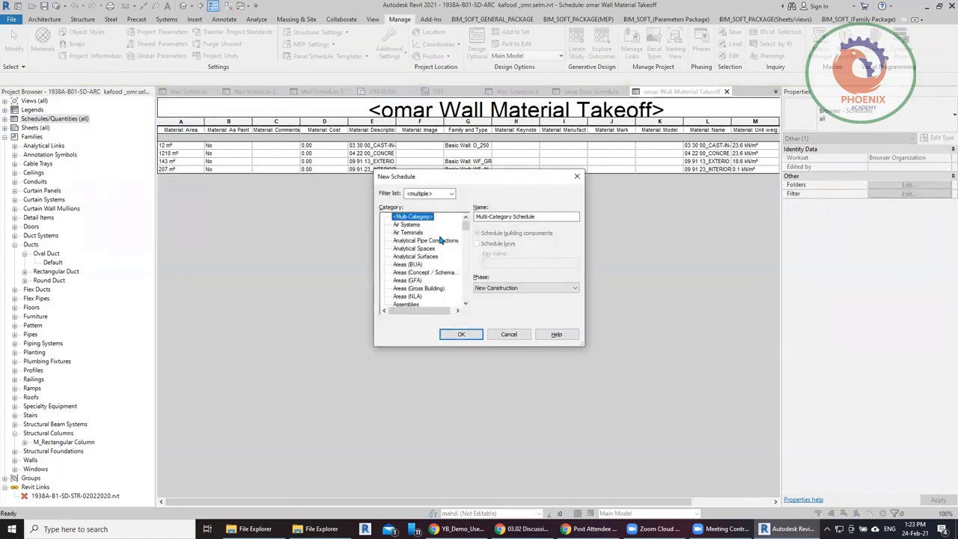
click(441, 241)
key(r)
scroll(439, 266, down, 1)
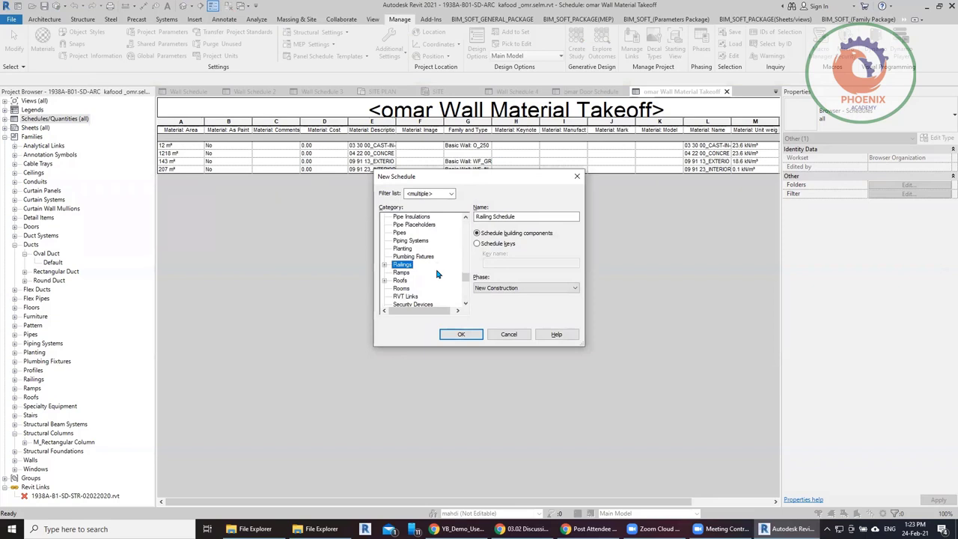
click(402, 290)
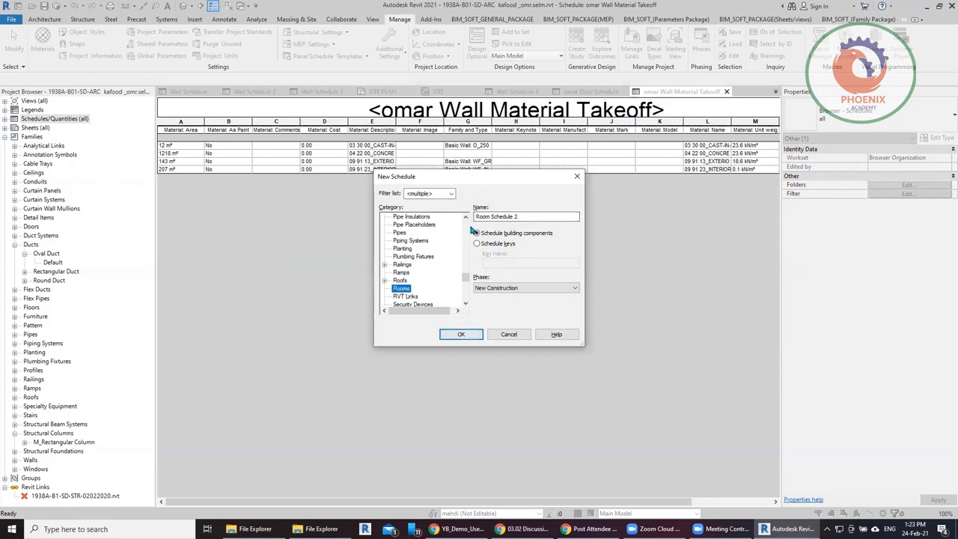
click(474, 217)
text(omar)
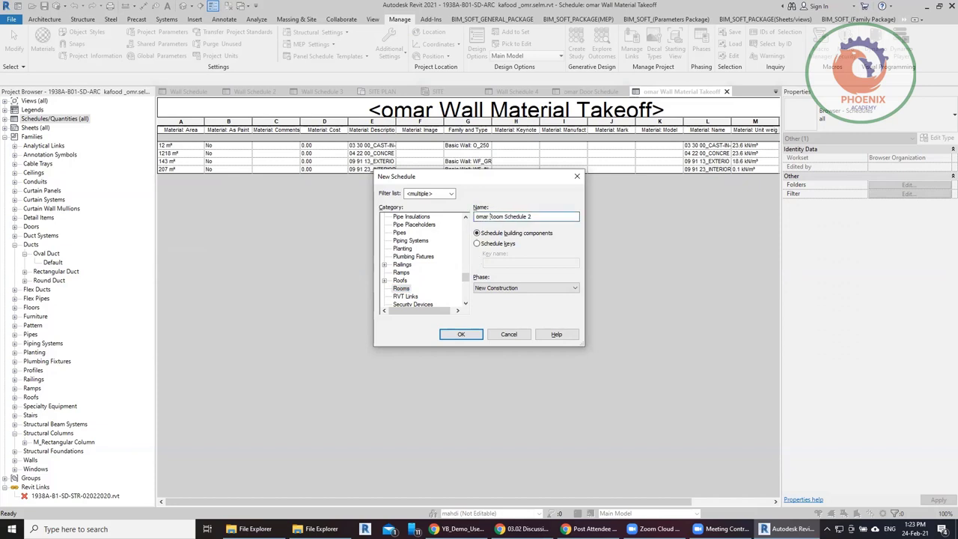
click(474, 336)
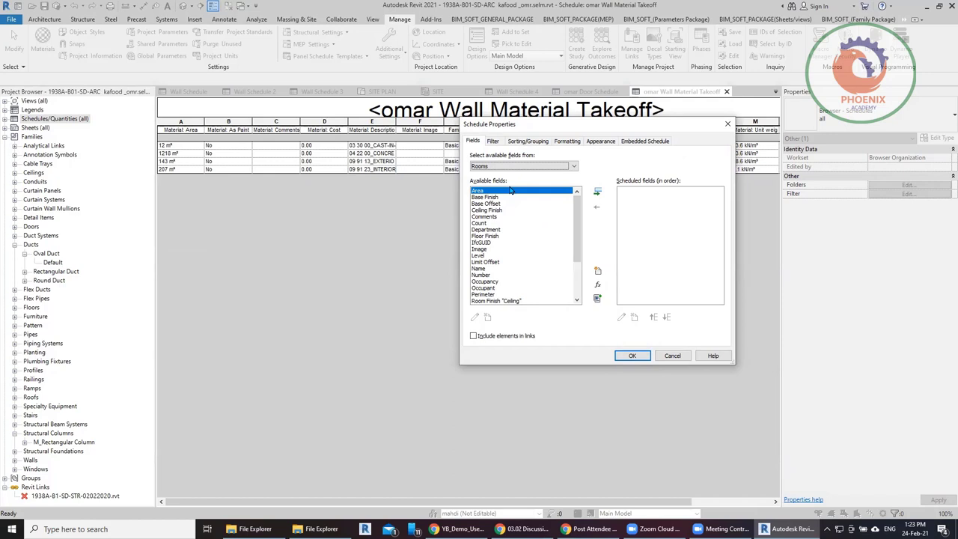
- Add Area, the finishes, Base Offset, Count, Department, Volume, Upper Limit, Name and Number fields
double_click(540, 191)
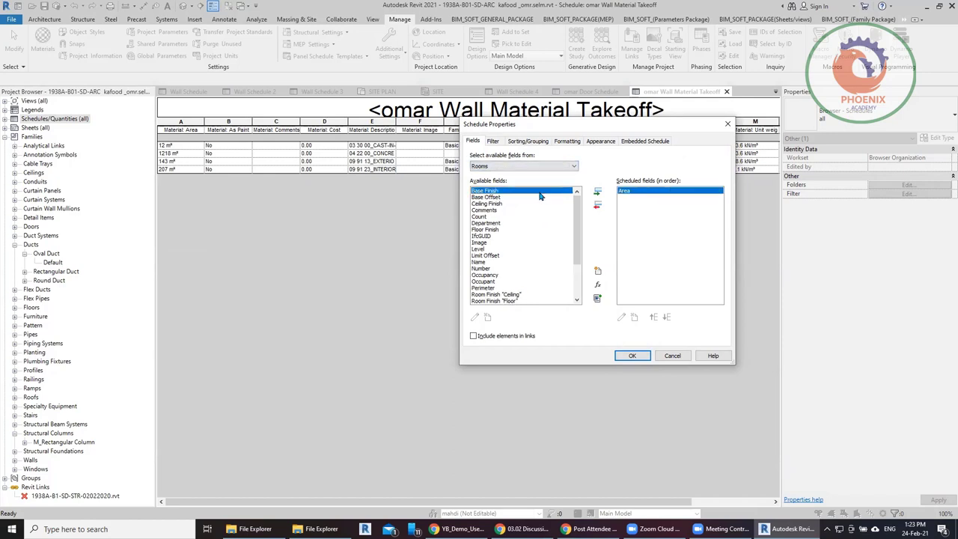
double_click(539, 192)
double_click(534, 192)
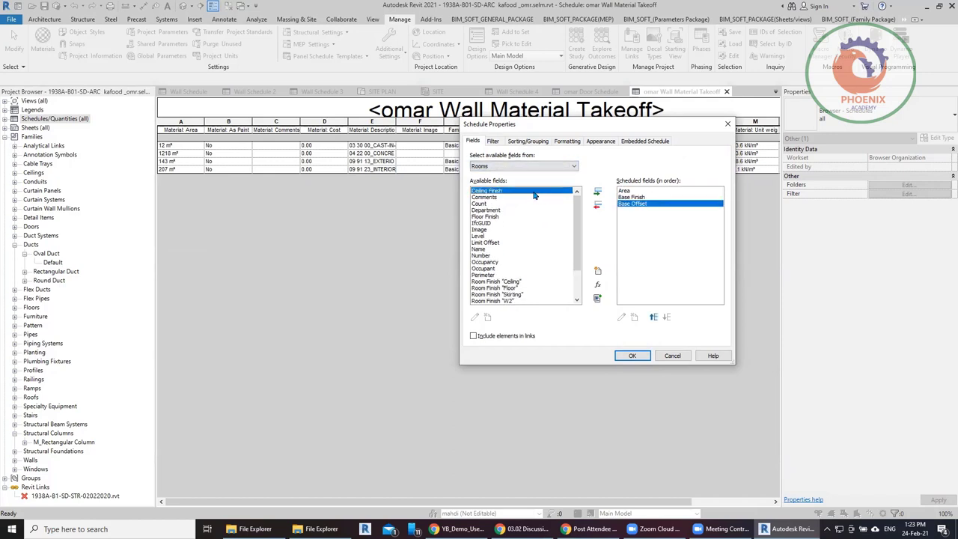
double_click(511, 193)
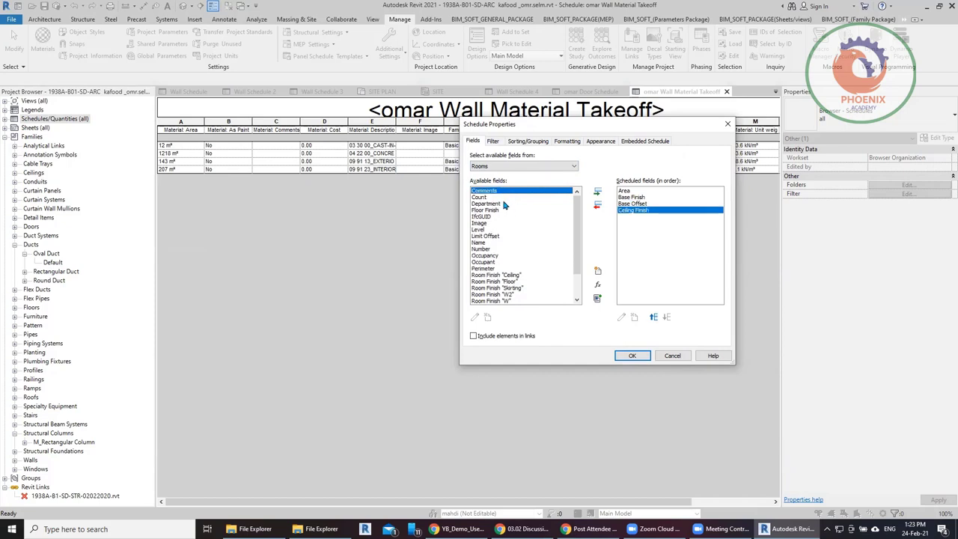
double_click(504, 198)
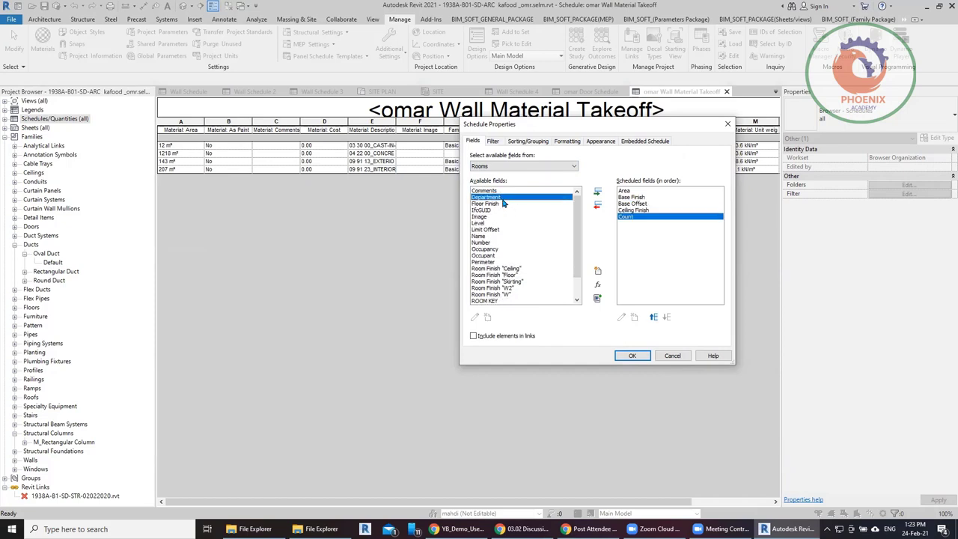
double_click(504, 198)
double_click(503, 199)
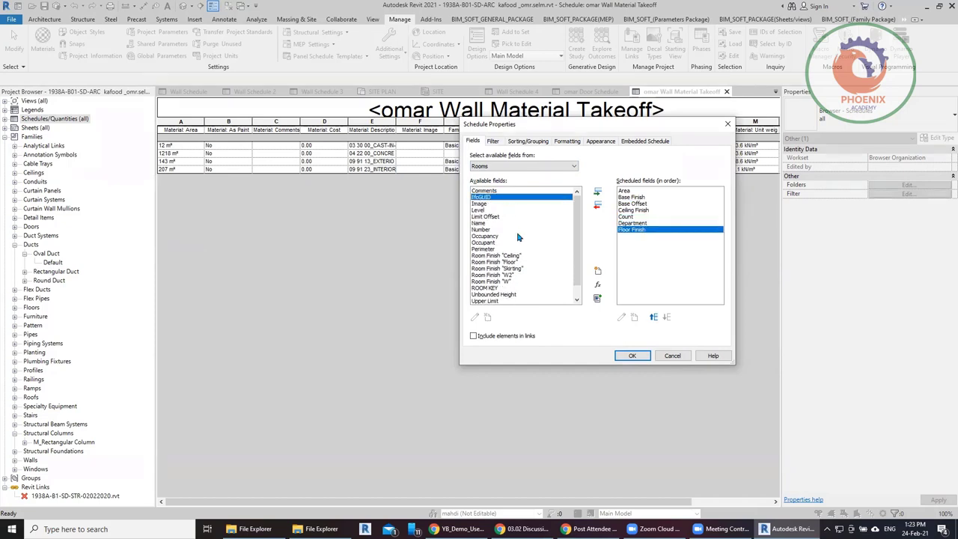
scroll(536, 269, down, 1)
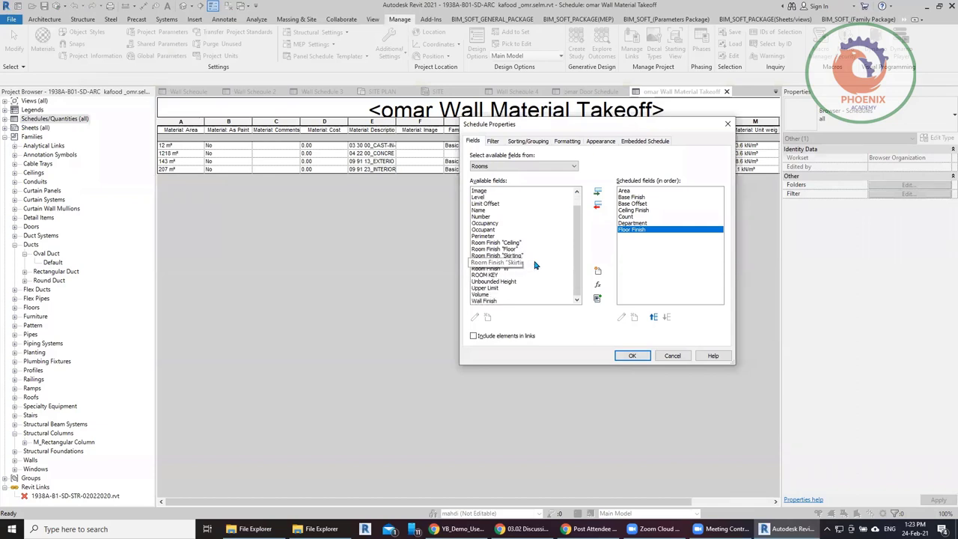
double_click(484, 295)
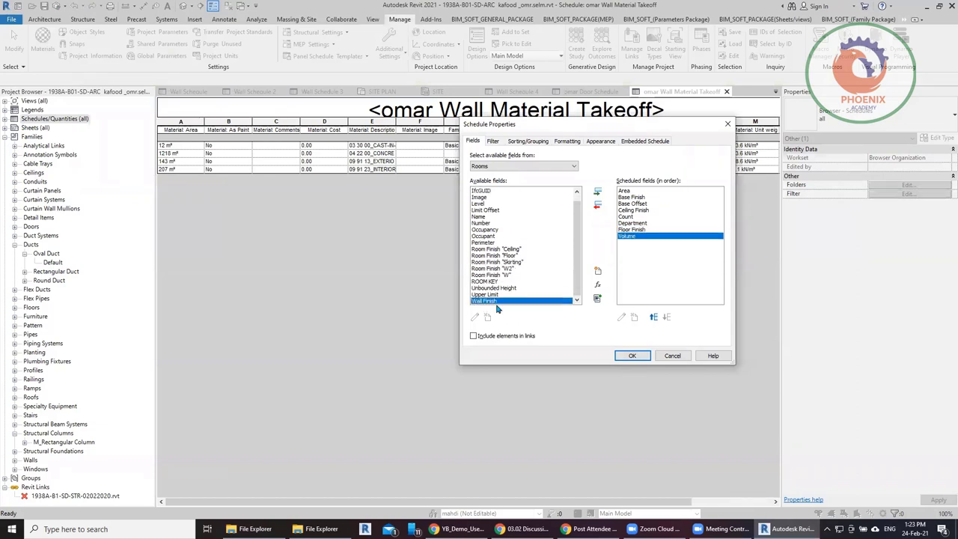
double_click(501, 301)
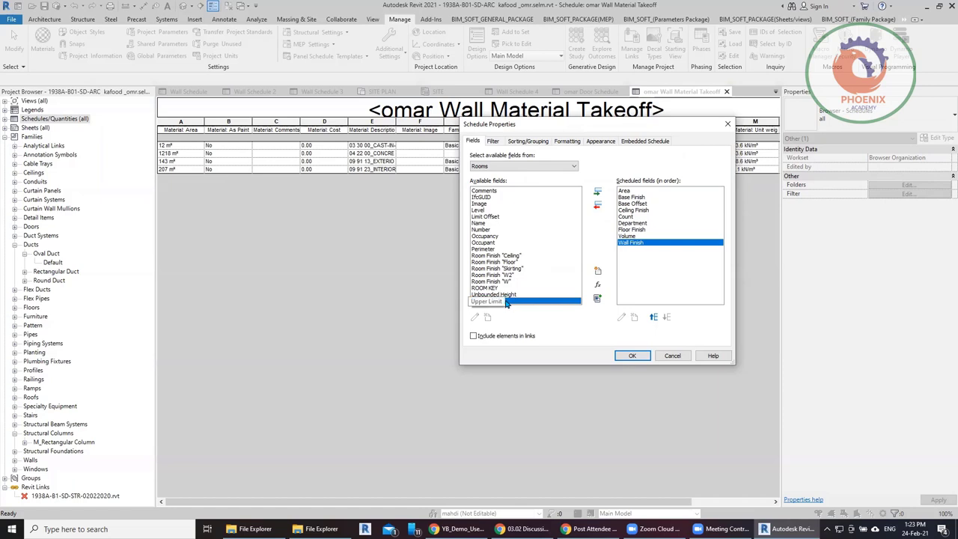
double_click(507, 302)
double_click(493, 224)
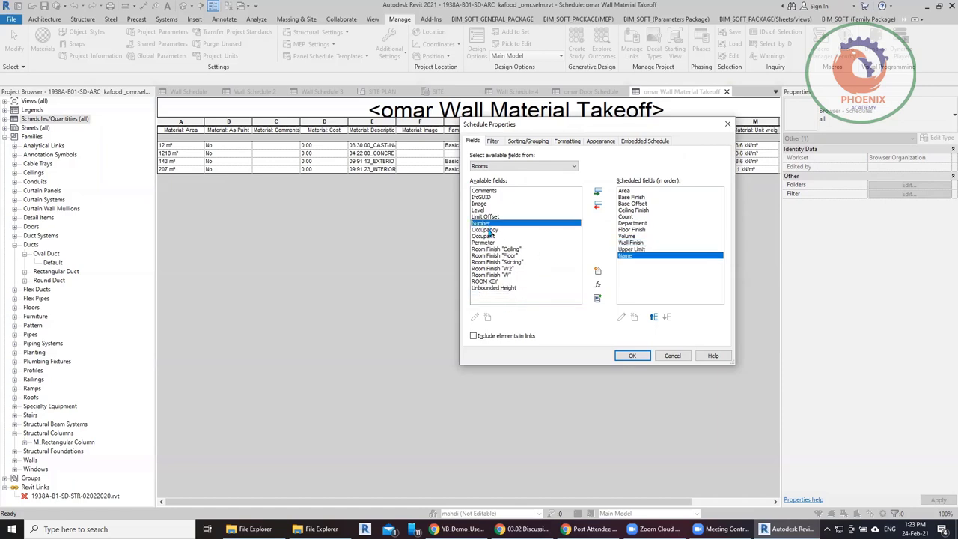
double_click(492, 224)
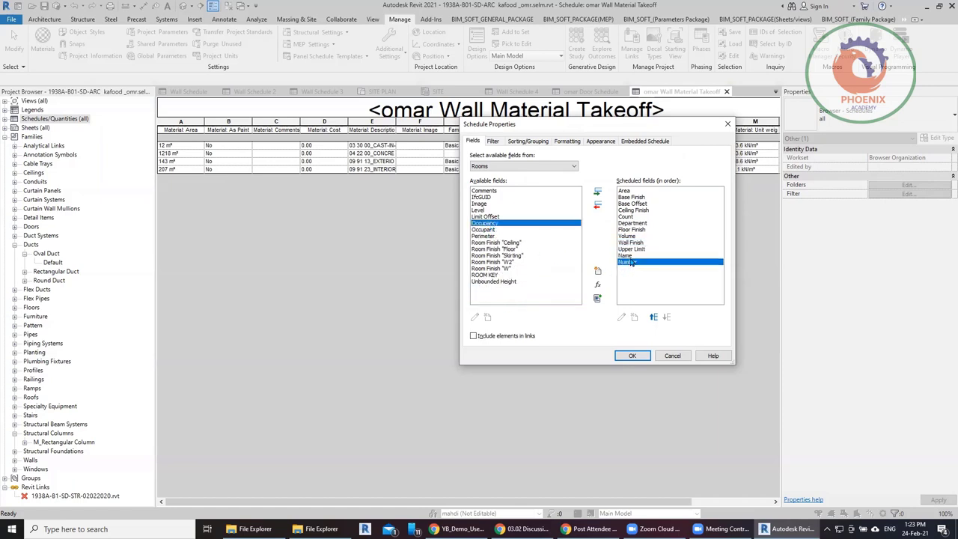
- Move Name and Number to the top of the scheduled field order
ctrl+click(629, 256)
click(655, 317)
click(655, 318)
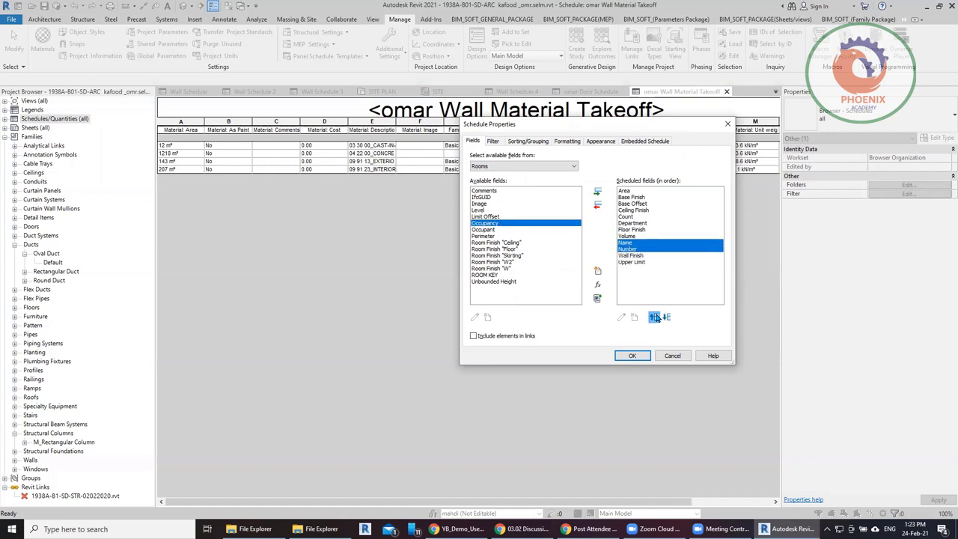
click(655, 317)
click(655, 317)
click(655, 318)
click(655, 318)
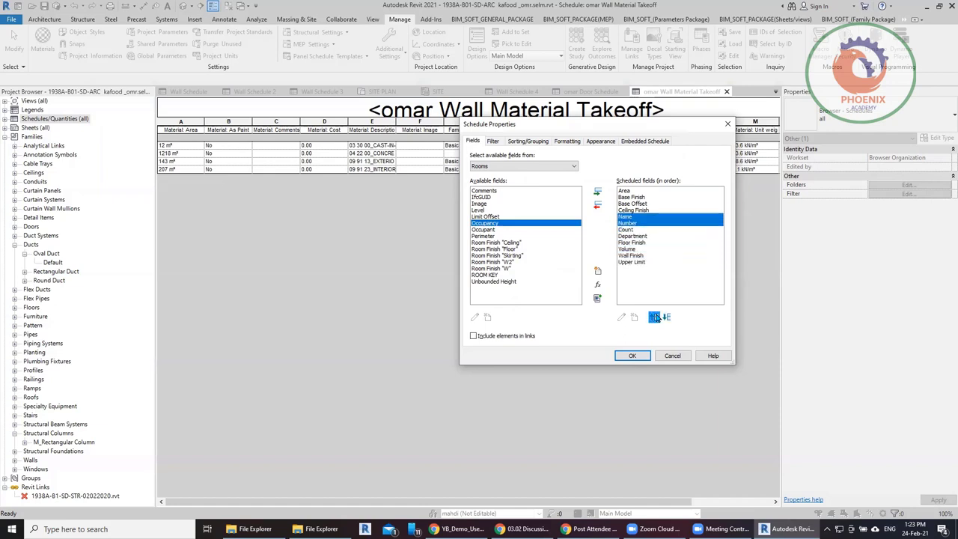
click(655, 317)
click(655, 318)
click(655, 317)
click(655, 317)
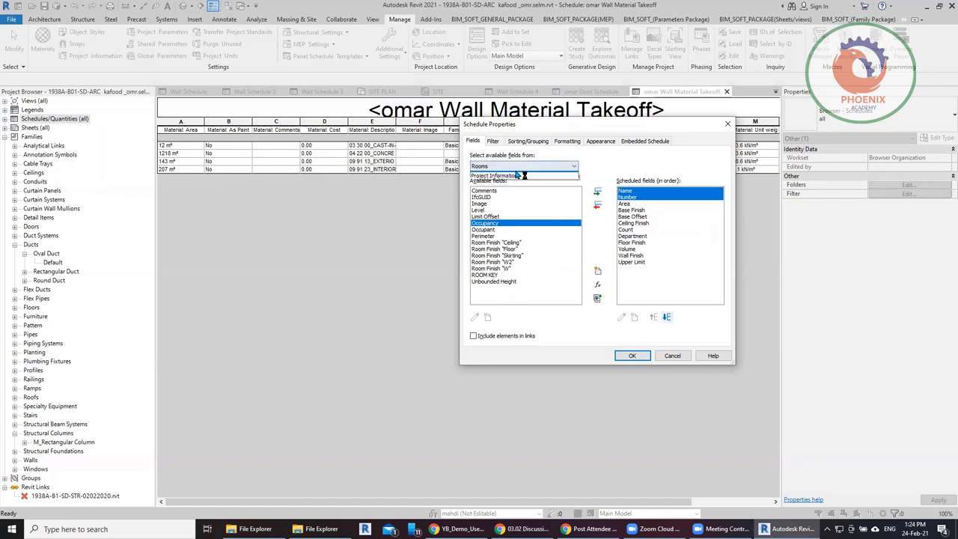
click(534, 169)
click(556, 301)
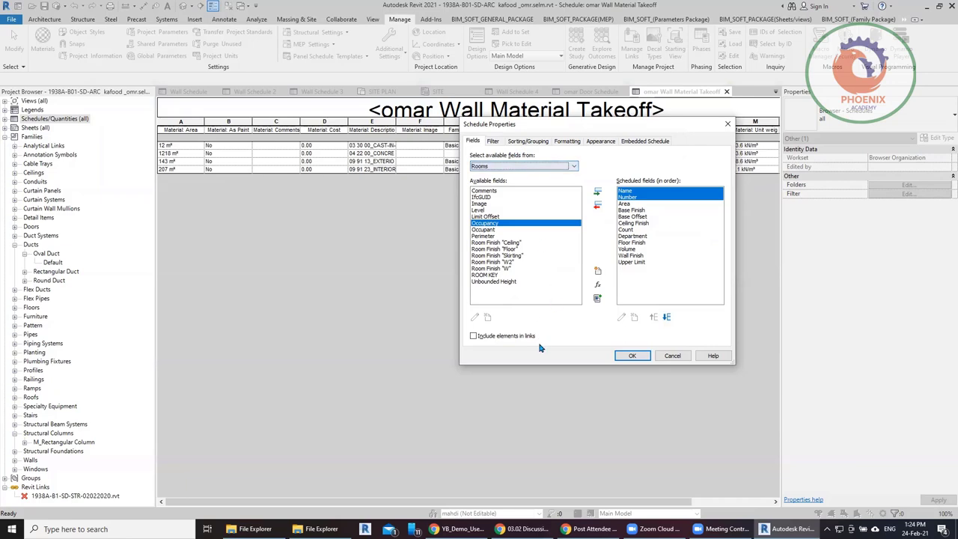
- Apply the new field order and view the updated room schedule
click(622, 357)
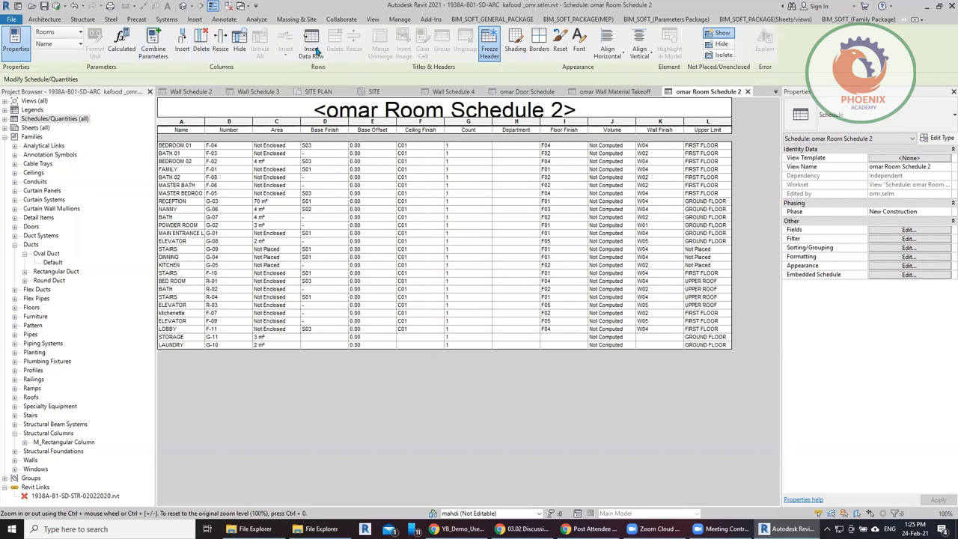
click(489, 52)
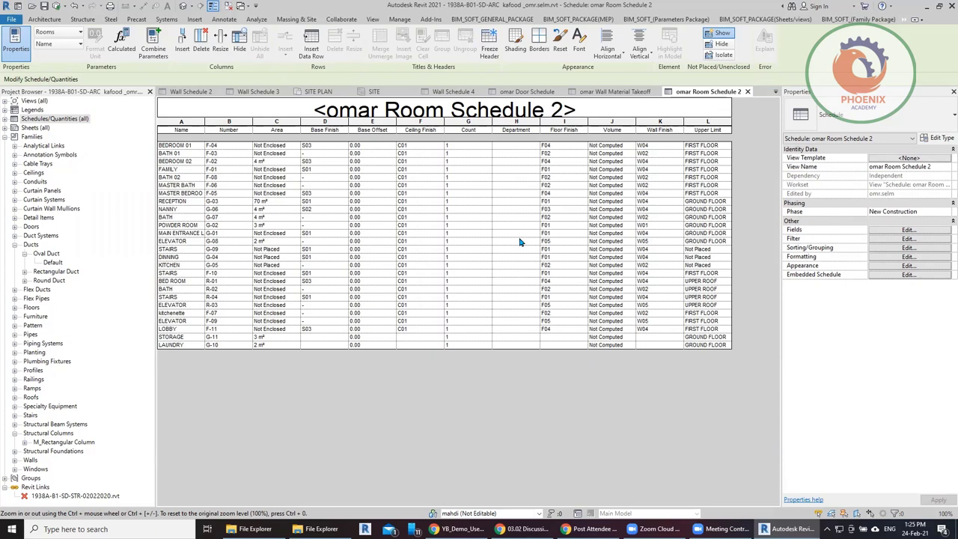
- Insert the Level field as a new column after Name
click(121, 42)
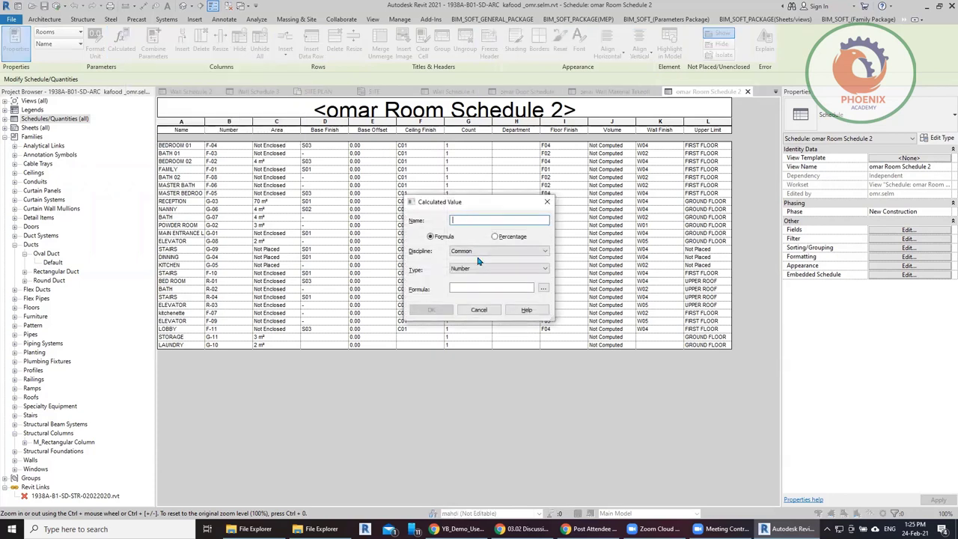
click(547, 201)
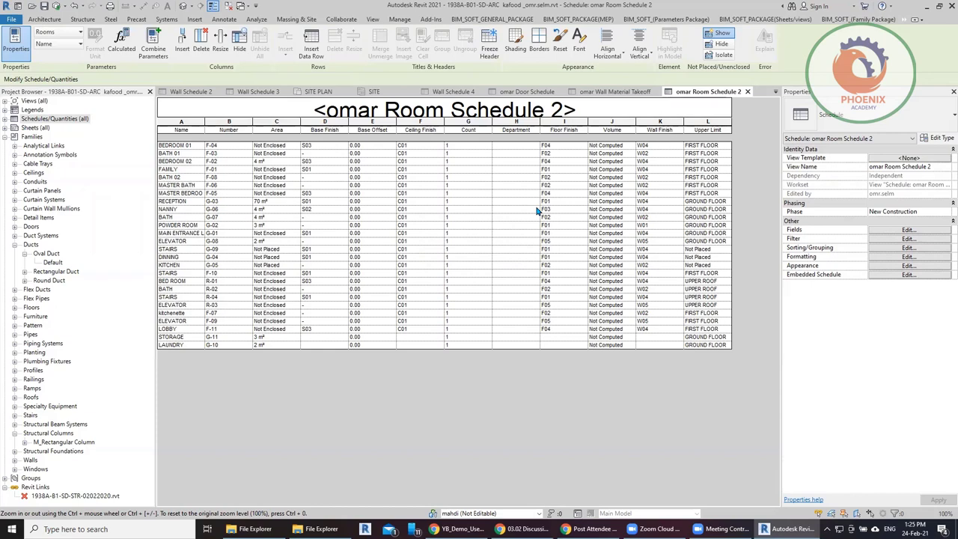
click(182, 45)
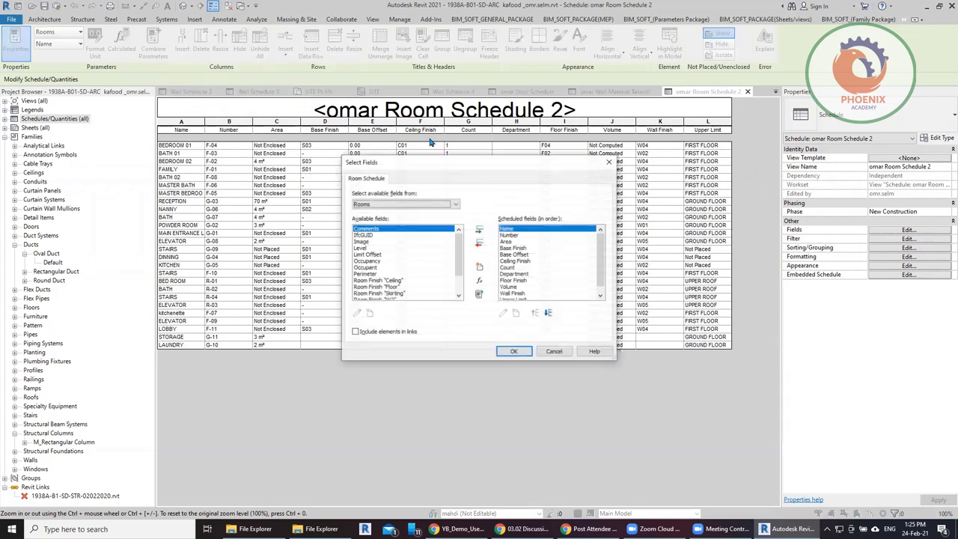
double_click(363, 248)
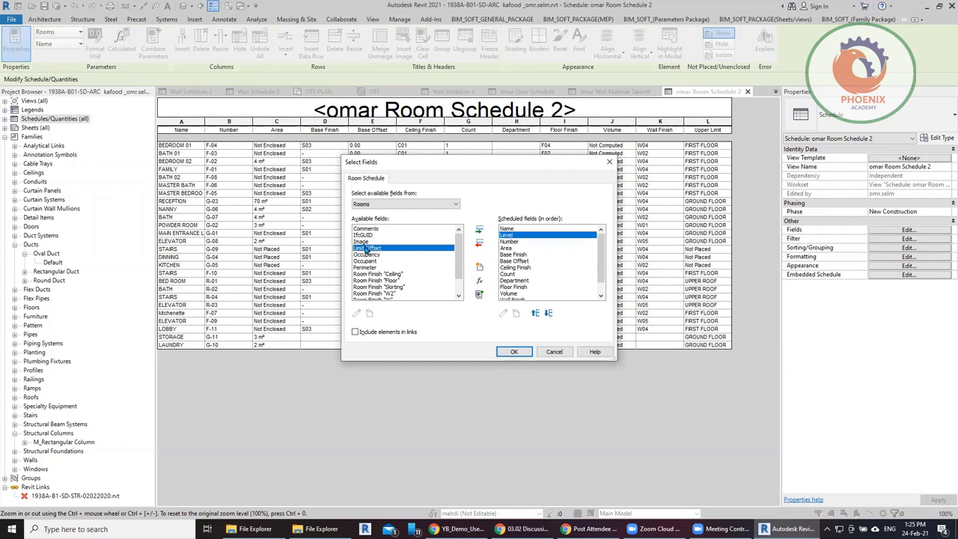
click(514, 353)
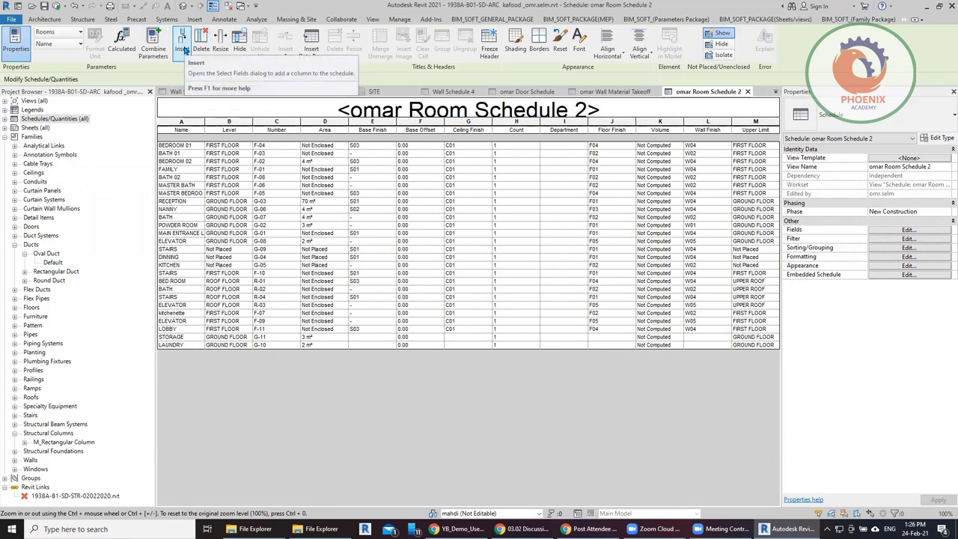
mouse_move(182, 41)
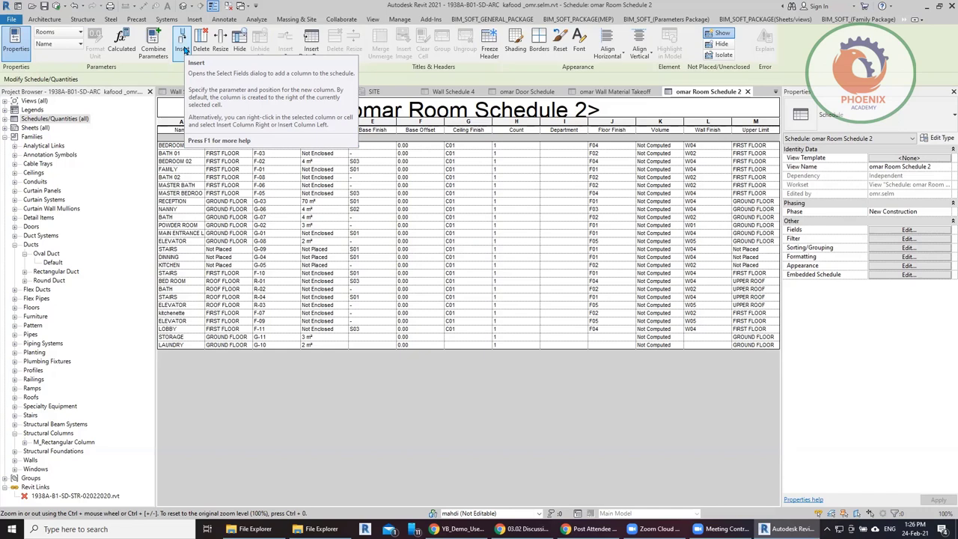
- Insert the Image and Limit Offset fields as columns after Name
click(185, 49)
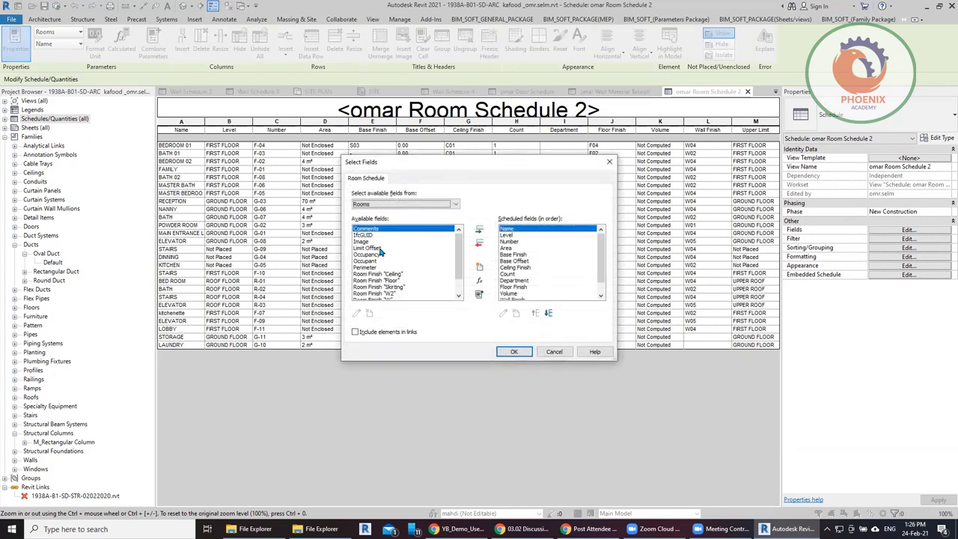
double_click(362, 241)
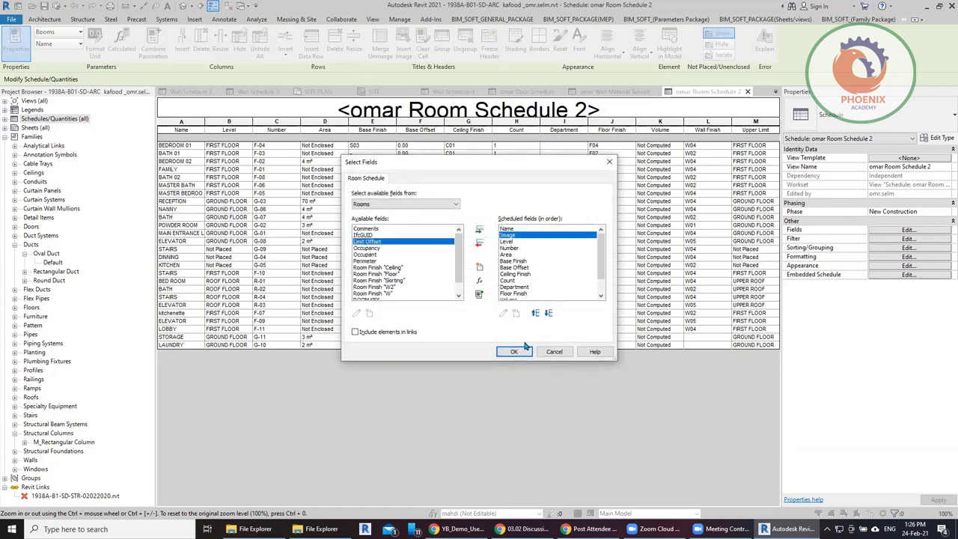
double_click(379, 242)
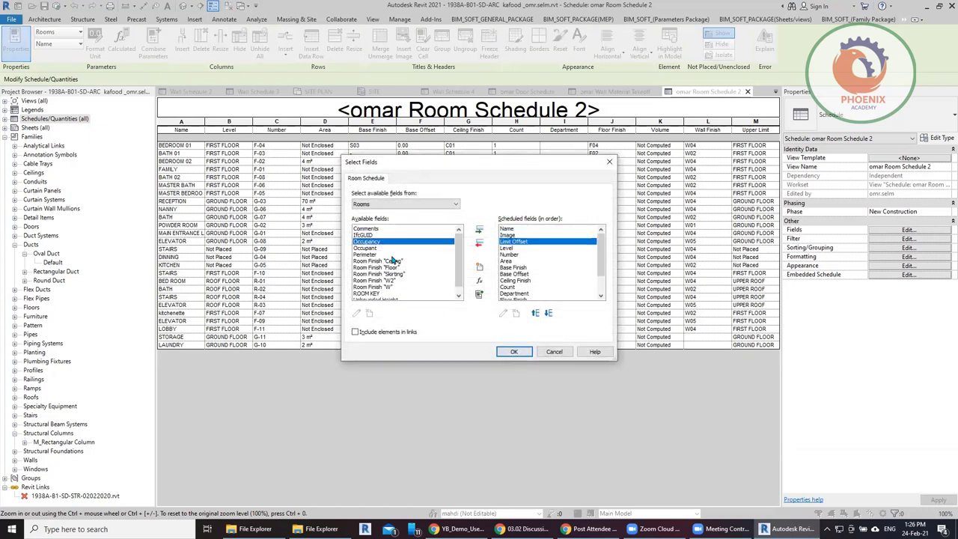
click(513, 351)
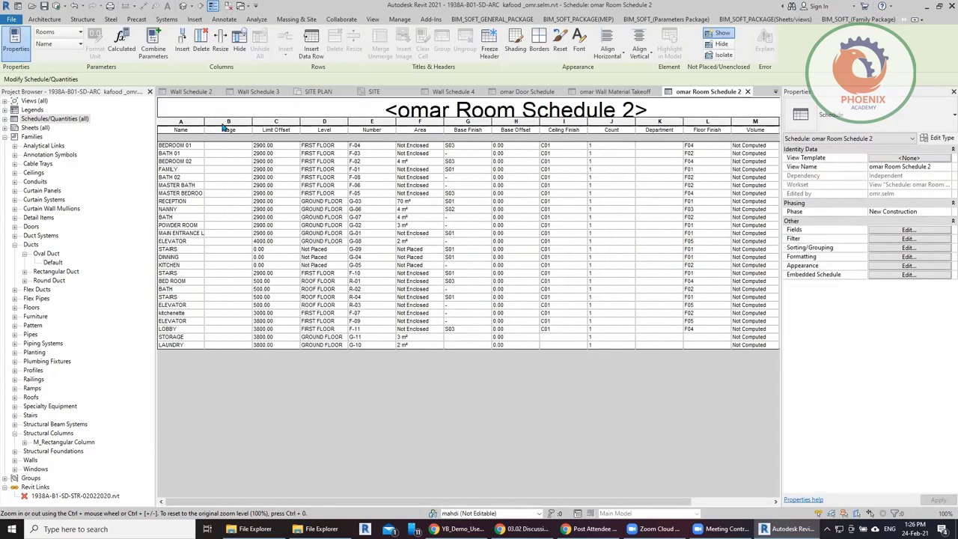
click(227, 126)
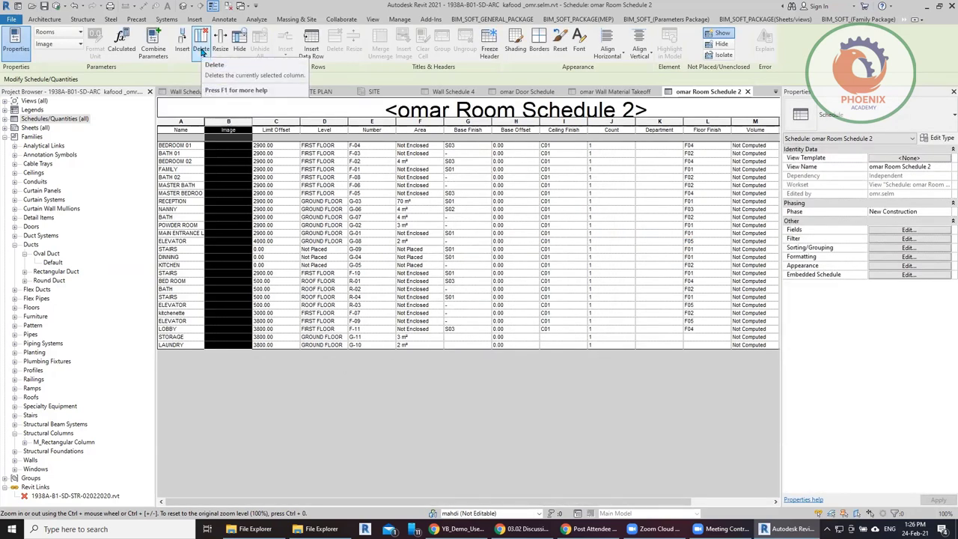
- Delete the Image column, resize Limit Offset to 40 mm, then hide and unhide all columns
click(202, 49)
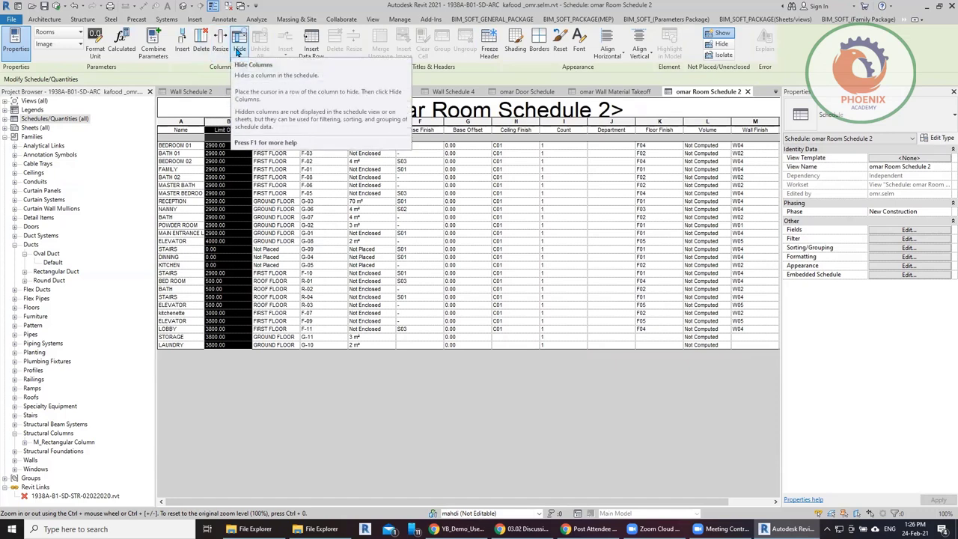
click(220, 47)
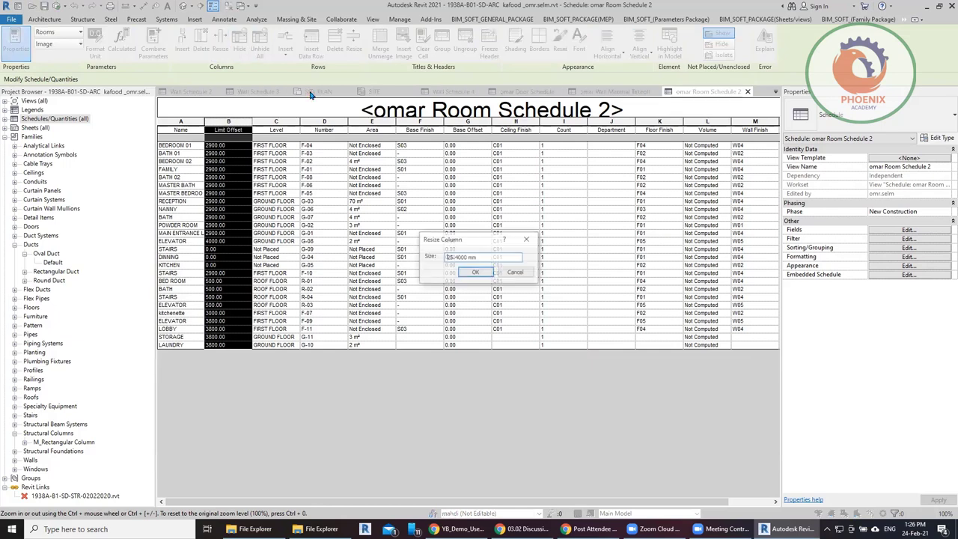
drag(490, 257, 404, 260)
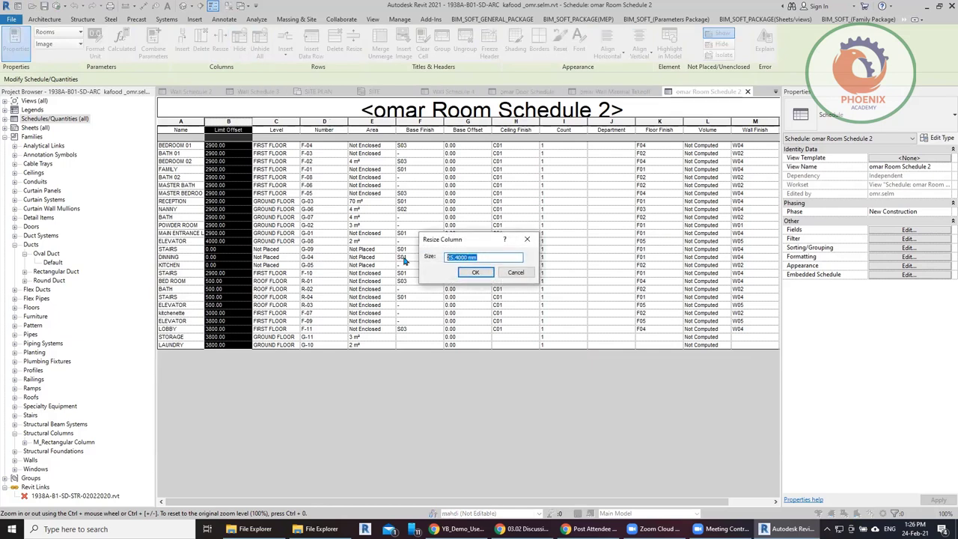
text(40)
click(476, 272)
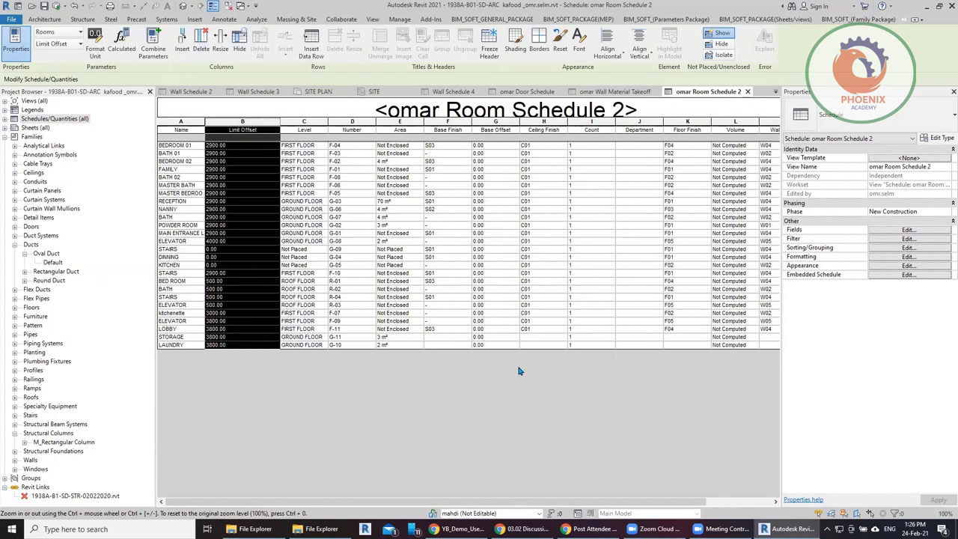
click(241, 53)
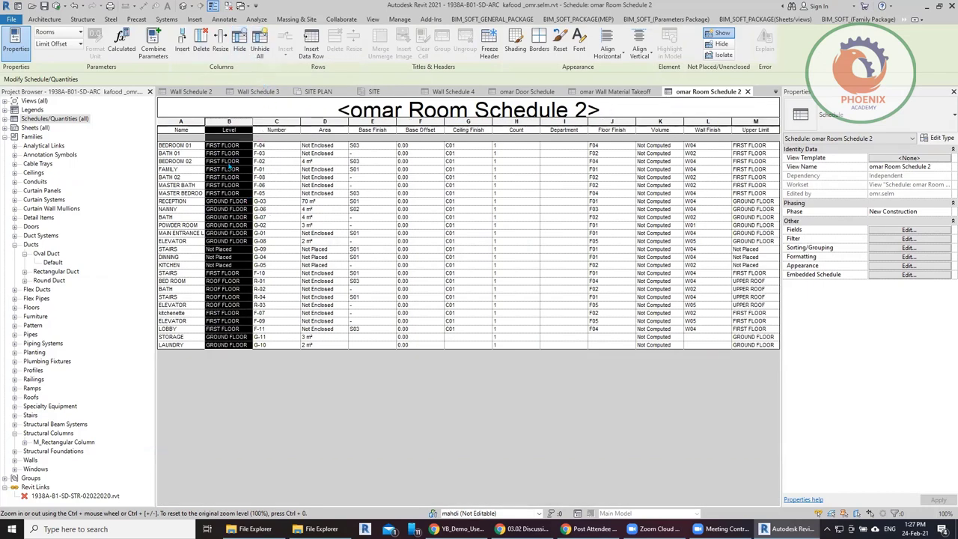
click(260, 42)
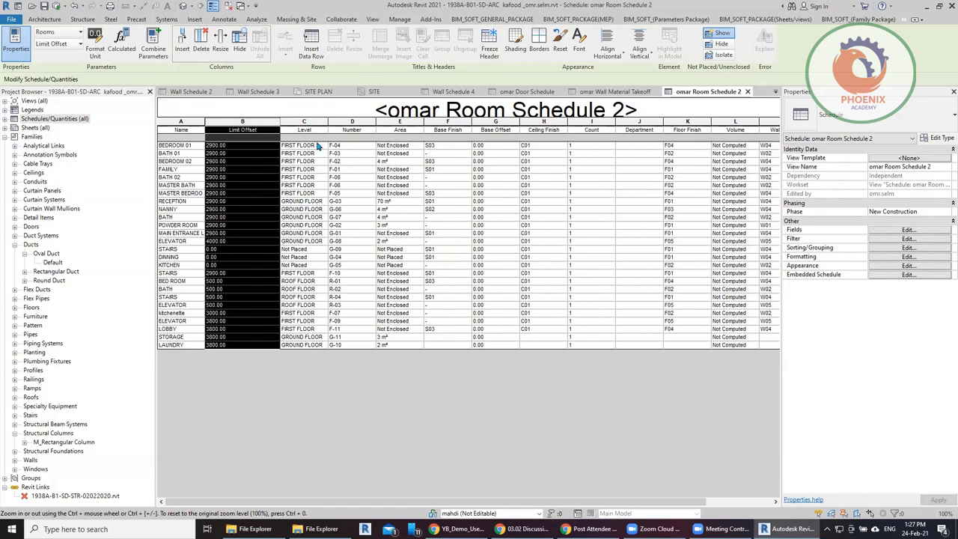
- Group the Base Finish and Base Offset headers and label the new group header 'finish'
click(449, 132)
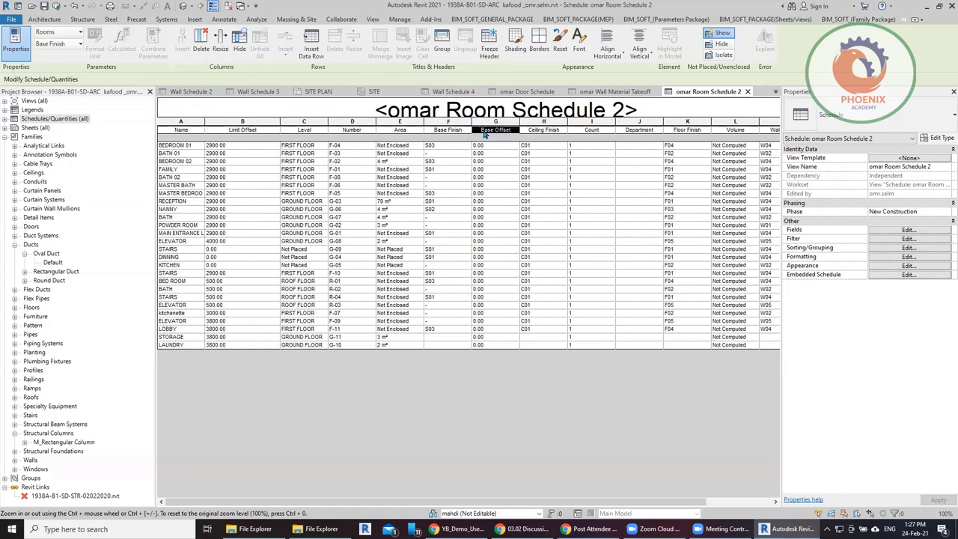
click(449, 130)
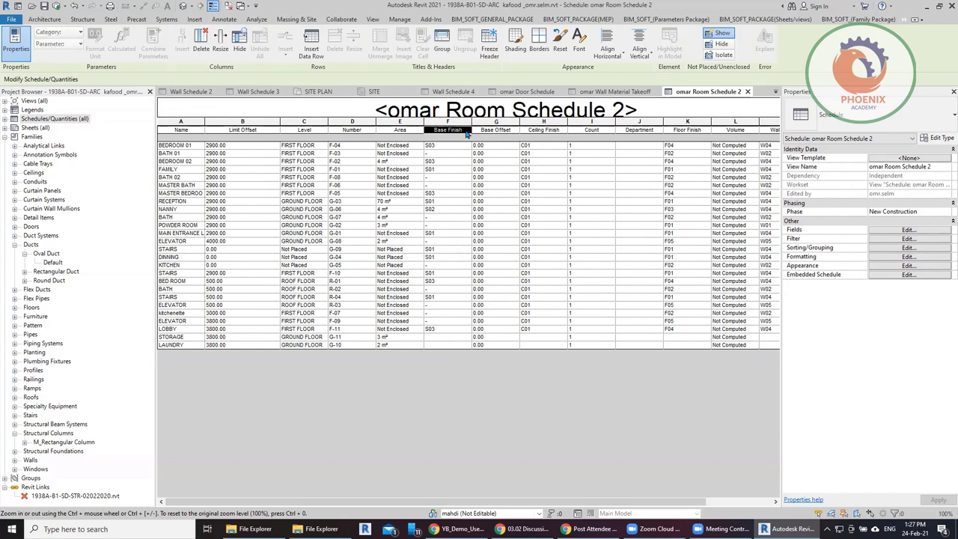
click(444, 51)
click(493, 135)
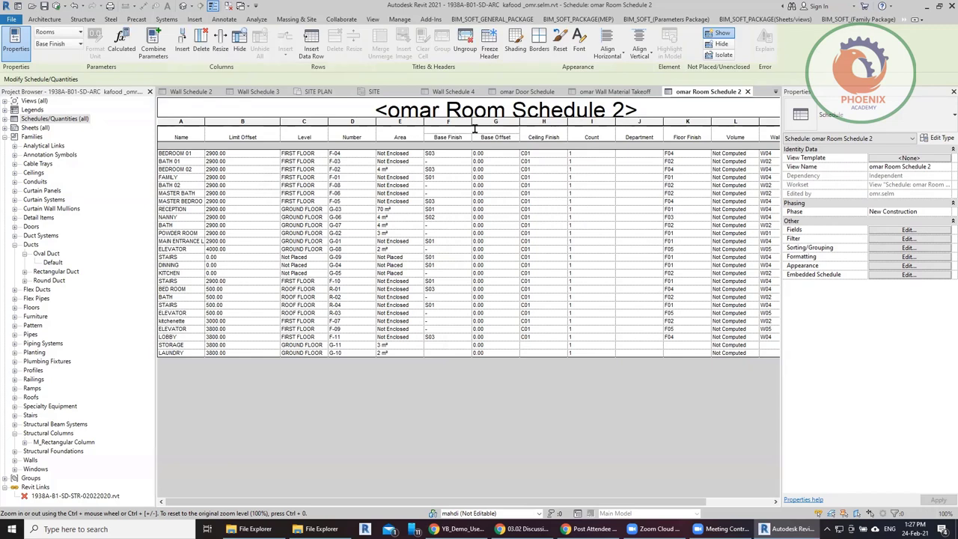
click(473, 129)
text(finish)
click(508, 181)
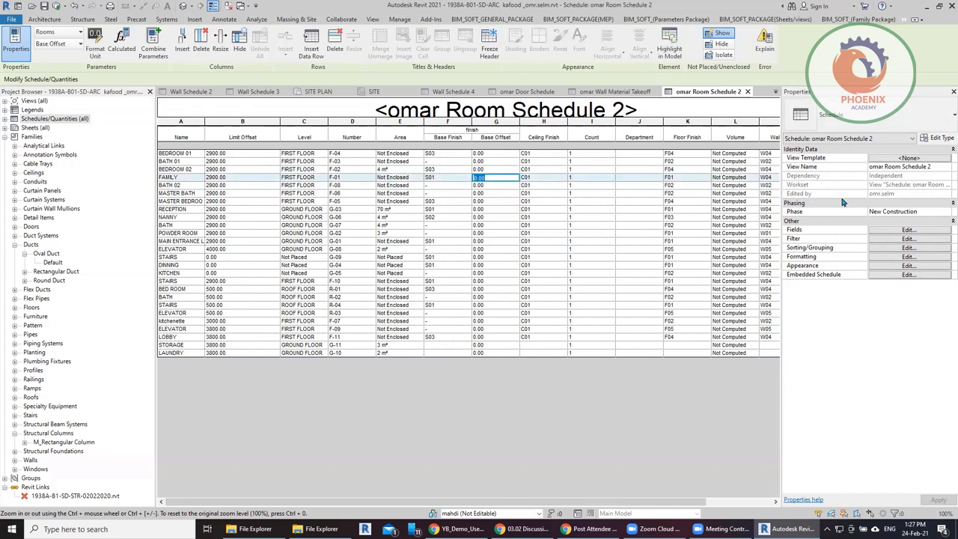
click(687, 123)
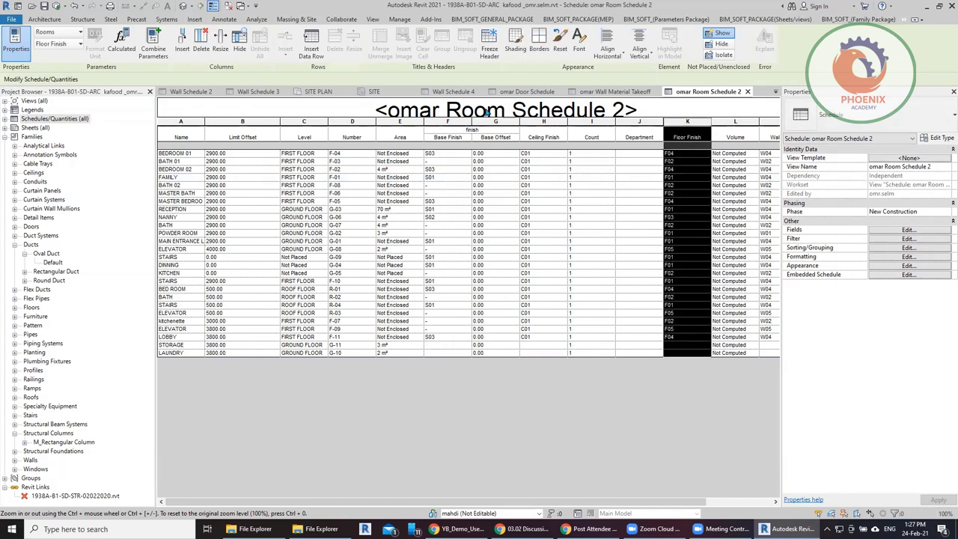
click(908, 231)
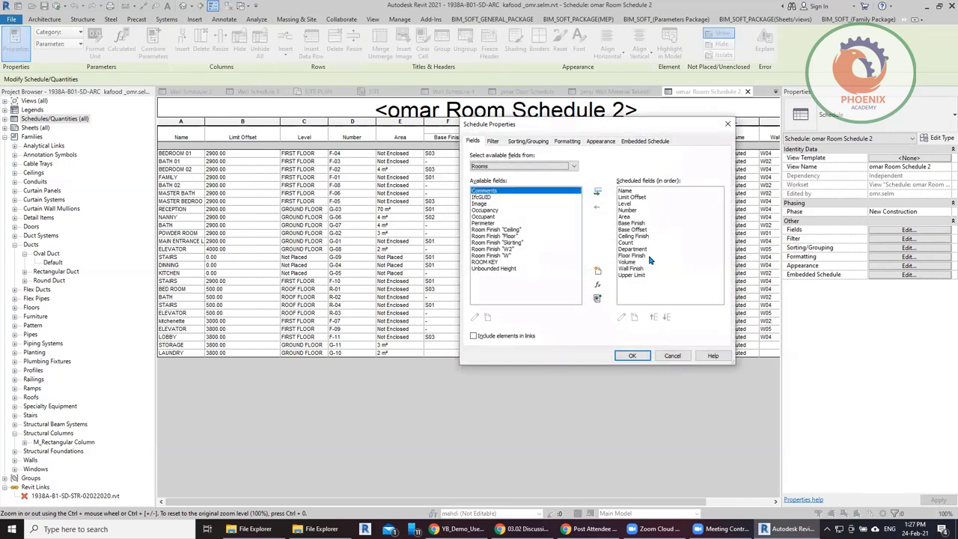
- Move Ceiling Finish up one place and Wall Finish up above Base Offset
click(640, 223)
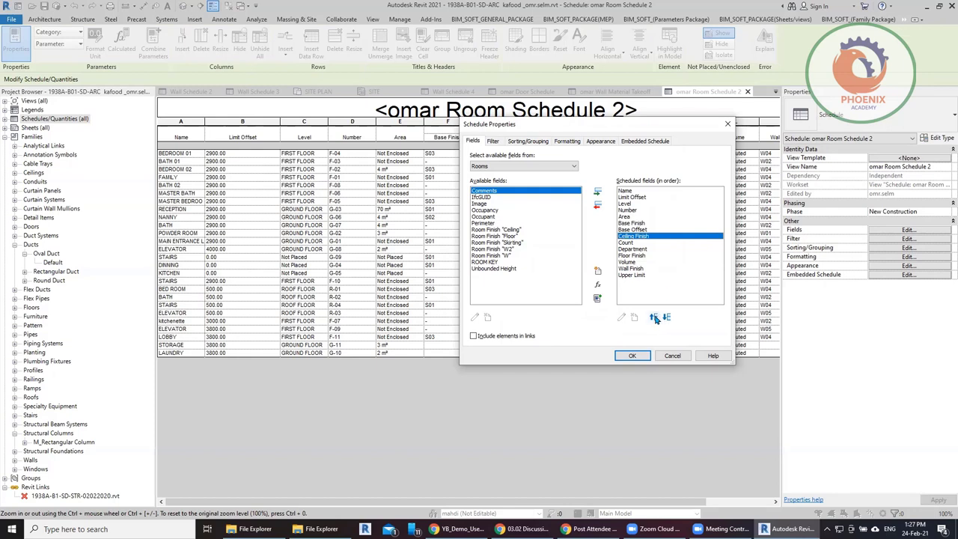
click(654, 317)
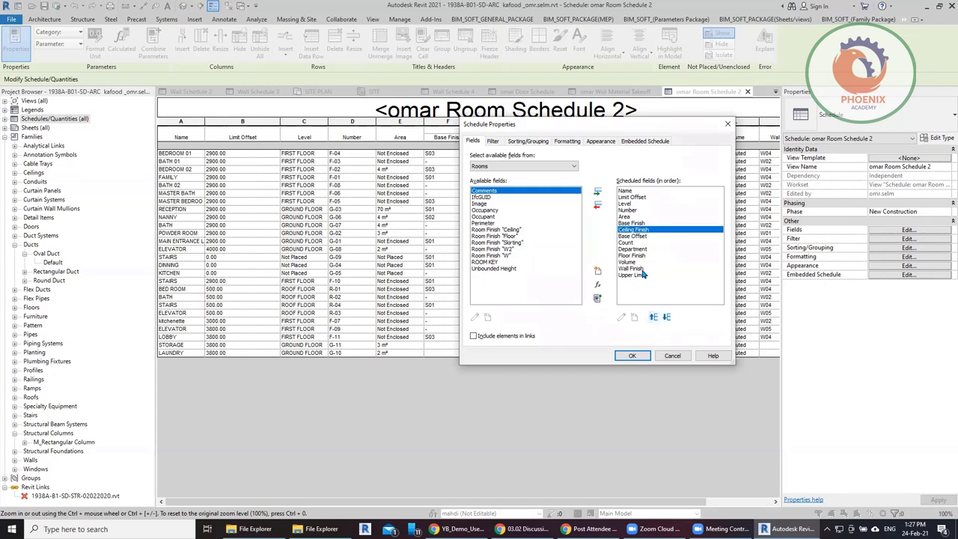
click(637, 268)
click(654, 318)
click(654, 317)
click(654, 317)
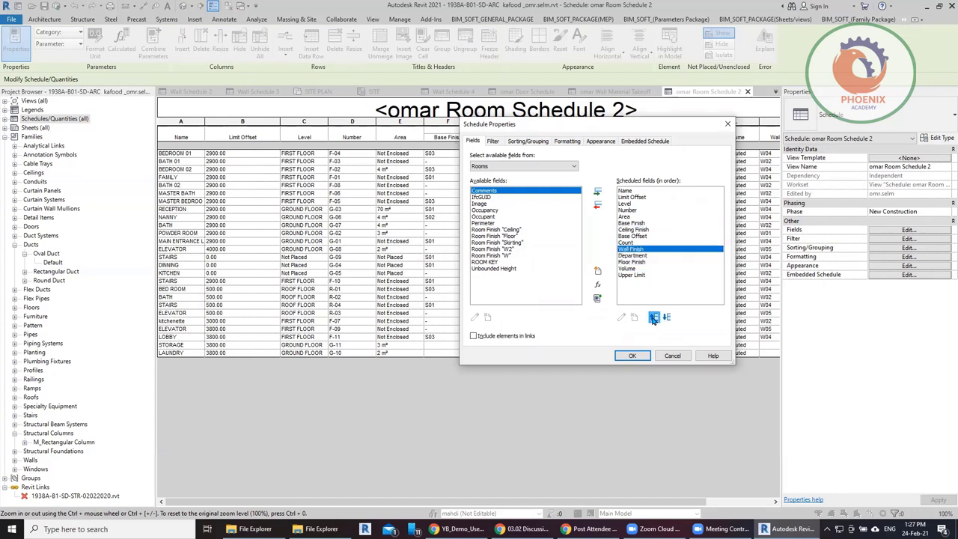
click(654, 318)
click(654, 317)
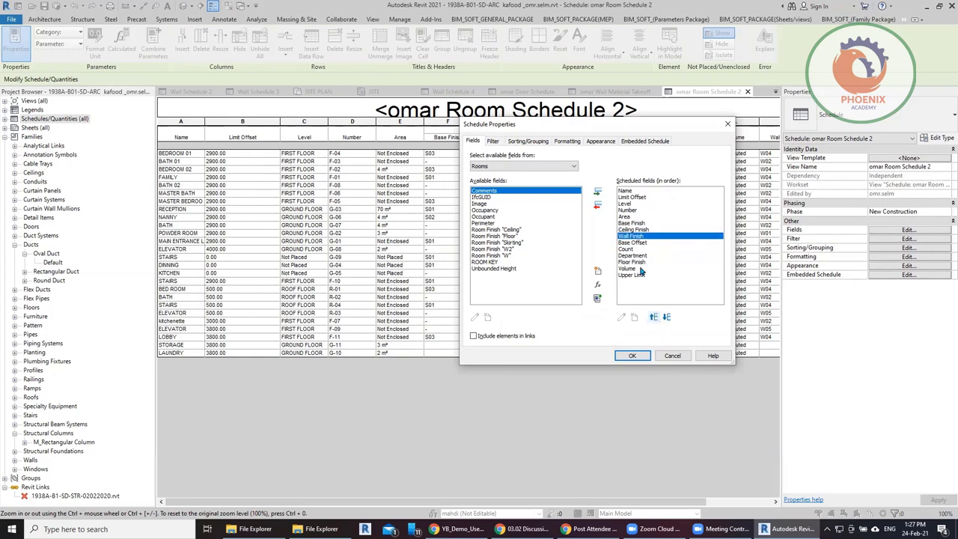
- Move Floor Finish up to just below Wall Finish and apply the new field order
click(635, 262)
click(654, 317)
click(655, 317)
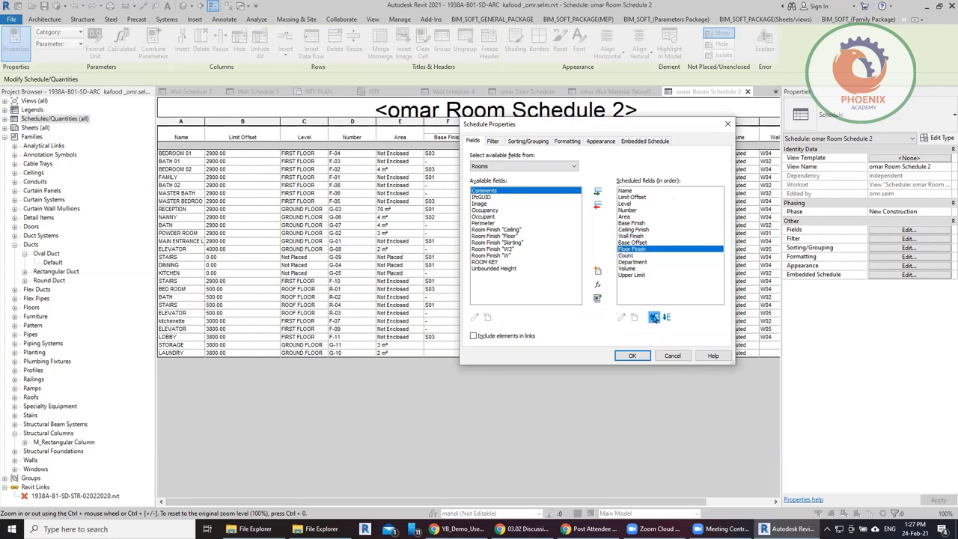
click(654, 317)
click(648, 357)
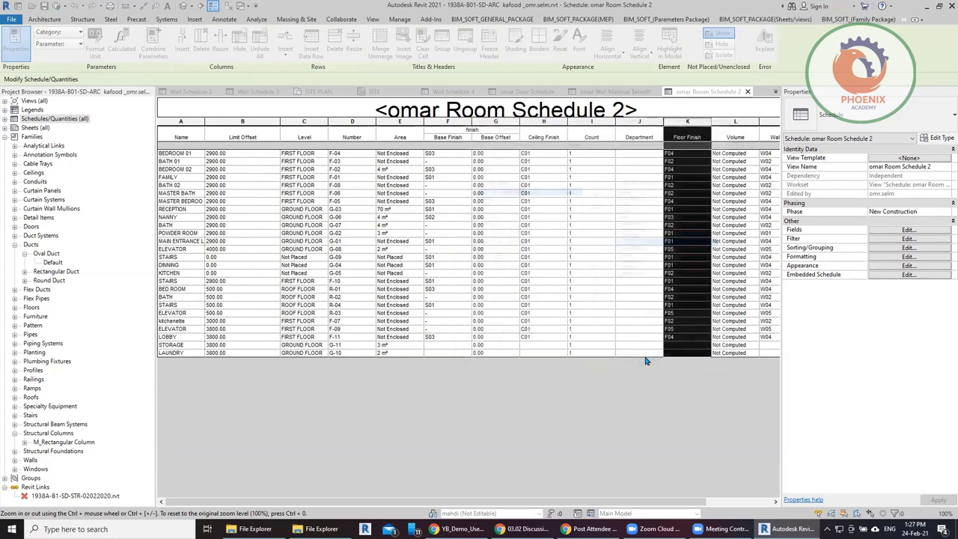
- Ungroup the old finish header, then group Base through Floor Finish under a new 'finish' header
click(454, 136)
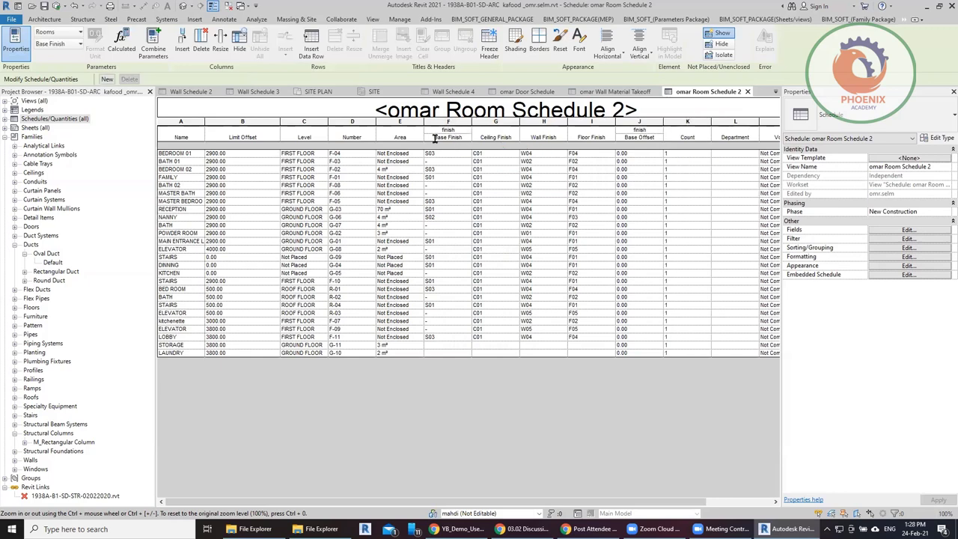
click(453, 130)
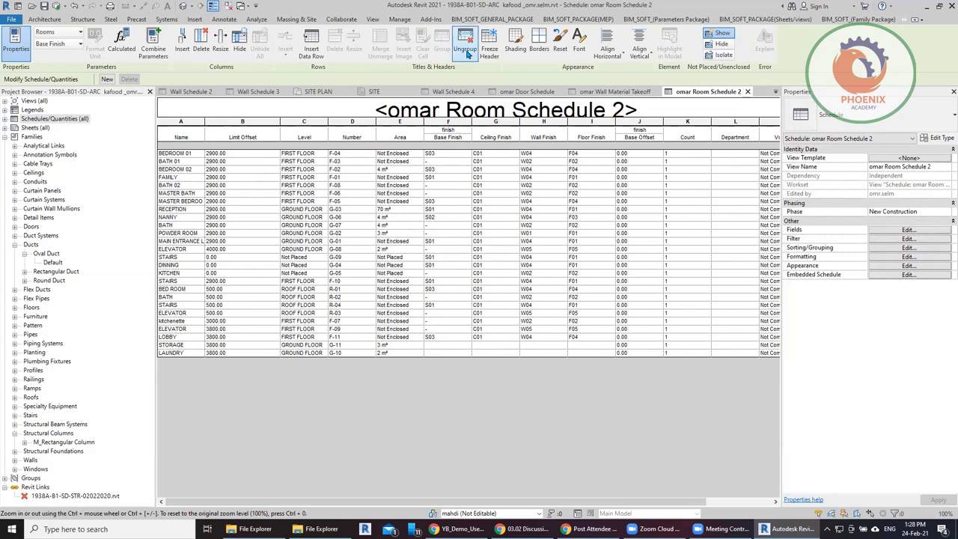
click(465, 41)
drag(450, 138, 591, 138)
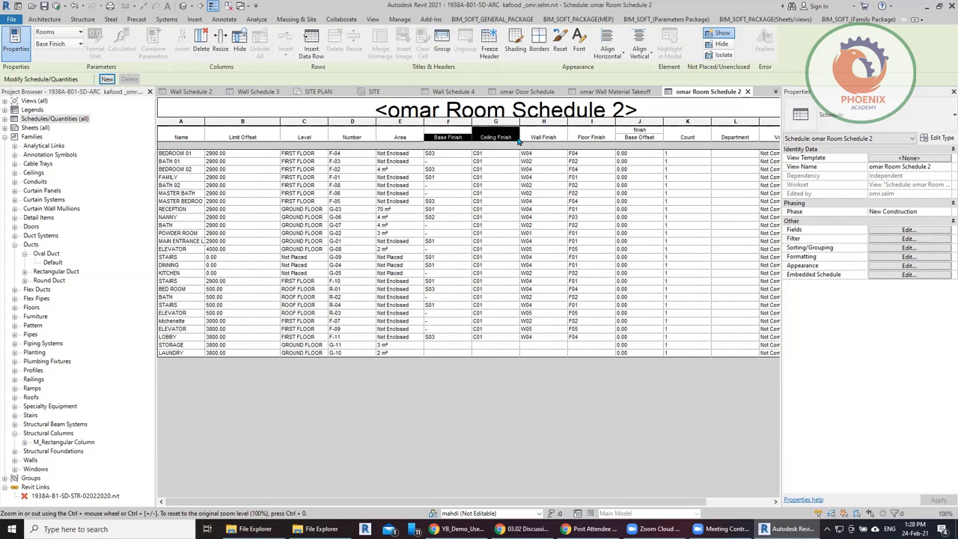
click(442, 41)
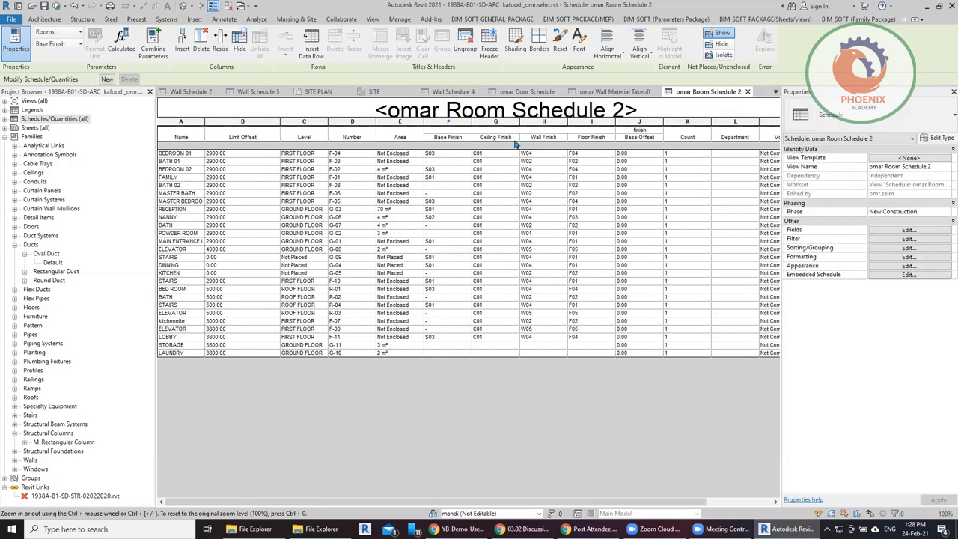
text(fini)
text(sh)
- Create a new sheet ARC-104 using the THE_A1 titleblock
click(41, 129)
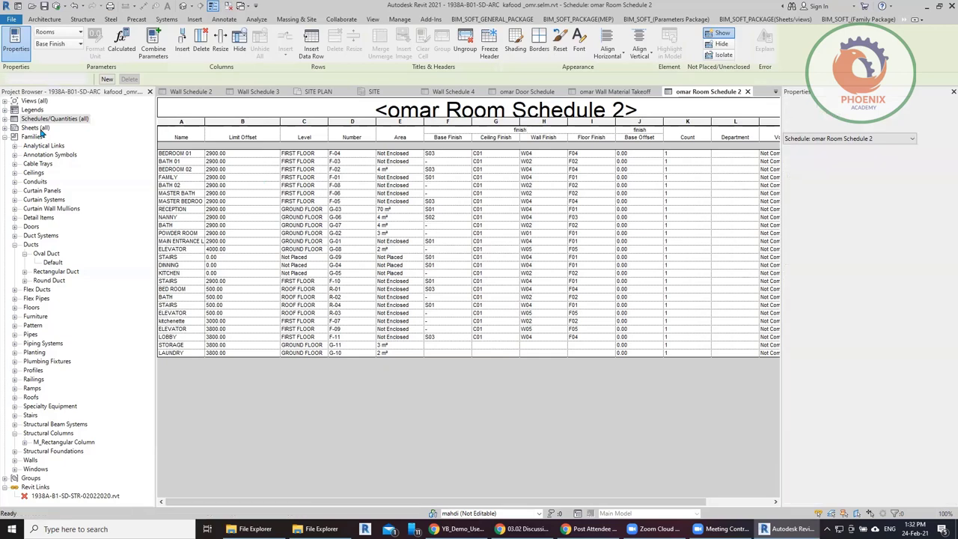
right_click(44, 131)
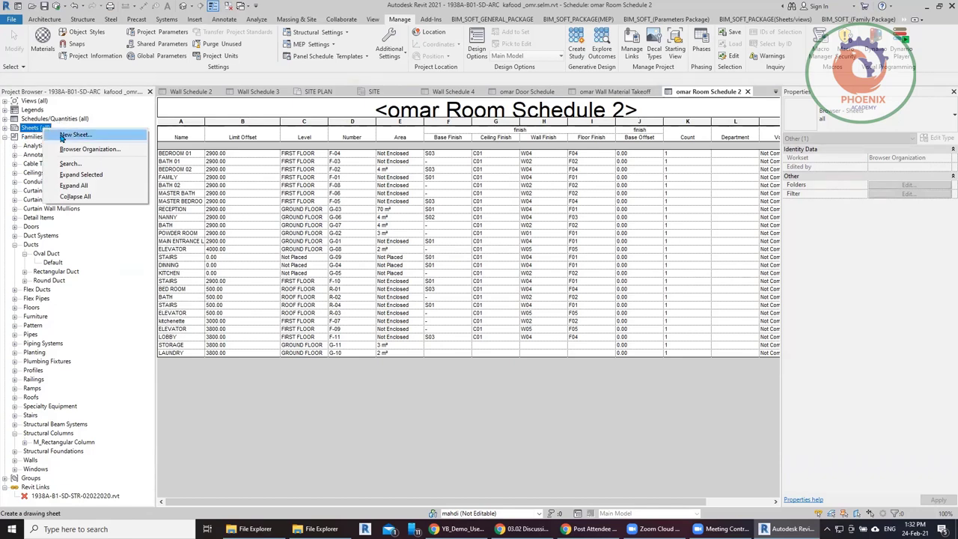
click(62, 136)
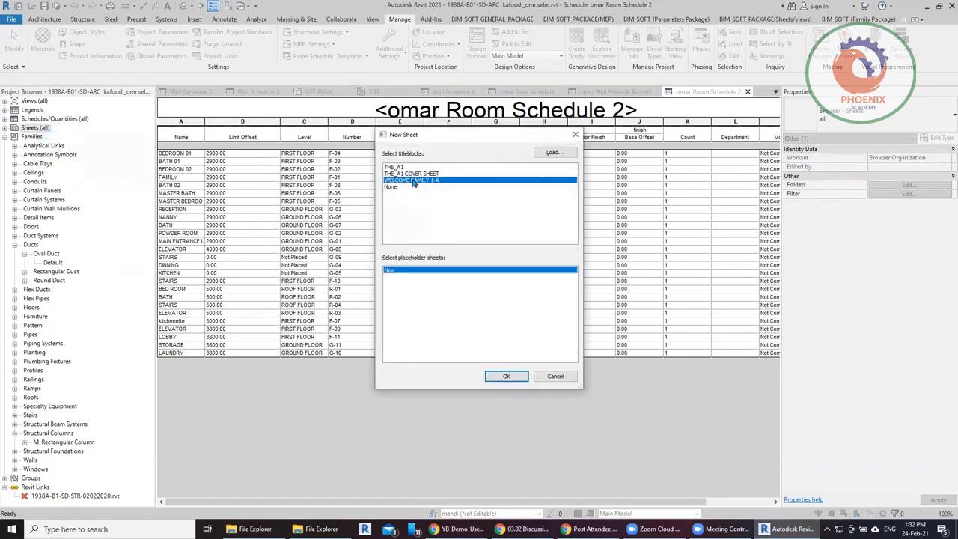
click(408, 167)
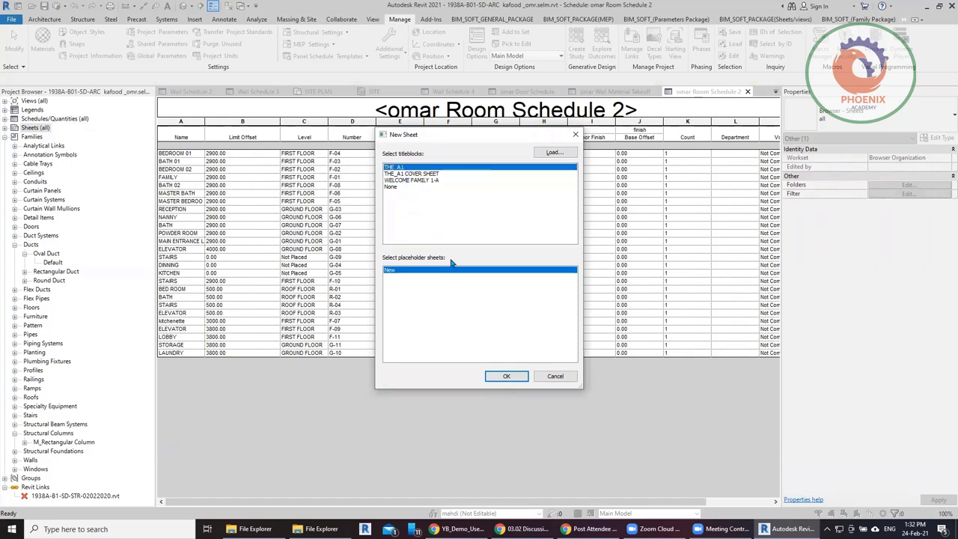
click(496, 377)
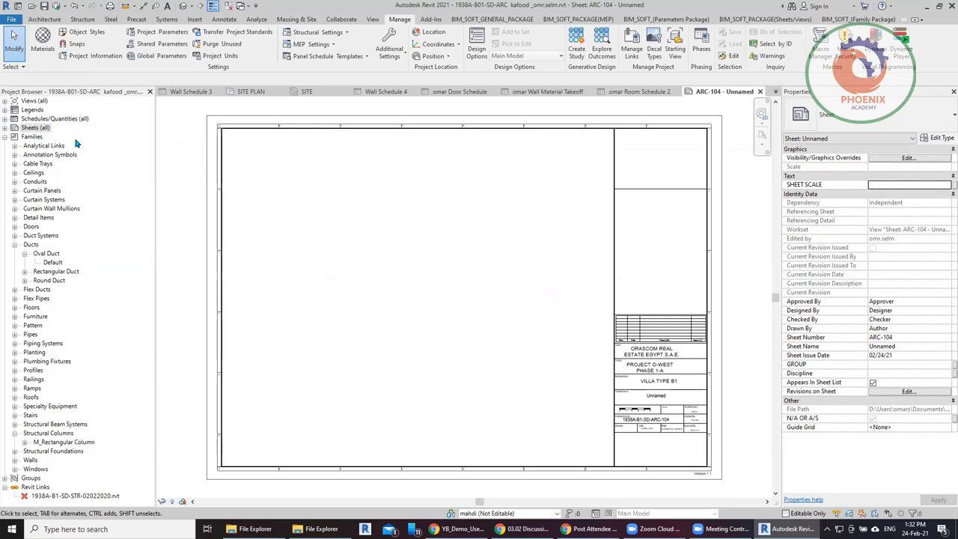
- Expand Schedules/Quantities and pick Wall Schedule to place on the sheet
click(43, 119)
click(5, 119)
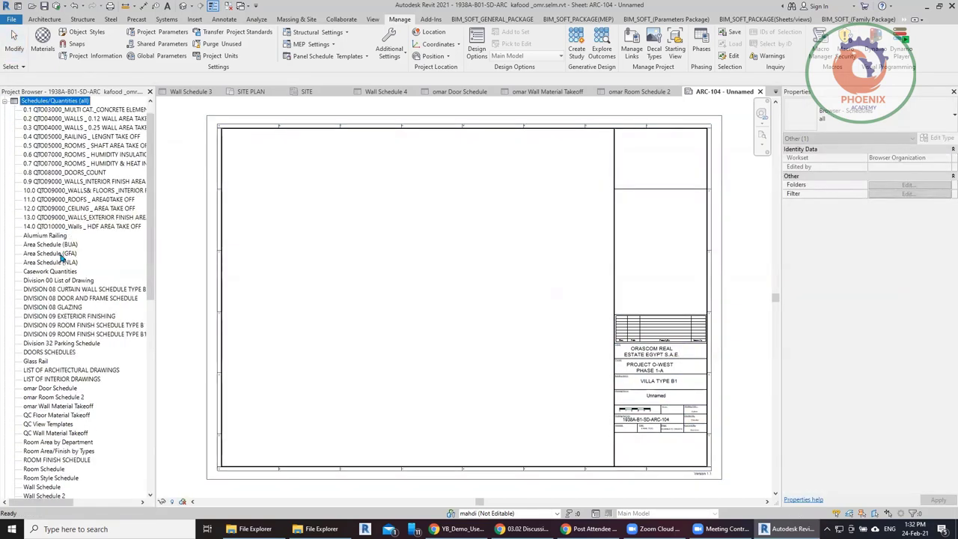
click(49, 398)
scroll(66, 428, down, 2)
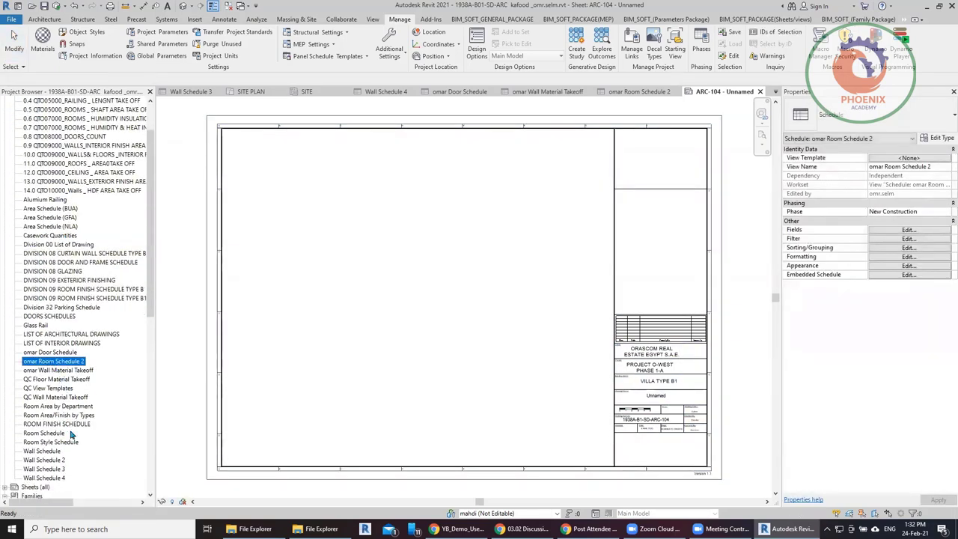
scroll(71, 435, down, 3)
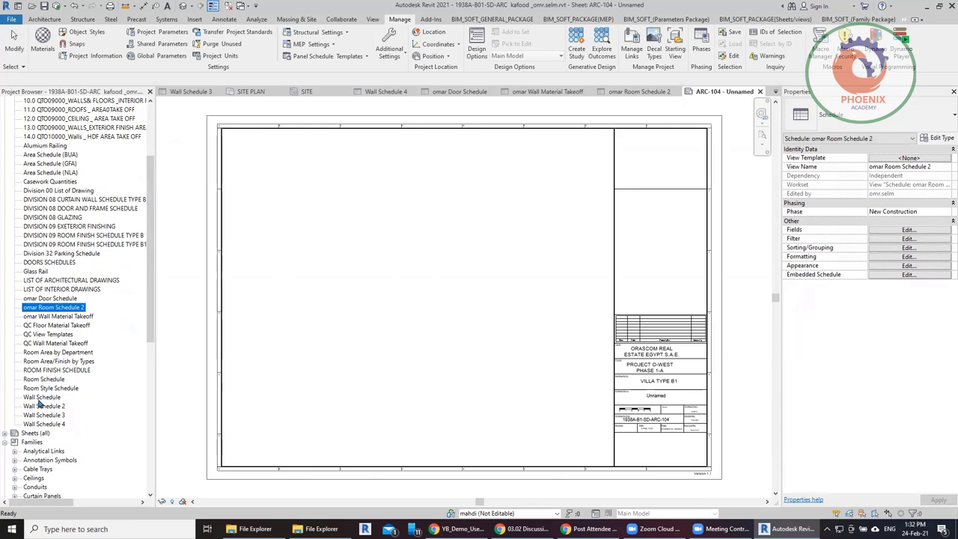
scroll(40, 404, up, 5)
scroll(65, 405, down, 3)
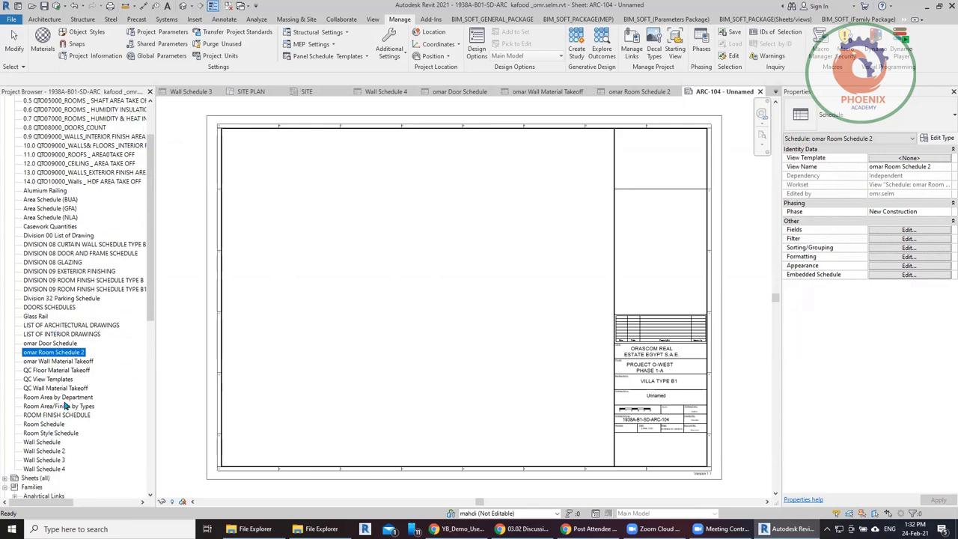
scroll(66, 406, down, 3)
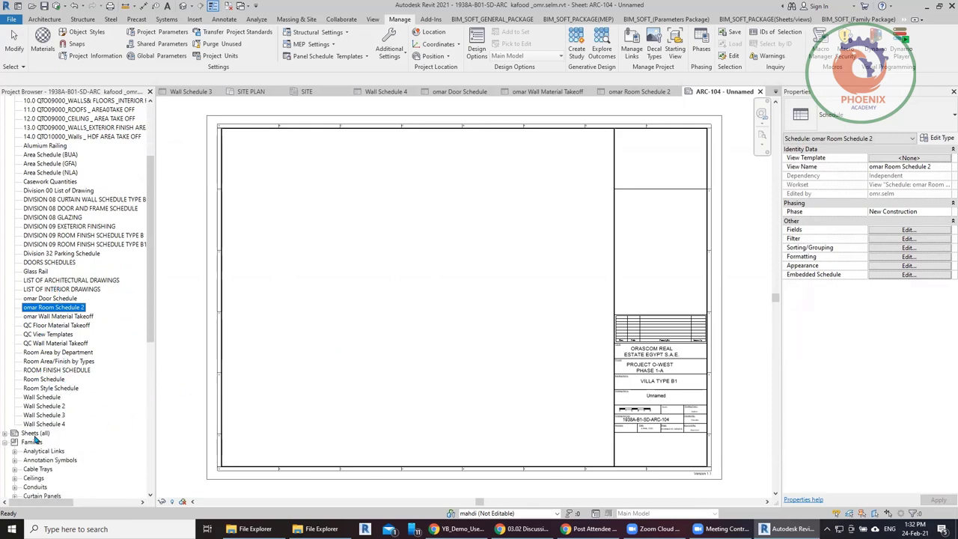
click(44, 397)
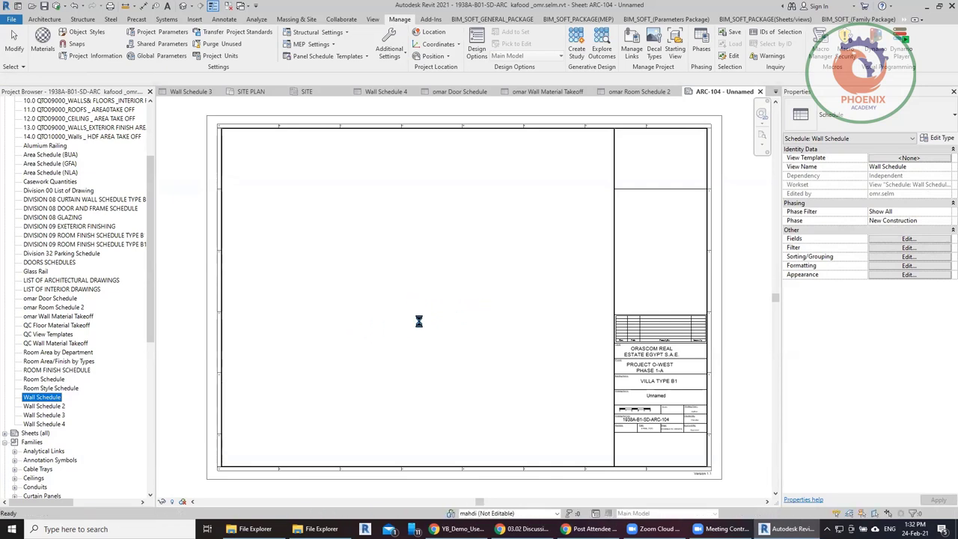
scroll(346, 355, down, 3)
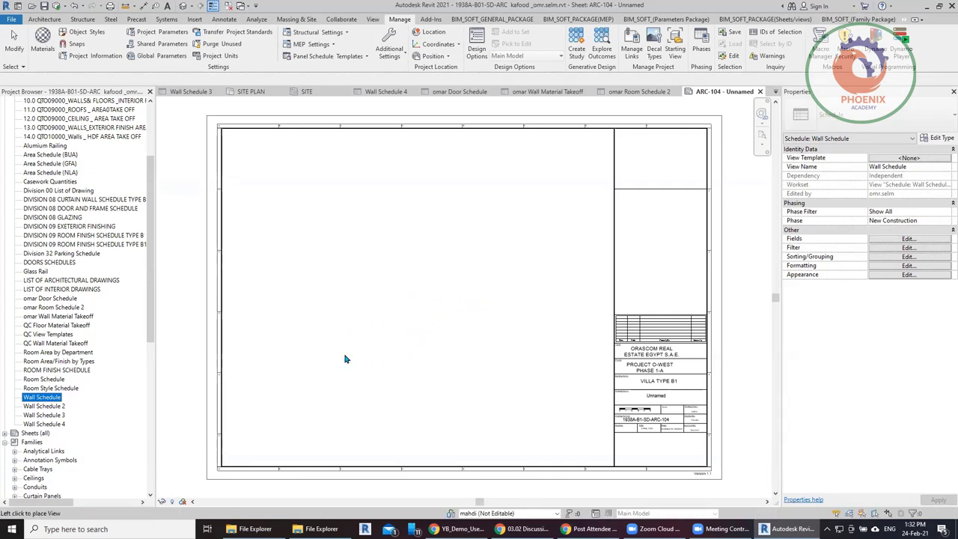
- Place Wall Schedule and then Wall Schedule 2 on the sheet, removing each again
click(425, 246)
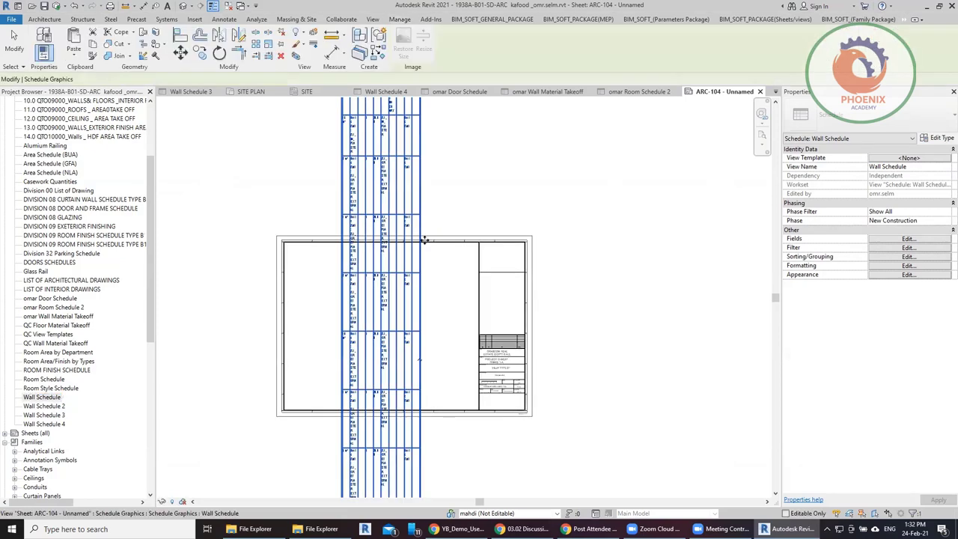
scroll(420, 265, down, 3)
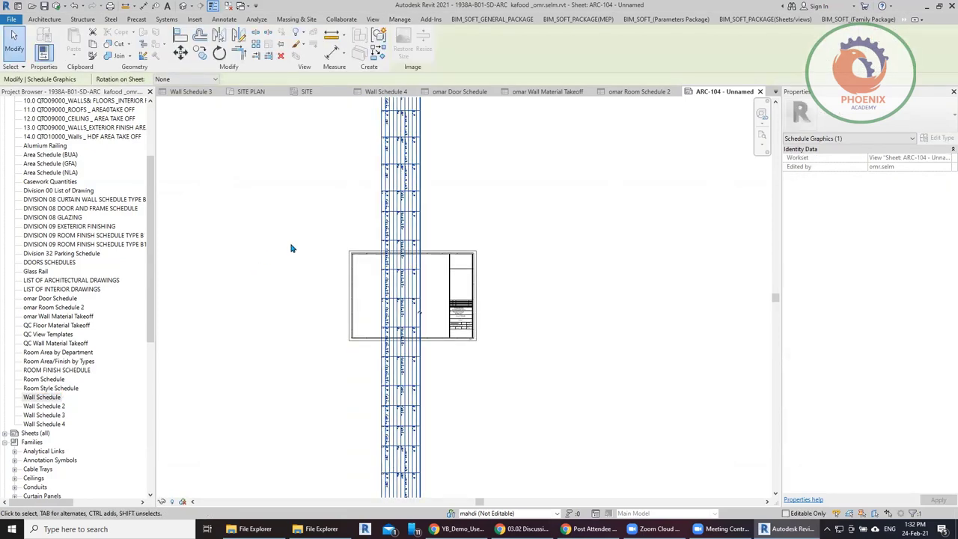
key(Delete)
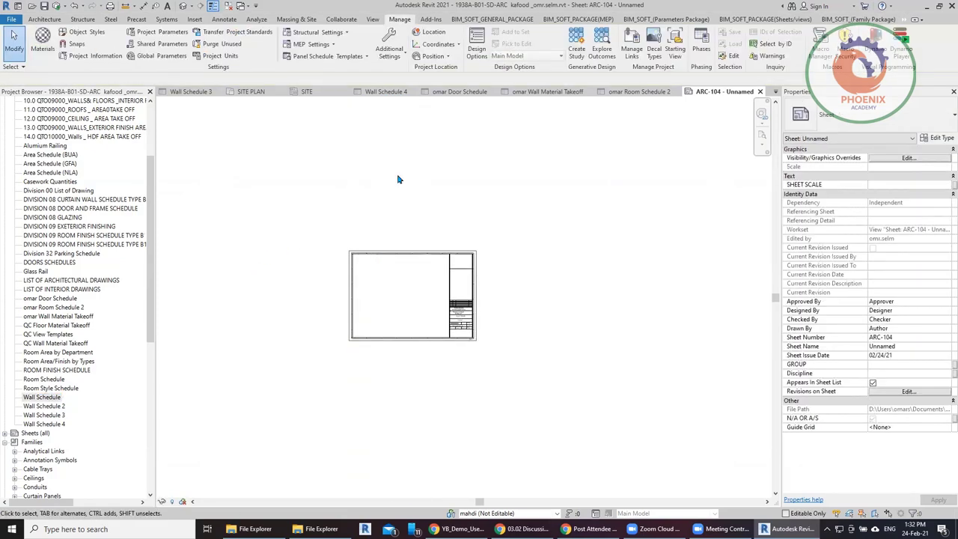
drag(45, 406, 439, 322)
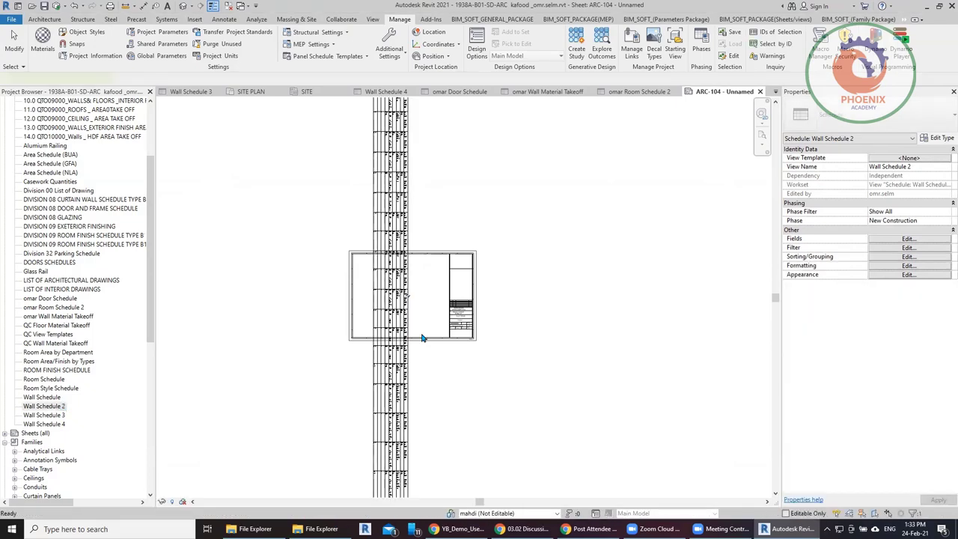
click(422, 333)
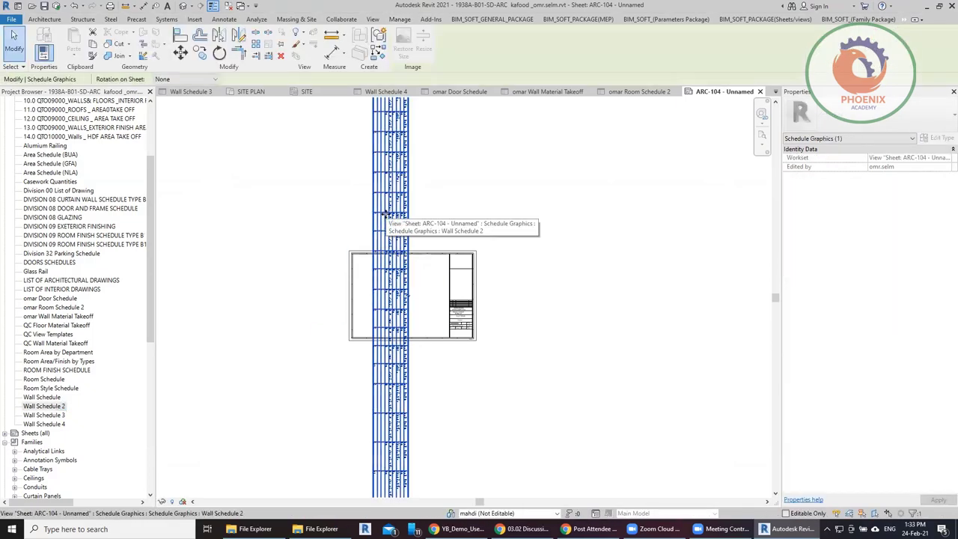
key(ctrl+z)
- Place Wall Schedule 4 at the sheet's upper left and drag DOORS SCHEDULES onto the sheet
drag(49, 423, 379, 300)
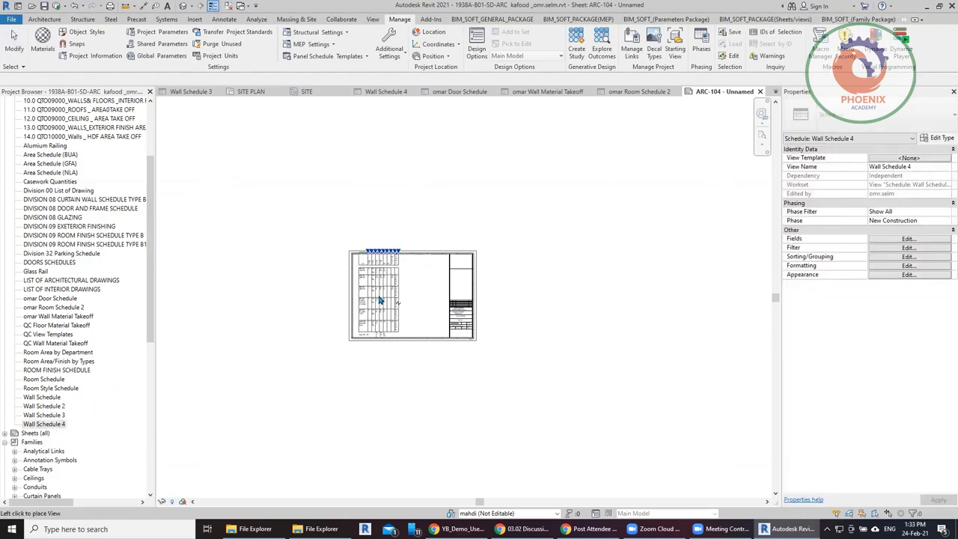
click(361, 254)
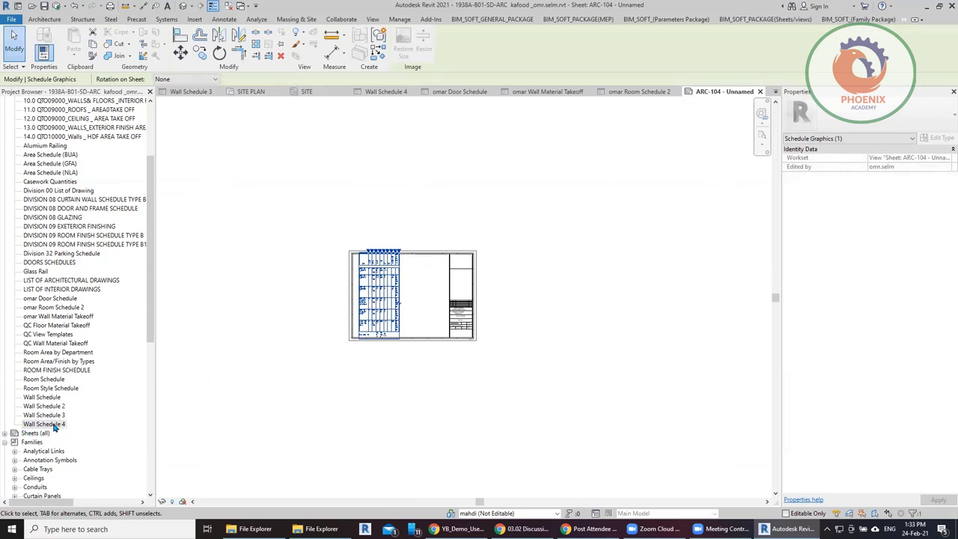
click(48, 263)
drag(48, 263, 427, 288)
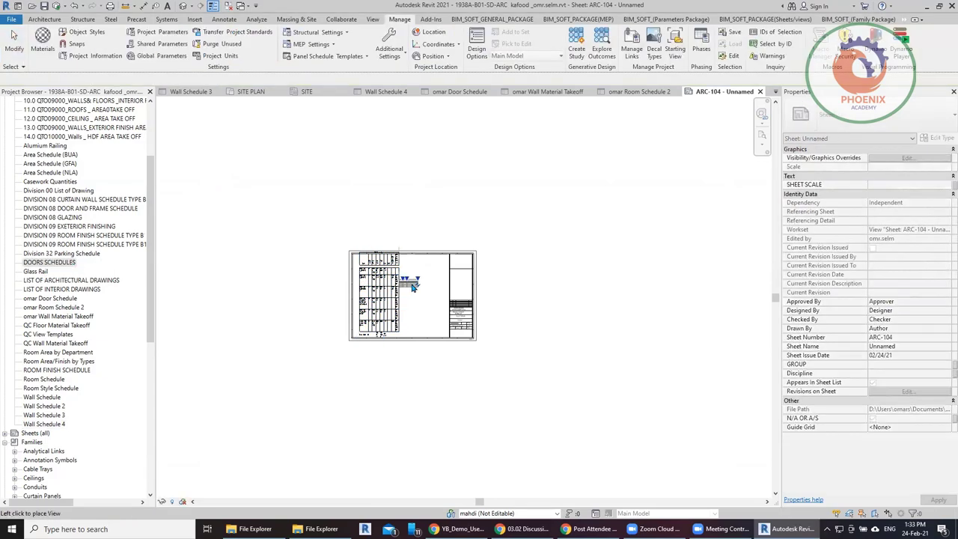
- Drop DOORS SCHEDULES onto the sheet, then run Synchronize with Central and confirm
click(427, 288)
scroll(427, 289, up, 5)
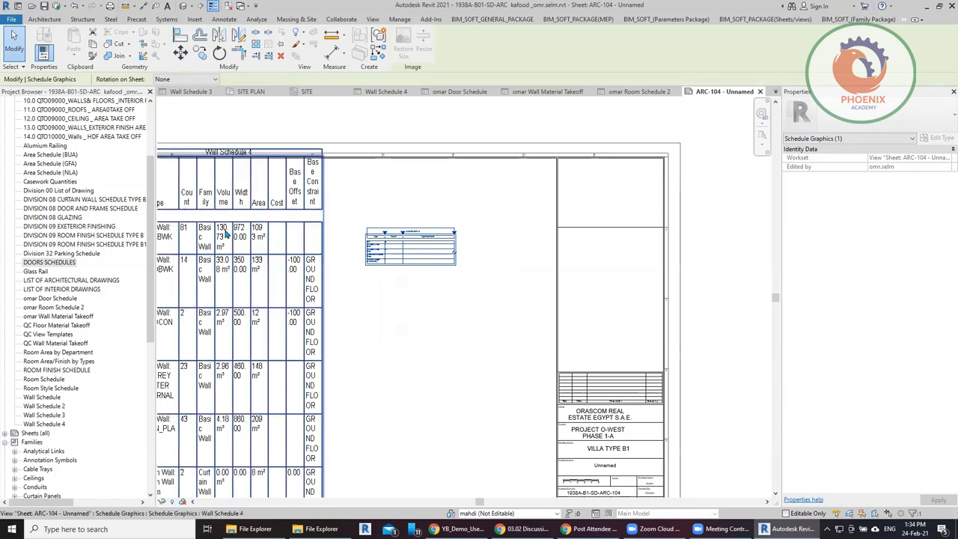
click(54, 307)
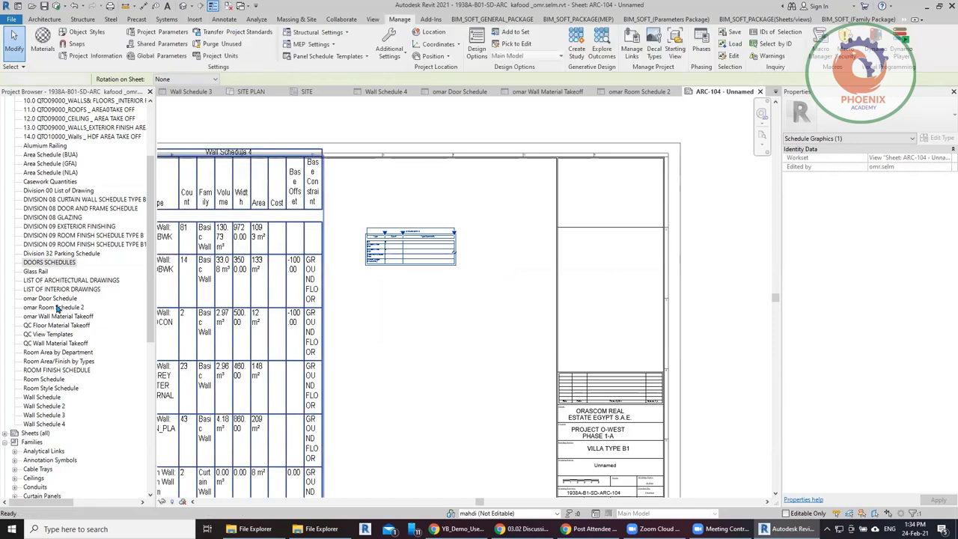
click(43, 7)
click(282, 297)
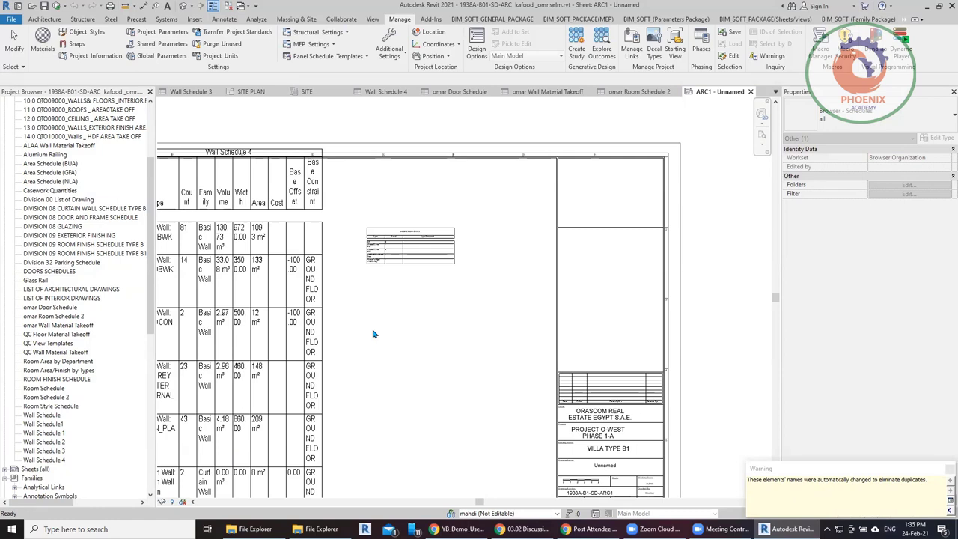
- Dismiss the duplicate-name warning and select Wall Schedule 4 on sheet ARC1
click(306, 273)
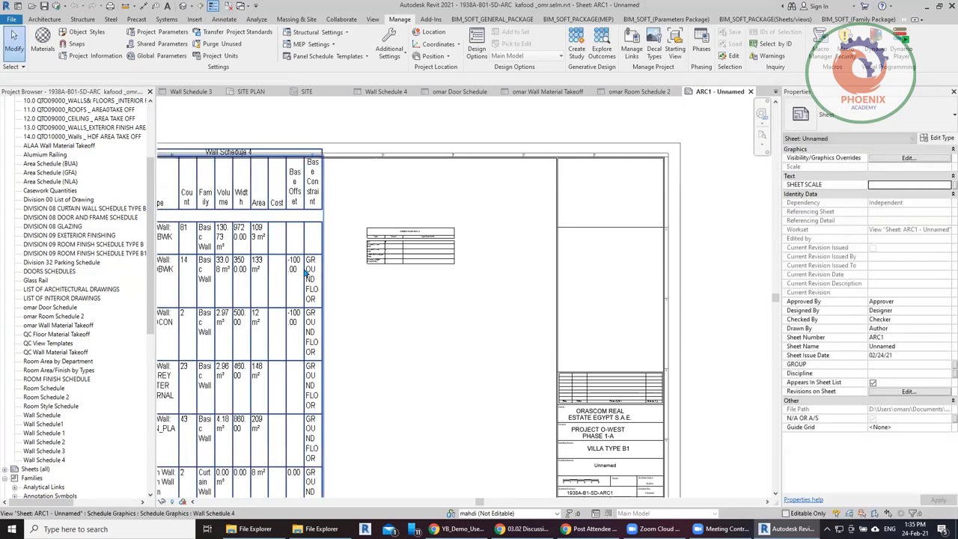
scroll(397, 257, down, 2)
scroll(305, 307, up, 2)
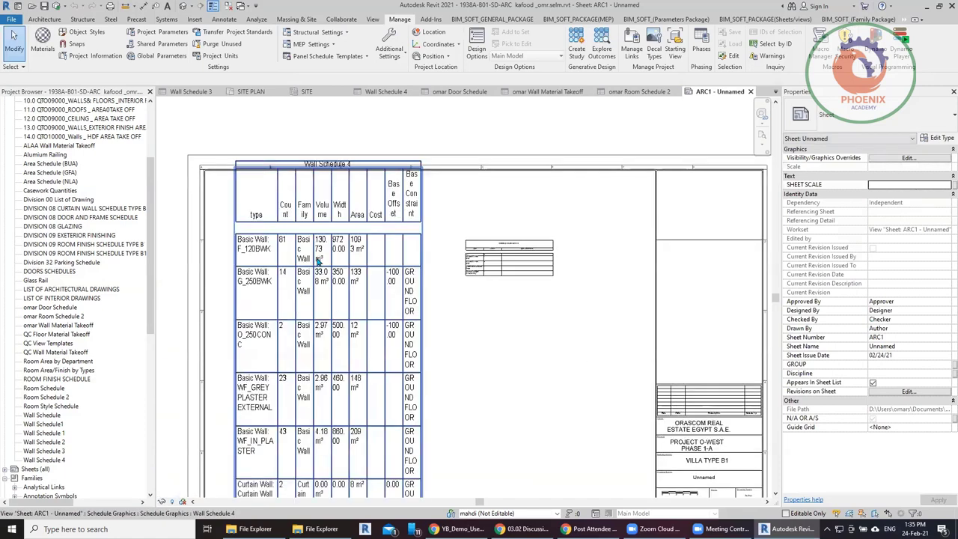
click(324, 216)
scroll(282, 193, up, 3)
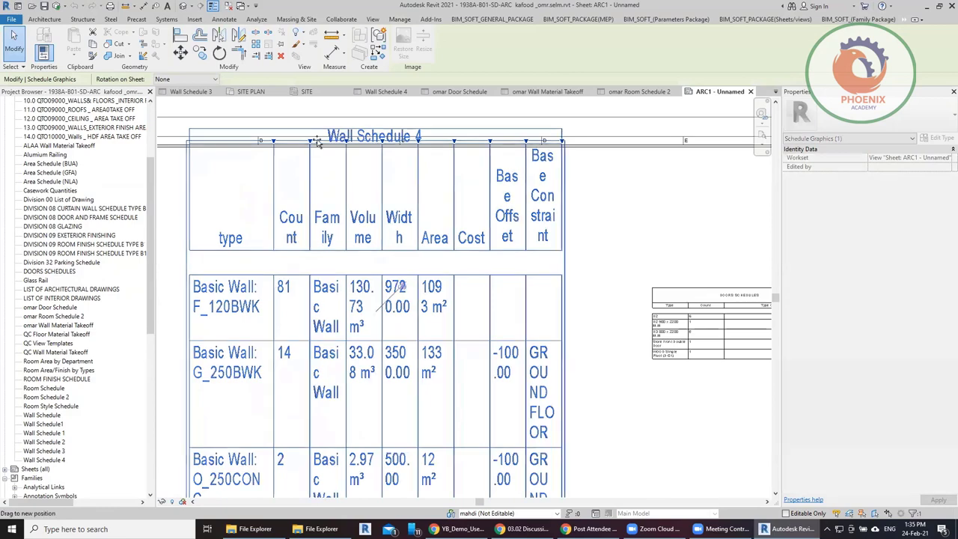
- Widen the Count, Width and Base Offset columns of Wall Schedule 4, then shift it lower
drag(318, 142, 523, 145)
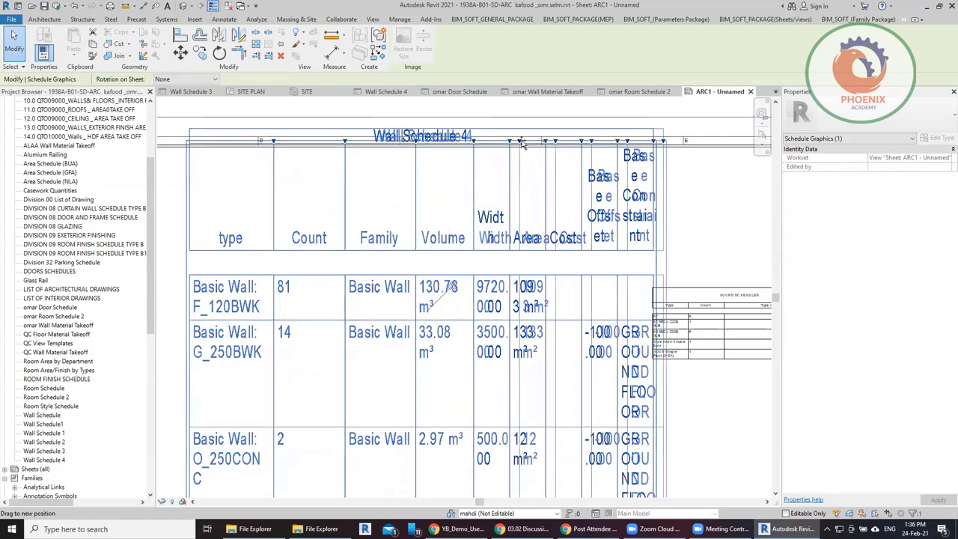
drag(627, 140, 650, 141)
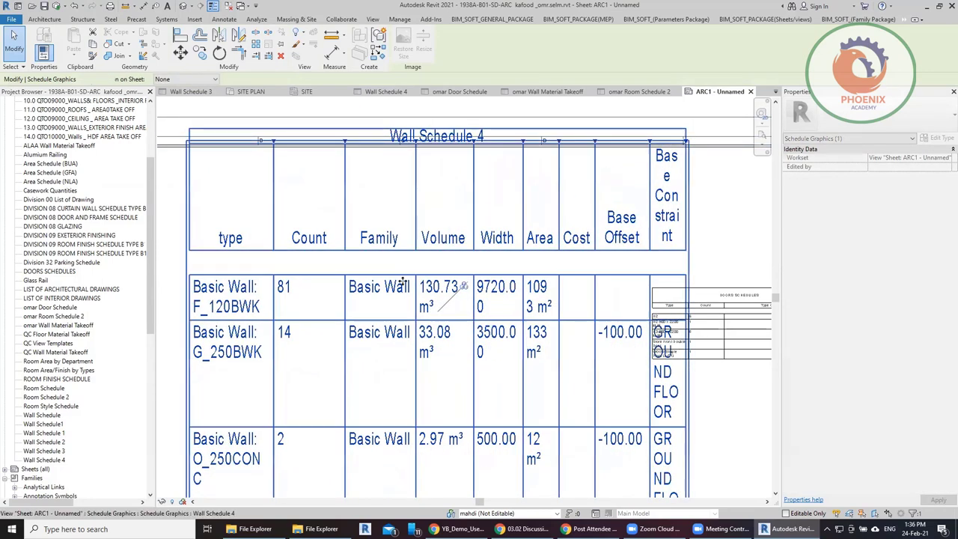
scroll(402, 284, down, 2)
scroll(552, 178, up, 2)
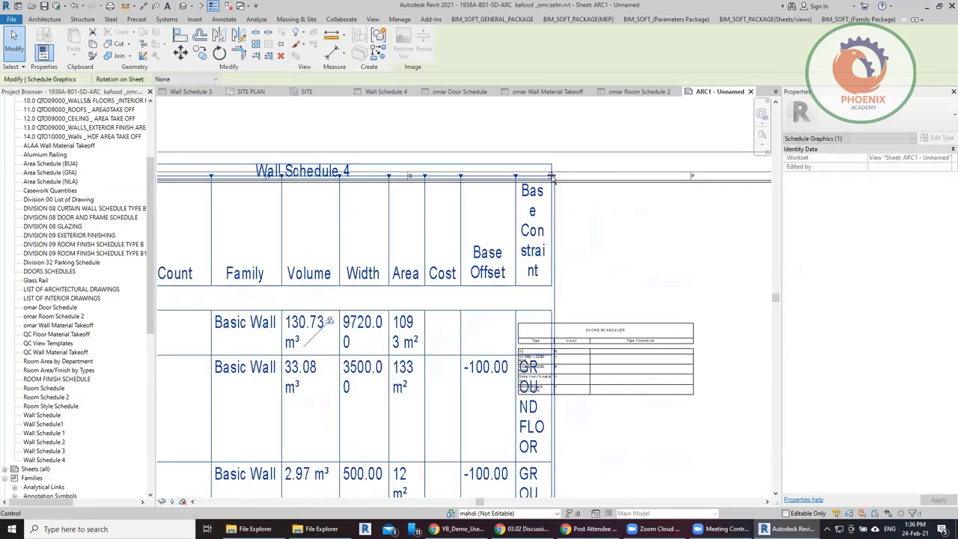
scroll(551, 177, down, 1)
scroll(516, 254, down, 2)
scroll(481, 313, down, 1)
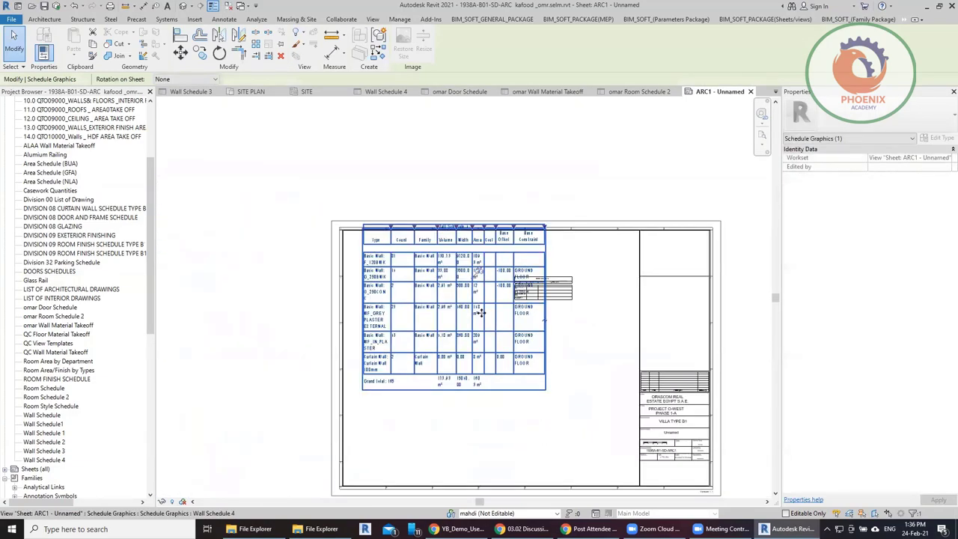
scroll(481, 313, up, 3)
drag(436, 330, 411, 416)
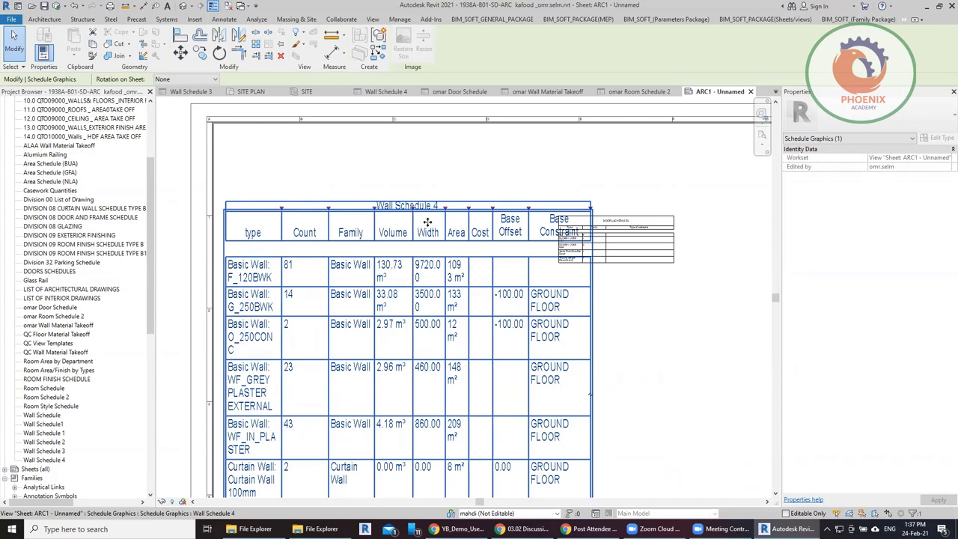
- Finish repositioning Wall Schedule 4 on sheet ARC1 and clear its selection
scroll(460, 228, down, 2)
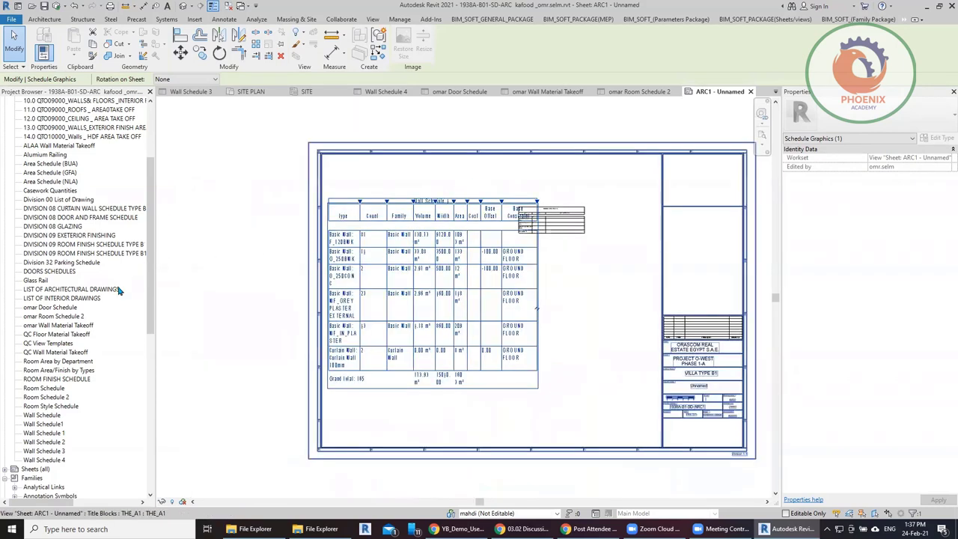
key(Escape)
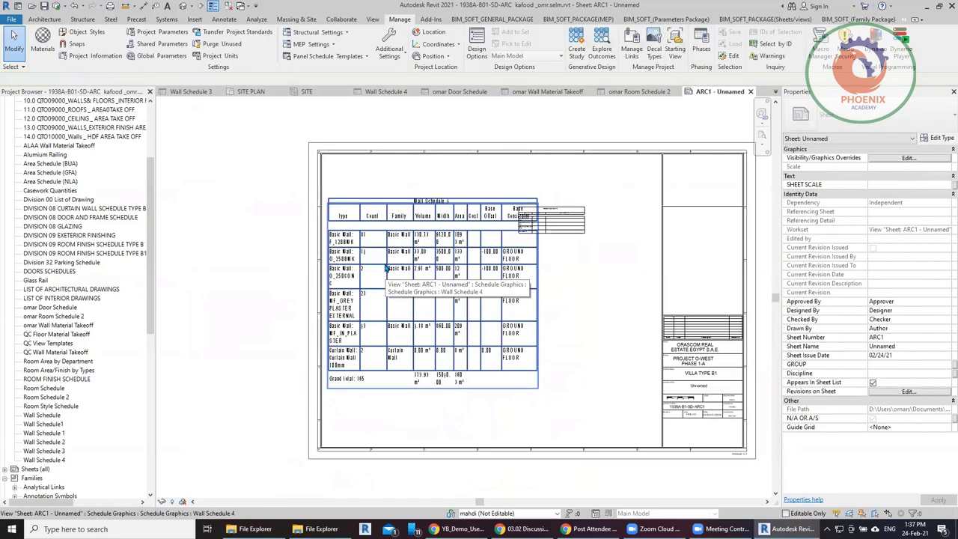
- Open Wall Schedule 4 in its own view and bring up its Appearance properties
click(395, 263)
double_click(401, 271)
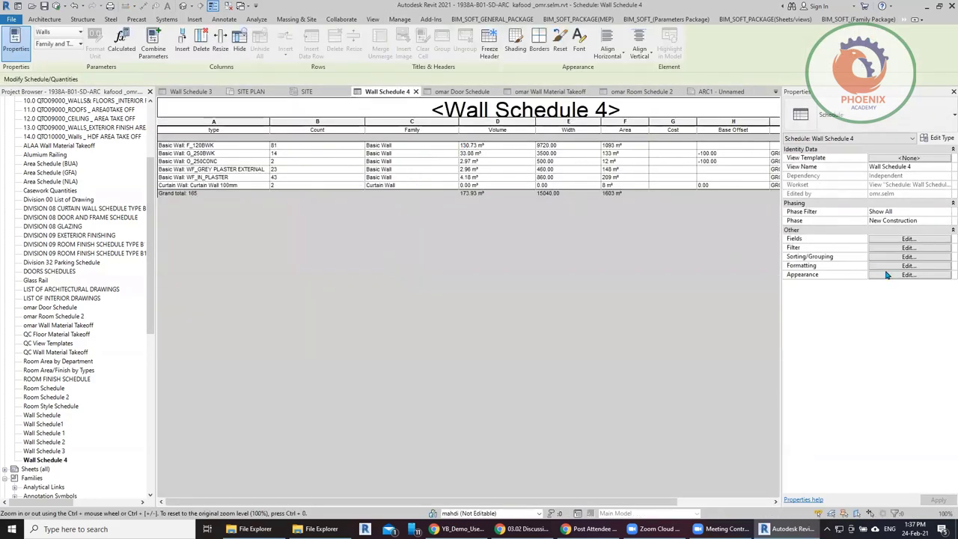
click(908, 239)
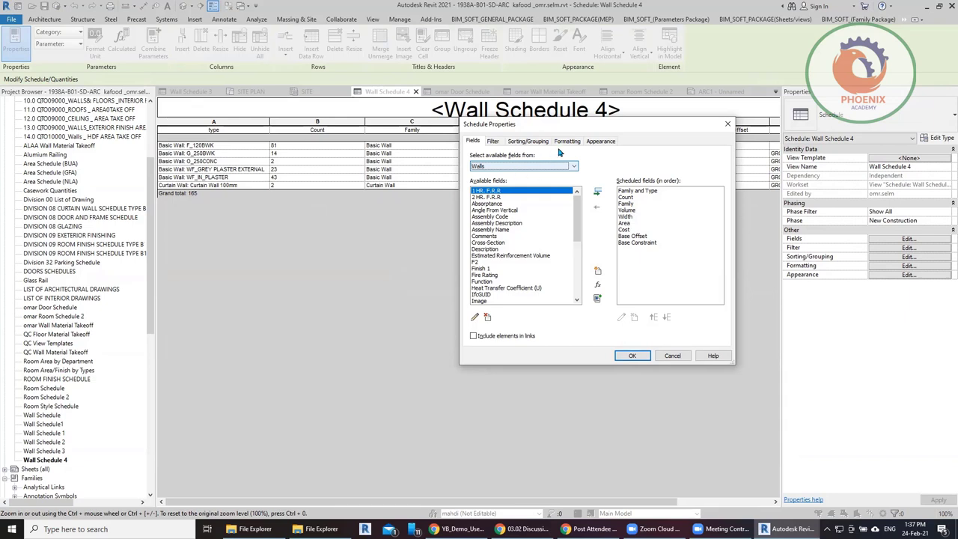
click(601, 141)
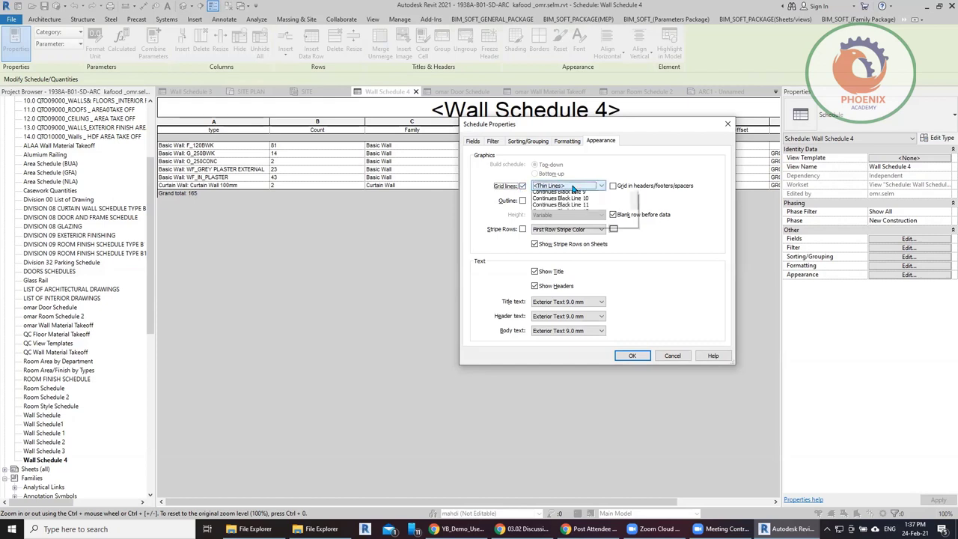
- Set grid lines to Fence Black Line 3, enable a Continues Black Line 5 outline, and use Exterior Text 4.0 mm for the title
click(569, 186)
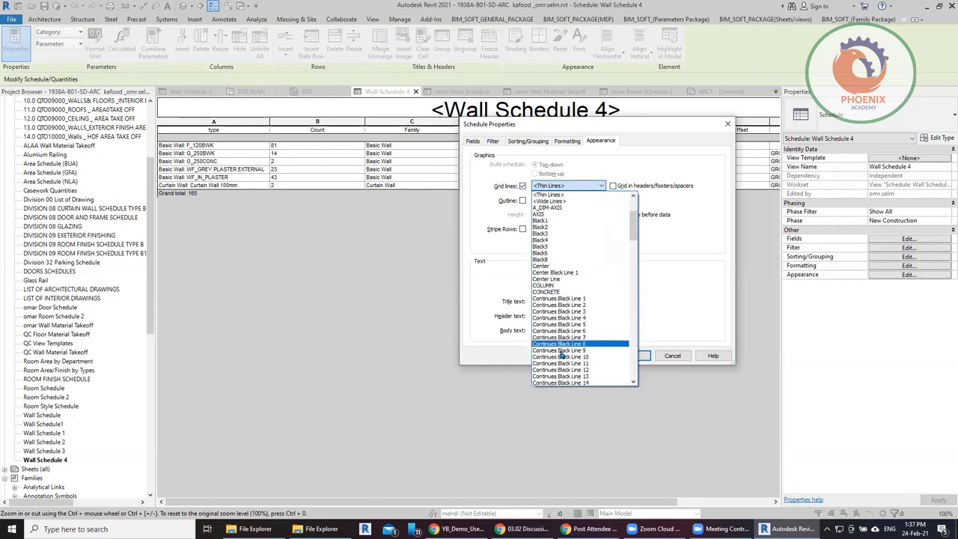
scroll(561, 351, down, 10)
scroll(562, 363, down, 1)
click(556, 260)
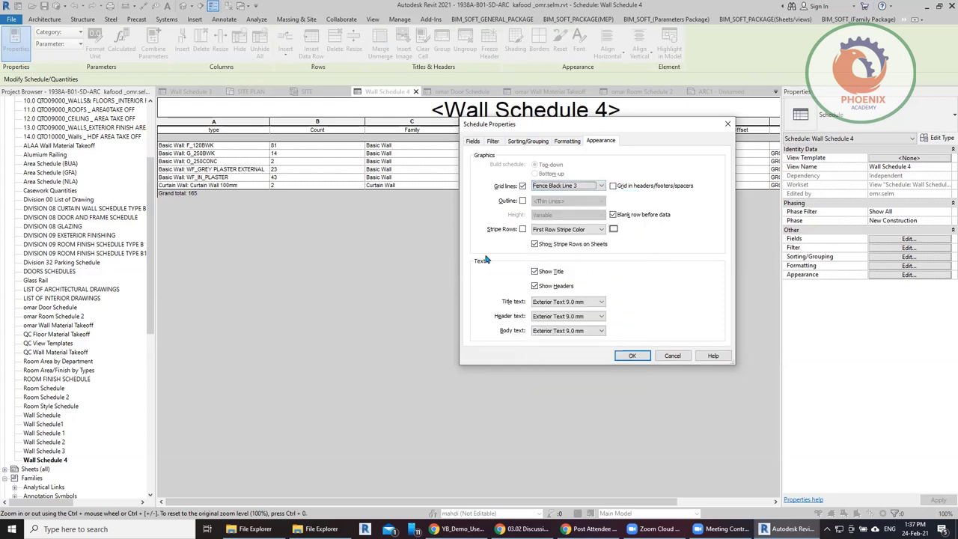
click(522, 201)
click(598, 201)
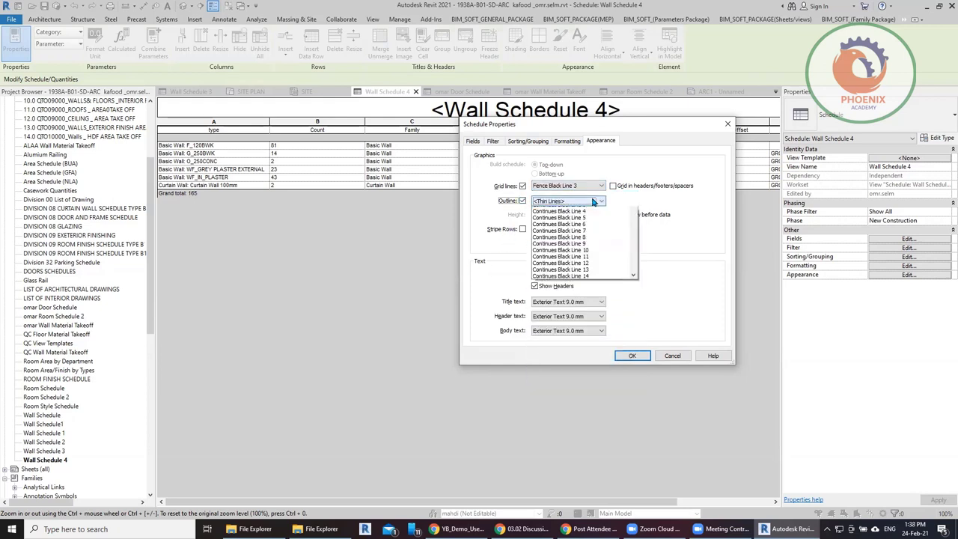
click(573, 340)
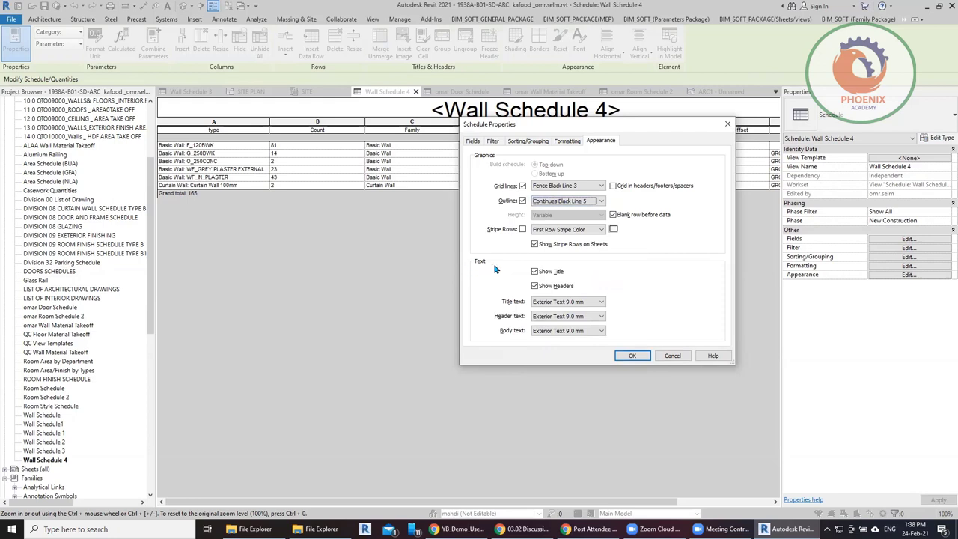
click(597, 305)
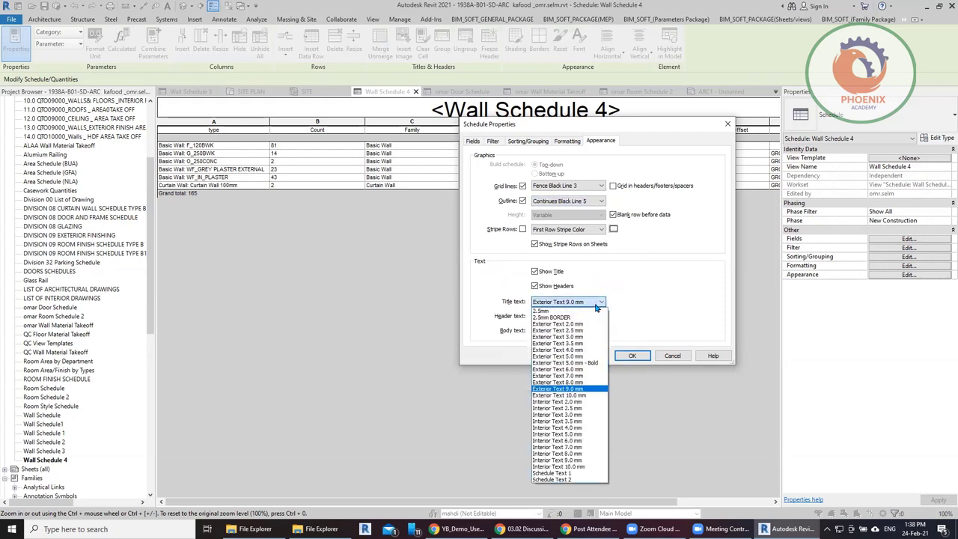
click(558, 350)
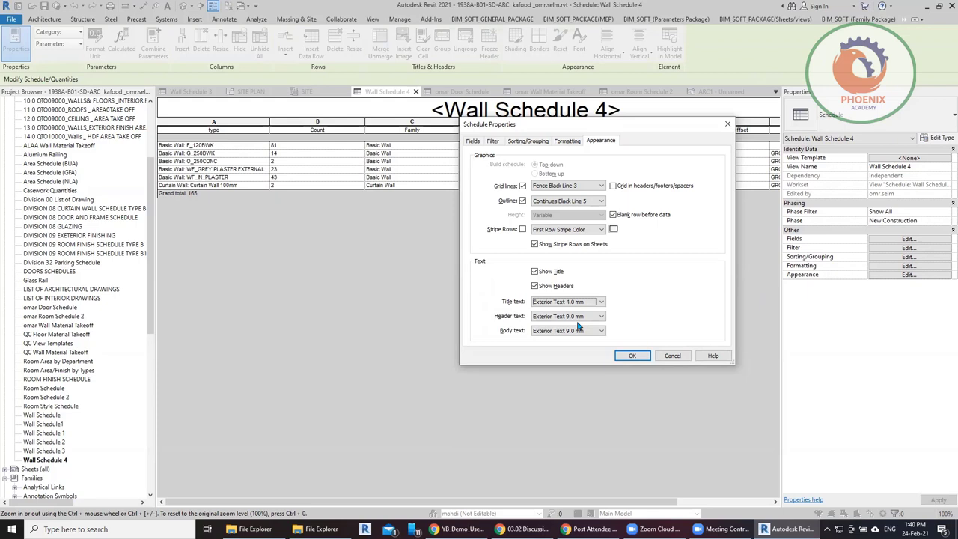
- Confirm the new grid, outline and text styles for Wall Schedule 4 with OK
click(632, 356)
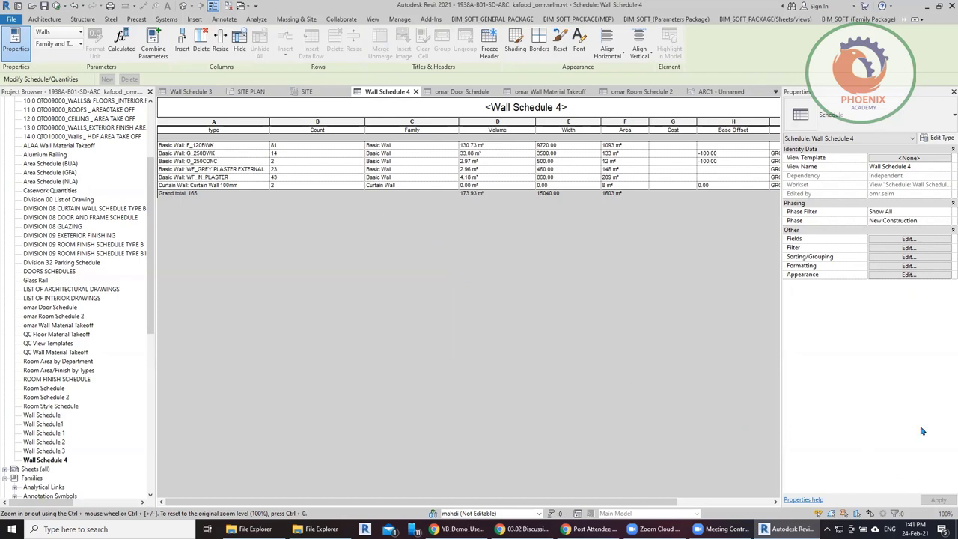
- Check the pending editing requests and close that window to return to Wall Schedule 4
click(559, 515)
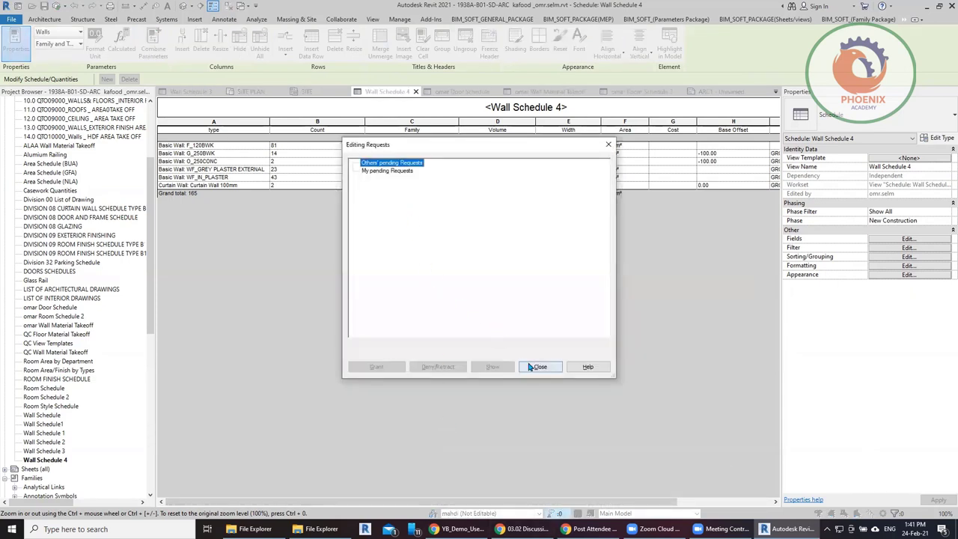
click(536, 367)
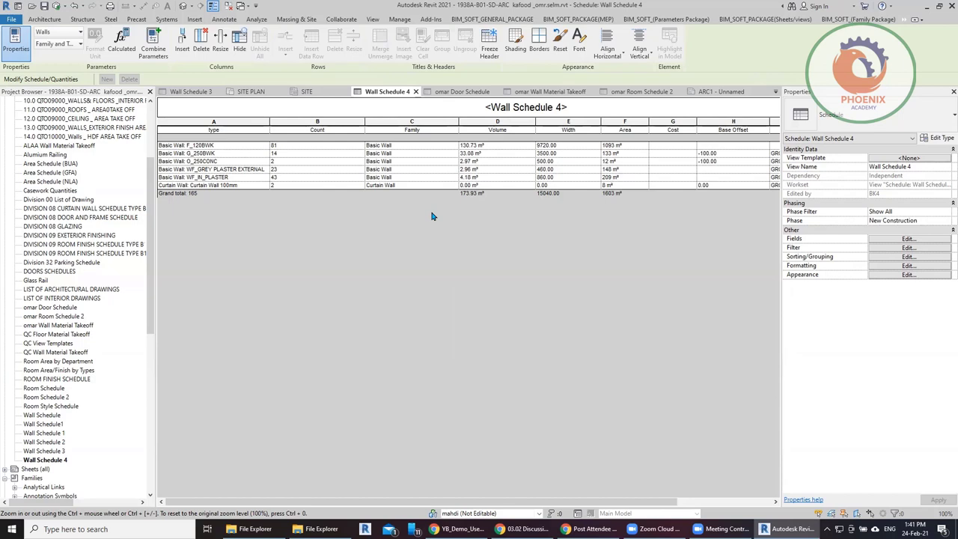
- Export the schedule as Wall Schedule 4.txt to the Desktop, keeping the tab field delimiter
click(11, 18)
mouse_move(35, 163)
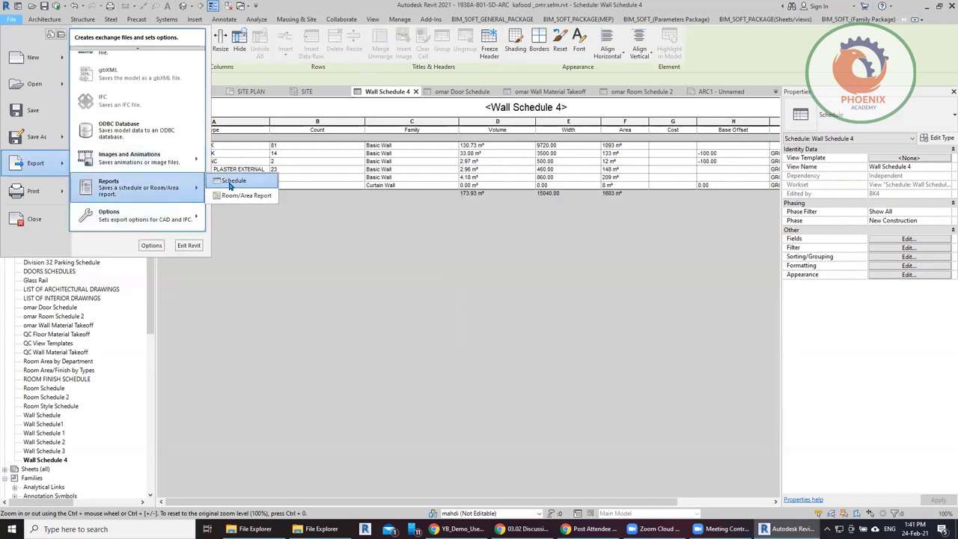
mouse_move(139, 187)
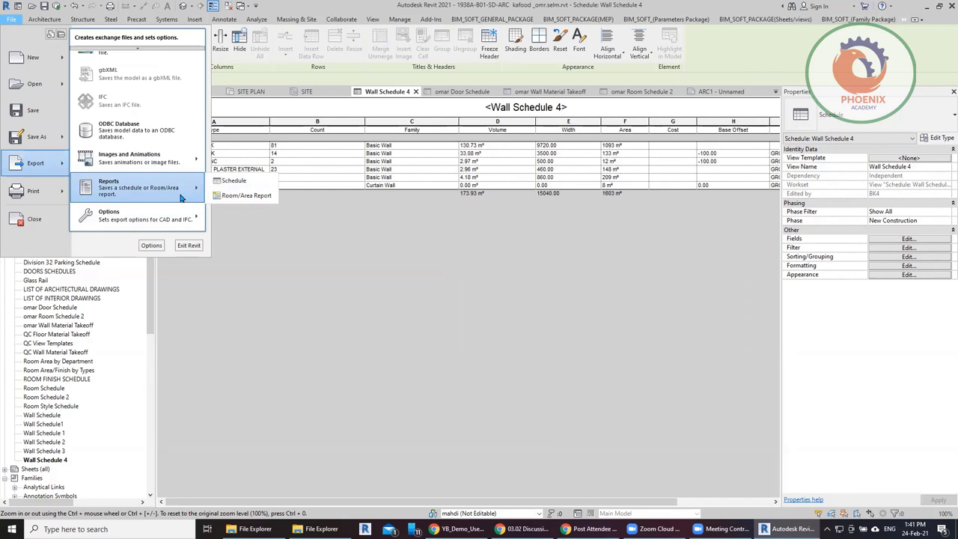
click(226, 187)
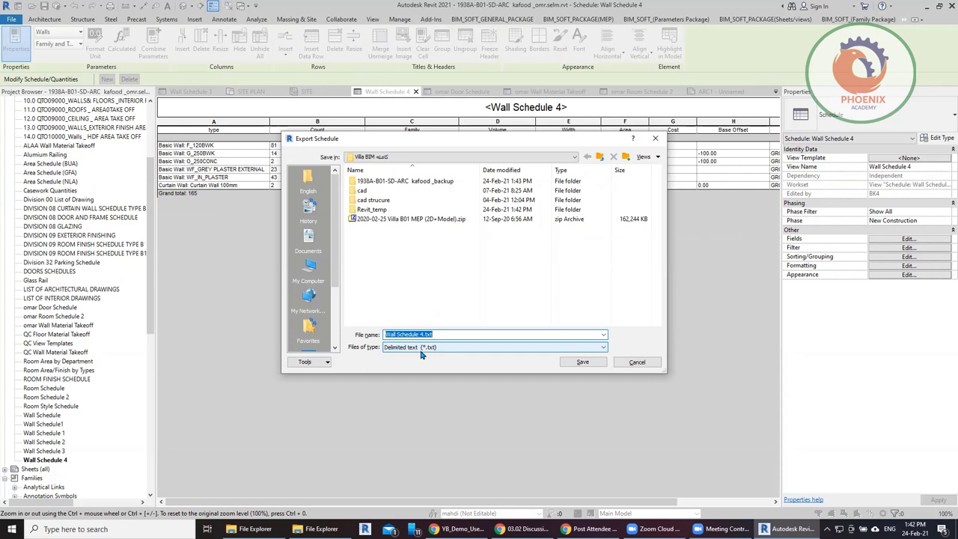
click(636, 362)
click(11, 20)
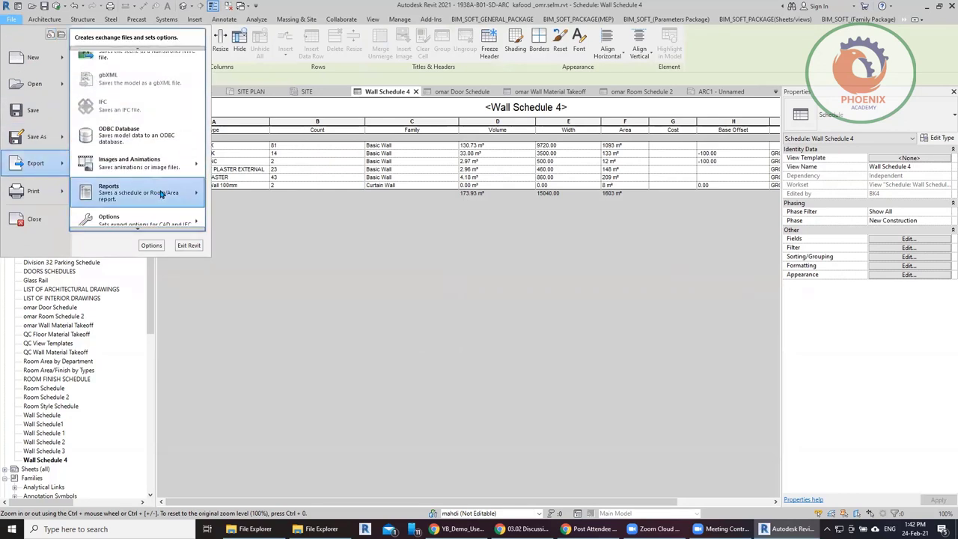
mouse_move(139, 193)
click(234, 186)
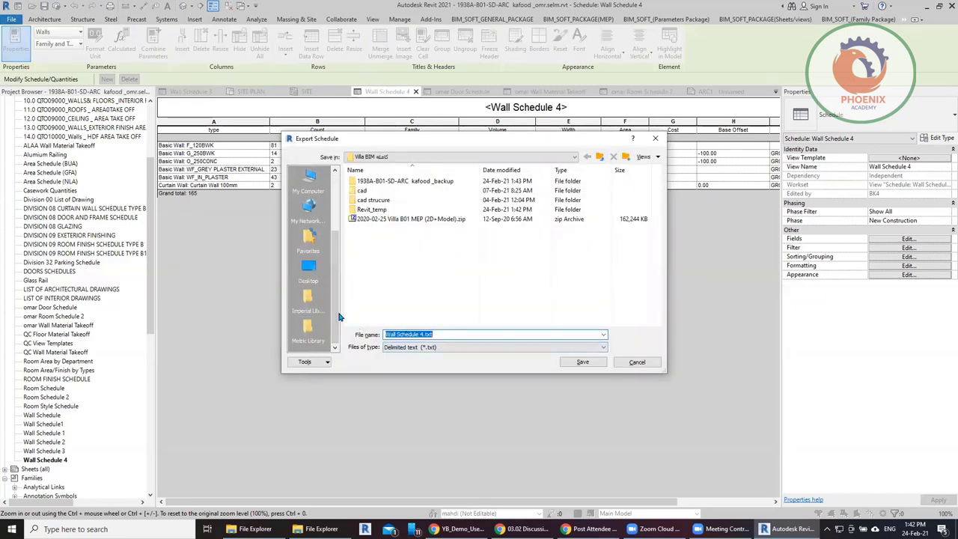
scroll(322, 314, down, 3)
click(309, 268)
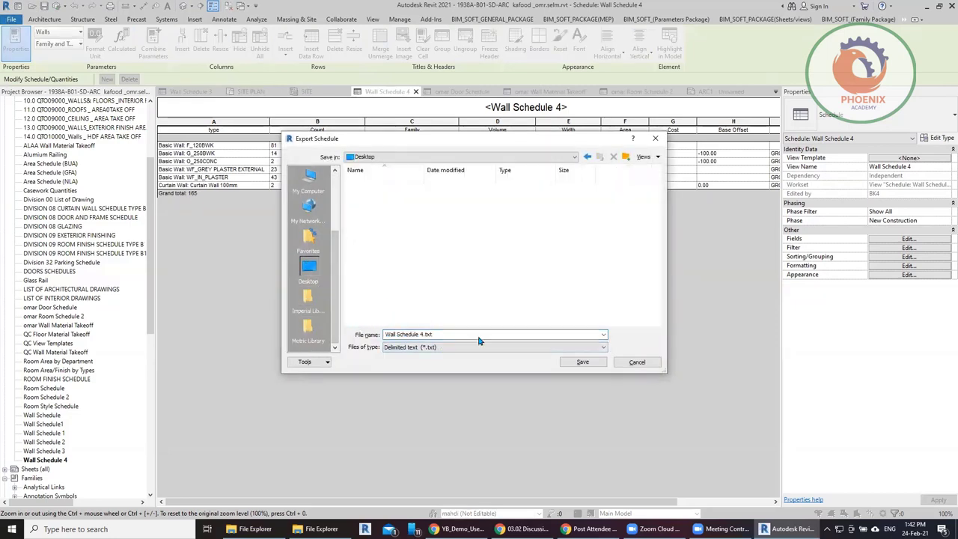
click(574, 364)
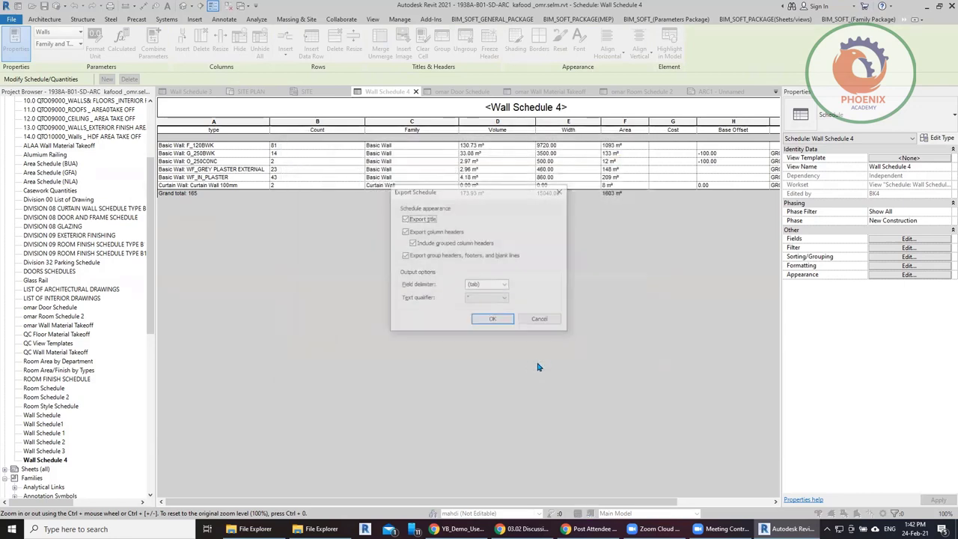
click(493, 321)
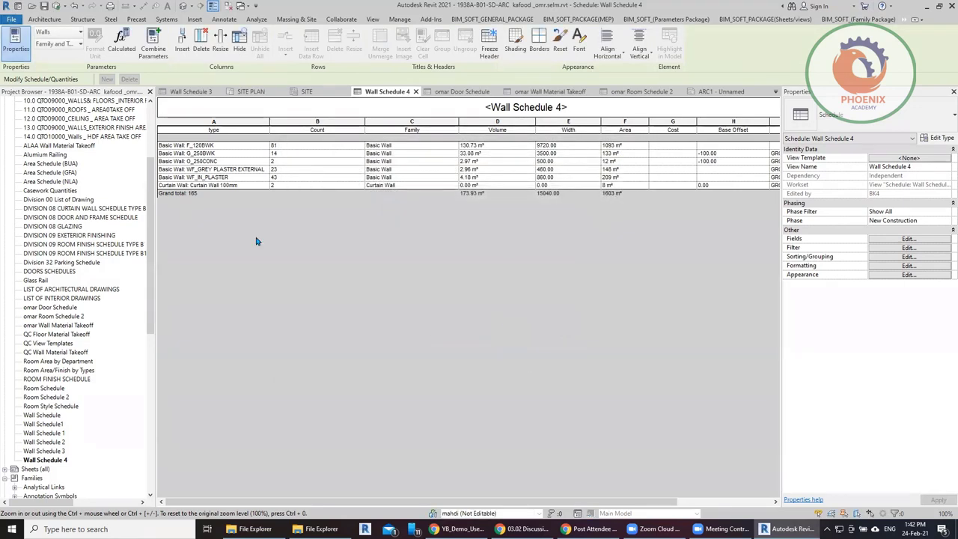
- Search Windows for 'excel' and launch Excel
click(11, 18)
mouse_move(35, 84)
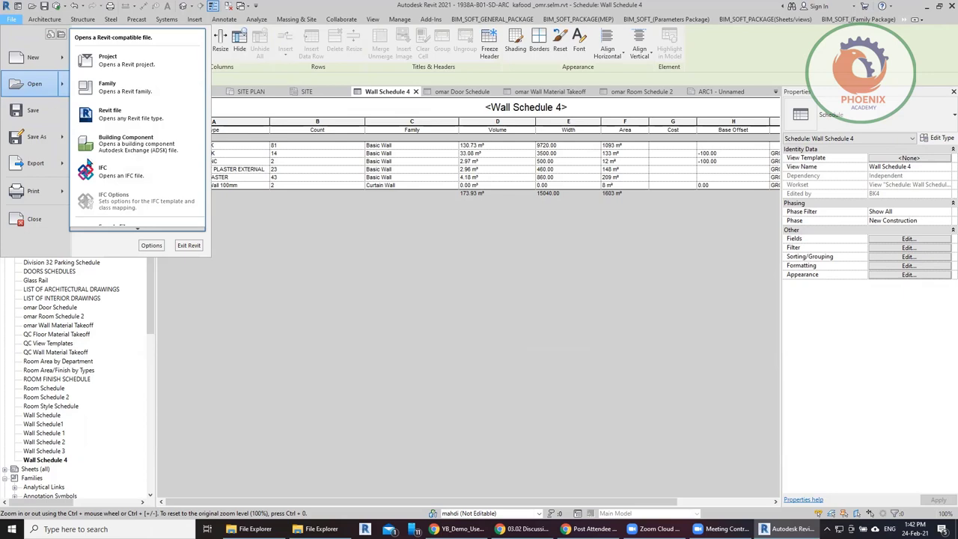
key(super)
text(excel)
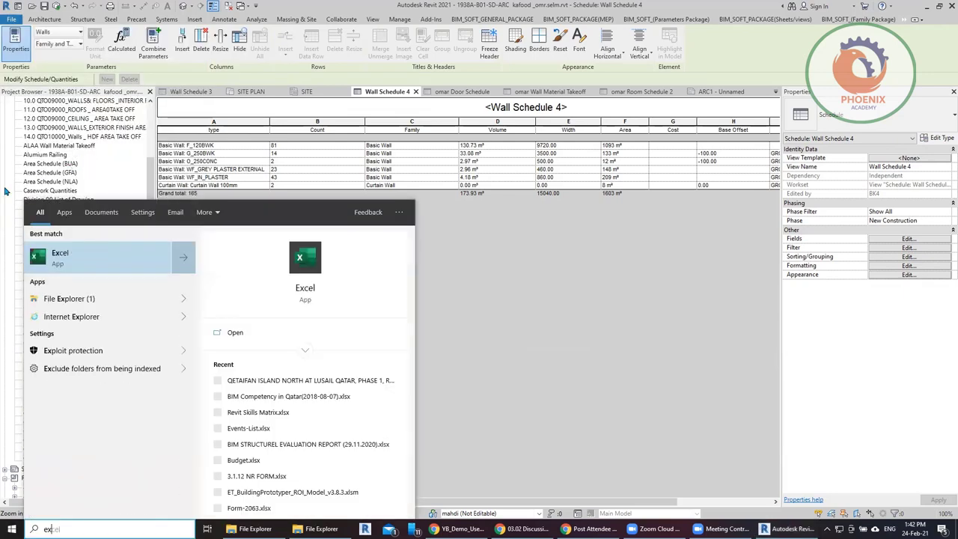
key(Escape)
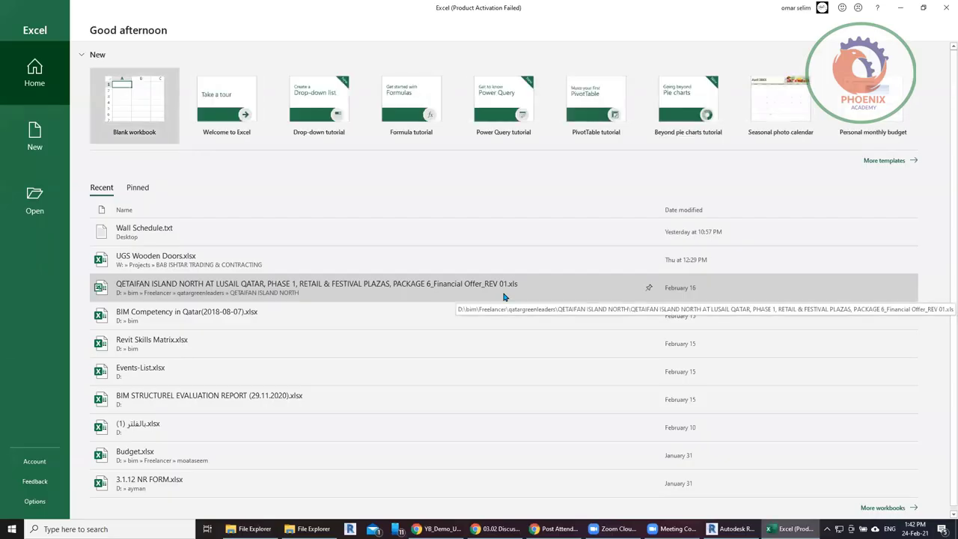
- Dismiss the Office activation notice and browse for a file under Open > This PC
click(503, 297)
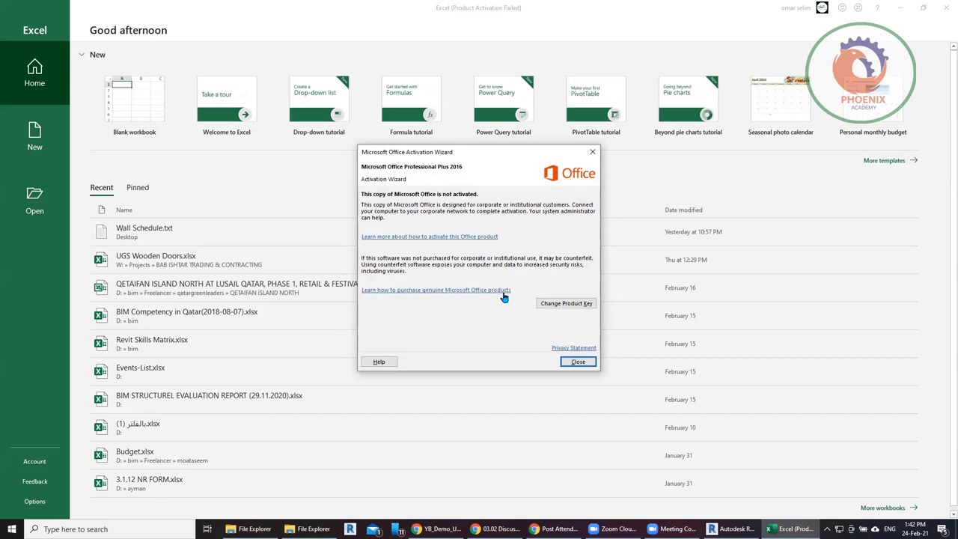
click(578, 361)
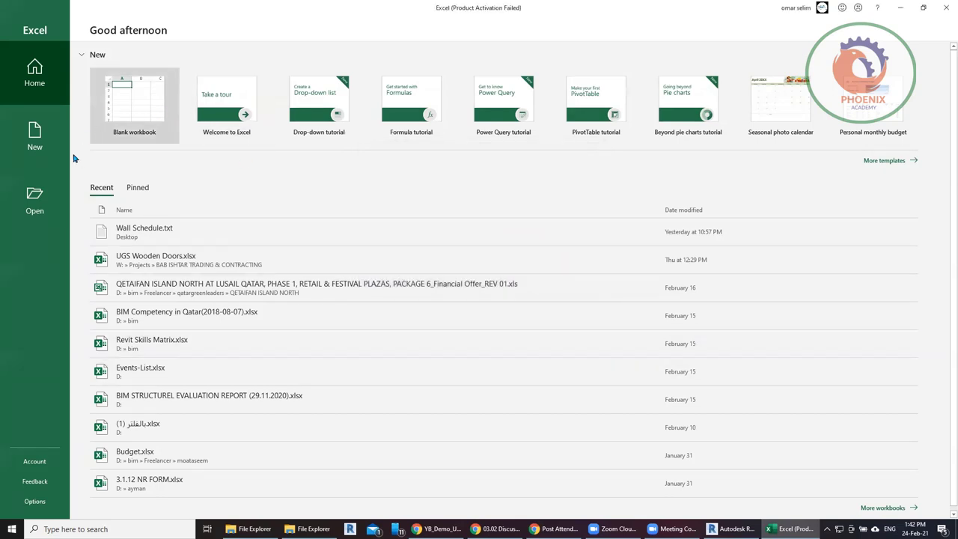
click(45, 193)
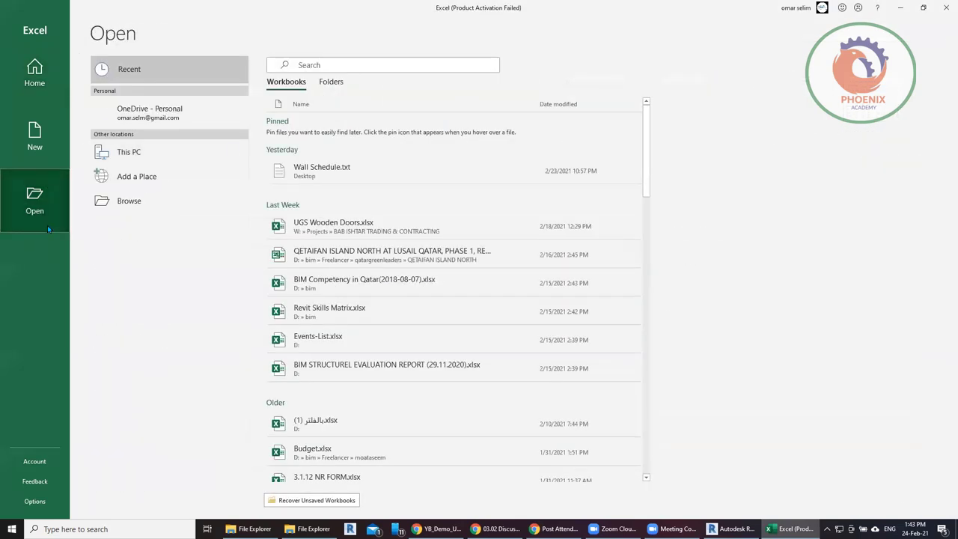
click(140, 152)
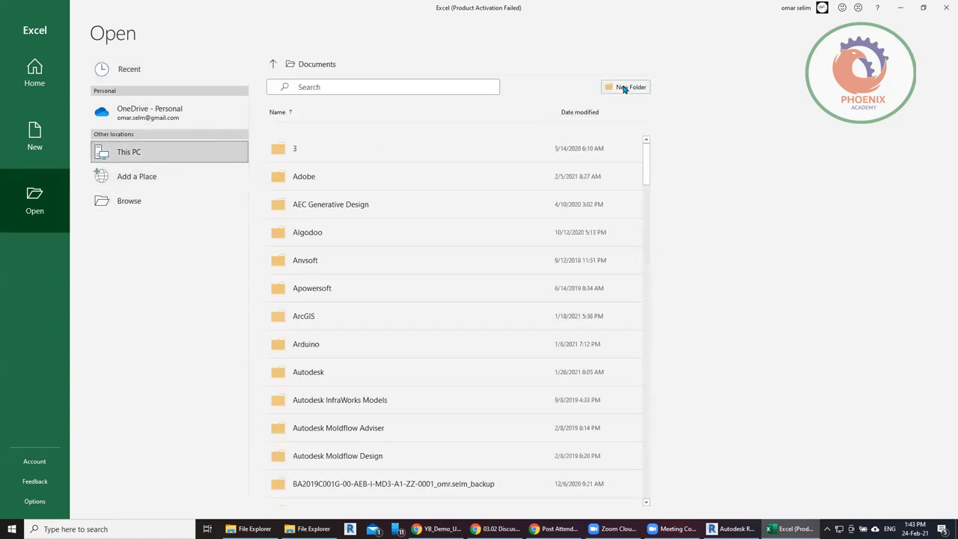
click(159, 201)
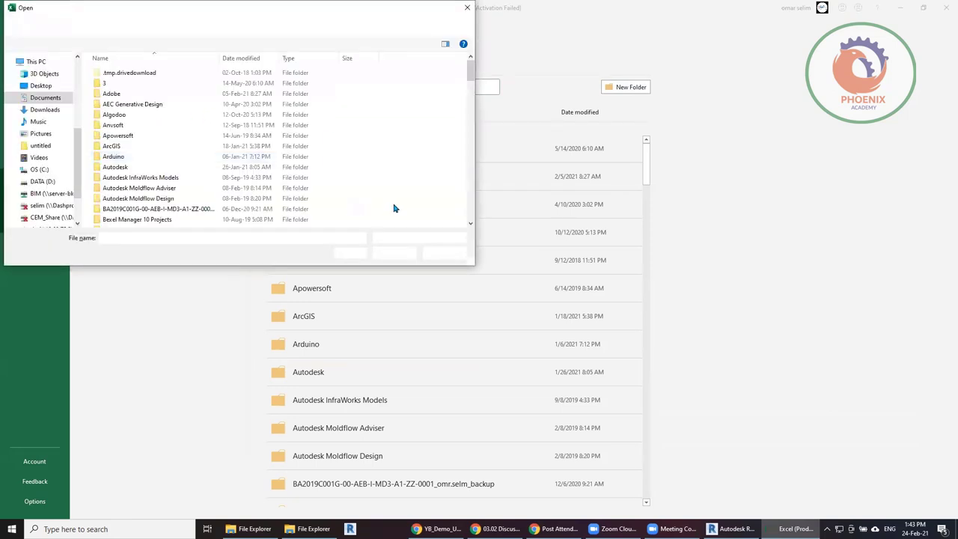
- Open Wall Schedule 4.txt from the Desktop with All Files shown, finishing the Text Import Wizard
click(43, 86)
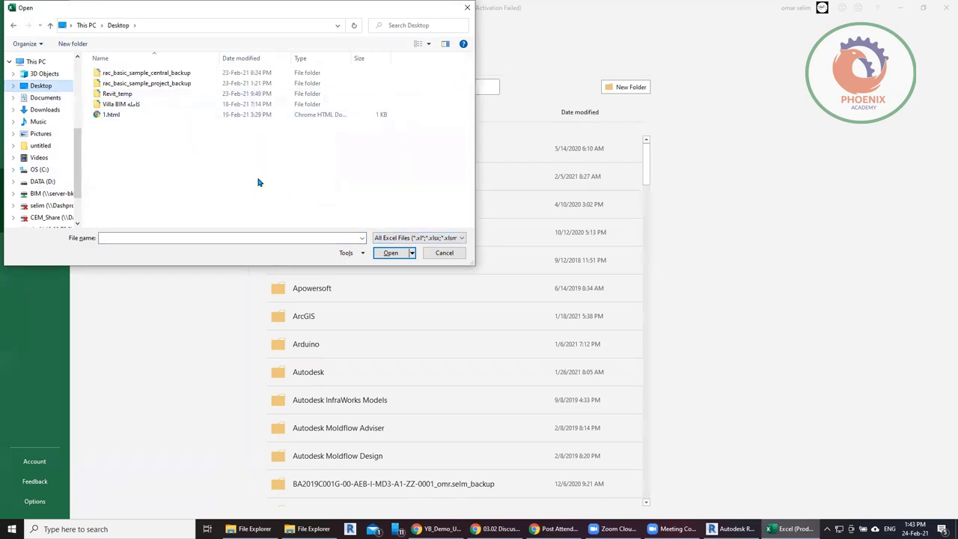
click(387, 237)
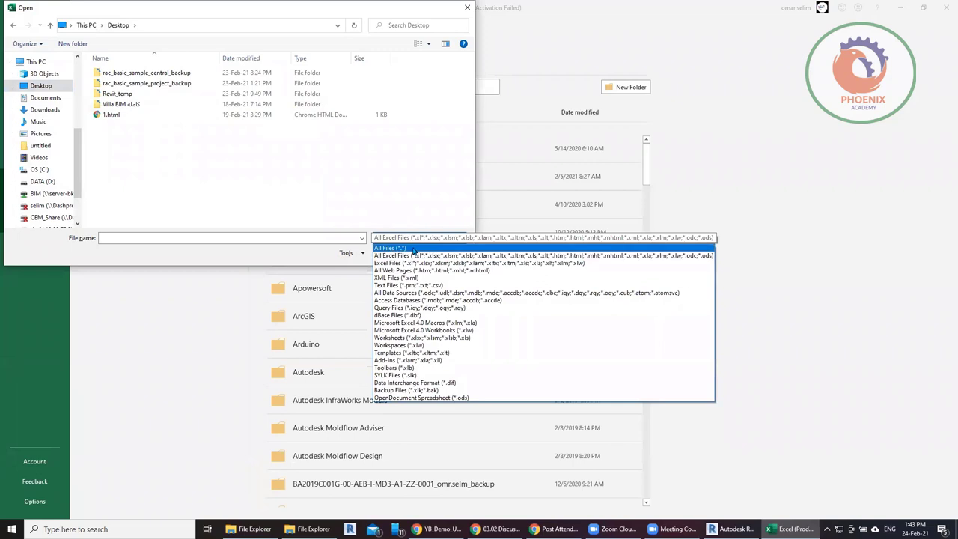
click(412, 250)
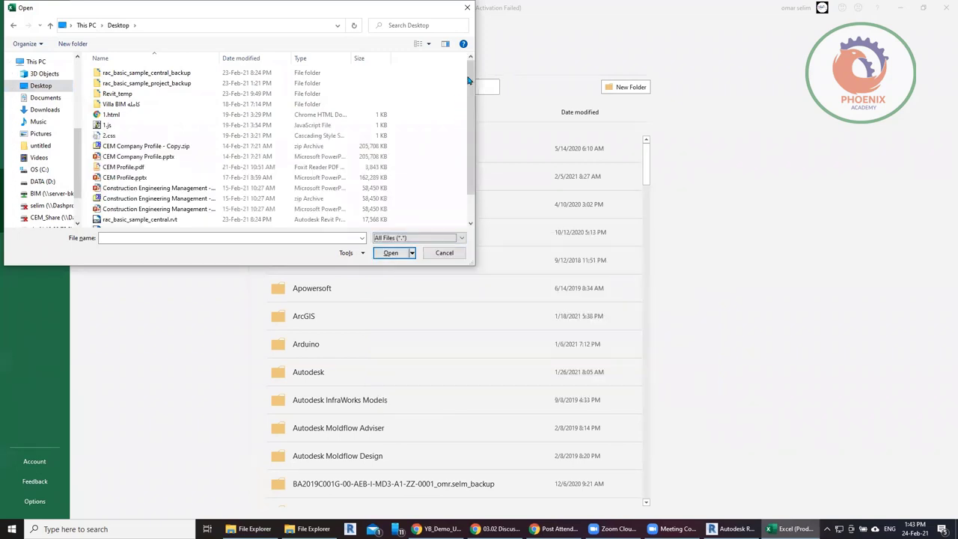
drag(471, 81, 469, 175)
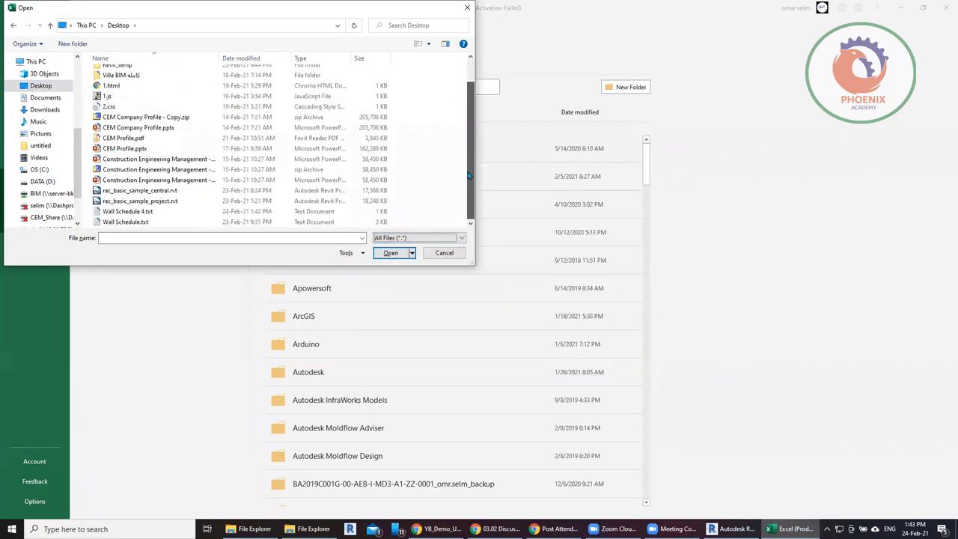
click(136, 211)
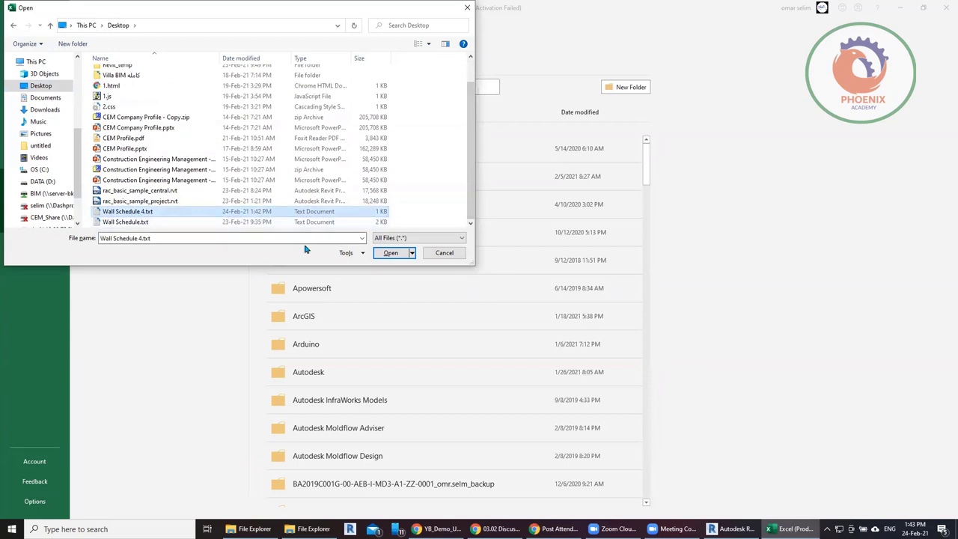
click(390, 253)
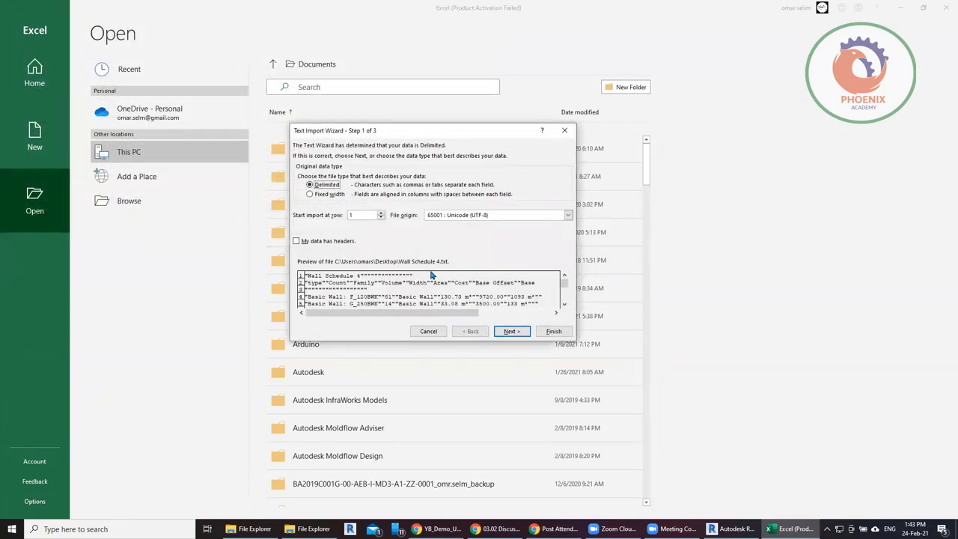
click(554, 338)
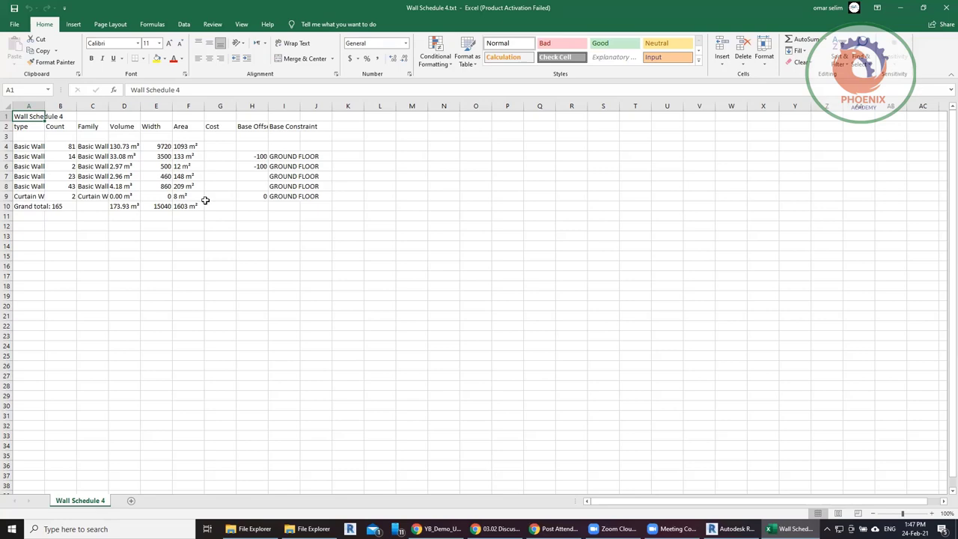
- Minimize the Excel window holding Wall Schedule 4.txt to return to Revit's Wall Schedule 4
click(900, 8)
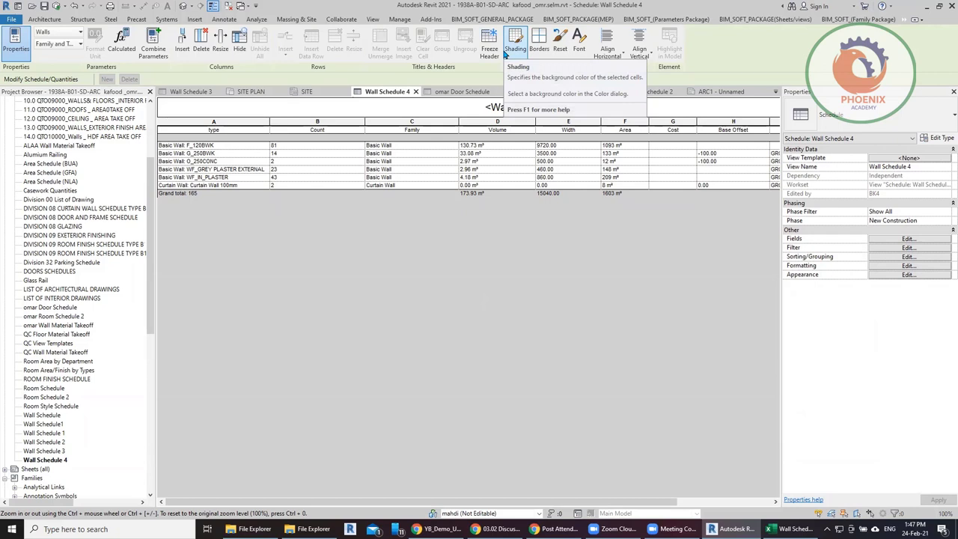
- Start a new schedule from the Schedules/Quantities (all) group's context menu
drag(151, 217, 151, 120)
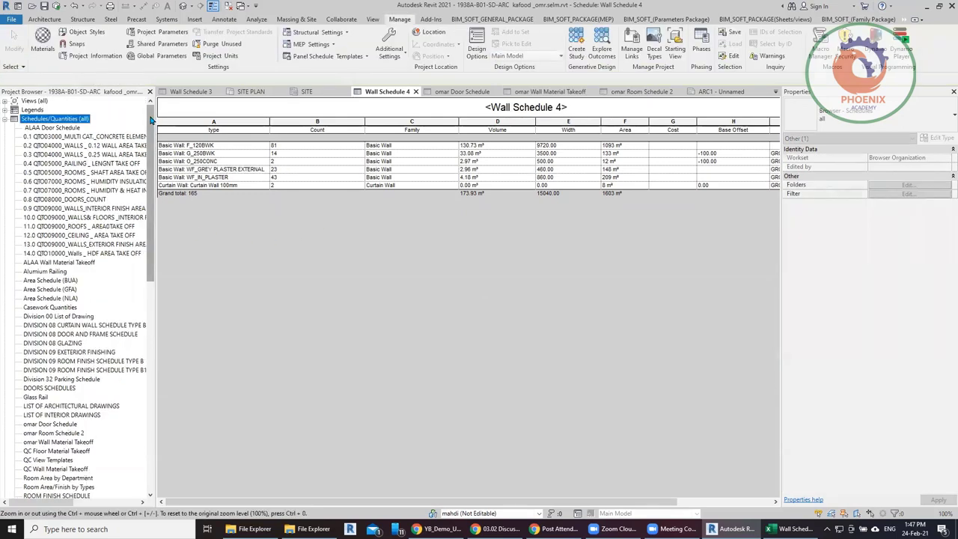
right_click(83, 118)
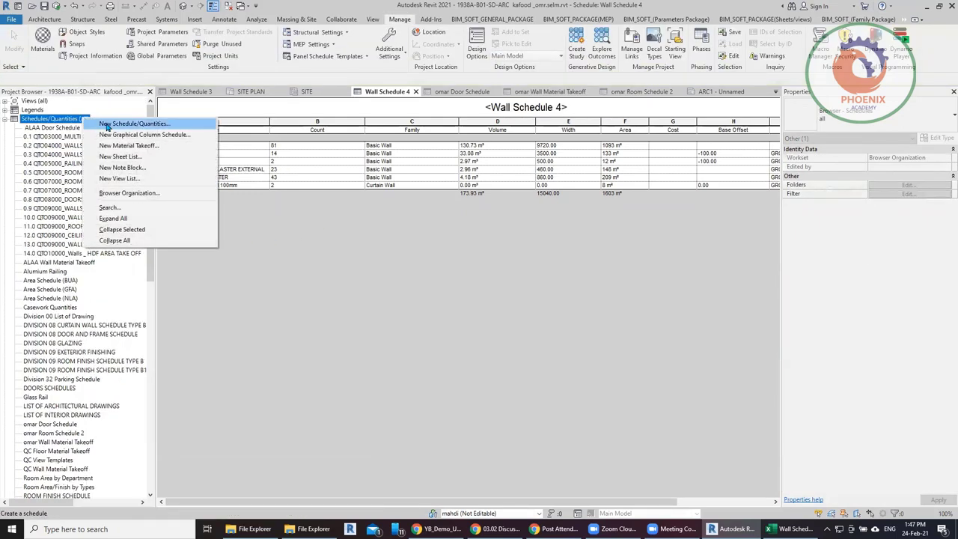
click(551, 256)
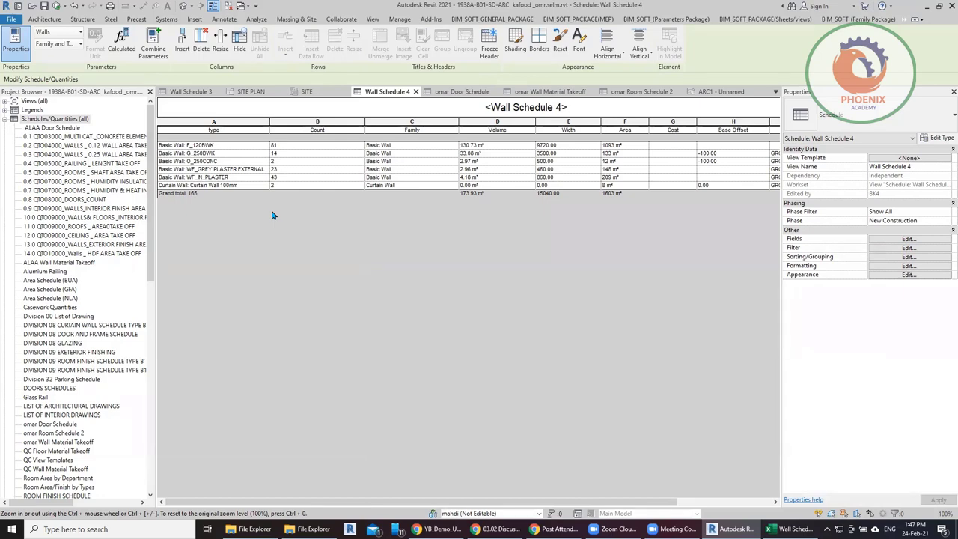
right_click(52, 120)
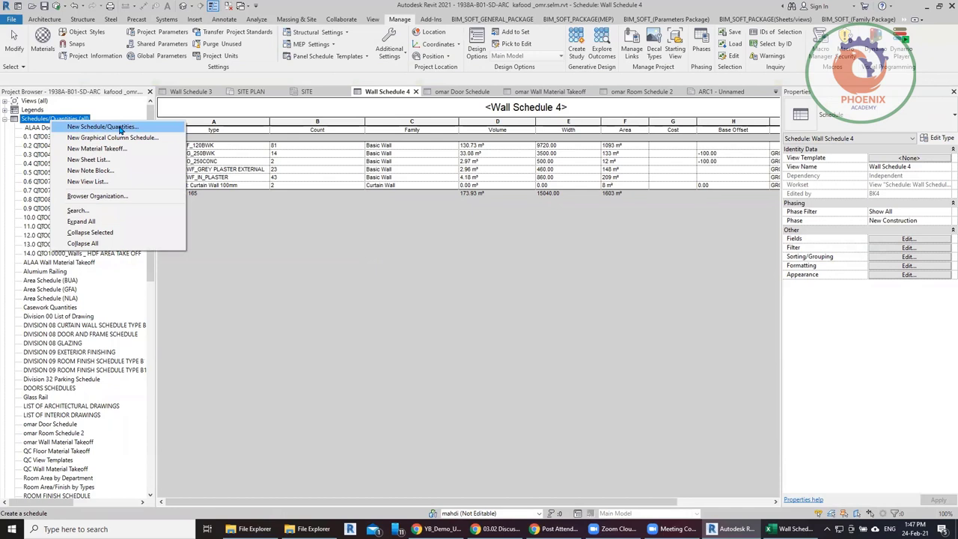
click(119, 129)
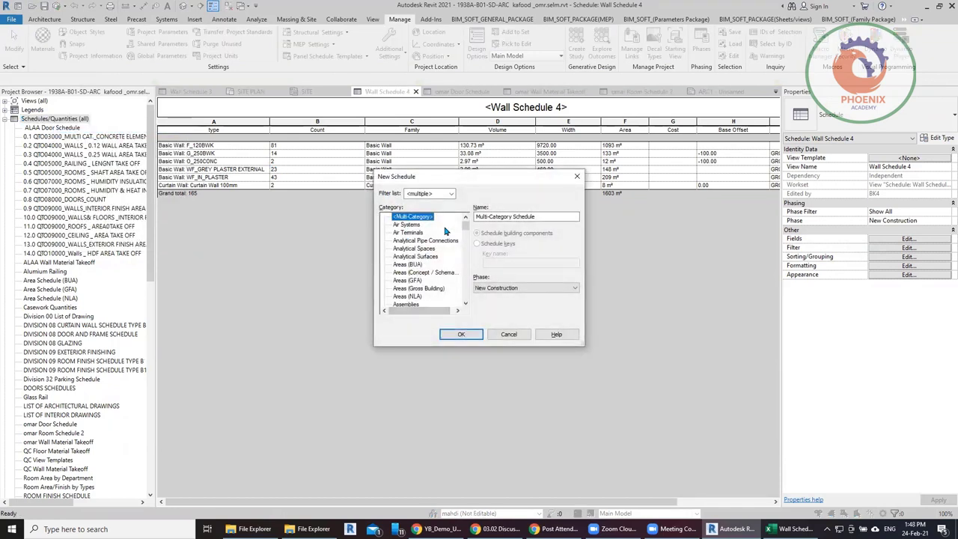
- Browse the category list, trying Telephone Devices, Flex Ducts and Fire Alarm Devices
scroll(465, 269, down, 8)
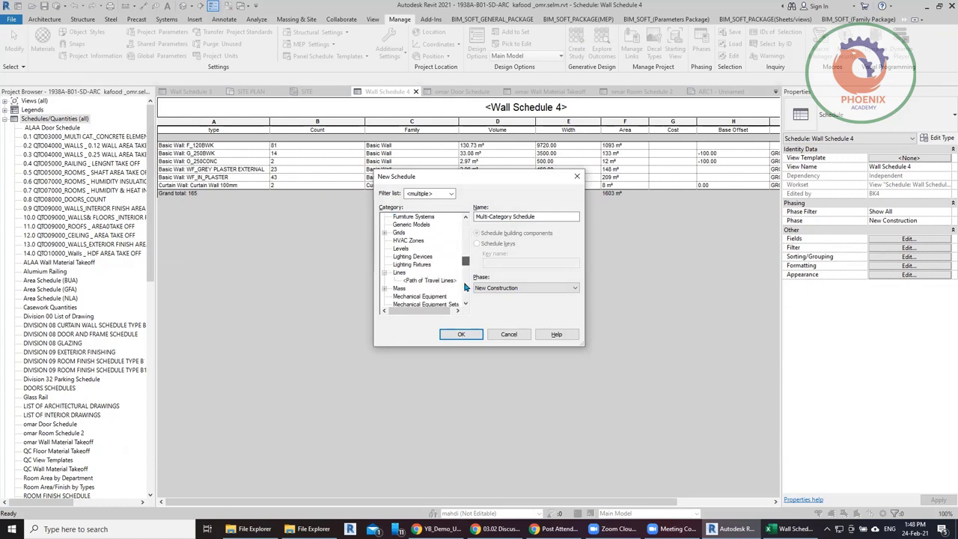
scroll(465, 286, down, 8)
scroll(413, 279, down, 3)
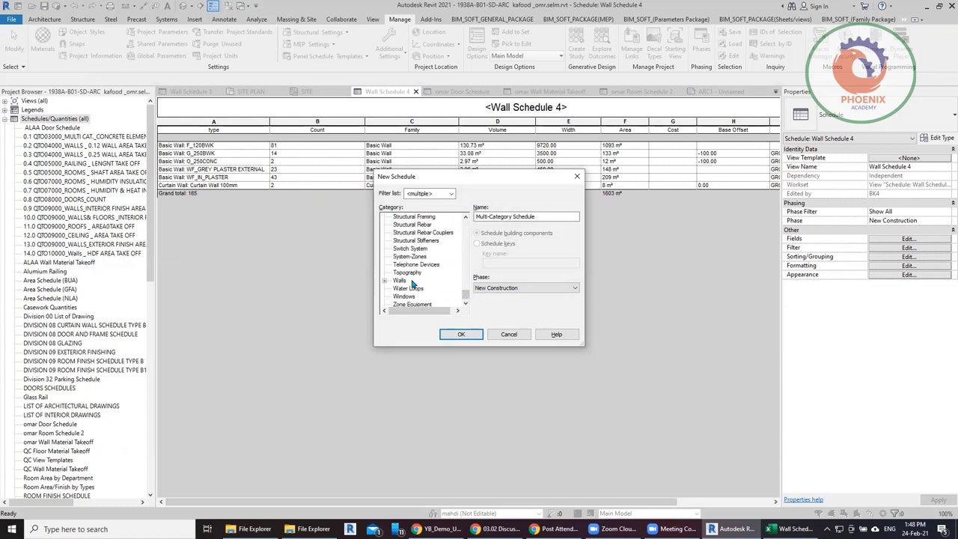
click(408, 264)
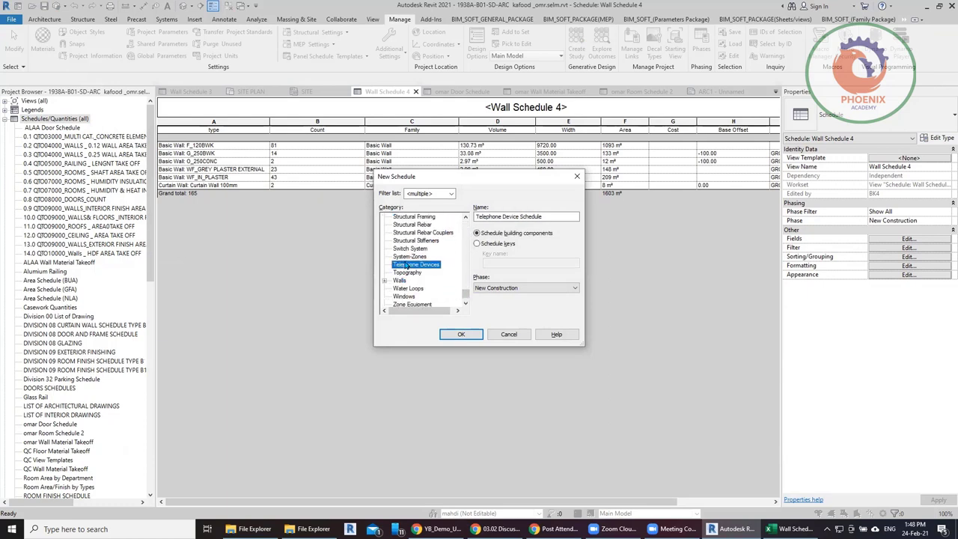
scroll(407, 269, up, 5)
scroll(404, 277, up, 8)
click(406, 257)
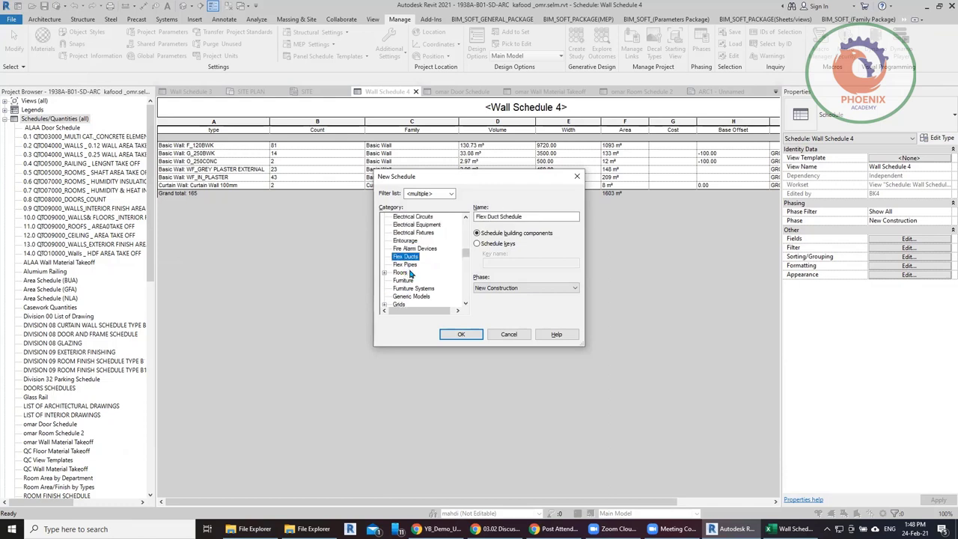
scroll(408, 266, up, 2)
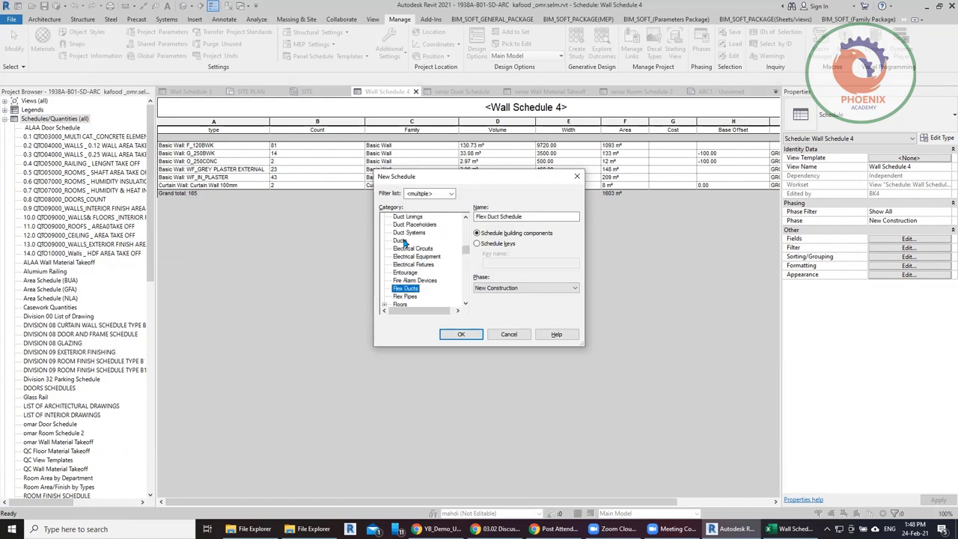
click(404, 241)
click(432, 280)
- Choose Furniture as the schedule category and confirm
scroll(430, 294, down, 1)
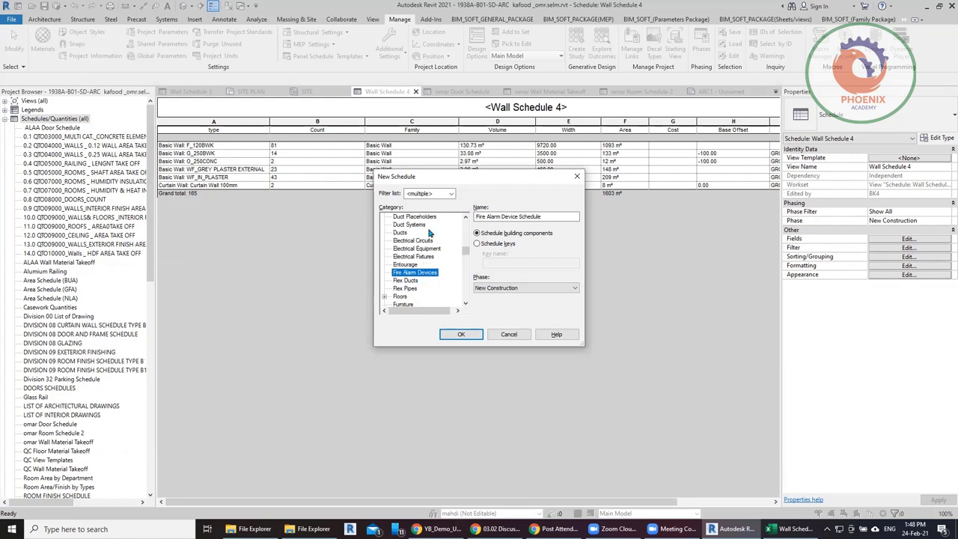
click(452, 193)
click(451, 194)
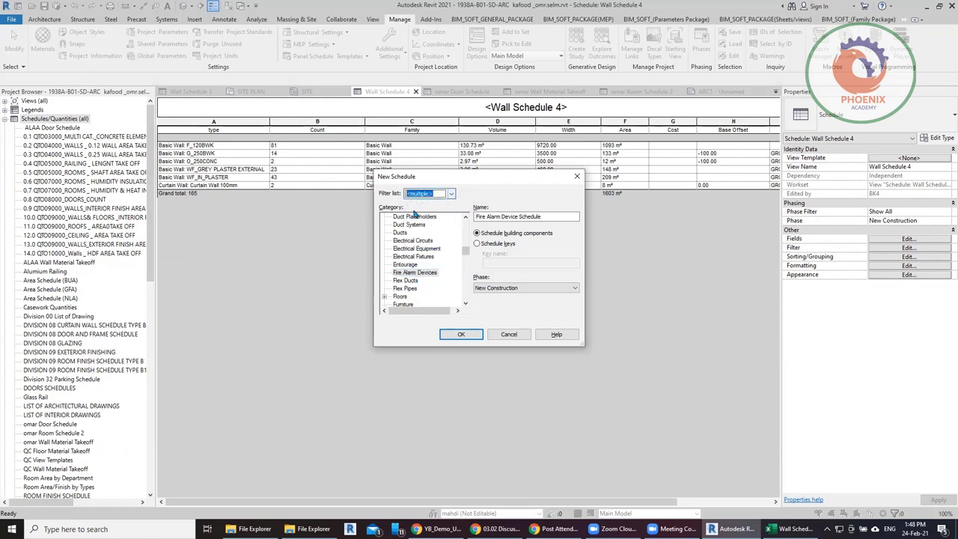
click(413, 256)
click(417, 277)
click(423, 289)
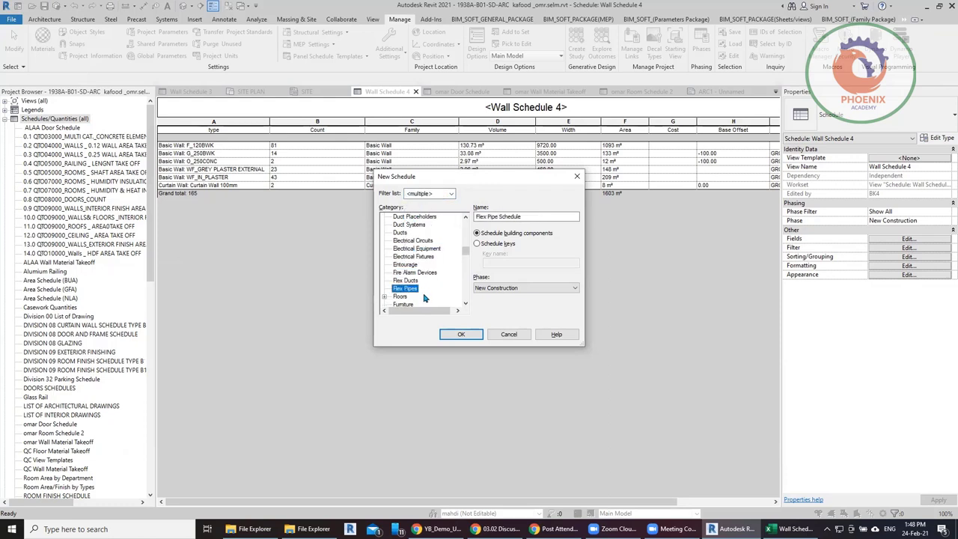
scroll(424, 298, down, 1)
scroll(422, 296, down, 1)
scroll(414, 292, down, 1)
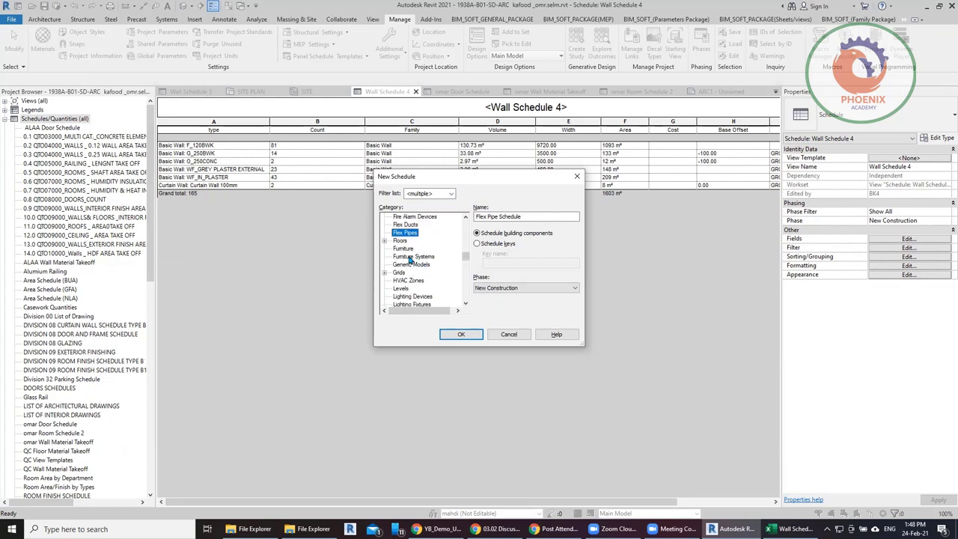
click(405, 248)
click(461, 334)
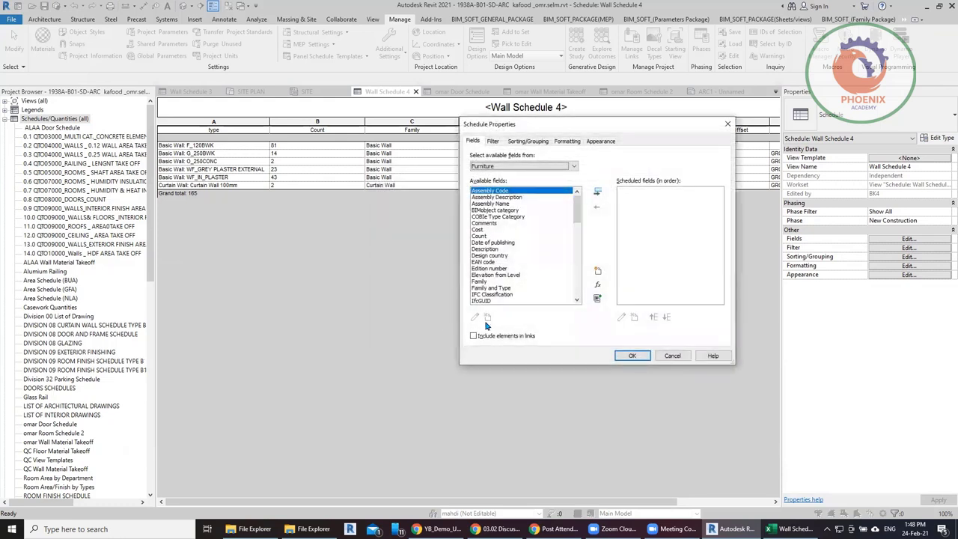
- Add the Cost, Count, Family and Type, and Type fields, then create the Furniture schedule
double_click(479, 230)
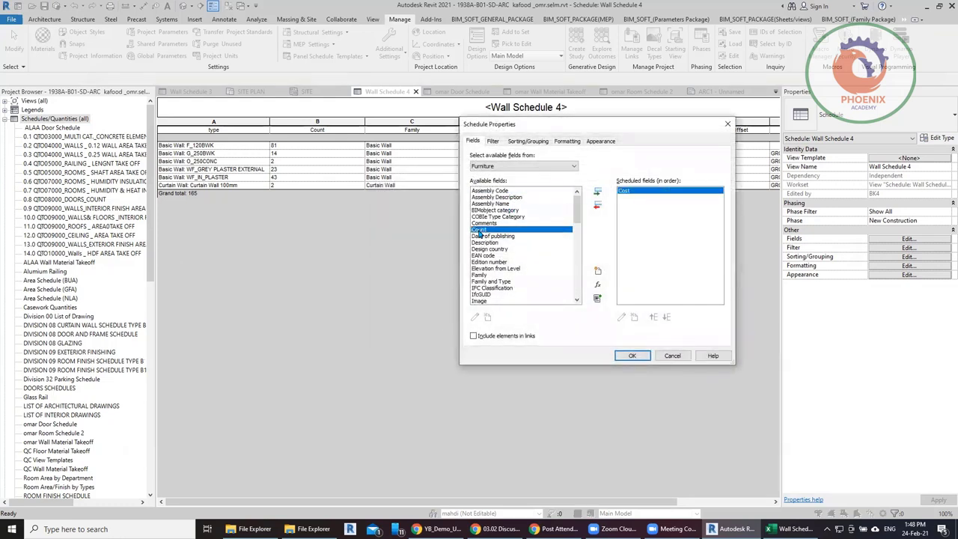
double_click(479, 229)
scroll(483, 239, down, 5)
scroll(505, 280, down, 5)
scroll(497, 240, down, 3)
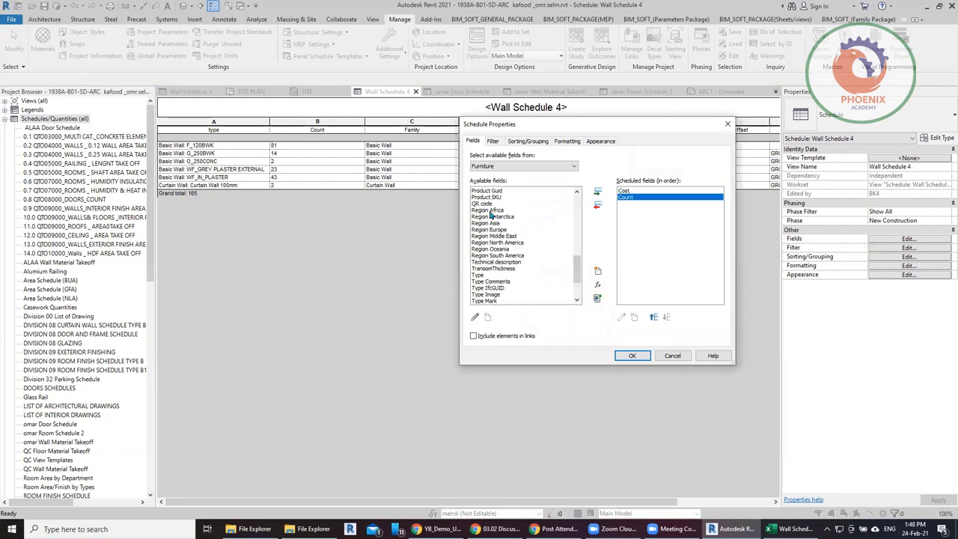
scroll(491, 215, up, 8)
click(492, 198)
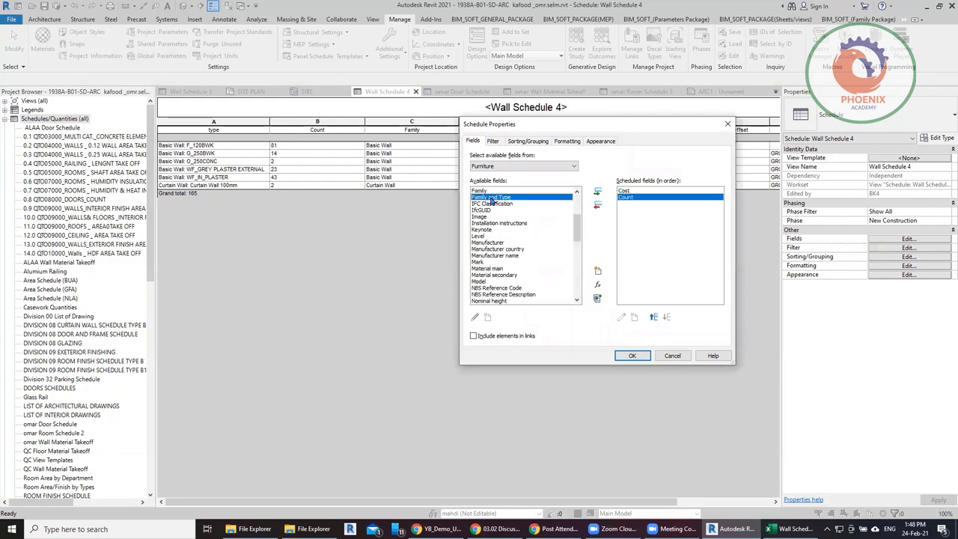
double_click(492, 197)
scroll(498, 224, down, 5)
scroll(509, 255, down, 5)
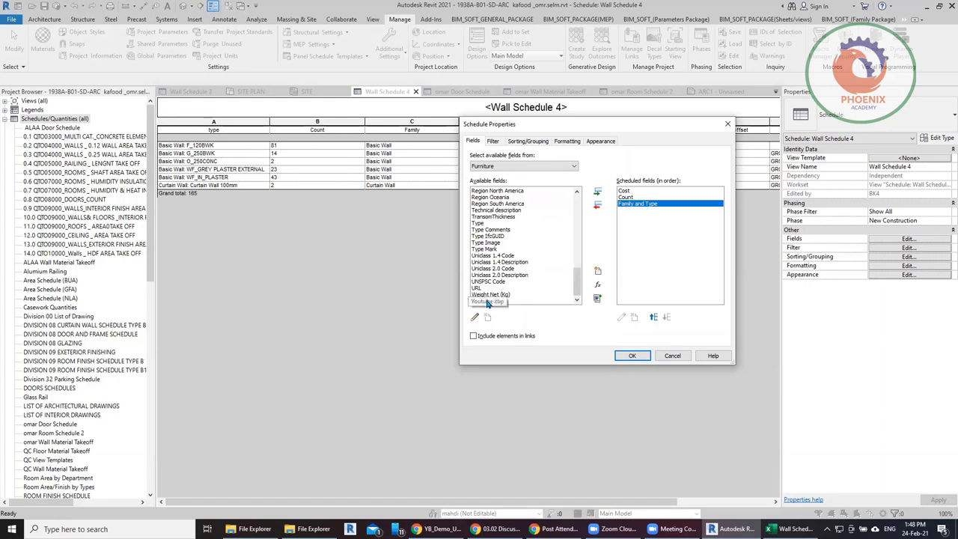
double_click(478, 223)
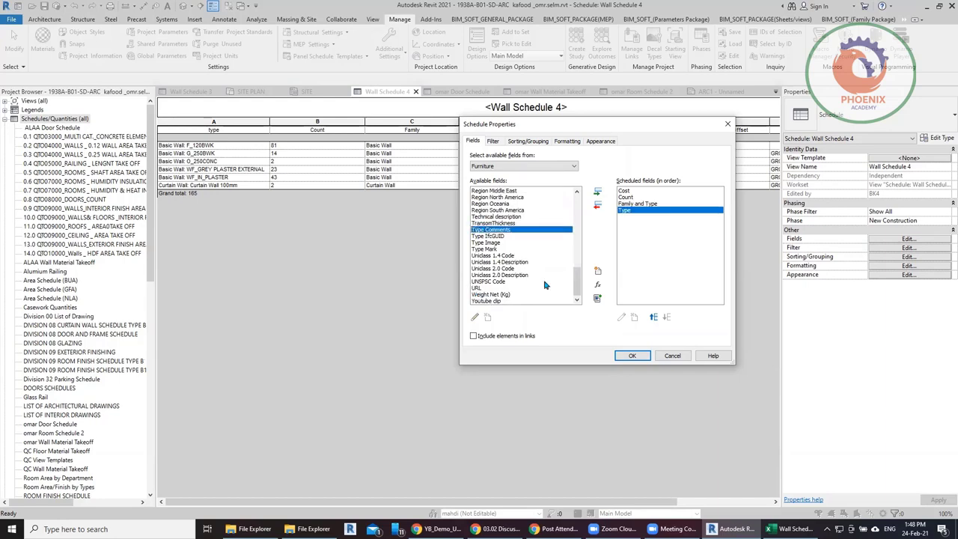
click(633, 356)
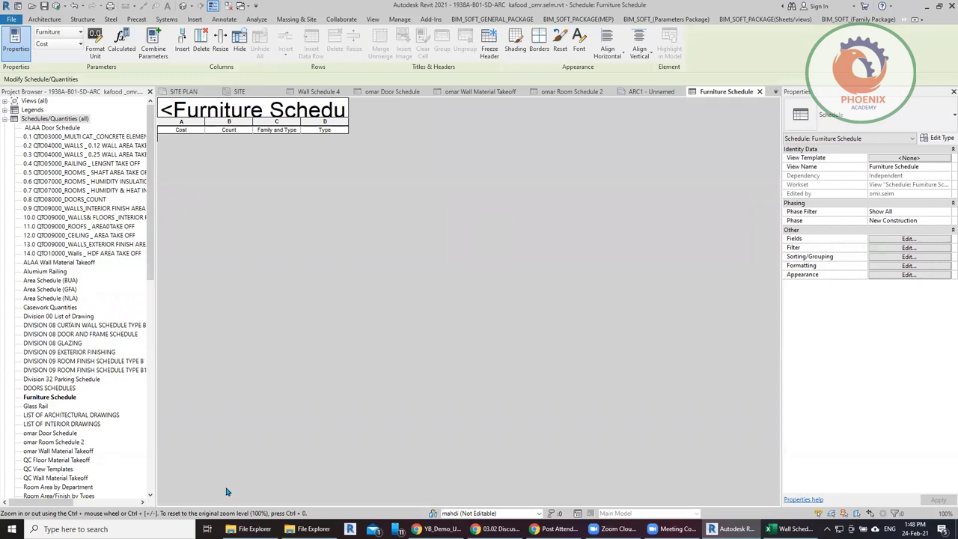
right_click(72, 120)
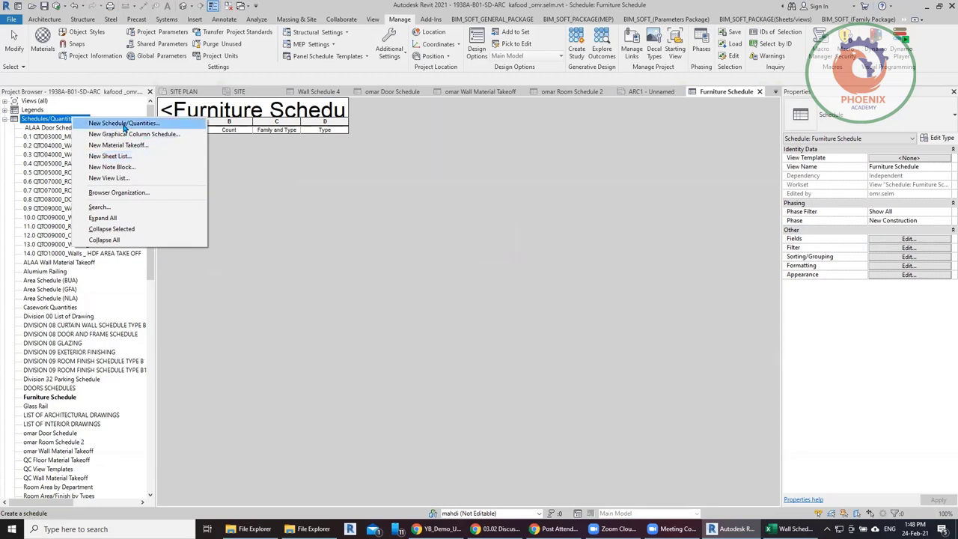
- Start a new sheet list and add the Approved By and Count fields
click(129, 158)
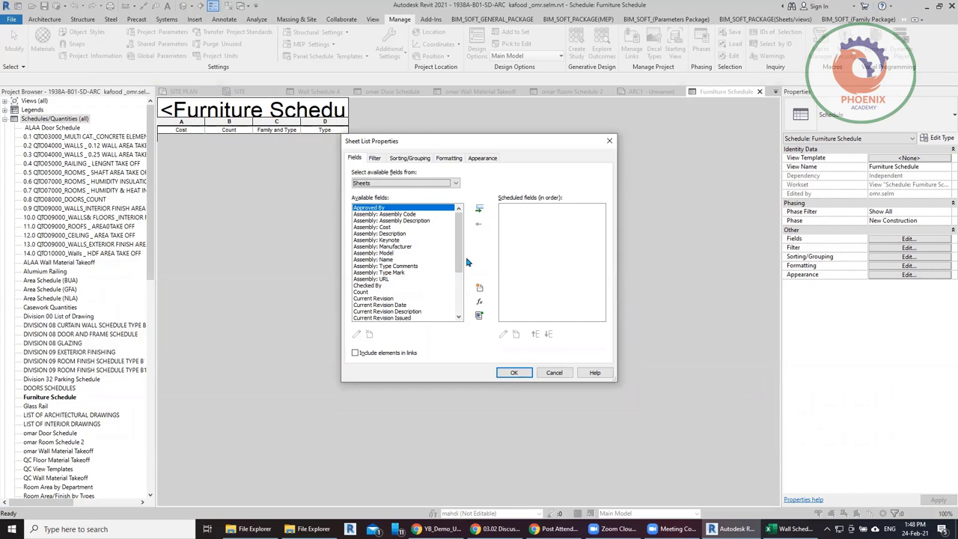
scroll(404, 273, down, 5)
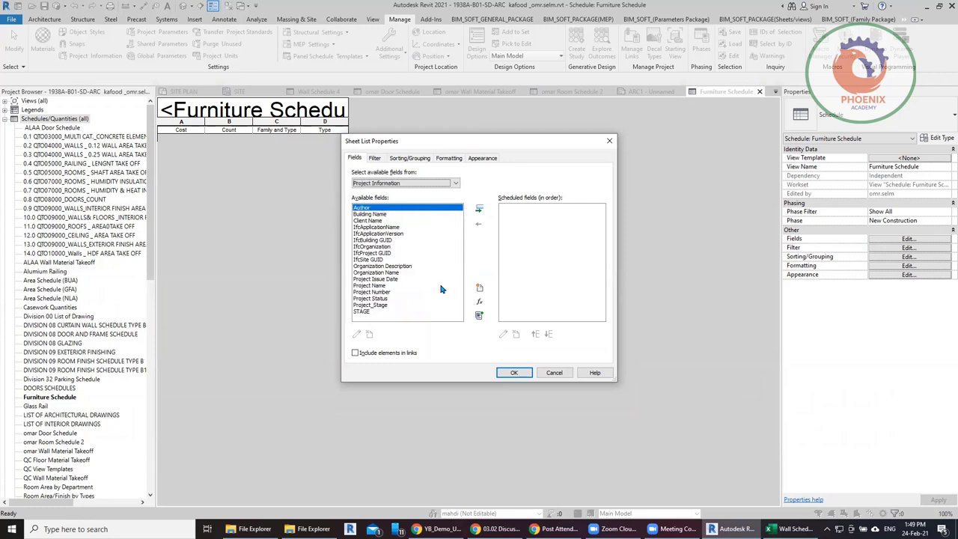
scroll(382, 287, up, 5)
click(362, 292)
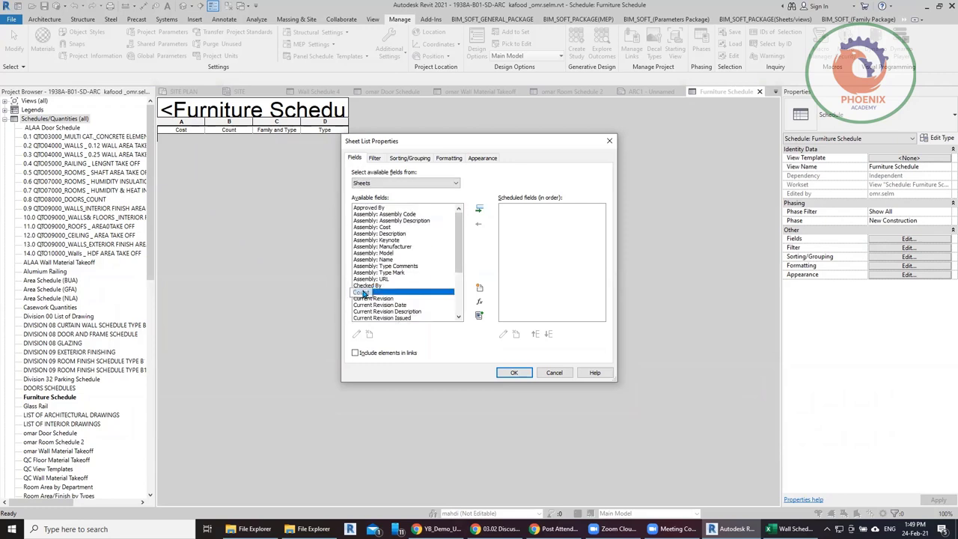
click(376, 209)
double_click(376, 209)
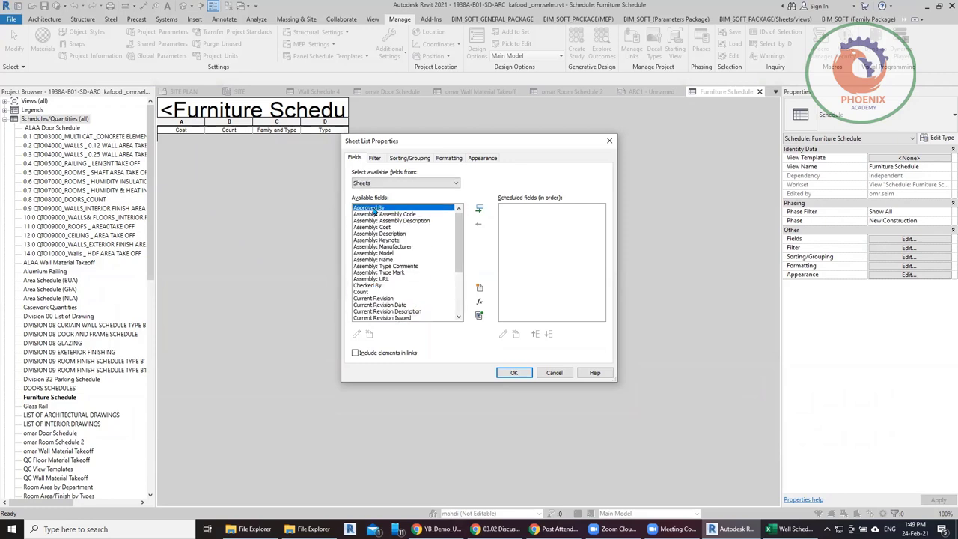
double_click(360, 287)
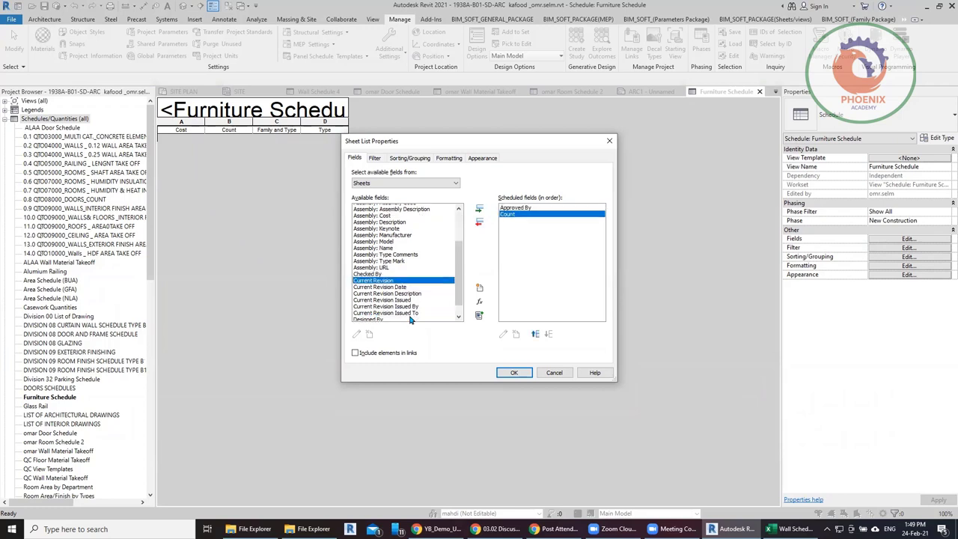
- Add the six Current Revision fields, Drawn By, Discipline and SHEET SCALE, then create the list
scroll(397, 277, down, 4)
shift+click(403, 255)
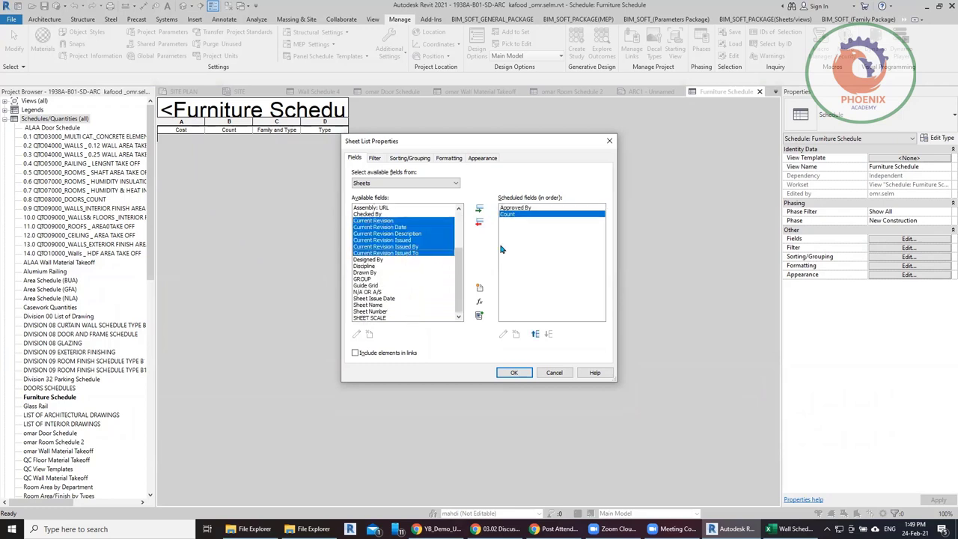
click(479, 210)
click(372, 274)
double_click(372, 273)
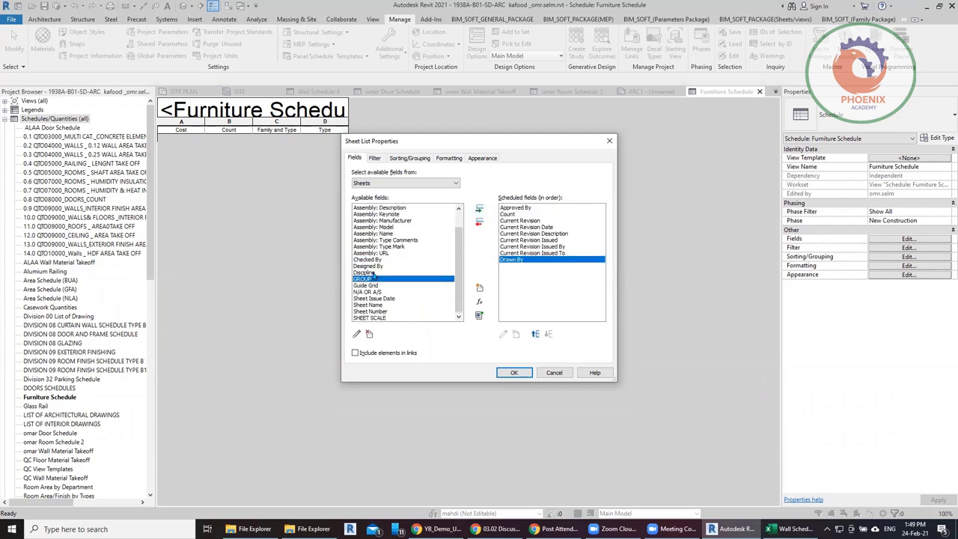
double_click(372, 274)
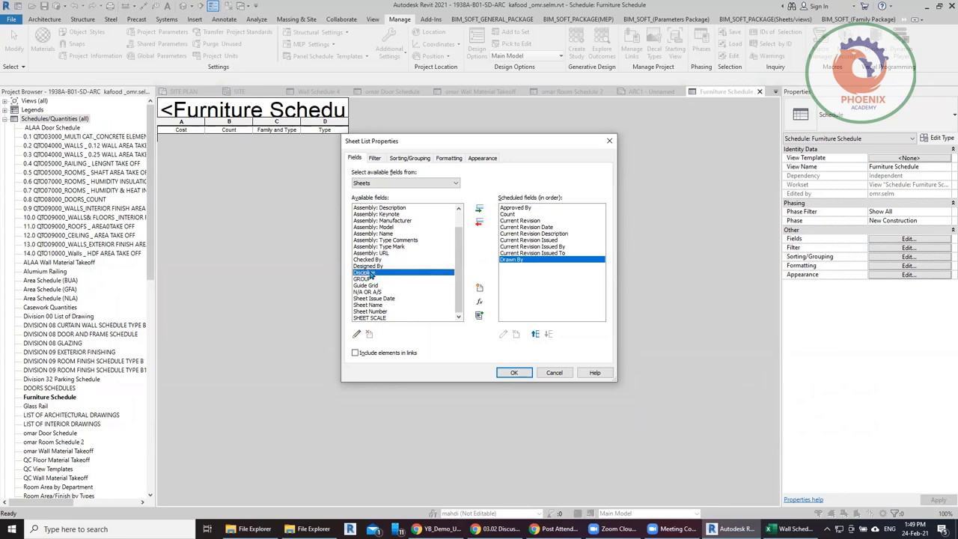
double_click(391, 316)
click(514, 372)
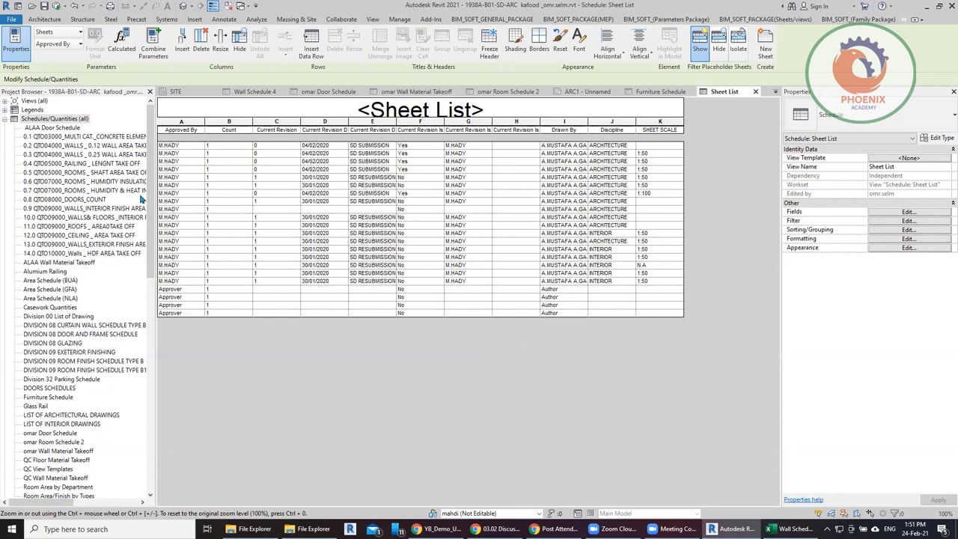
- Select the Discipline column and set placeholder sheets to Hide instead of Isolate
right_click(82, 121)
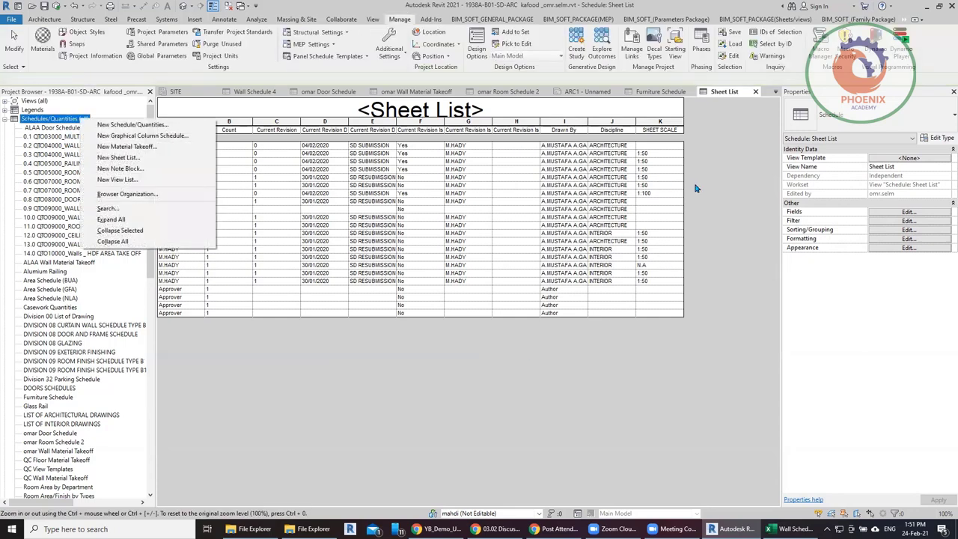
key(Escape)
click(606, 123)
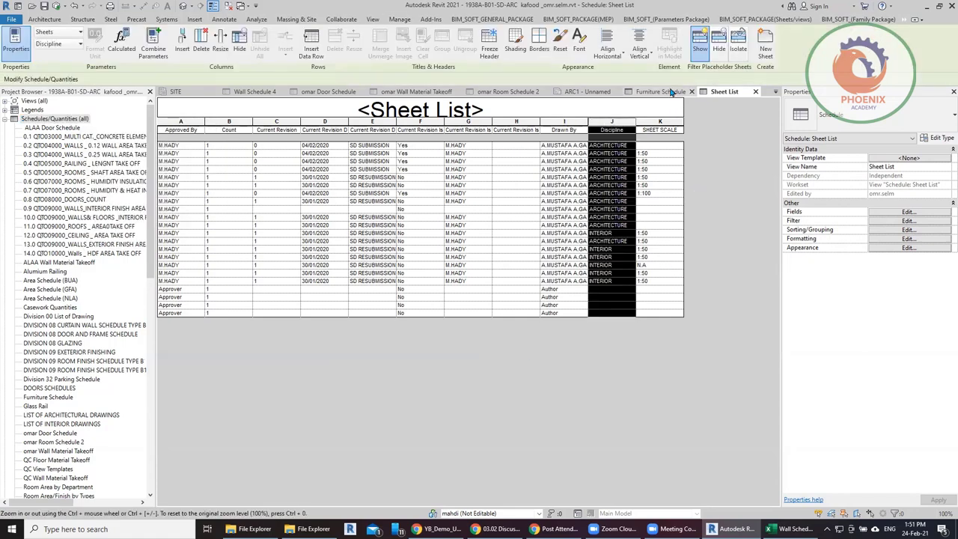
click(737, 51)
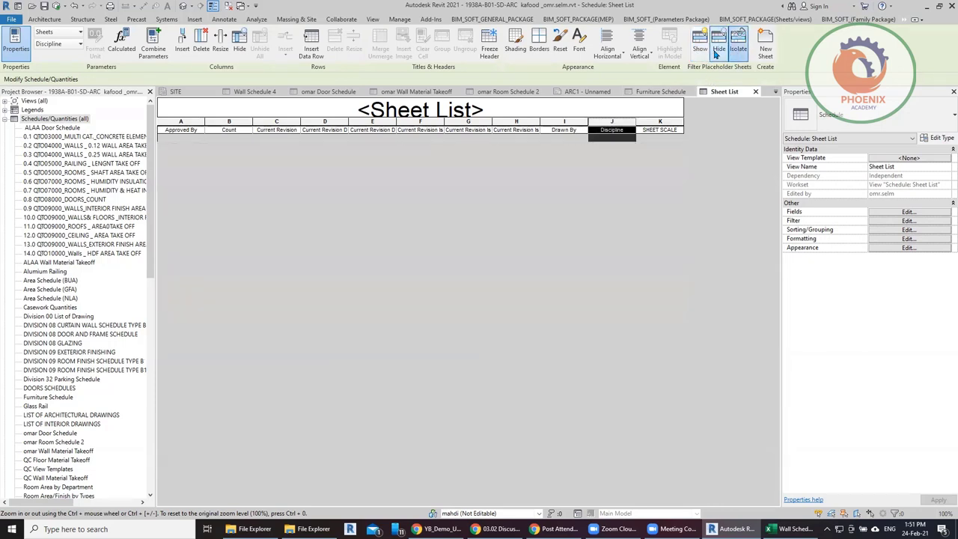
click(718, 45)
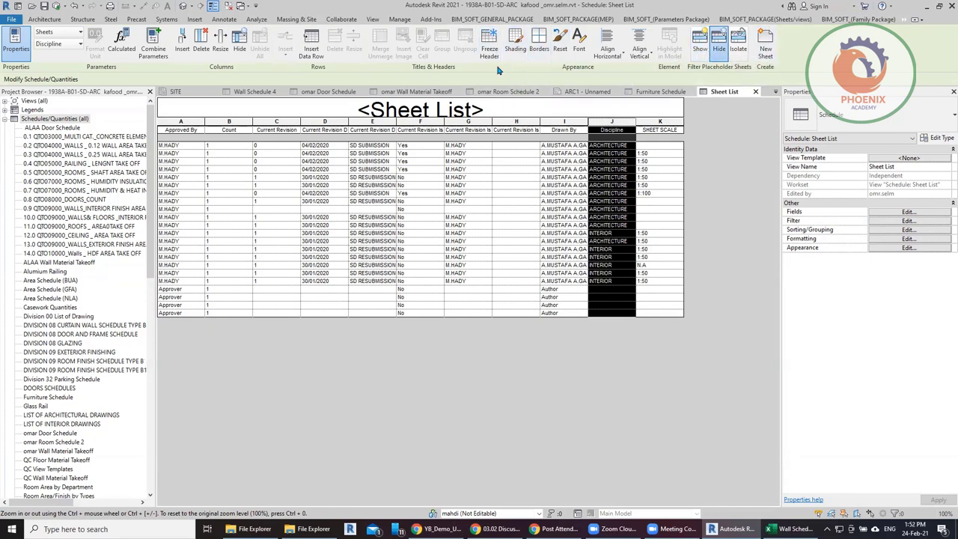
click(516, 49)
click(588, 158)
- Shade the Discipline column orange
click(515, 49)
click(388, 223)
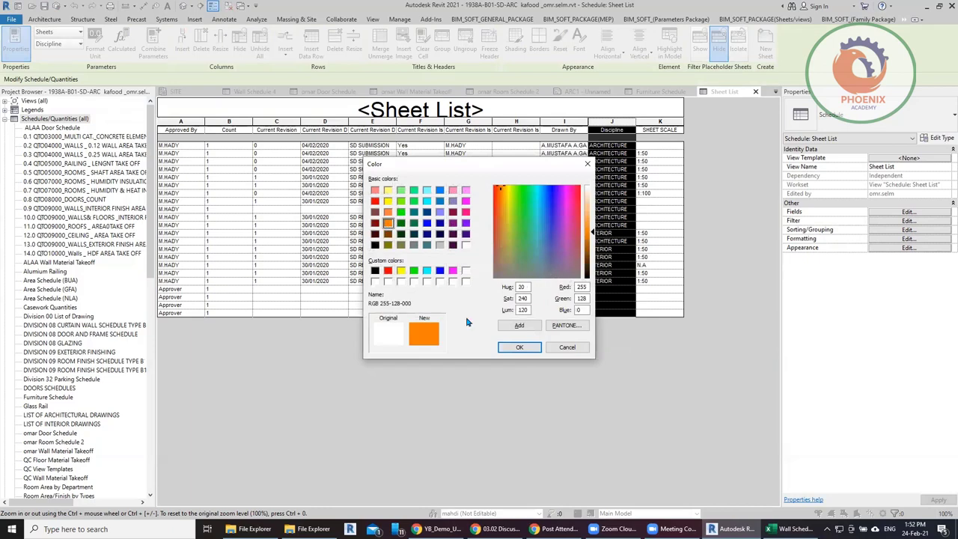
click(520, 348)
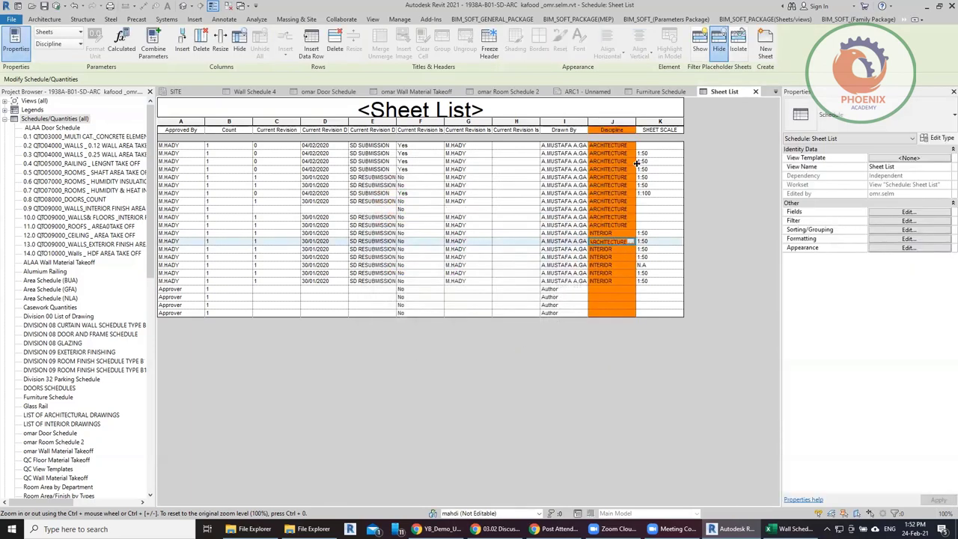
- Select column G and shade it light green (RGB 128-255-128)
drag(452, 193, 458, 258)
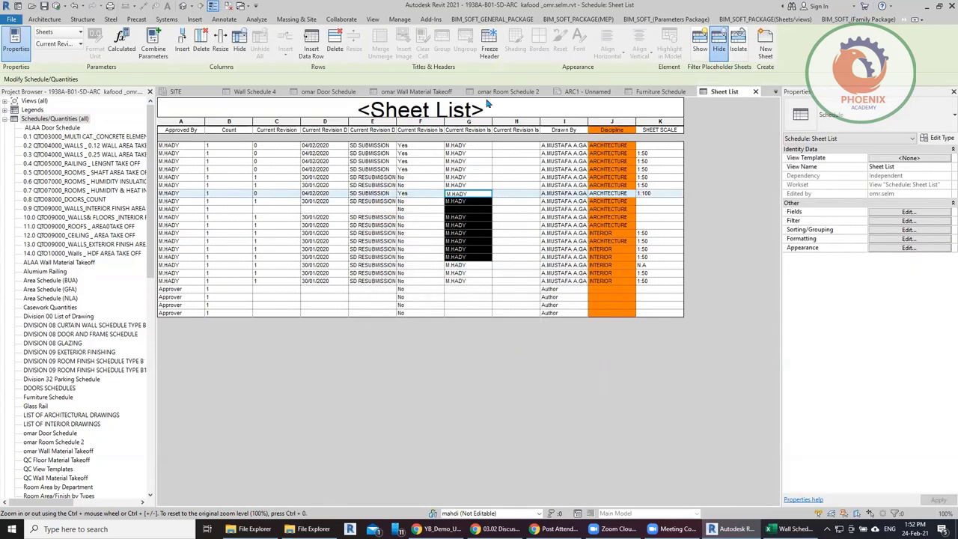
click(470, 130)
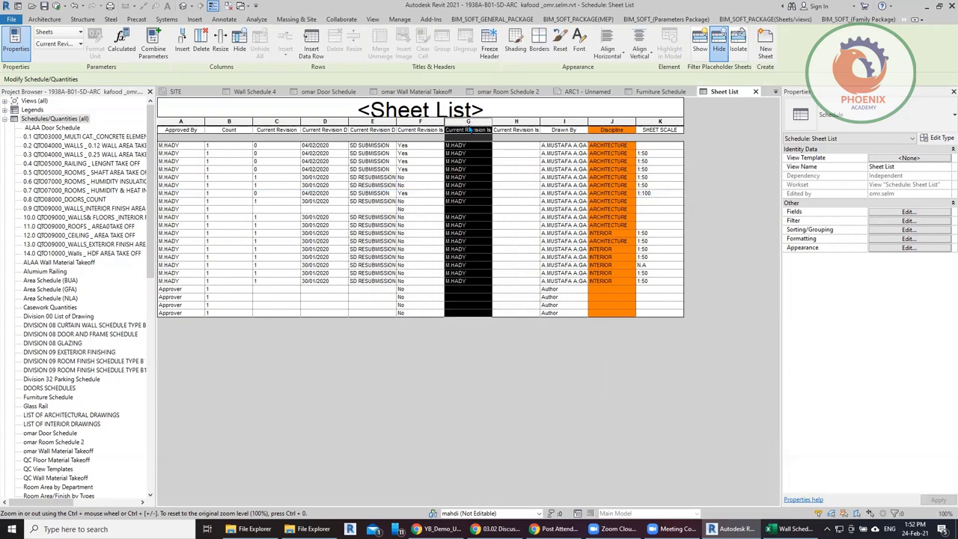
click(515, 41)
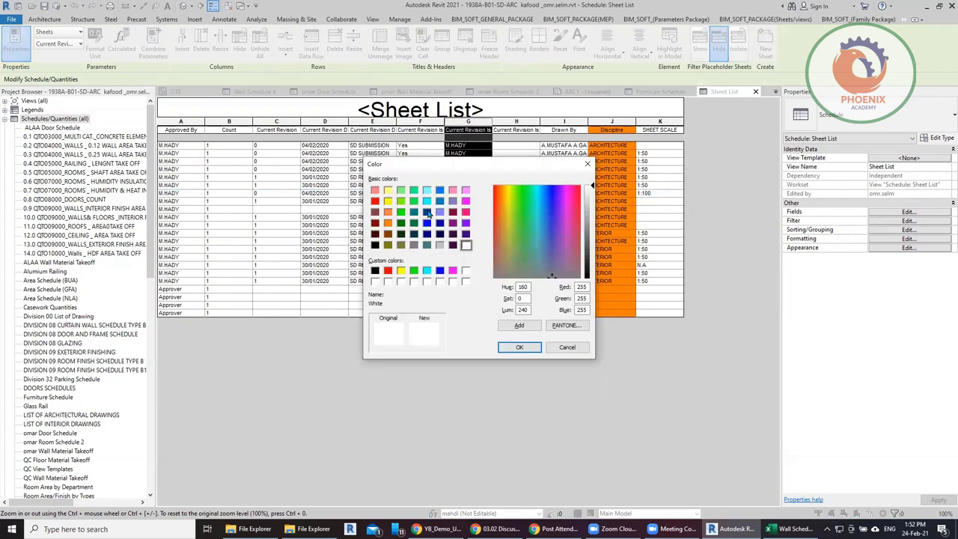
click(401, 190)
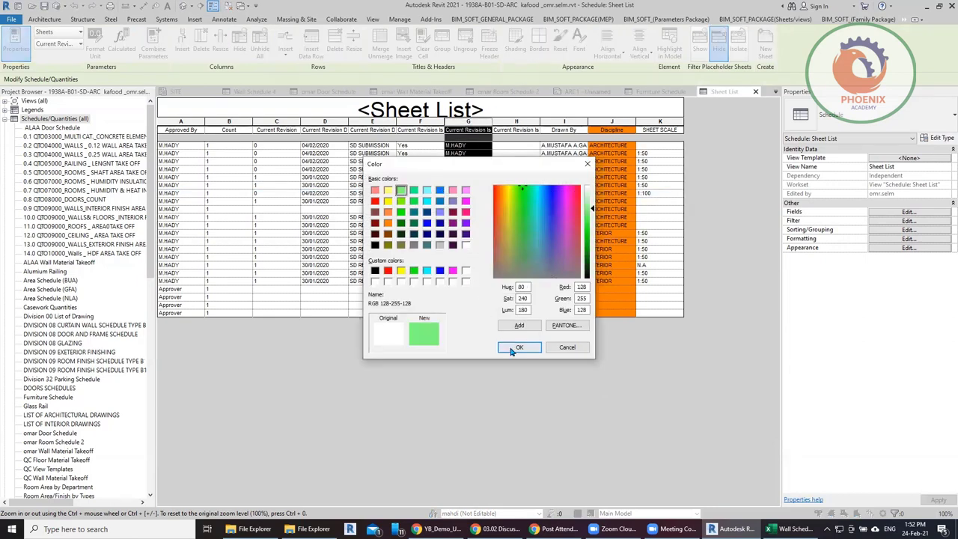
click(517, 347)
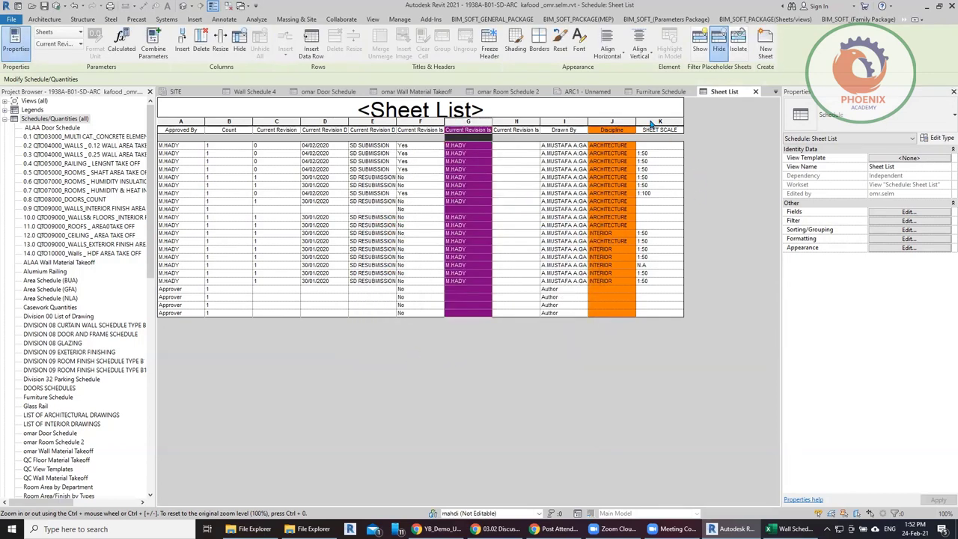
- Centre column G's entries horizontally and align them to the top of their cells
click(607, 47)
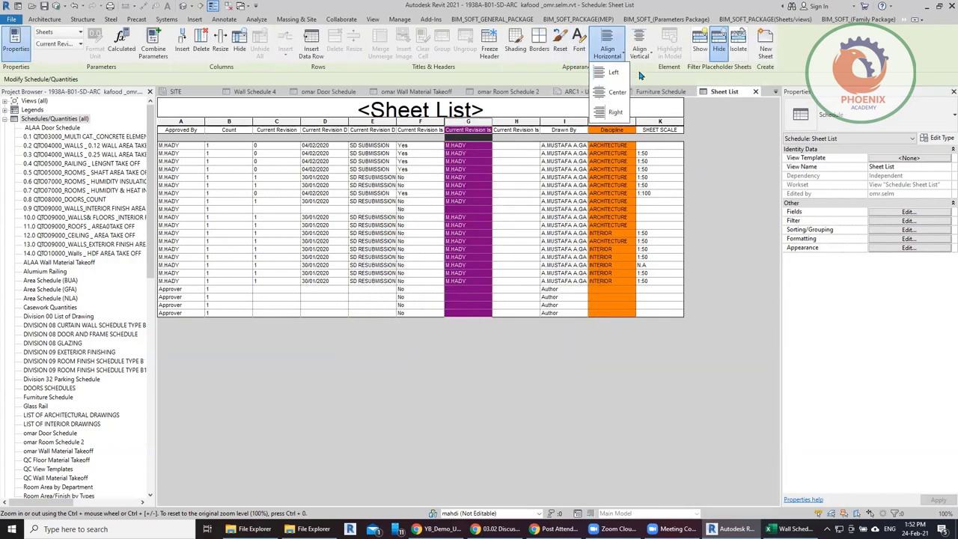
click(645, 63)
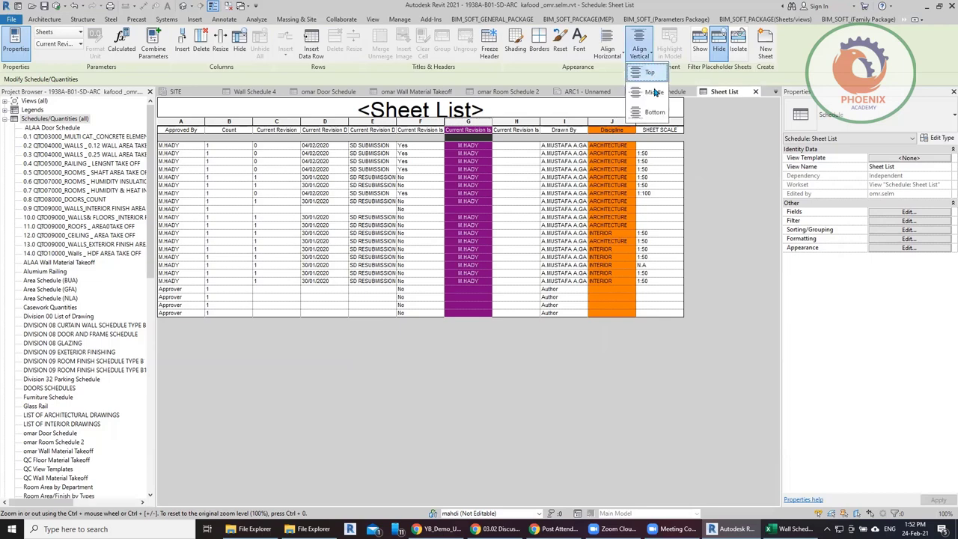
click(645, 63)
click(647, 61)
click(649, 74)
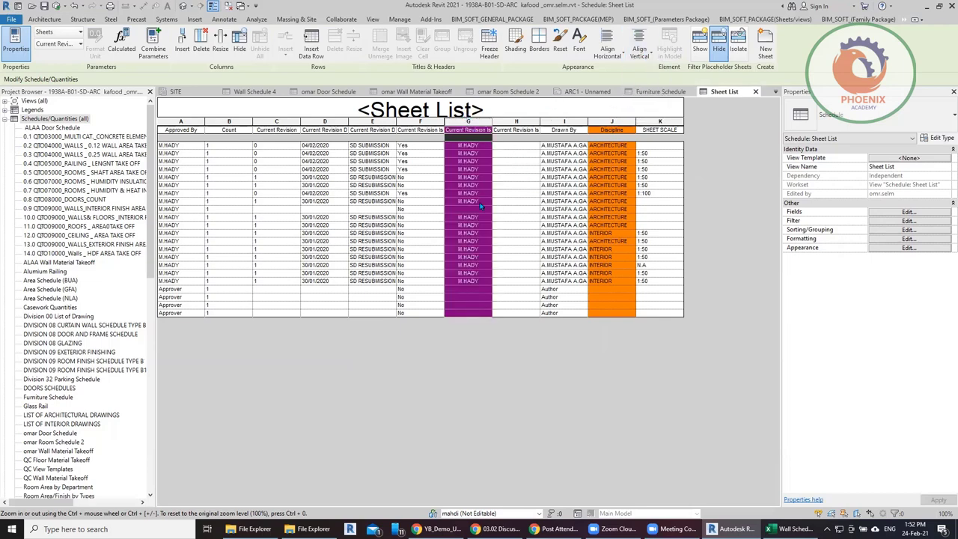
- Give column G Thin Lines borders on its inside and edge cell borders
click(539, 45)
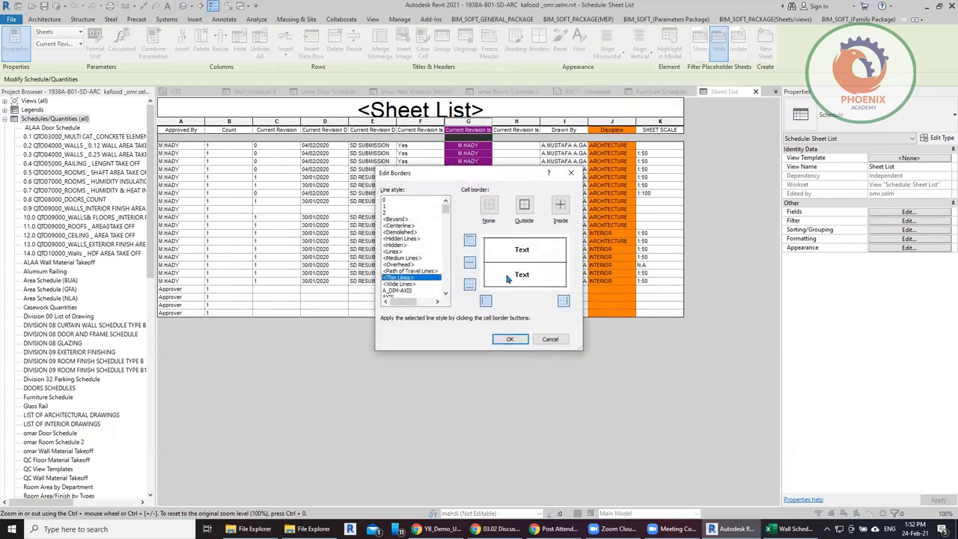
click(563, 209)
click(486, 300)
click(469, 284)
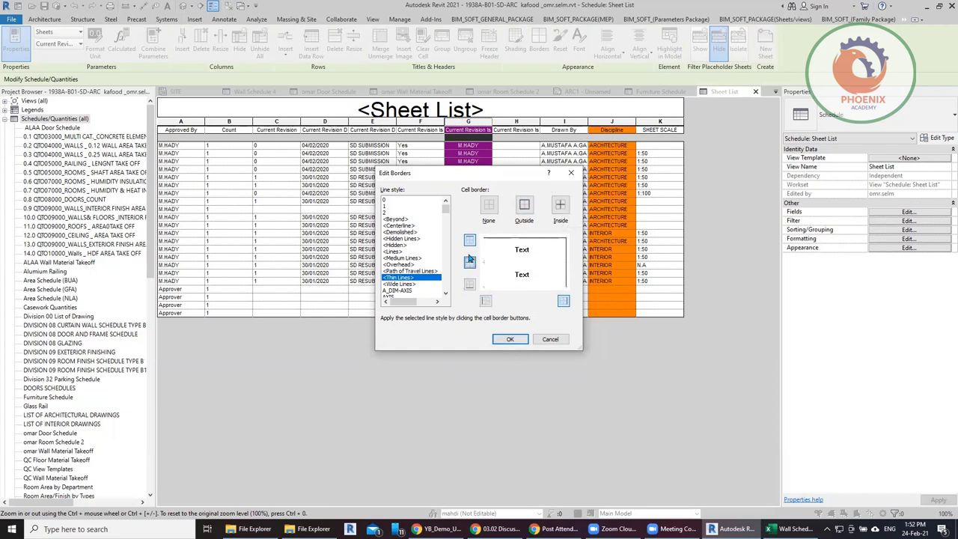
click(469, 262)
click(470, 239)
click(563, 300)
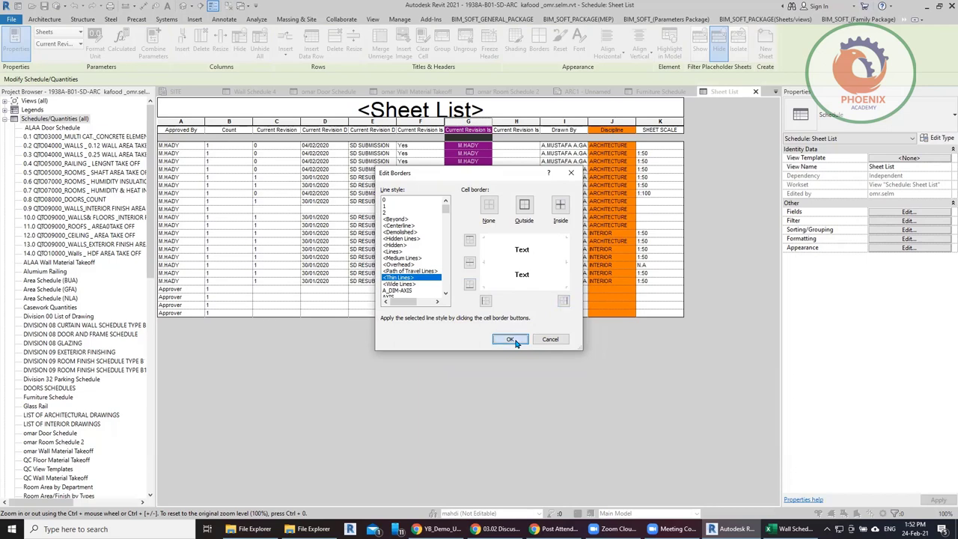
click(510, 339)
- Clear the column selection, minimize Revit, and bring Wall Schedule 4.txt forward in Excel
click(485, 300)
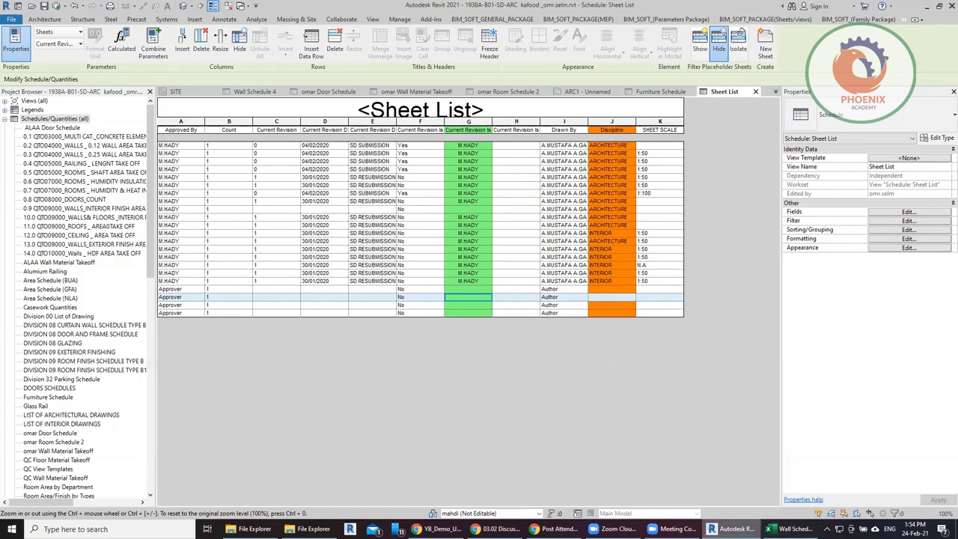
click(734, 529)
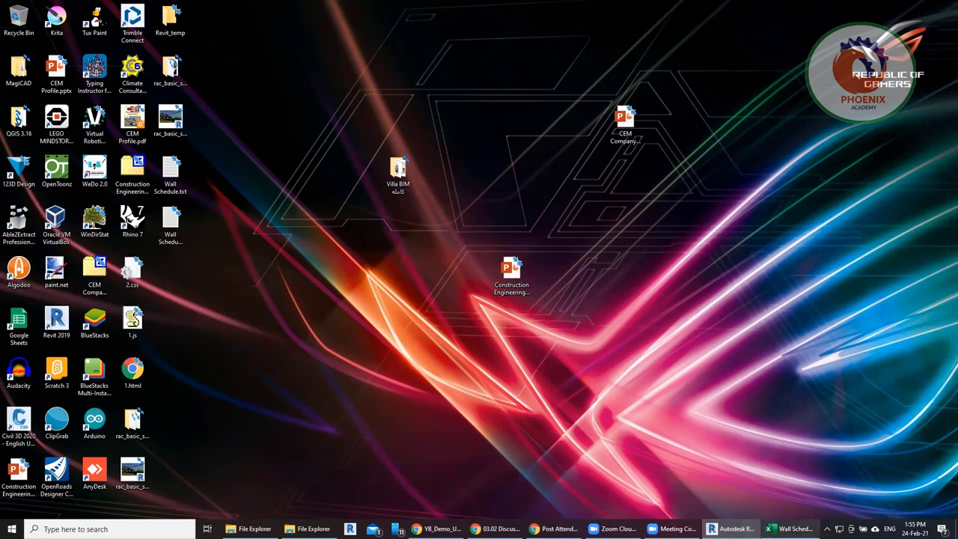
click(792, 529)
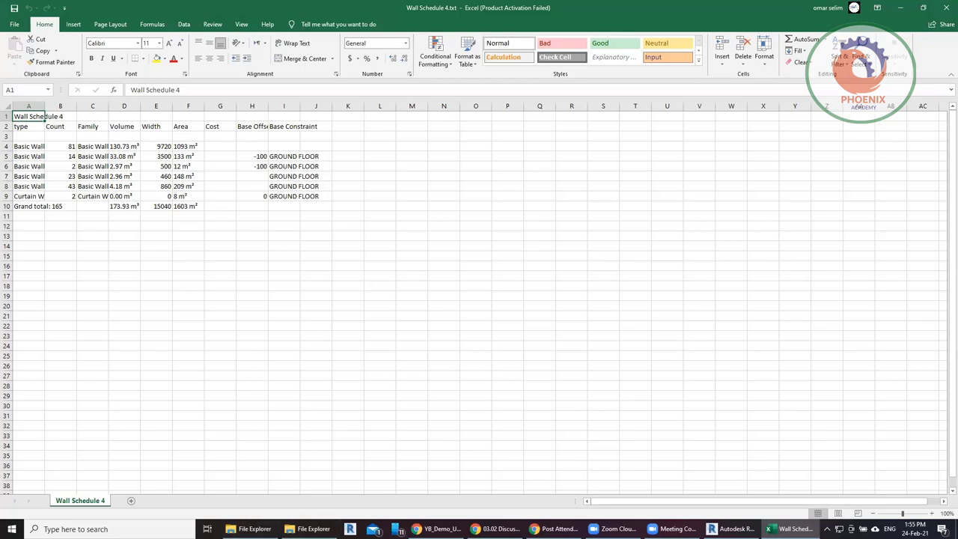